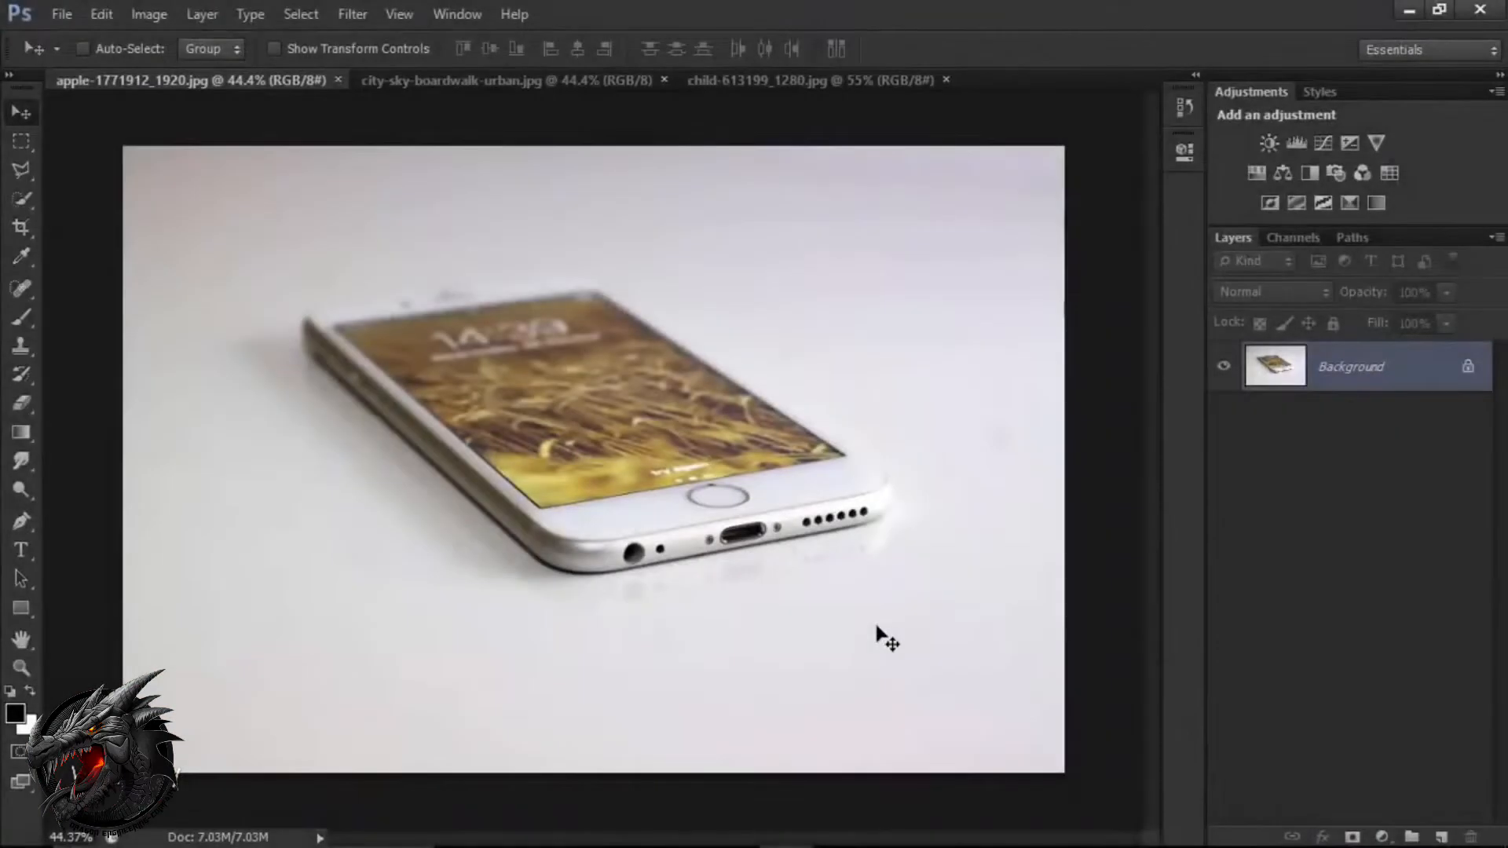
# Extend the phone photo's canvas upward with the Crop tool, leaving a blank band above the phone and trimming the lower edge.
pyautogui.click(21, 228)
pyautogui.click(60, 229)
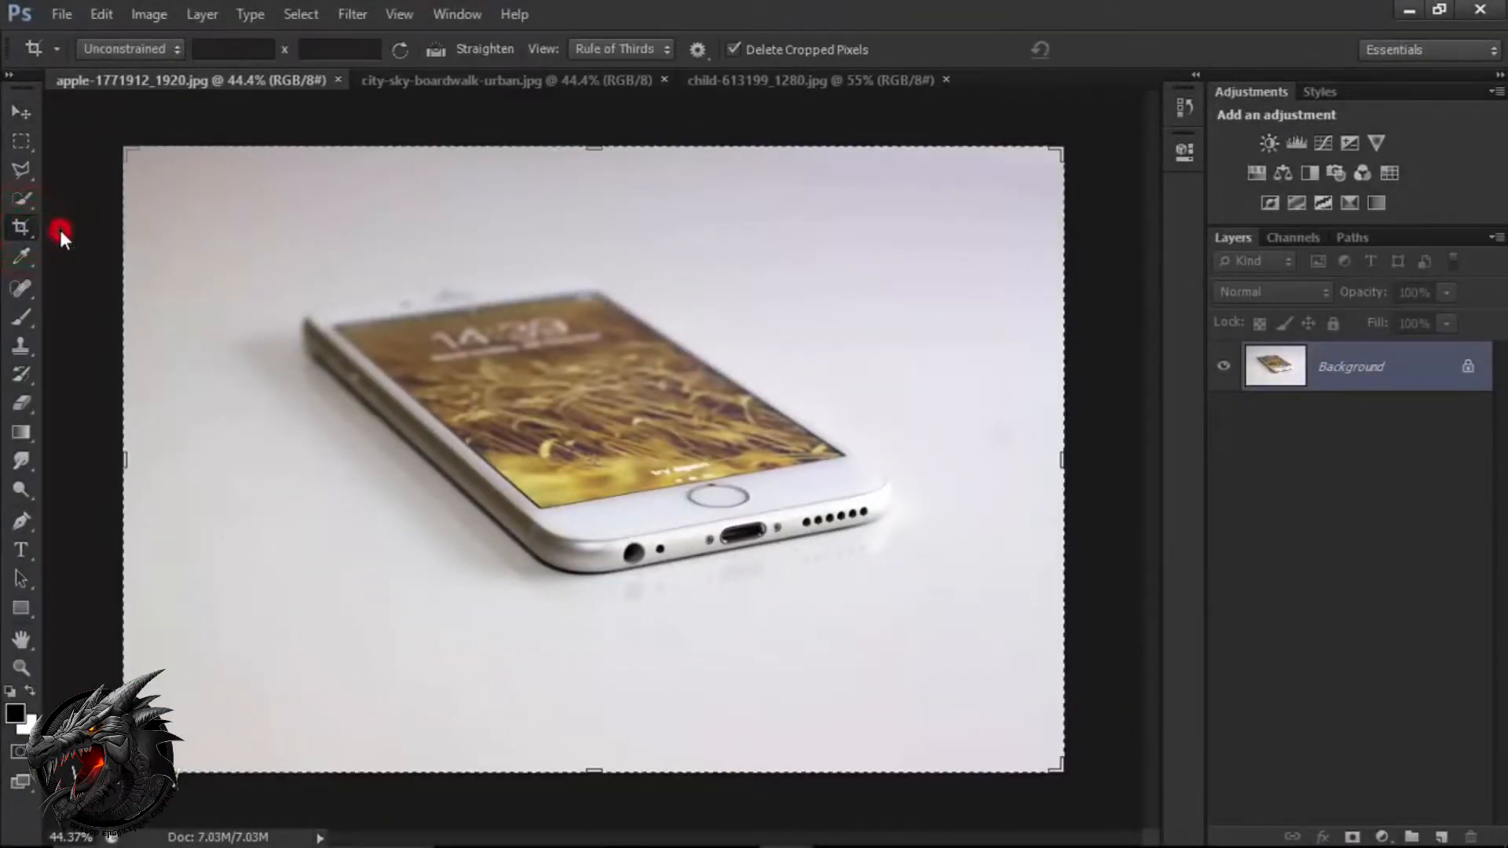
pyautogui.moveTo(593, 769); pyautogui.dragTo(627, 699)
pyautogui.moveTo(599, 224); pyautogui.dragTo(597, 137)
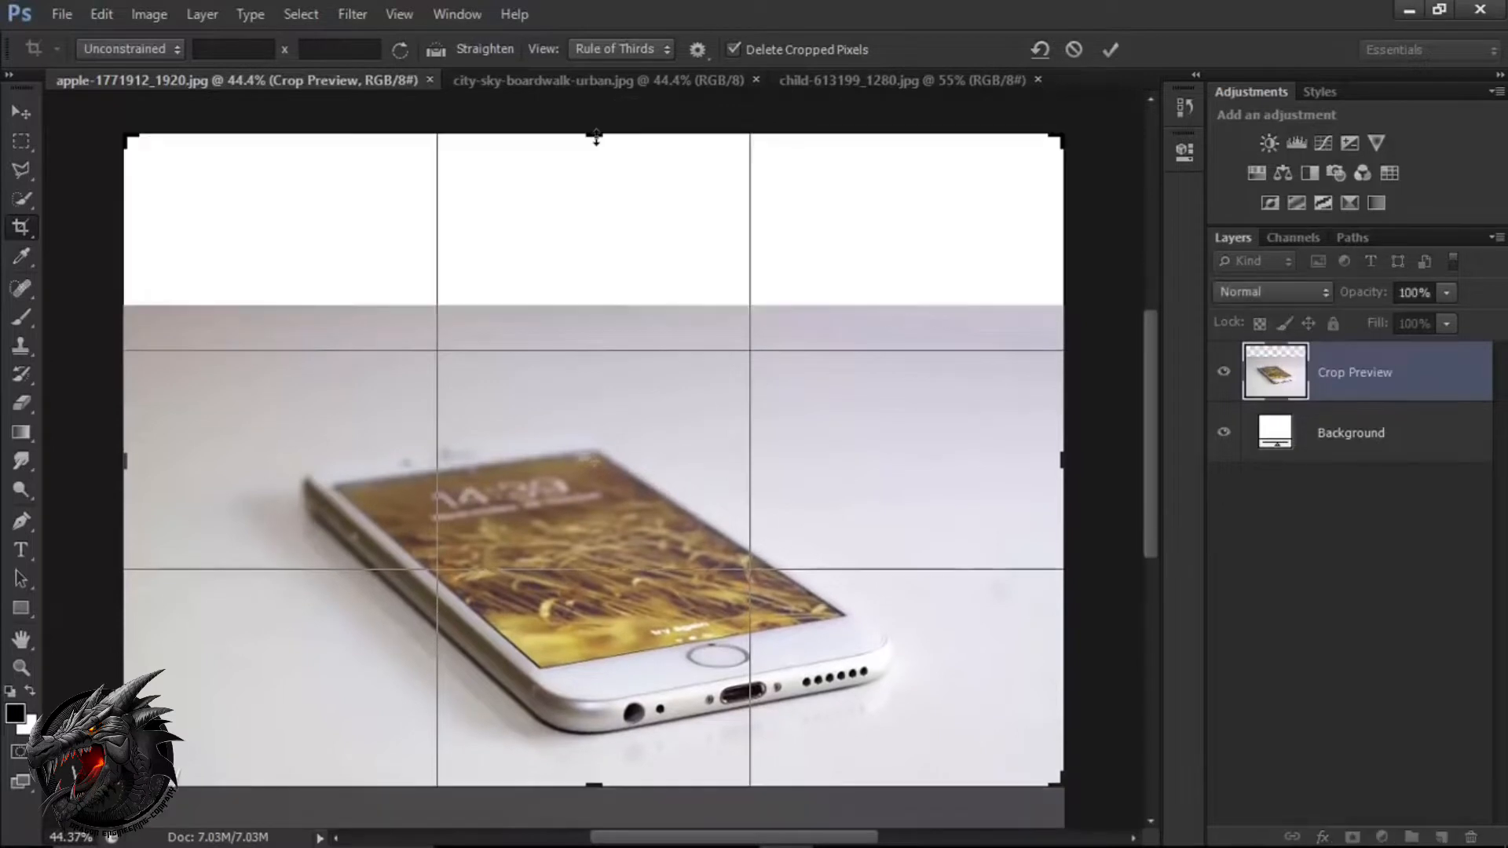
pyautogui.click(1111, 51)
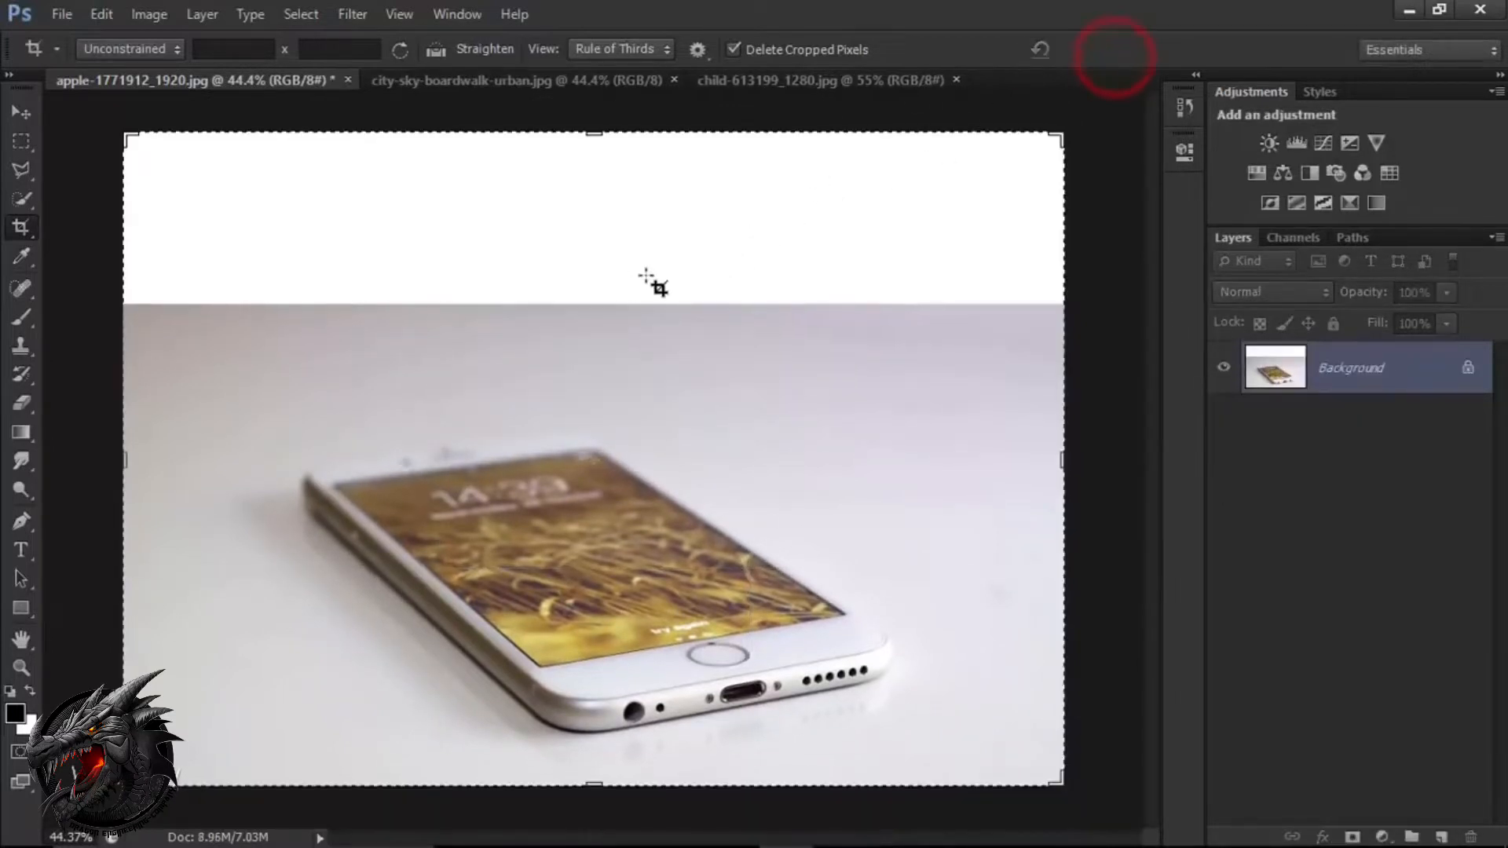
pyautogui.click(33, 113)
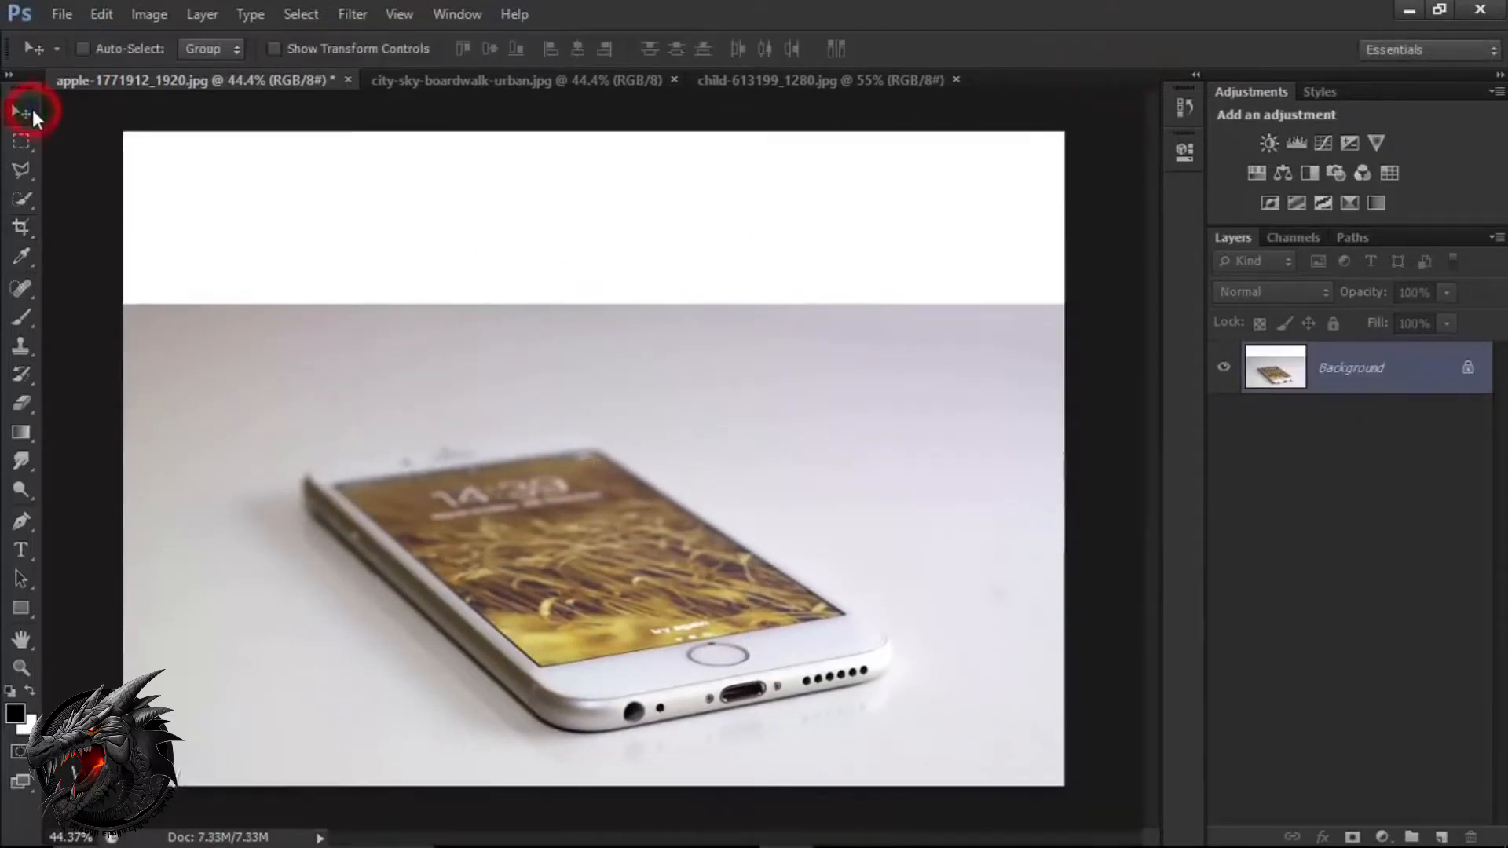
# Select the thin backdrop strip just below the white band, stretch it upward to about 445% height to fill the band, and deselect.
pyautogui.click(29, 148)
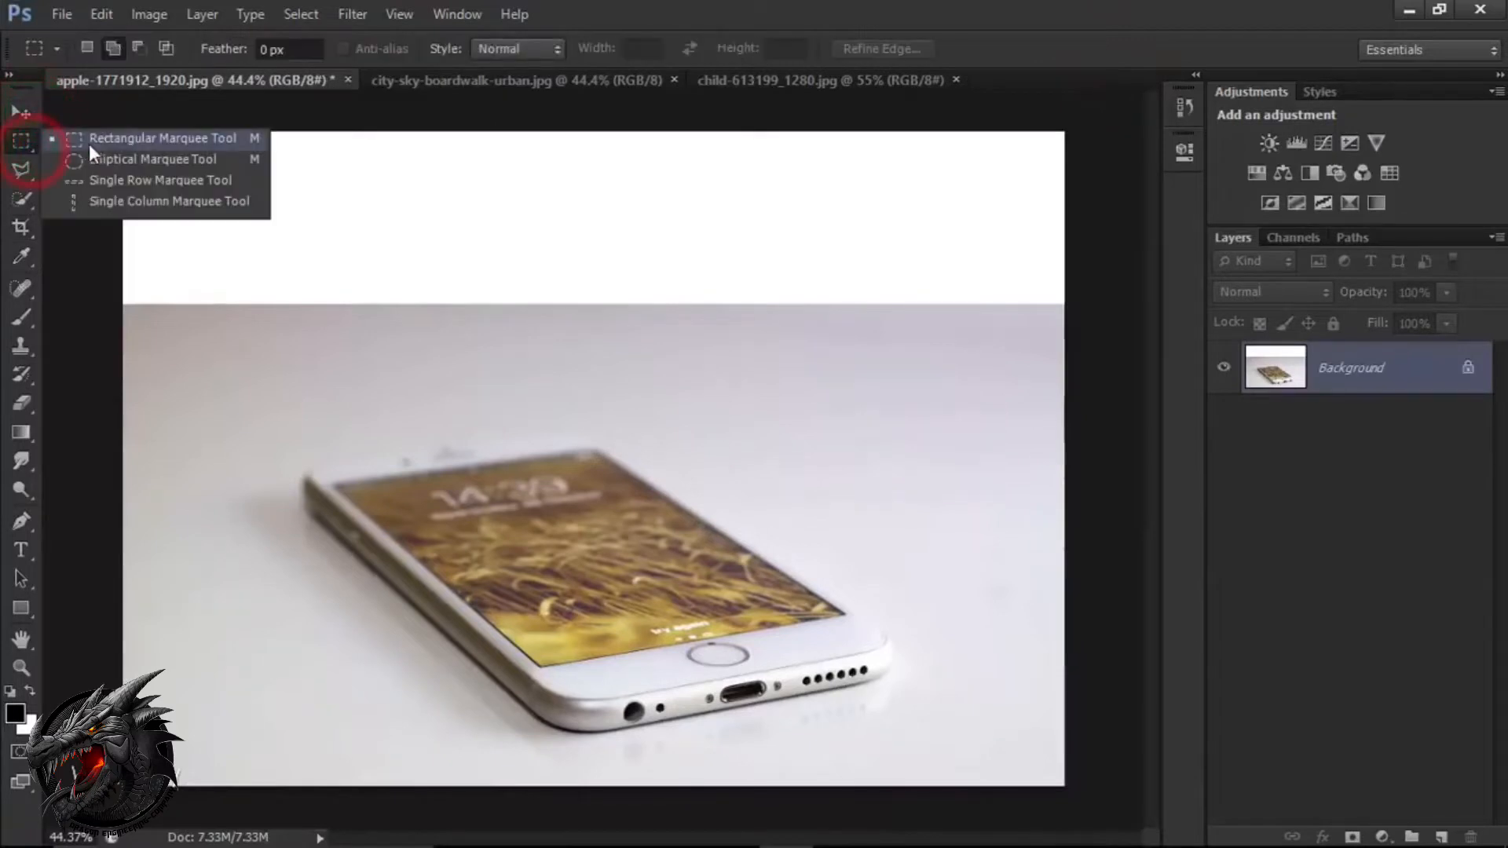
pyautogui.click(101, 142)
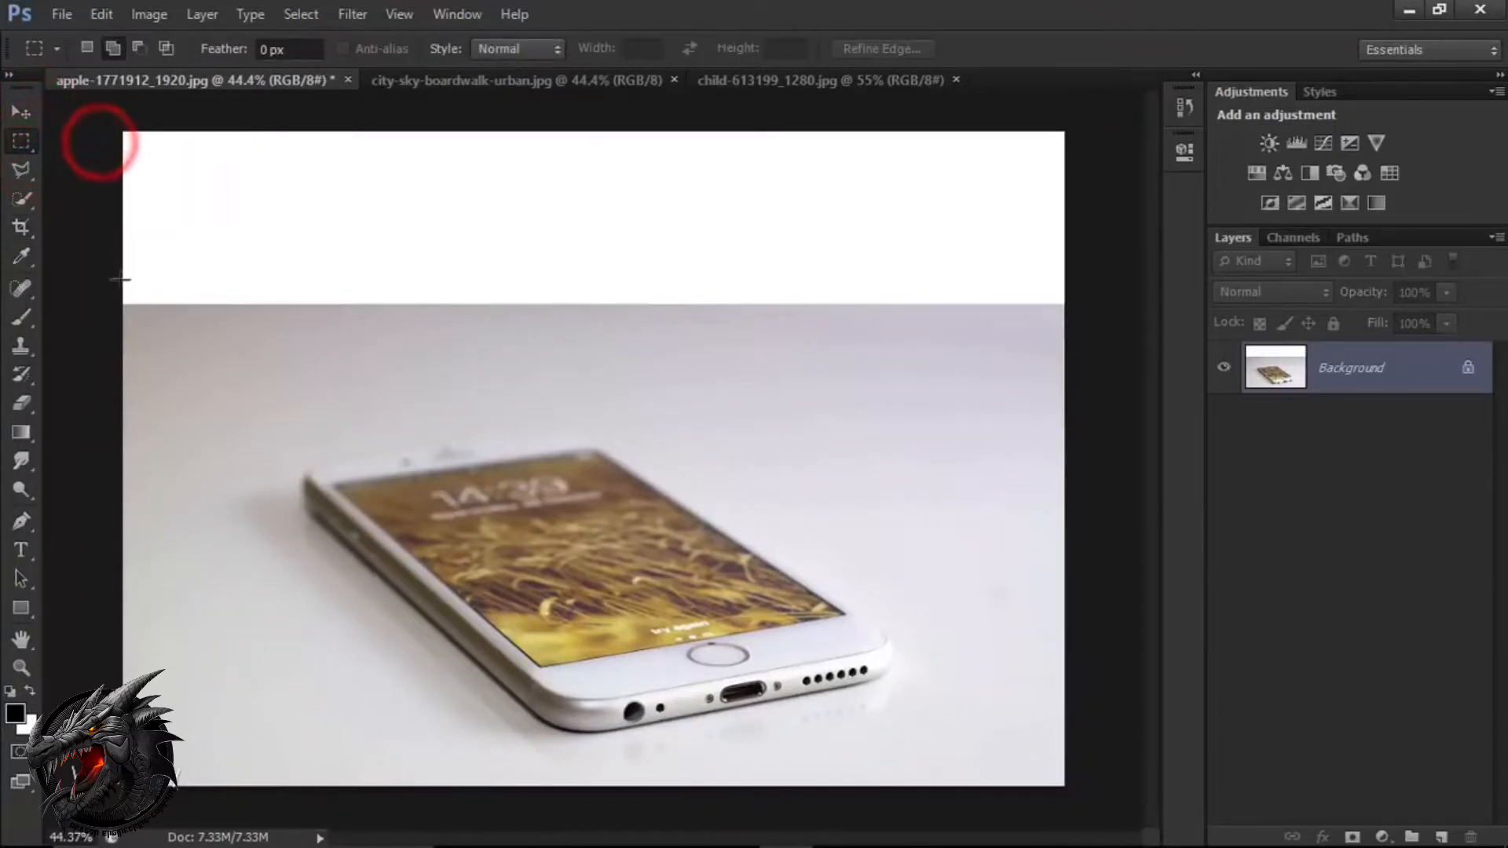
pyautogui.moveTo(118, 306); pyautogui.dragTo(1076, 355)
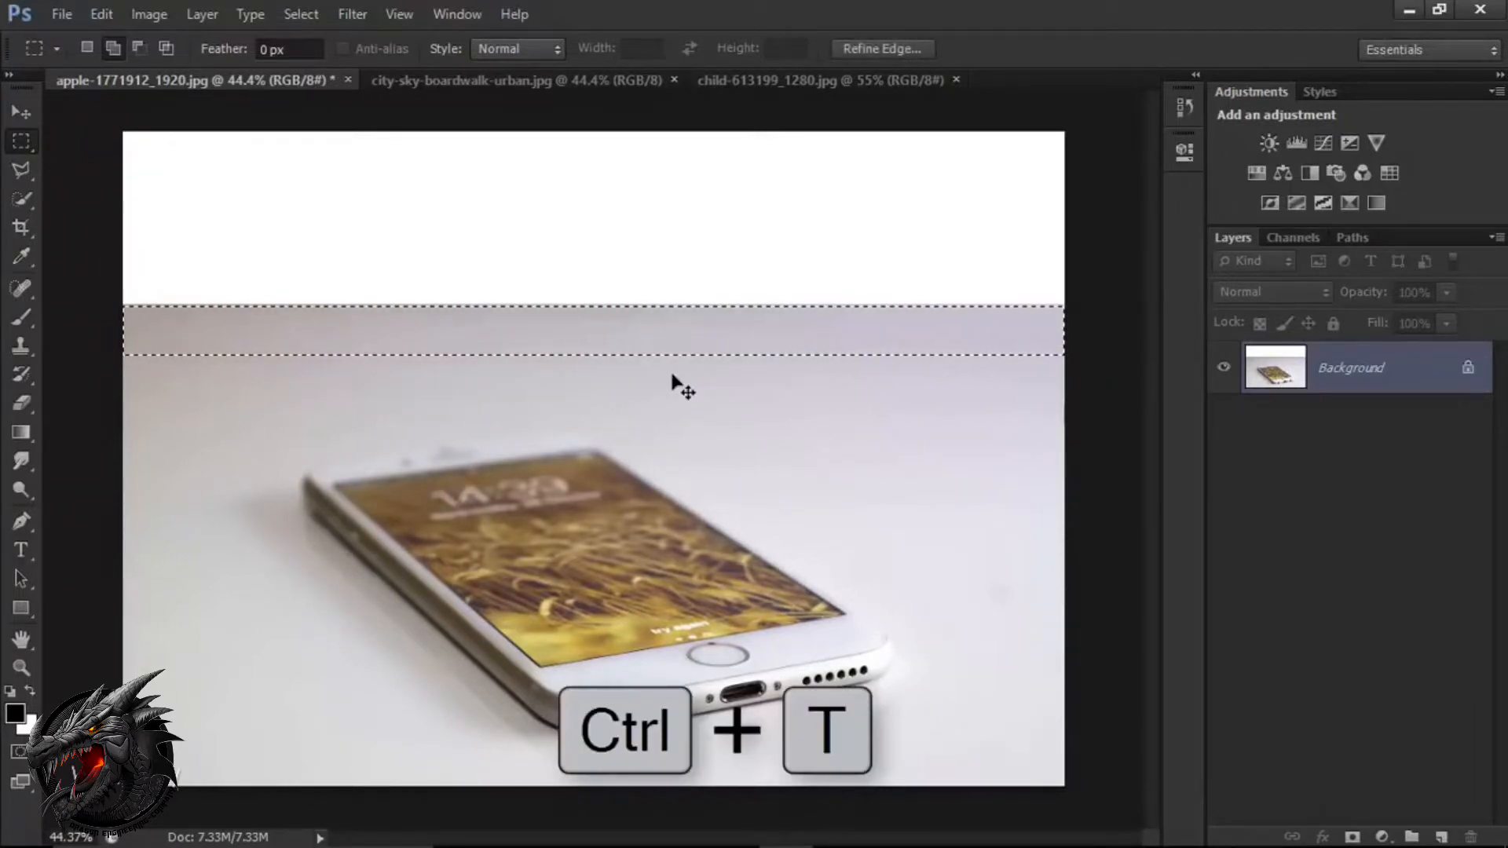
pyautogui.hotkey('ctrl', 't')
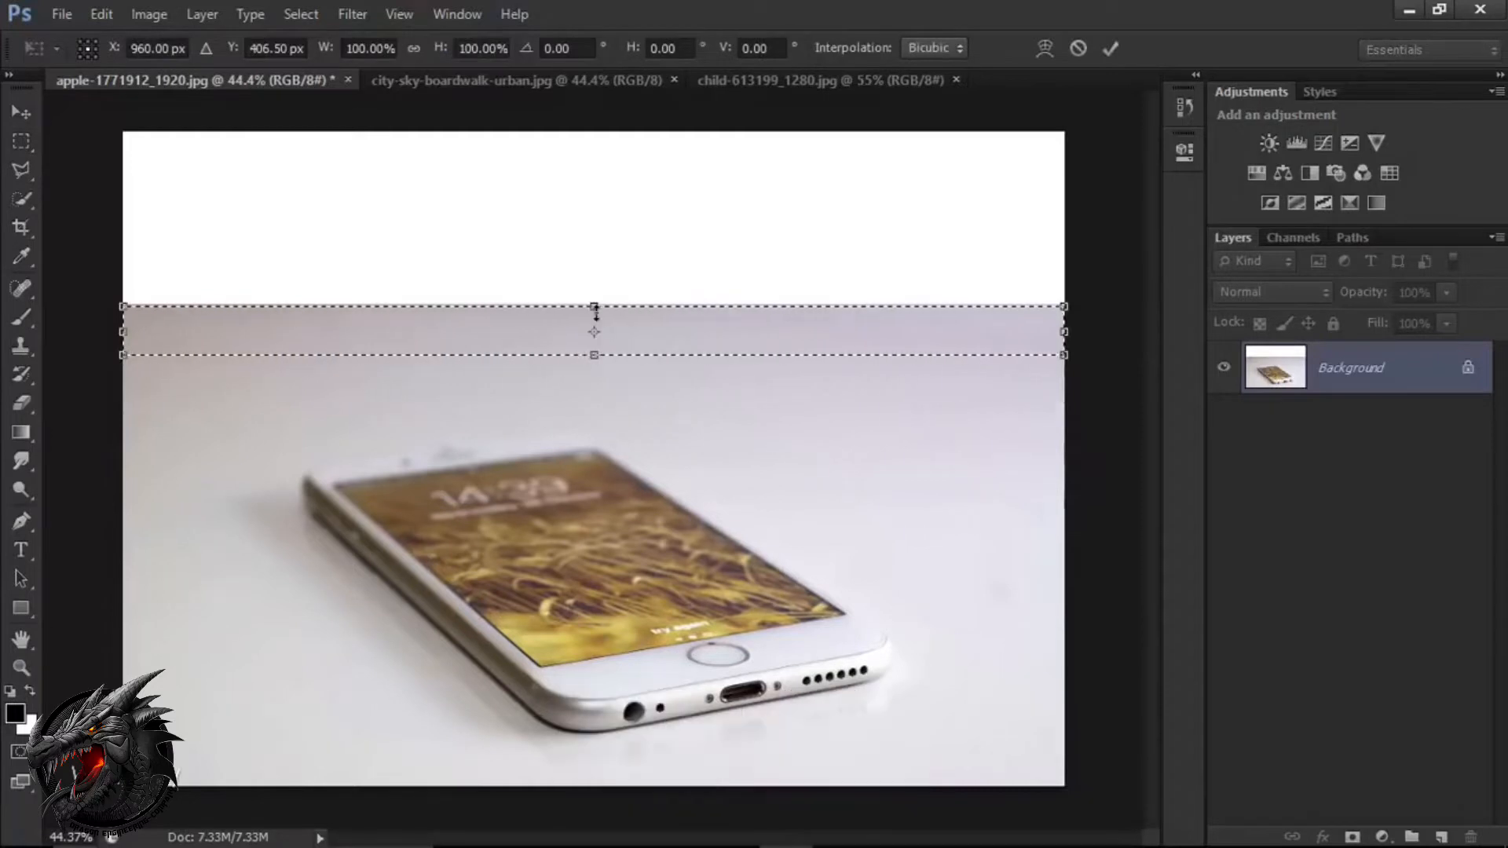
pyautogui.moveTo(594, 308); pyautogui.dragTo(605, 131)
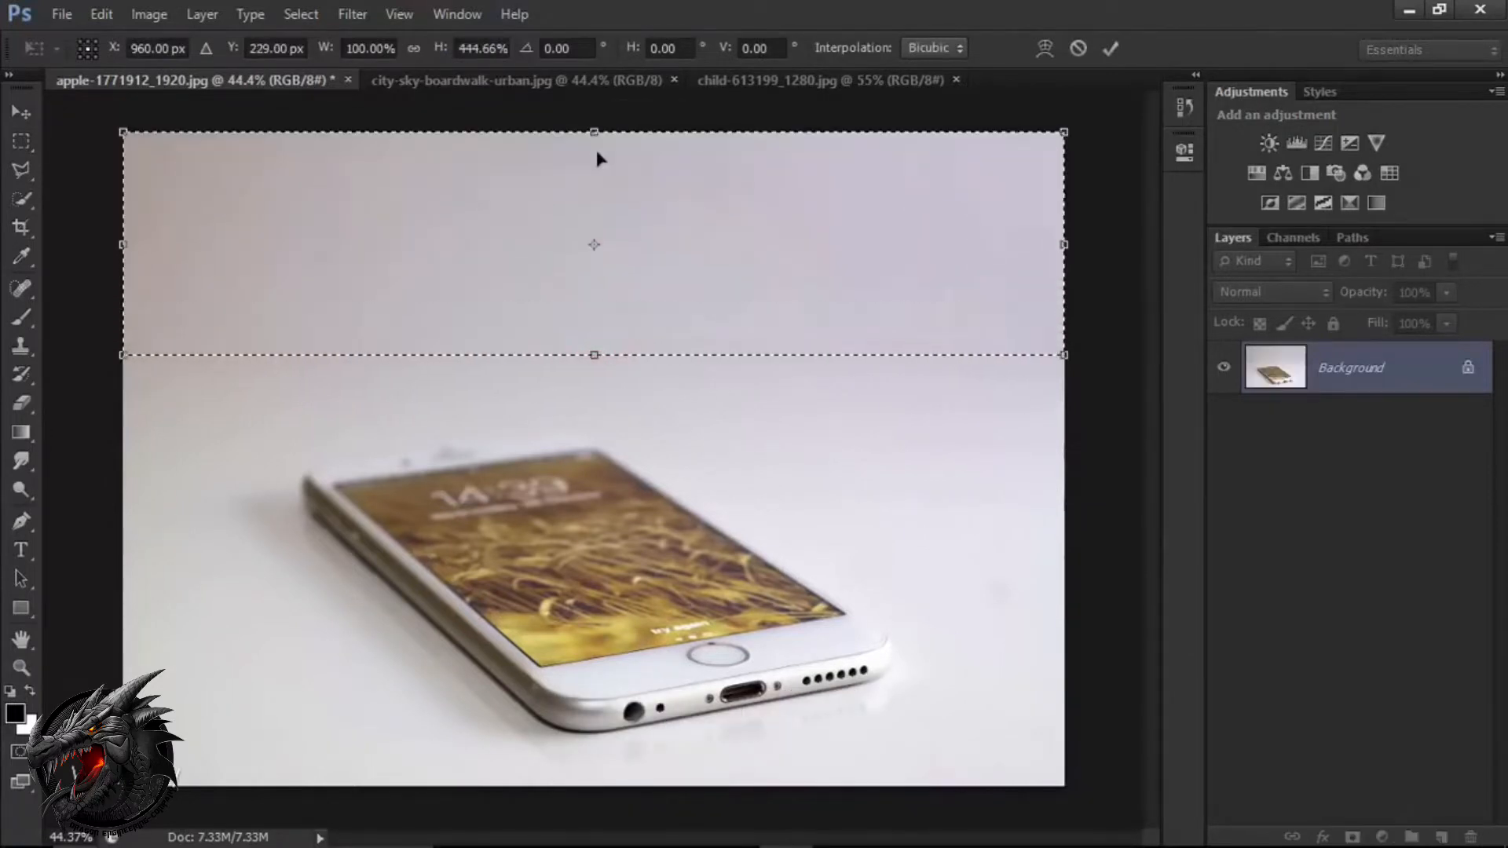
pyautogui.click(1107, 49)
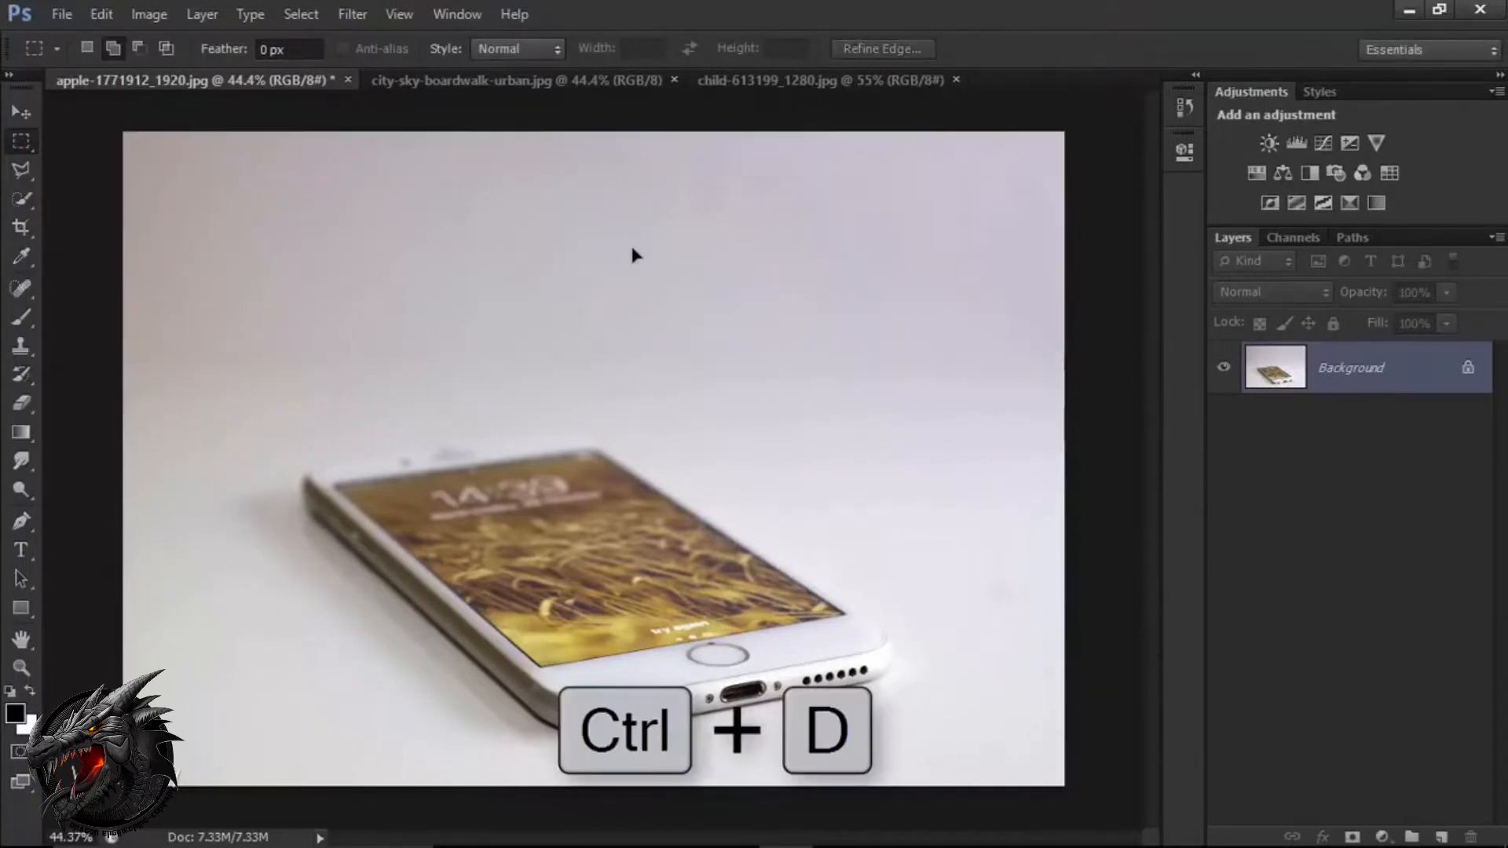
pyautogui.hotkey('ctrl', 'd')
pyautogui.click(21, 111)
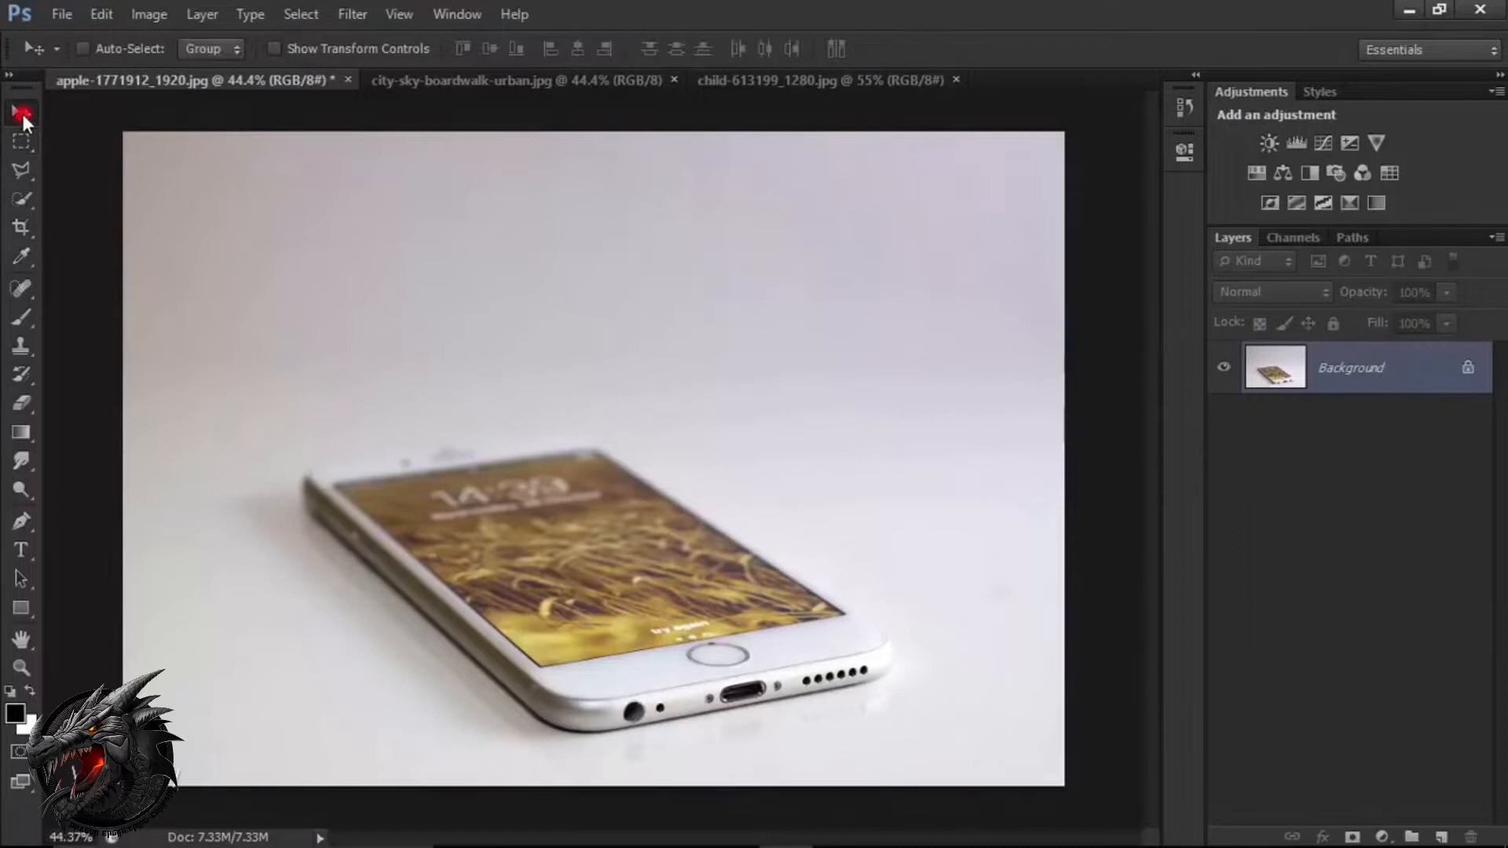
# Select the phone's screen area by outlining its corners with the Polygonal Lasso tool.
pyautogui.click(24, 168)
pyautogui.click(81, 191)
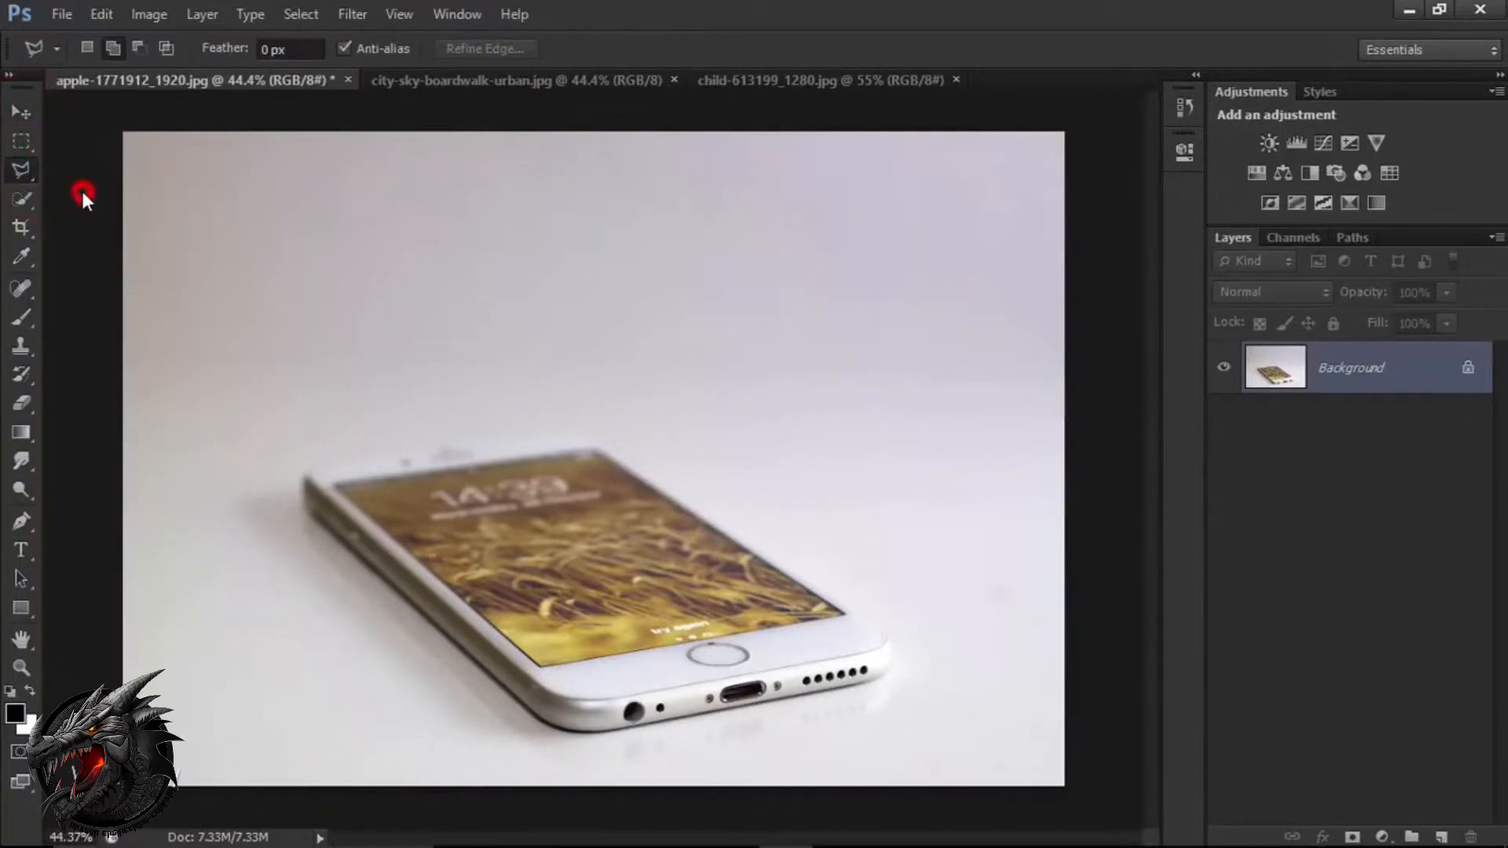
pyautogui.click(113, 47)
pyautogui.click(597, 452)
pyautogui.click(336, 486)
pyautogui.press('v')
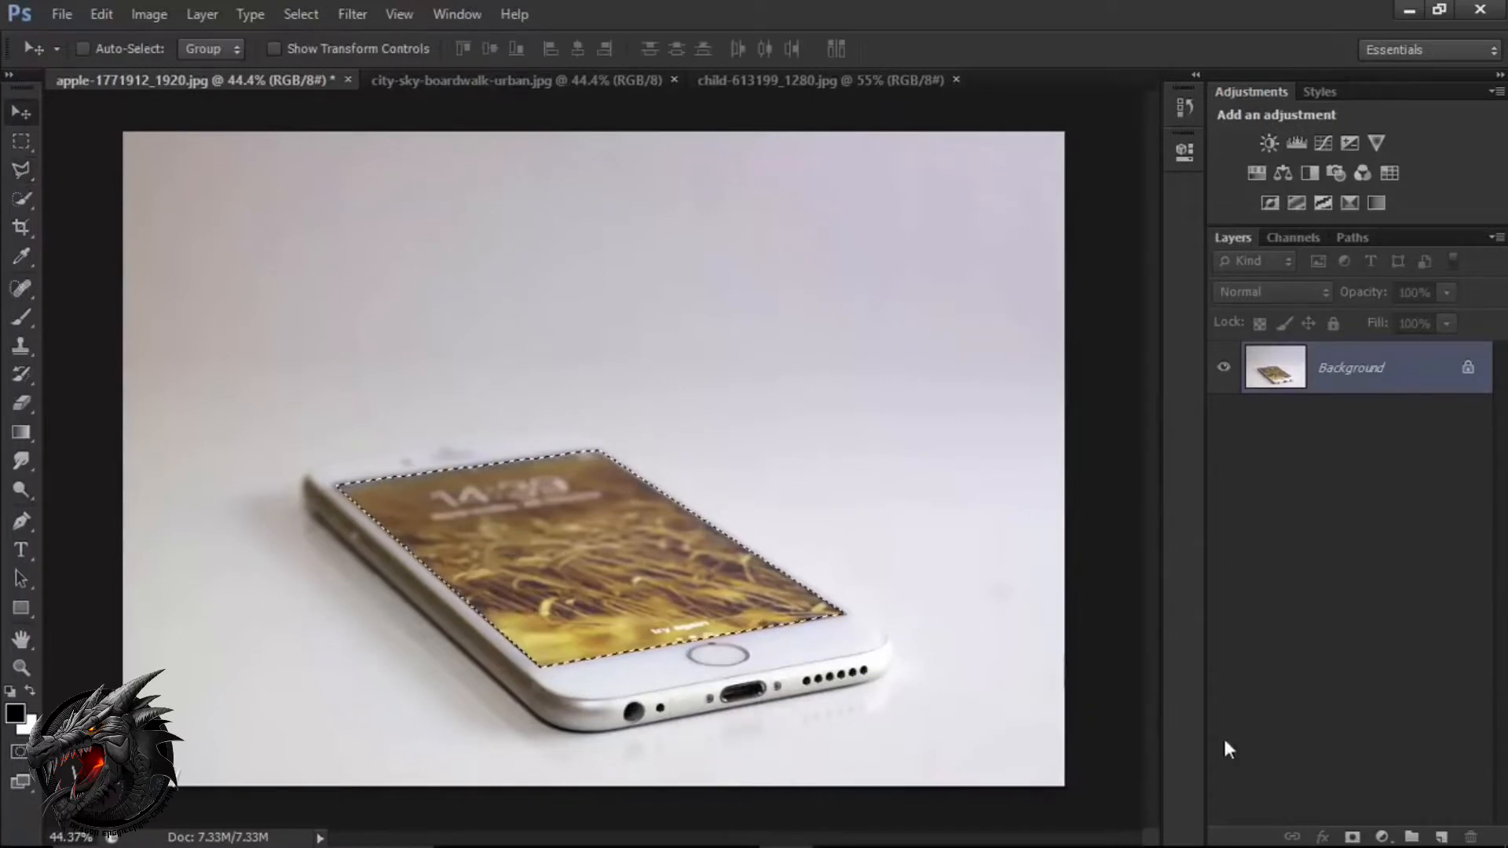
# Add a new layer, fill the selected phone screen with black at 100% opacity, and clear the selection.
pyautogui.click(1444, 838)
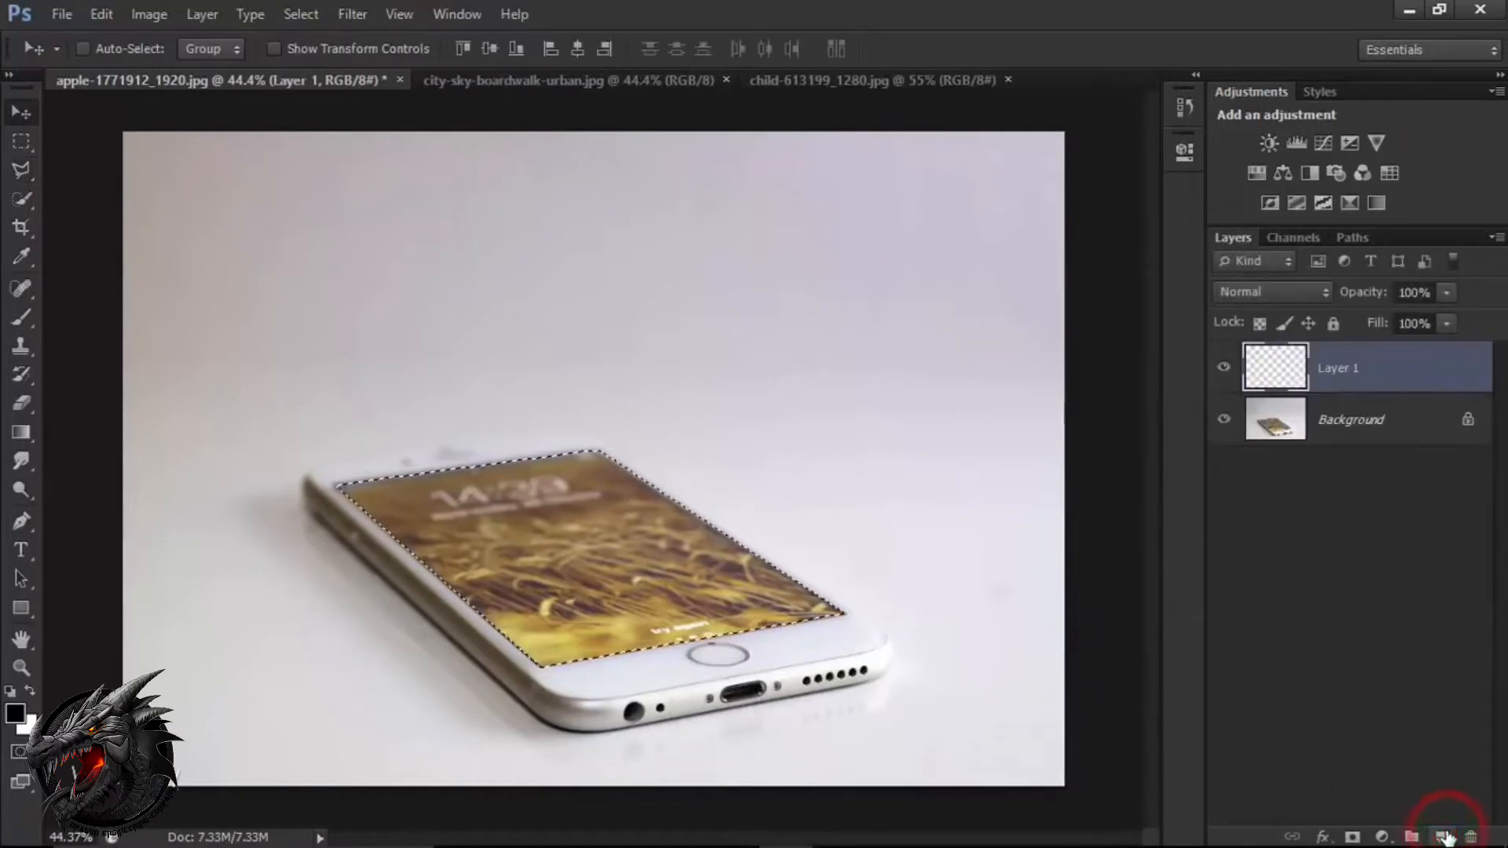
pyautogui.click(1422, 381)
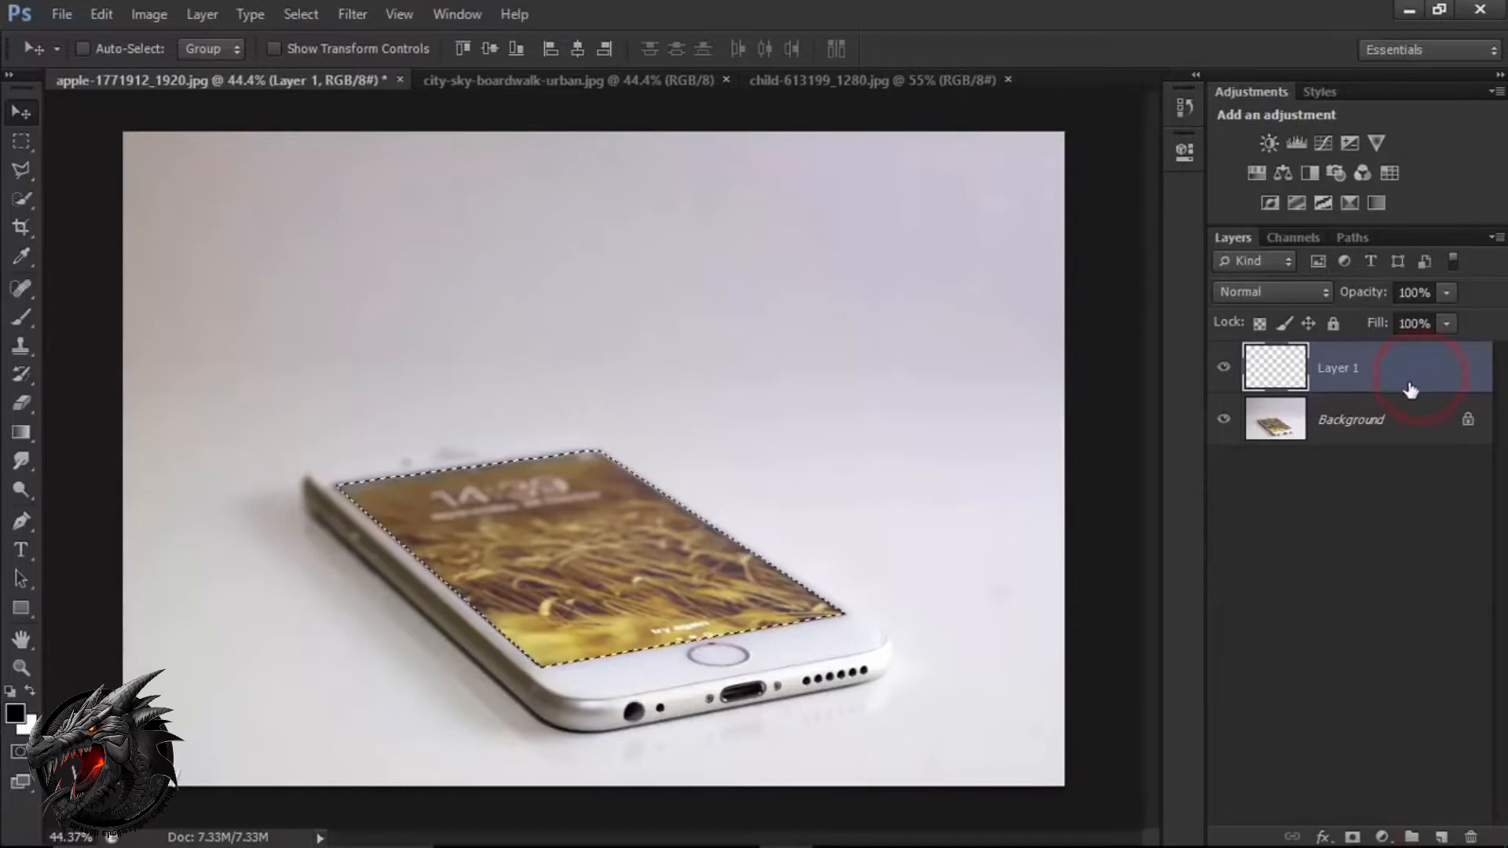
pyautogui.click(102, 17)
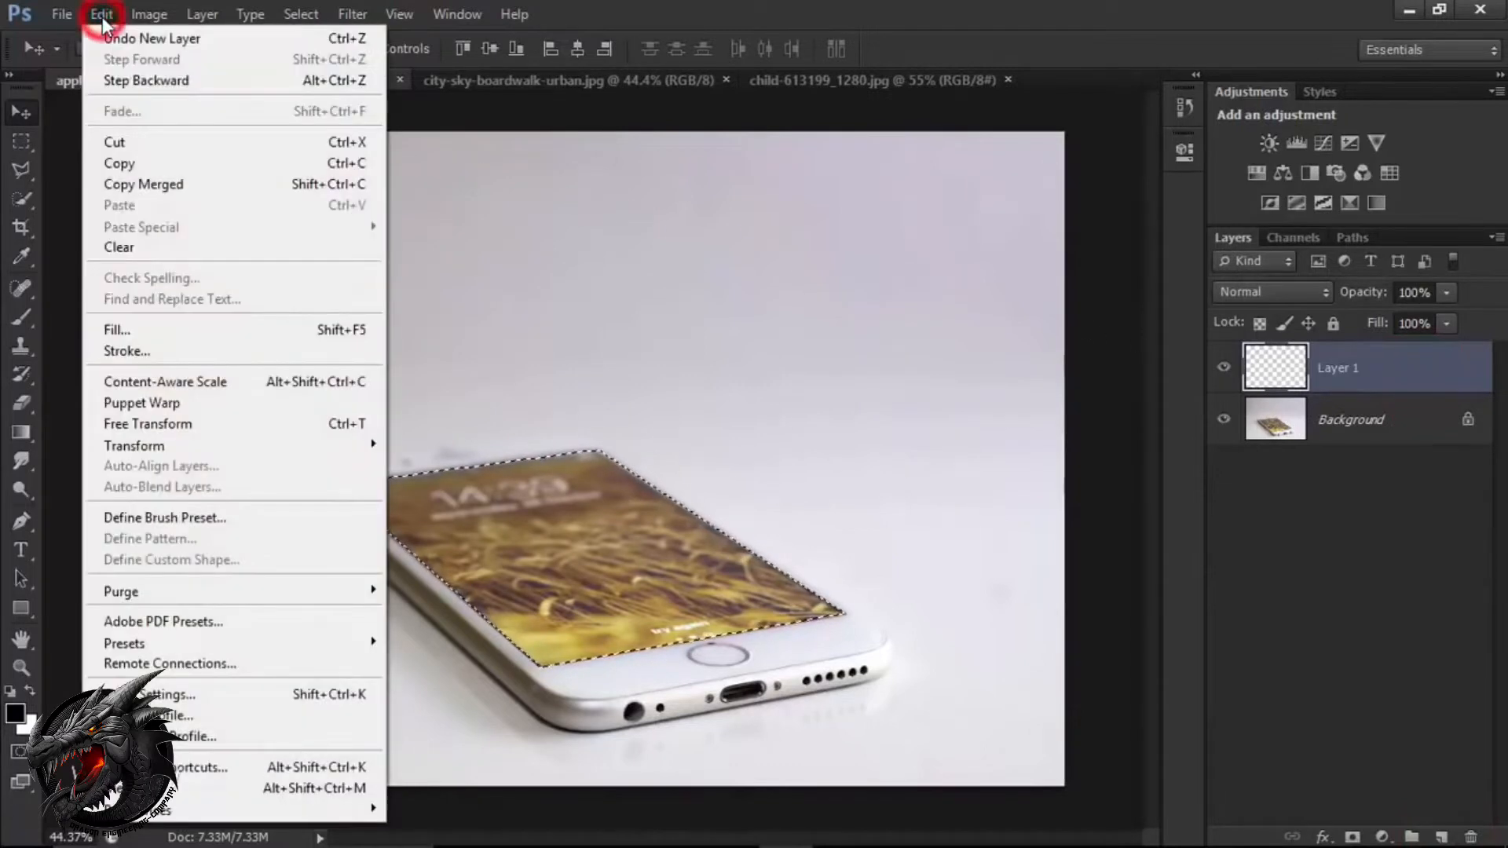
pyautogui.click(211, 330)
pyautogui.click(650, 269)
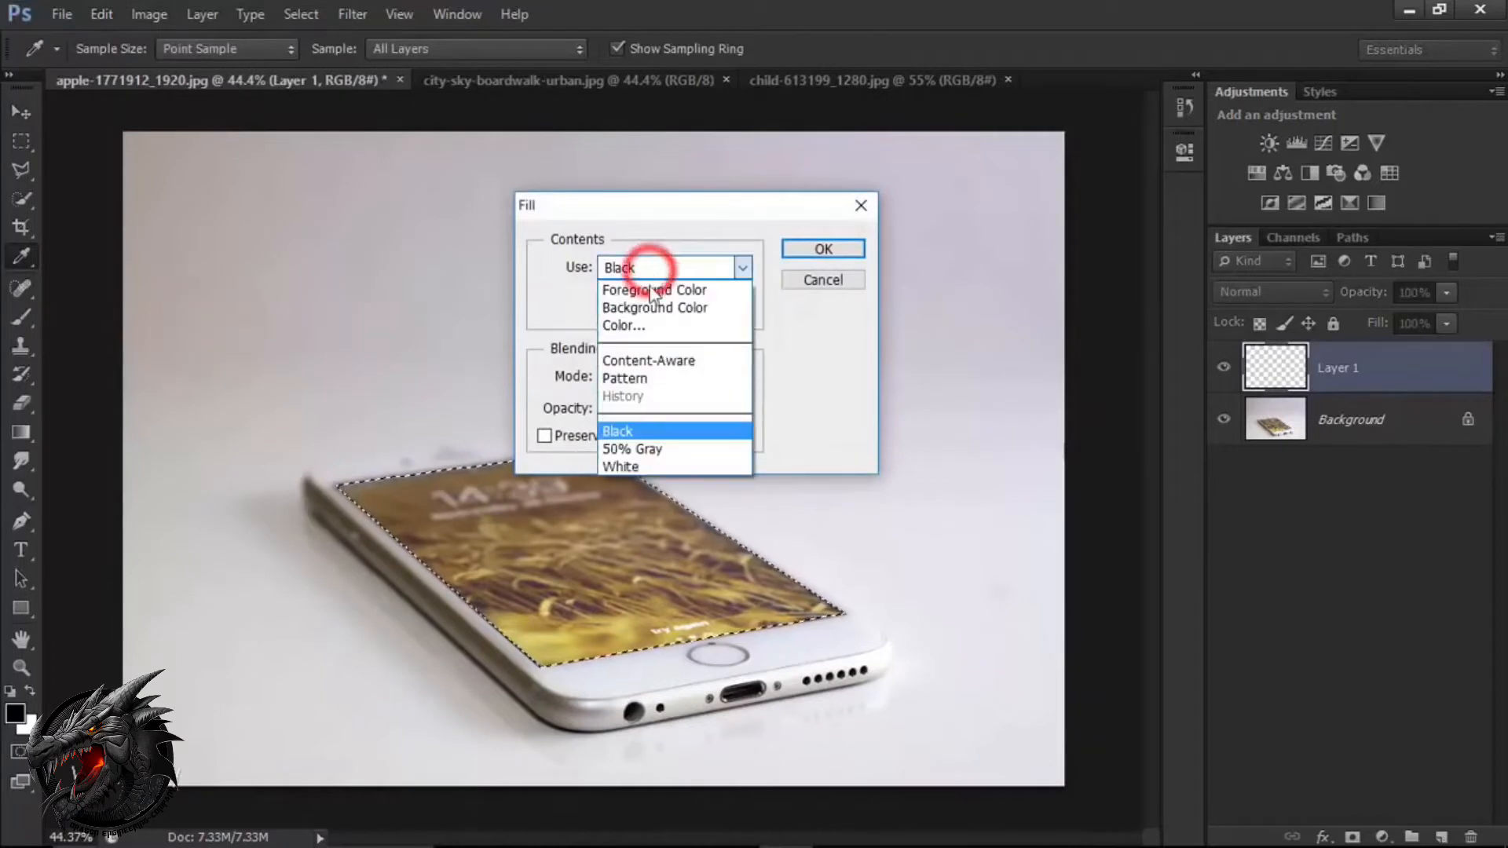
pyautogui.click(662, 430)
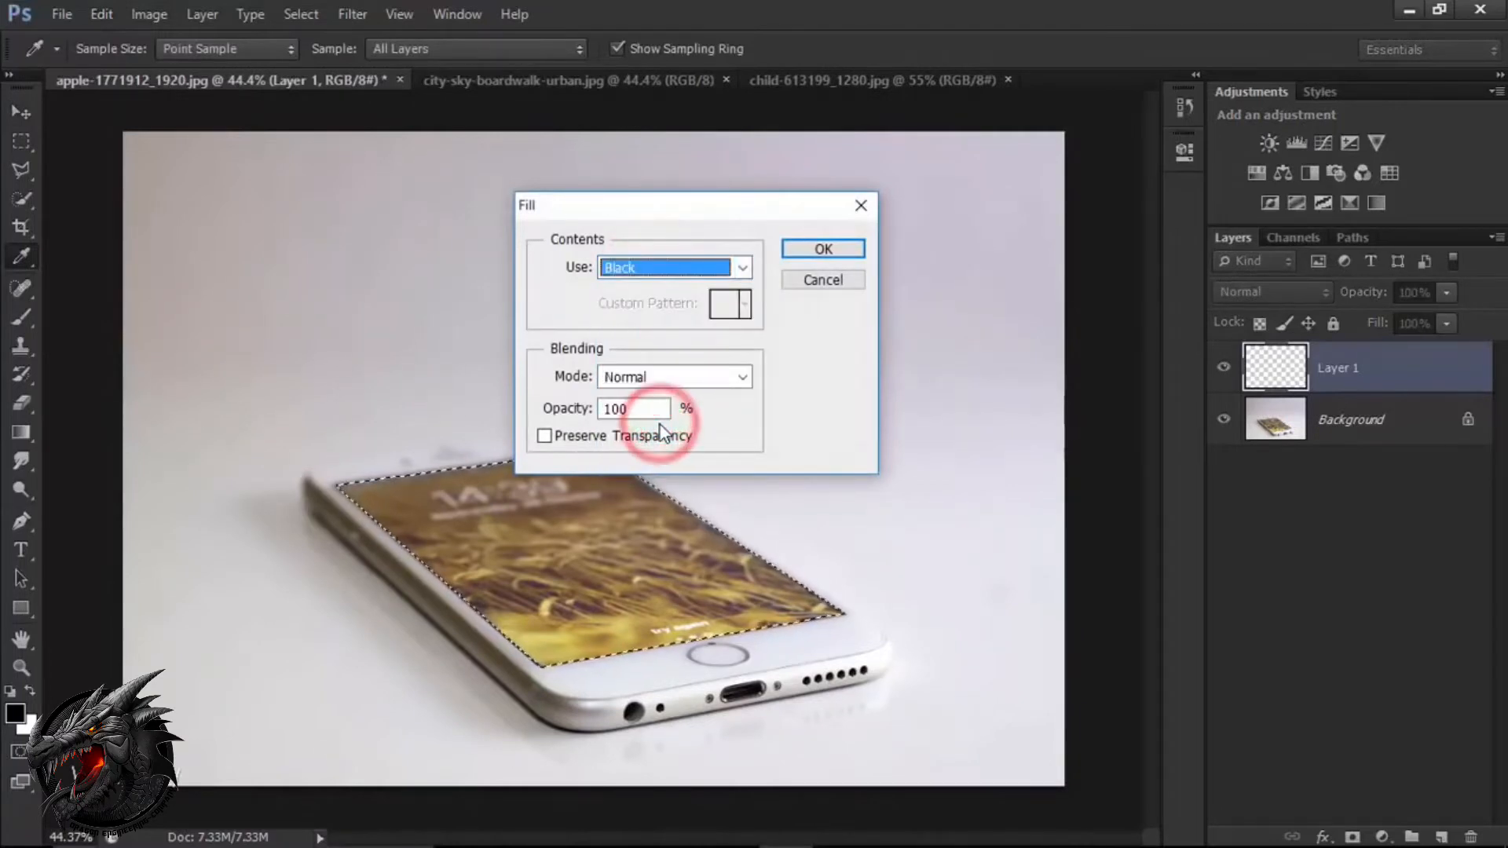
pyautogui.click(817, 257)
pyautogui.press('v')
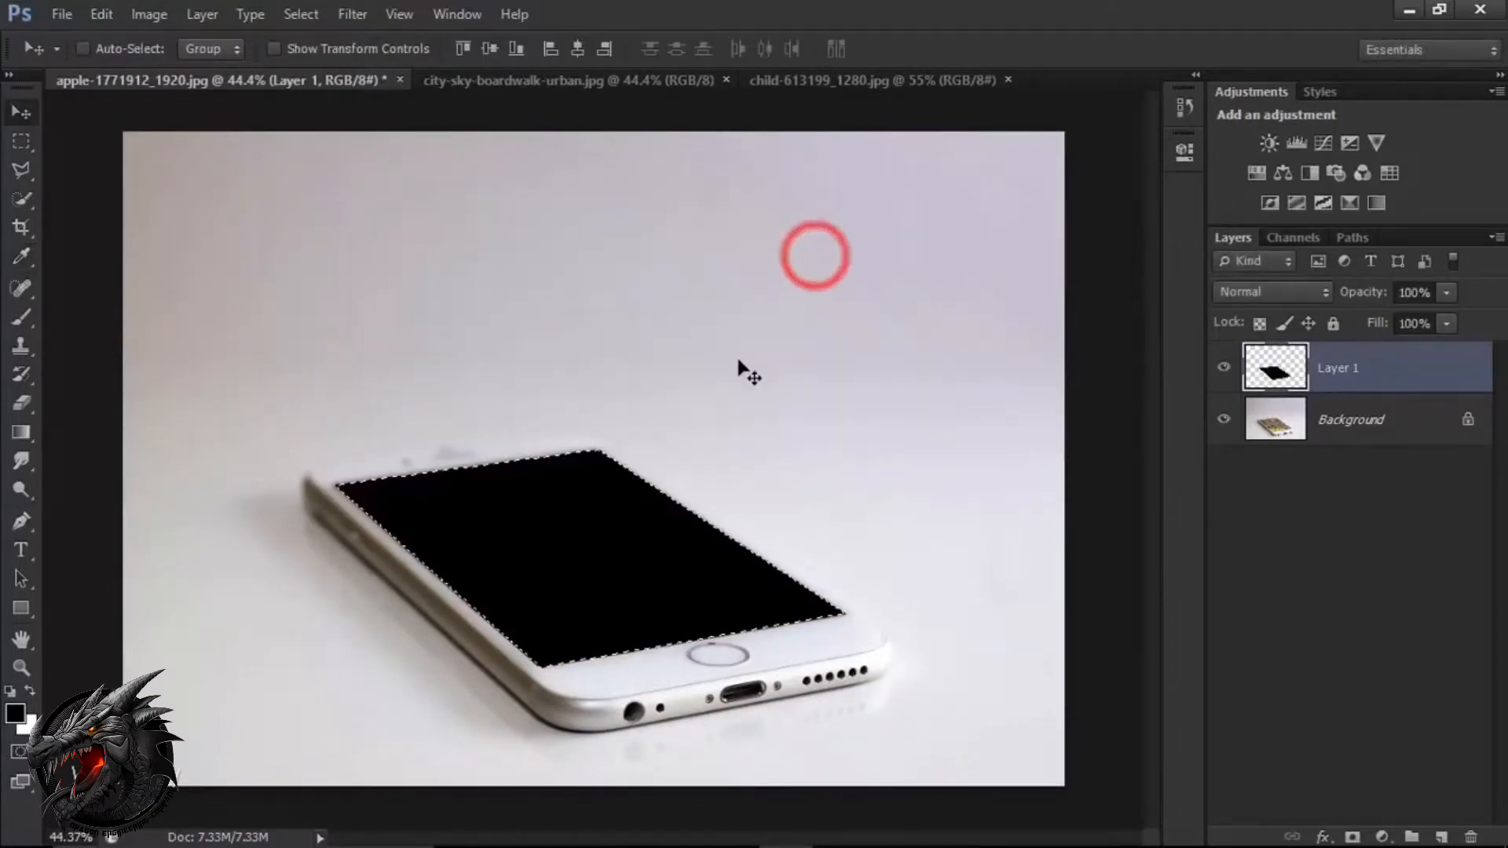
pyautogui.hotkey('ctrl', 'd')
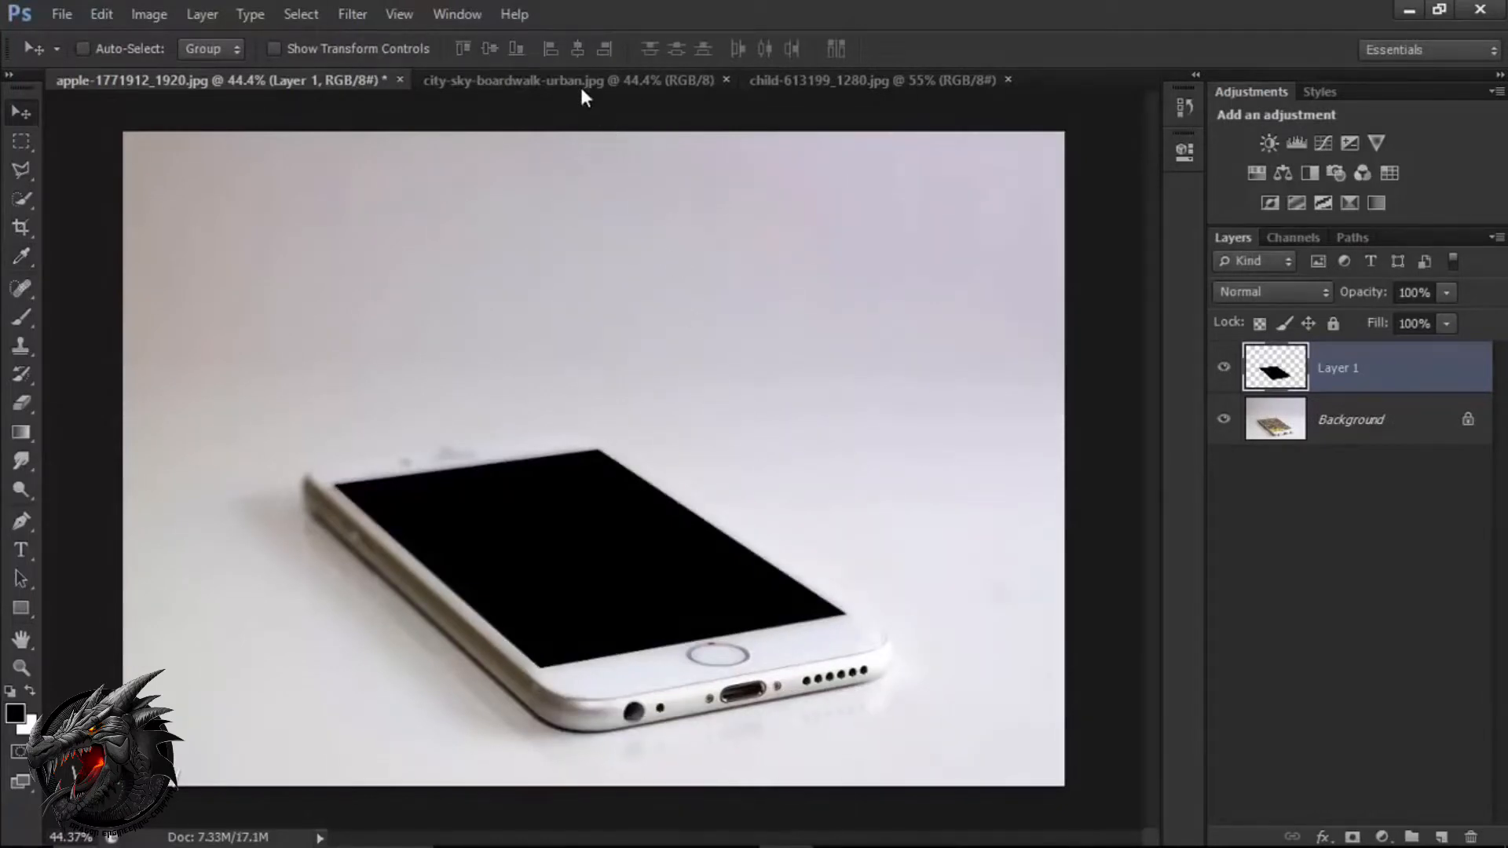
# Copy the city-sky-boardwalk-urban.jpg photo into the phone document as a new layer and lower its opacity to 79%.
pyautogui.click(533, 85)
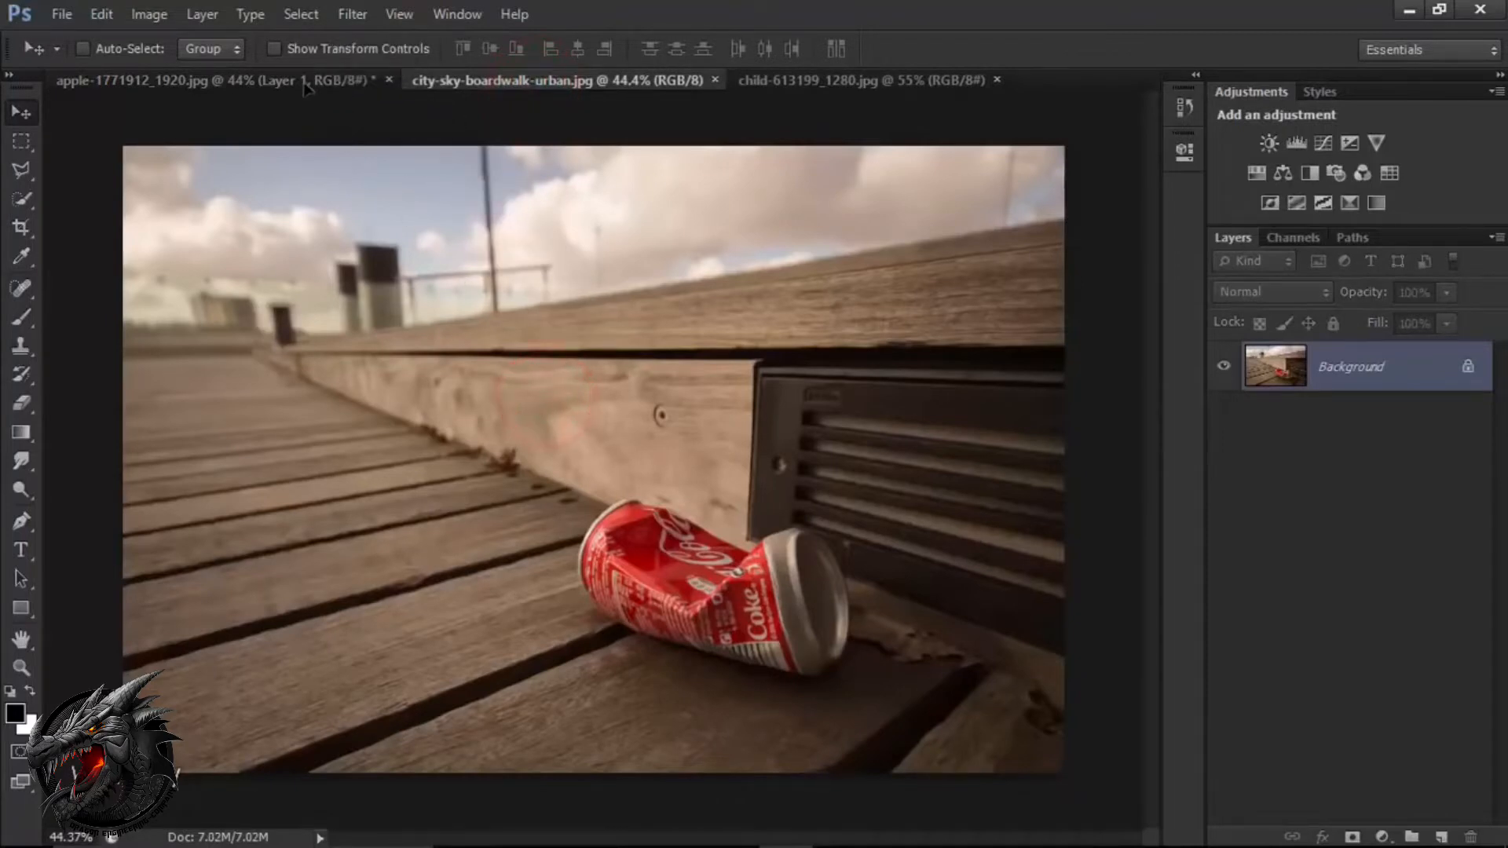
pyautogui.moveTo(306, 86); pyautogui.dragTo(500, 369)
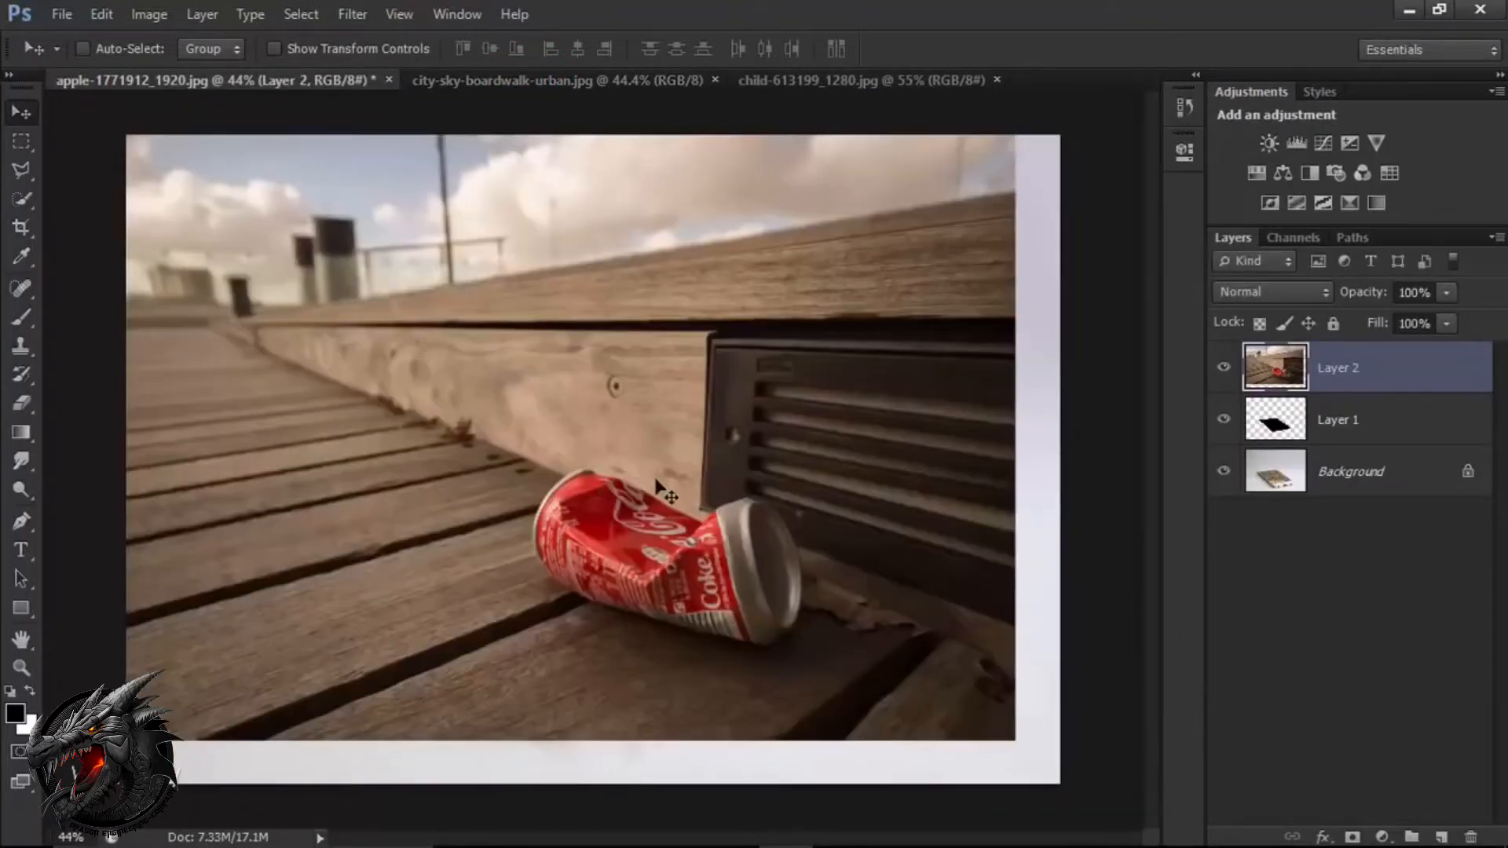
pyautogui.click(1446, 293)
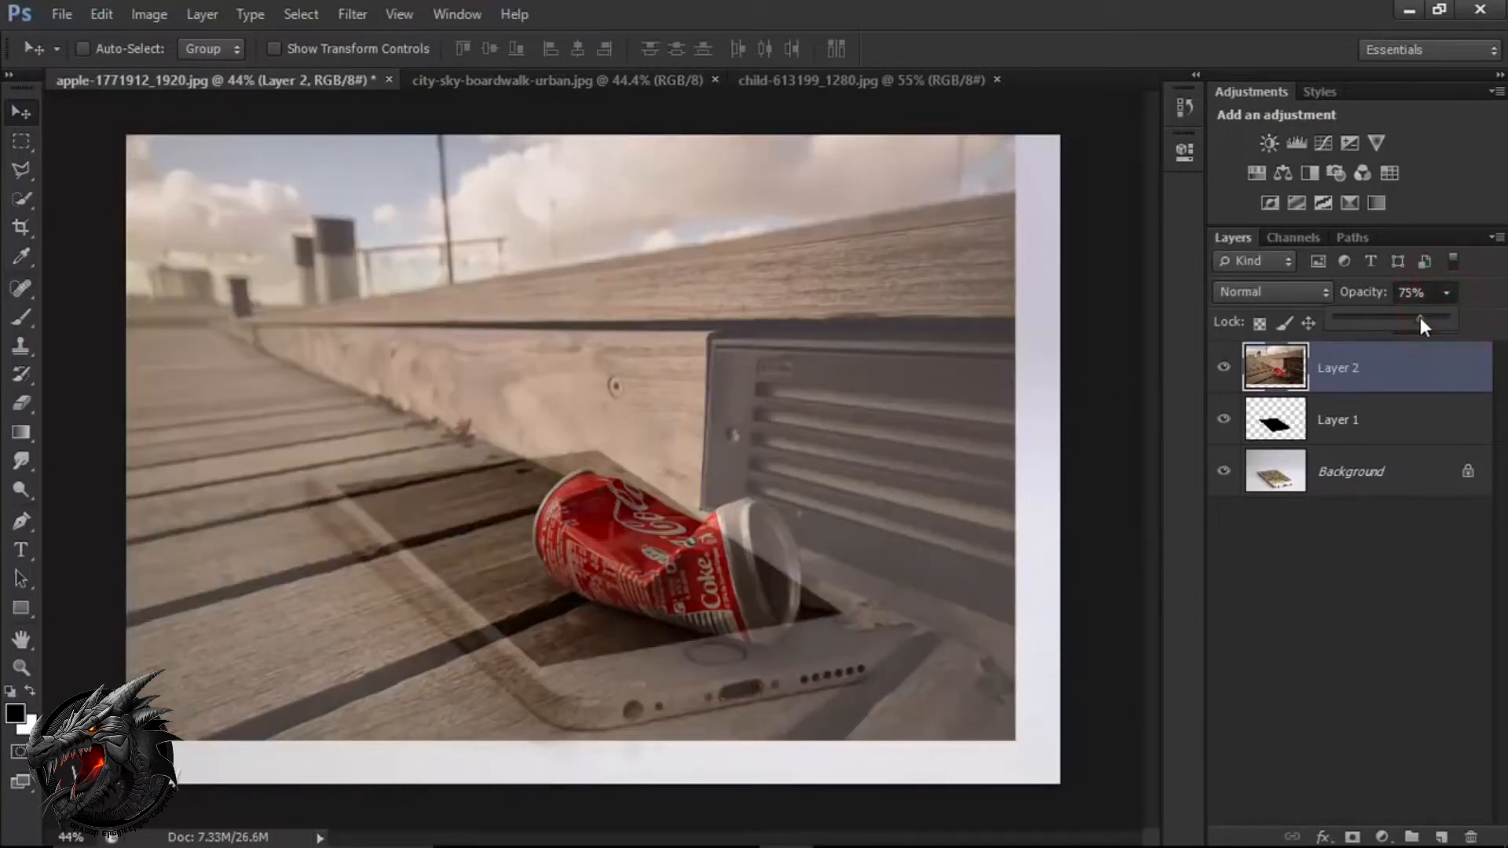
pyautogui.moveTo(1420, 318); pyautogui.dragTo(1423, 314)
pyautogui.click(1411, 385)
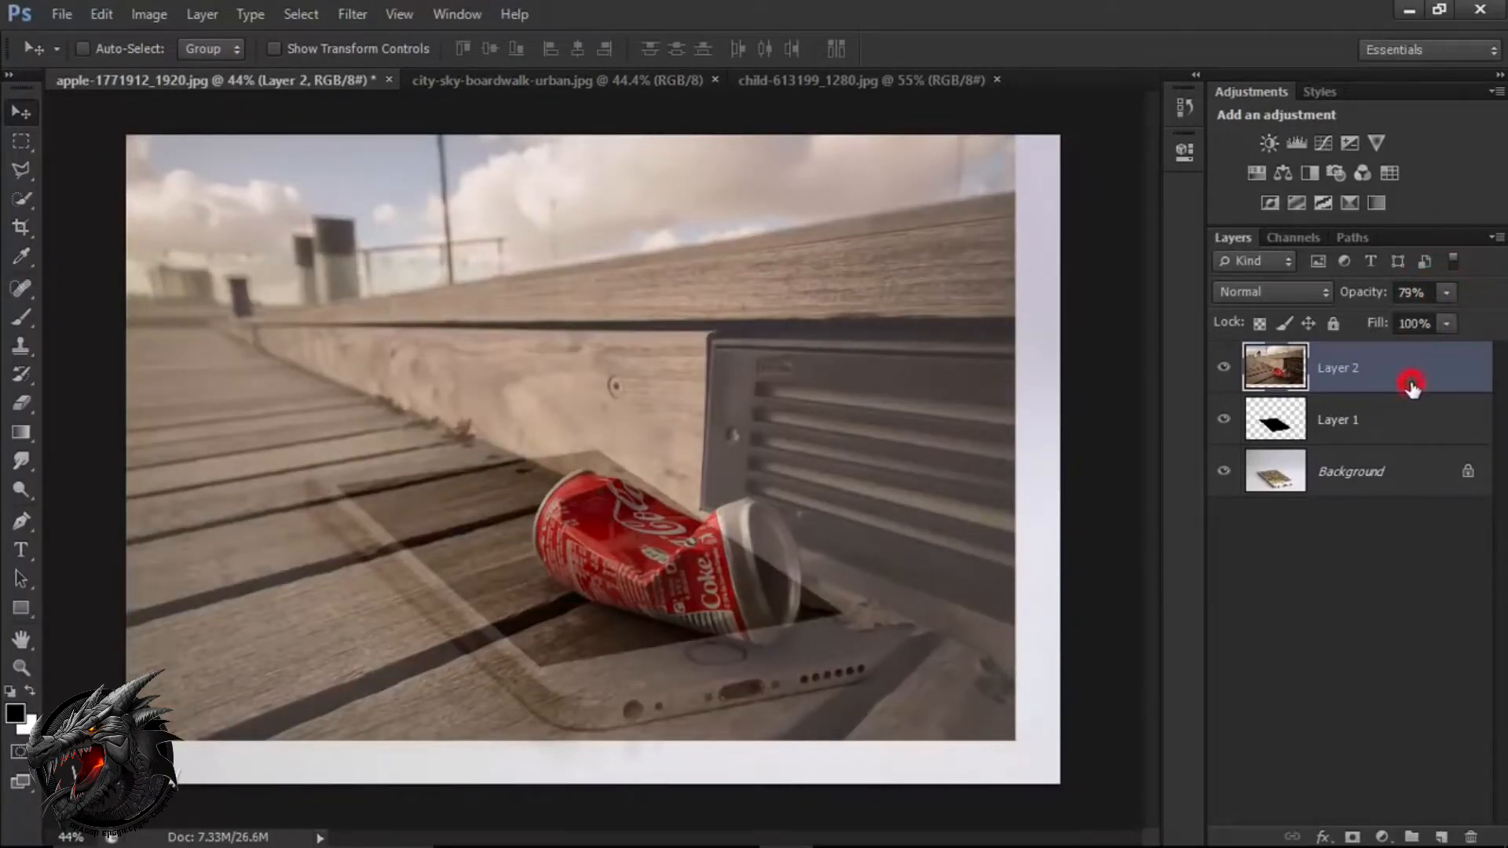
# Enlarge the boardwalk photo layer to about 172% and position it so the crushed can lies over the phone's screen.
pyautogui.moveTo(764, 495); pyautogui.dragTo(686, 474)
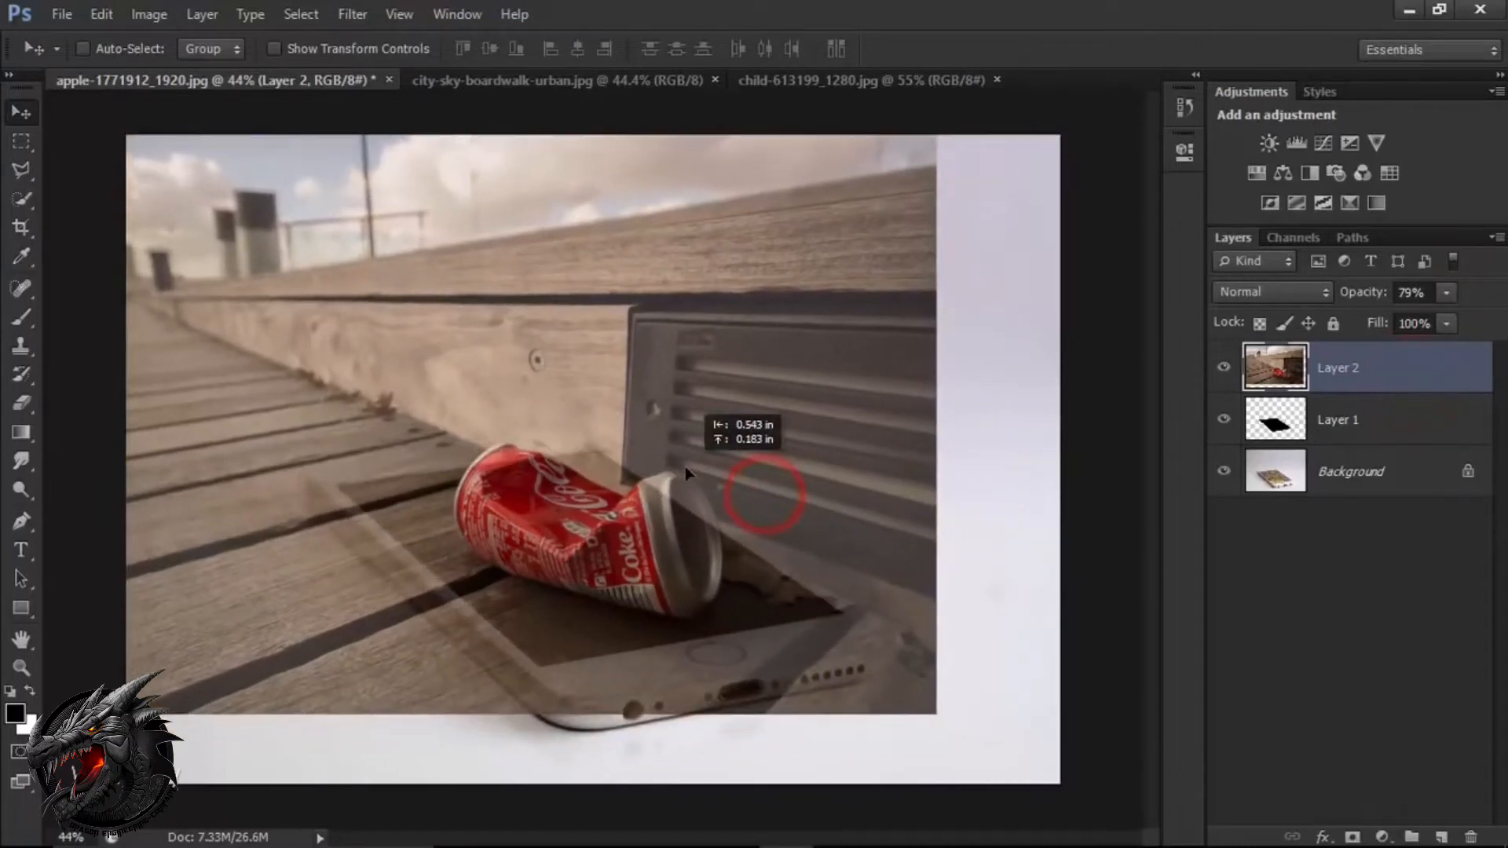
pyautogui.hotkey('ctrl', 't')
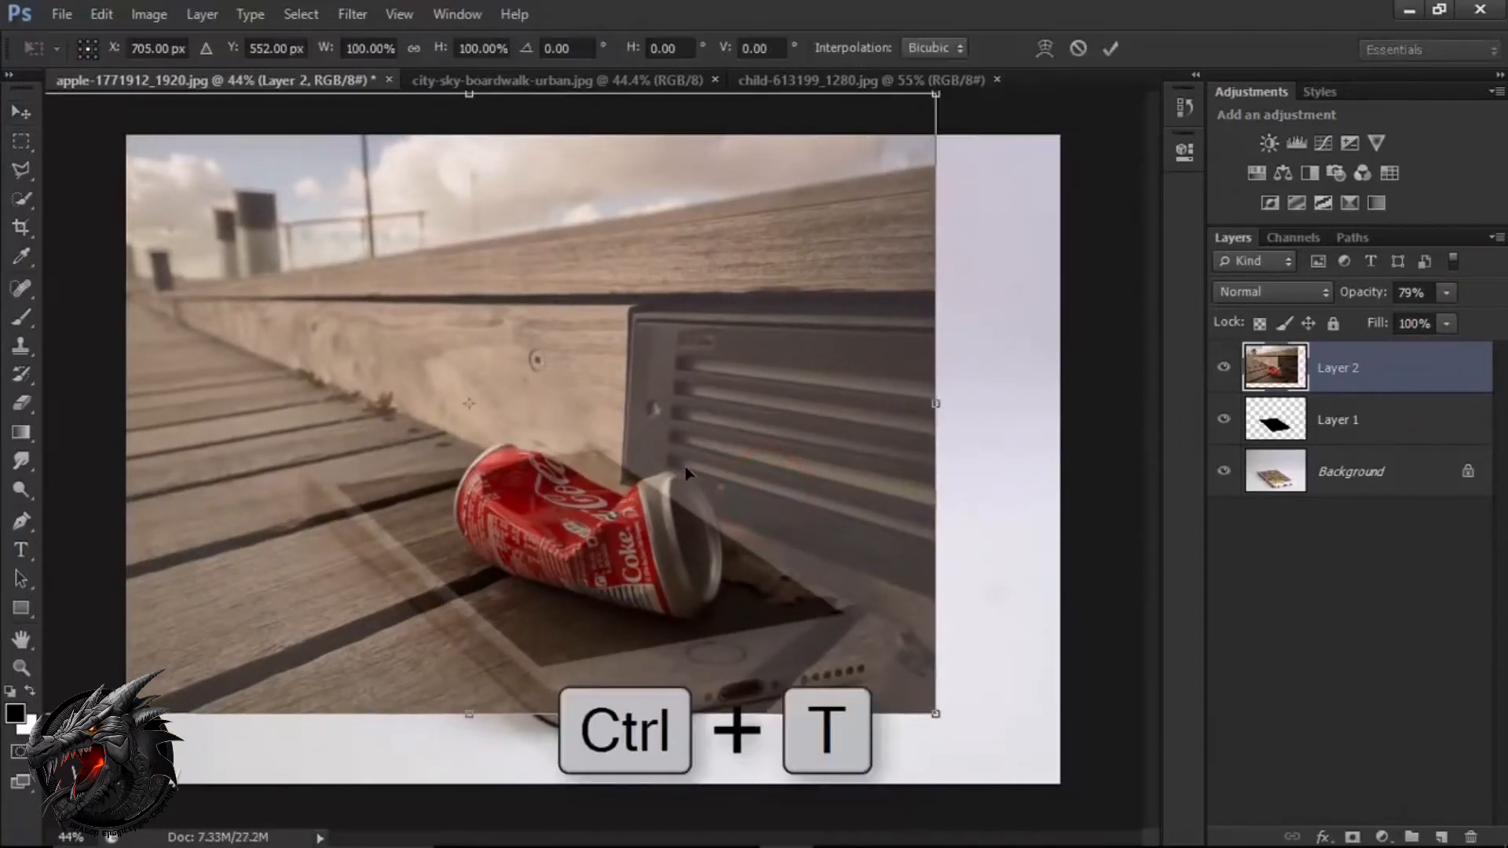
pyautogui.moveTo(781, 522); pyautogui.dragTo(764, 464)
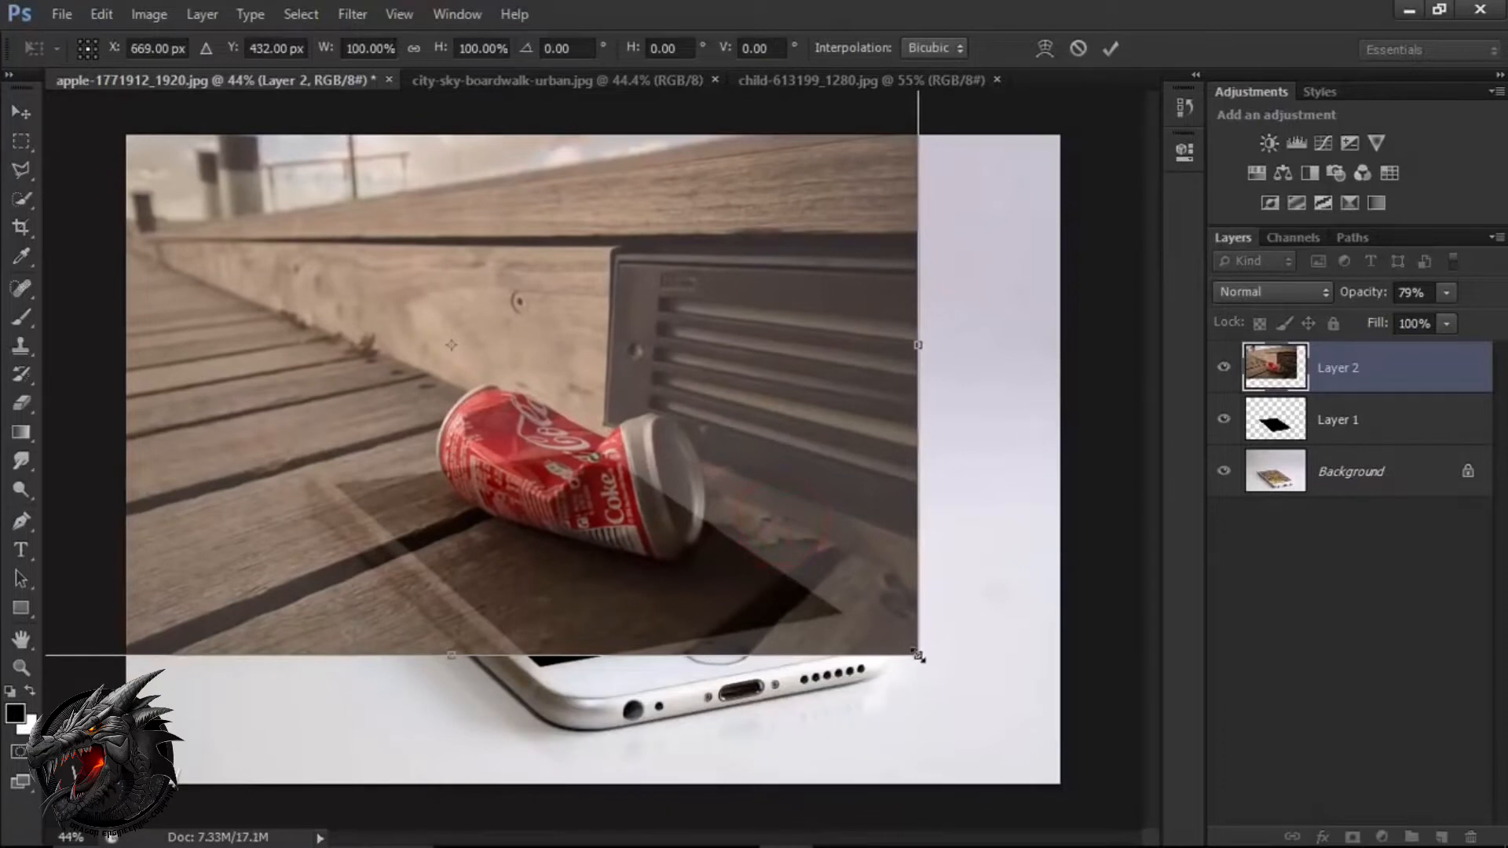
pyautogui.moveTo(919, 655); pyautogui.dragTo(1089, 767)
pyautogui.moveTo(942, 633); pyautogui.dragTo(782, 537)
pyautogui.moveTo(950, 685); pyautogui.dragTo(1089, 770)
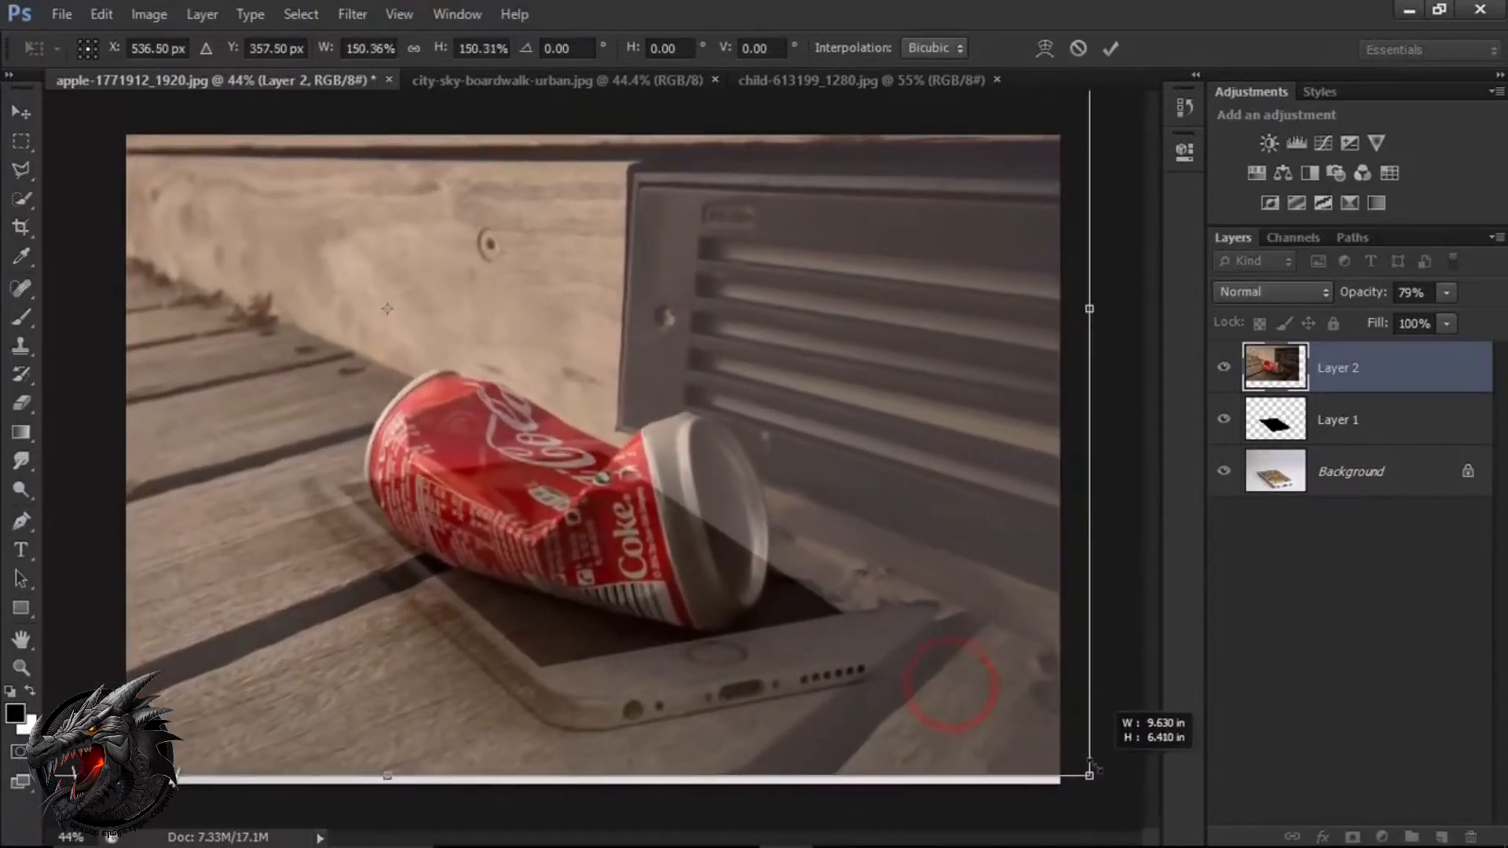
pyautogui.moveTo(879, 639); pyautogui.dragTo(875, 622)
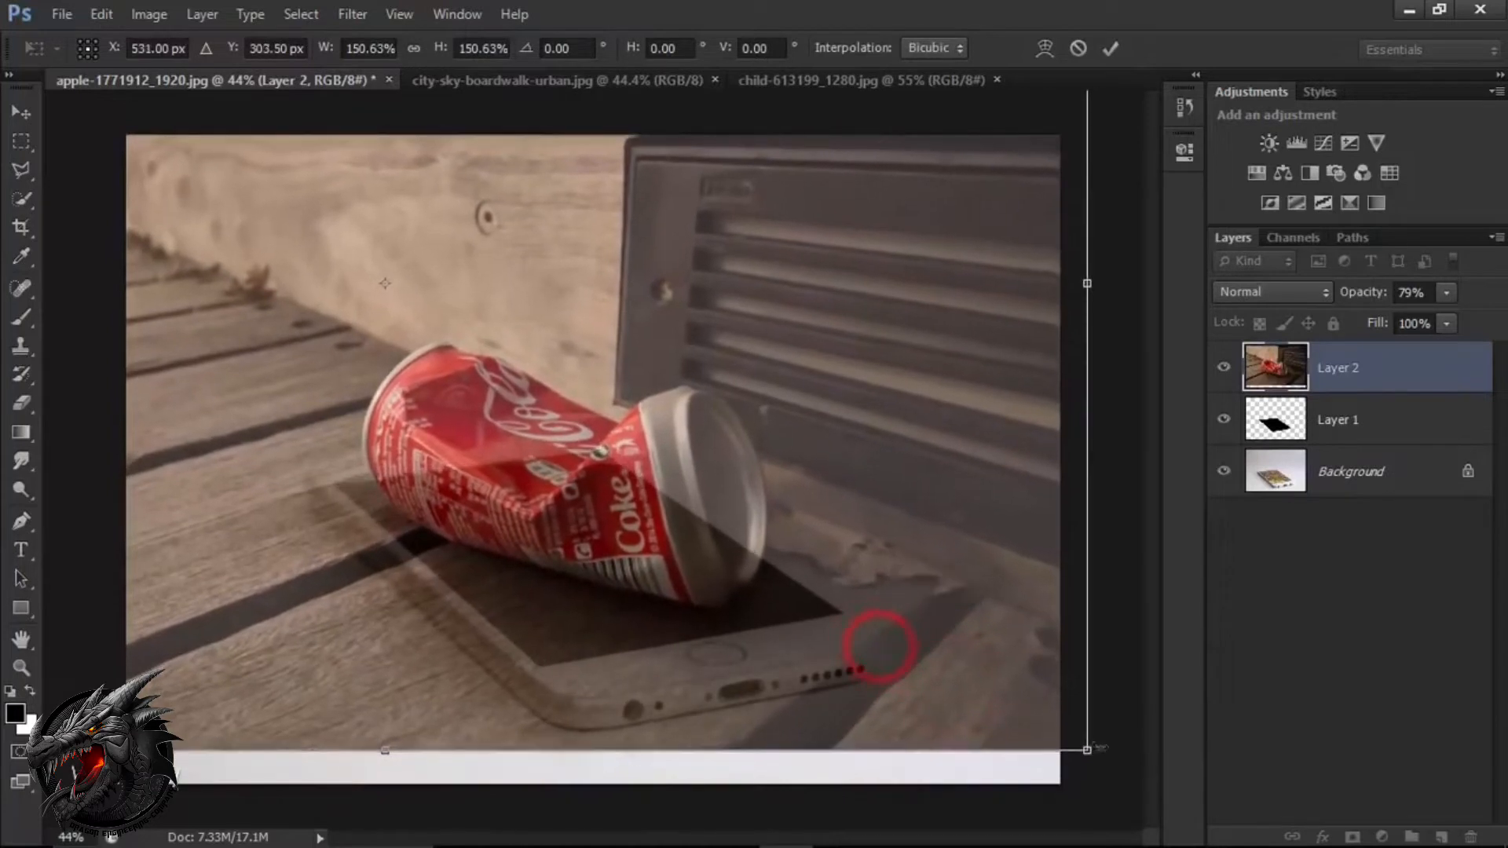
pyautogui.moveTo(1089, 752); pyautogui.dragTo(1129, 776)
pyautogui.moveTo(926, 663); pyautogui.dragTo(910, 644)
pyautogui.moveTo(902, 642); pyautogui.dragTo(896, 633)
pyautogui.moveTo(1128, 750); pyautogui.dragTo(1202, 794)
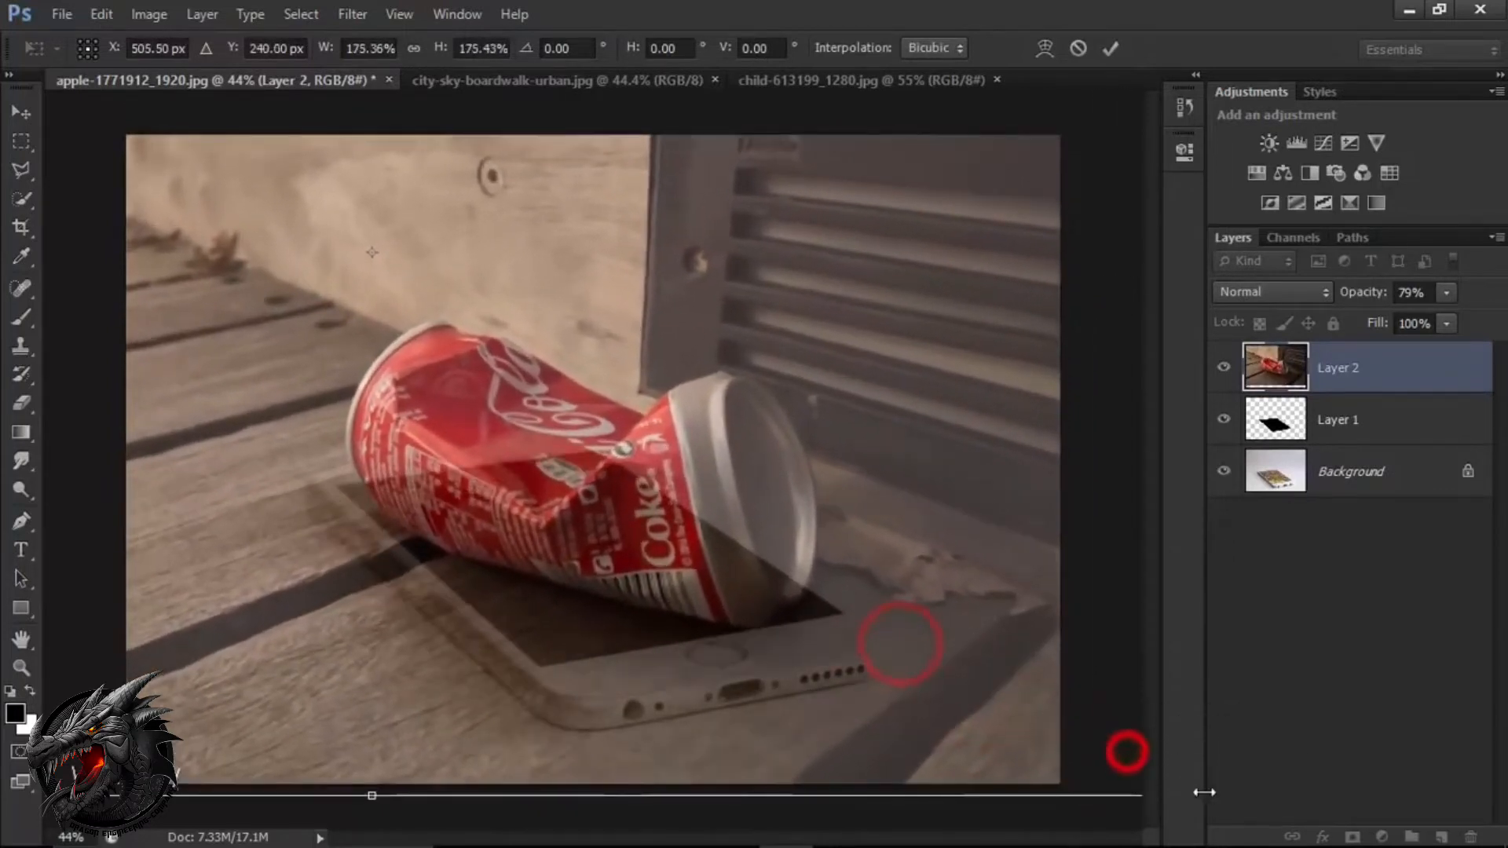
pyautogui.moveTo(958, 686); pyautogui.dragTo(886, 661)
pyautogui.moveTo(1124, 770); pyautogui.dragTo(1091, 748)
pyautogui.moveTo(882, 642)
pyautogui.mouseDown()
pyautogui.moveTo(965, 663)
pyautogui.moveTo(886, 659)
pyautogui.mouseUp()
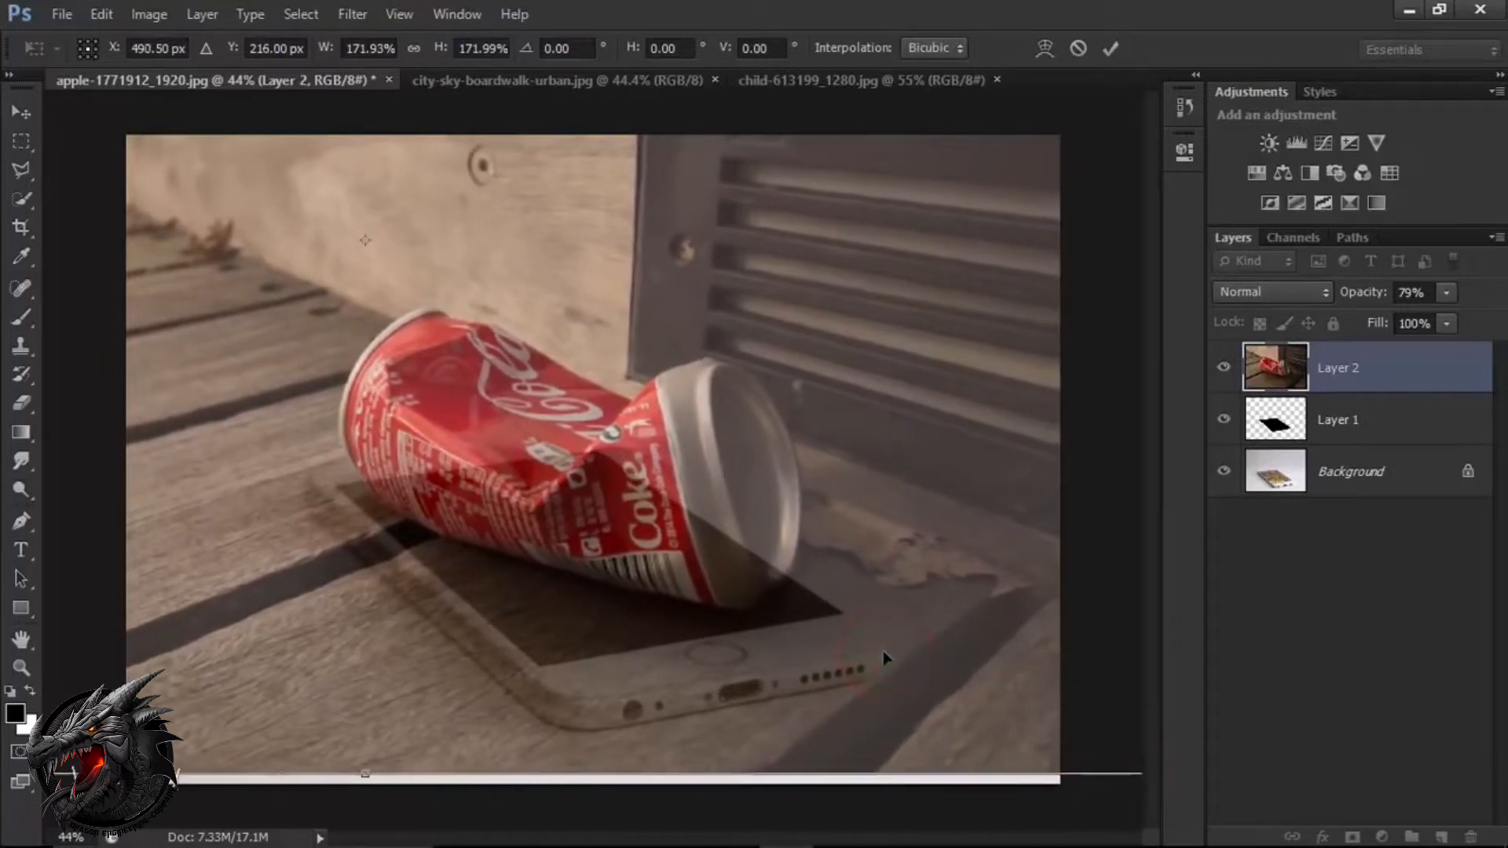
pyautogui.click(1109, 49)
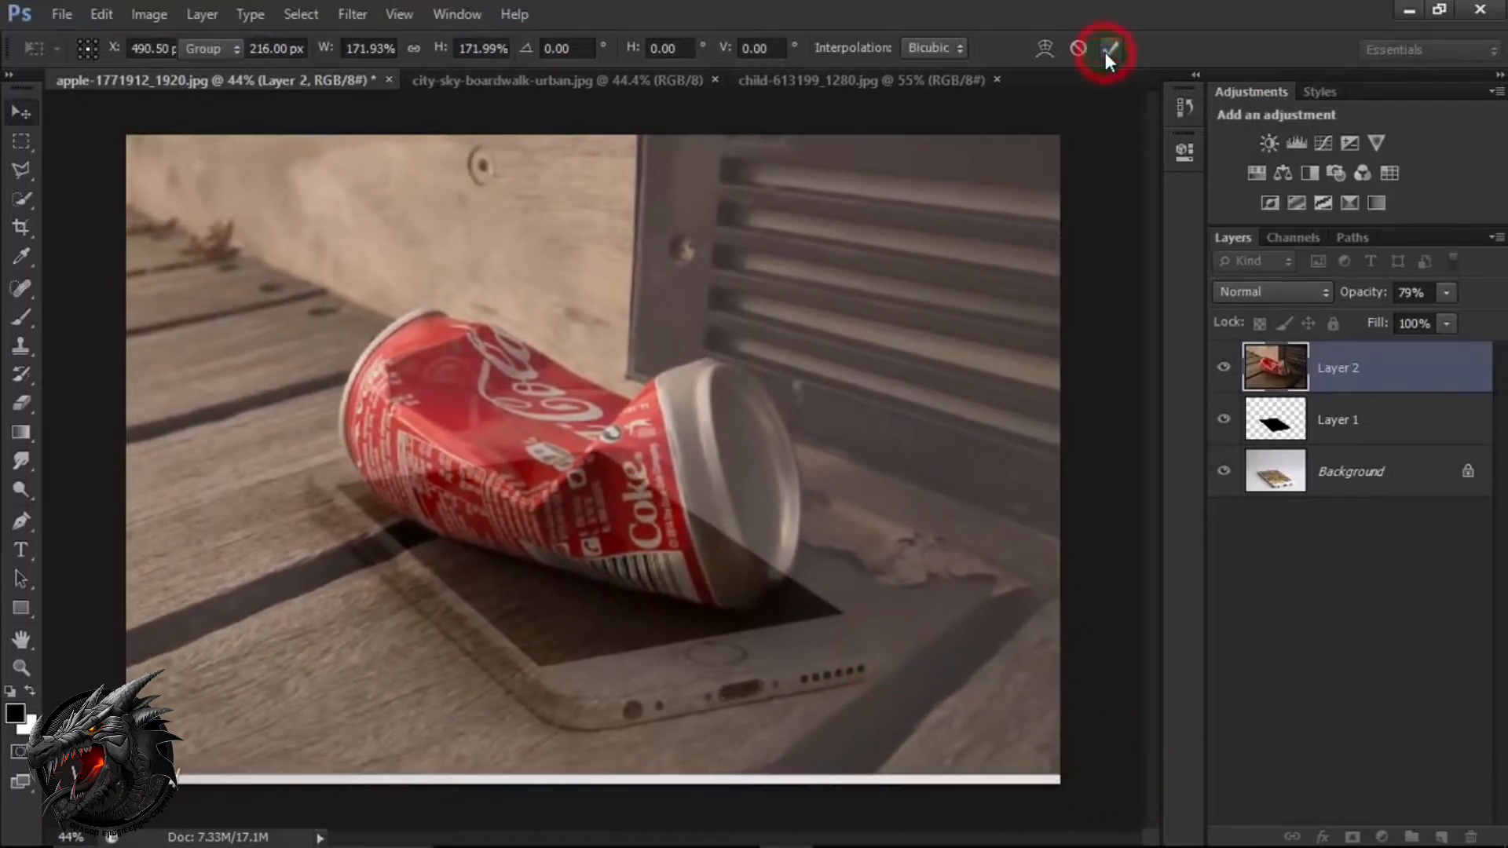
# Set the boardwalk photo layer's opacity to 100%.
pyautogui.click(1445, 294)
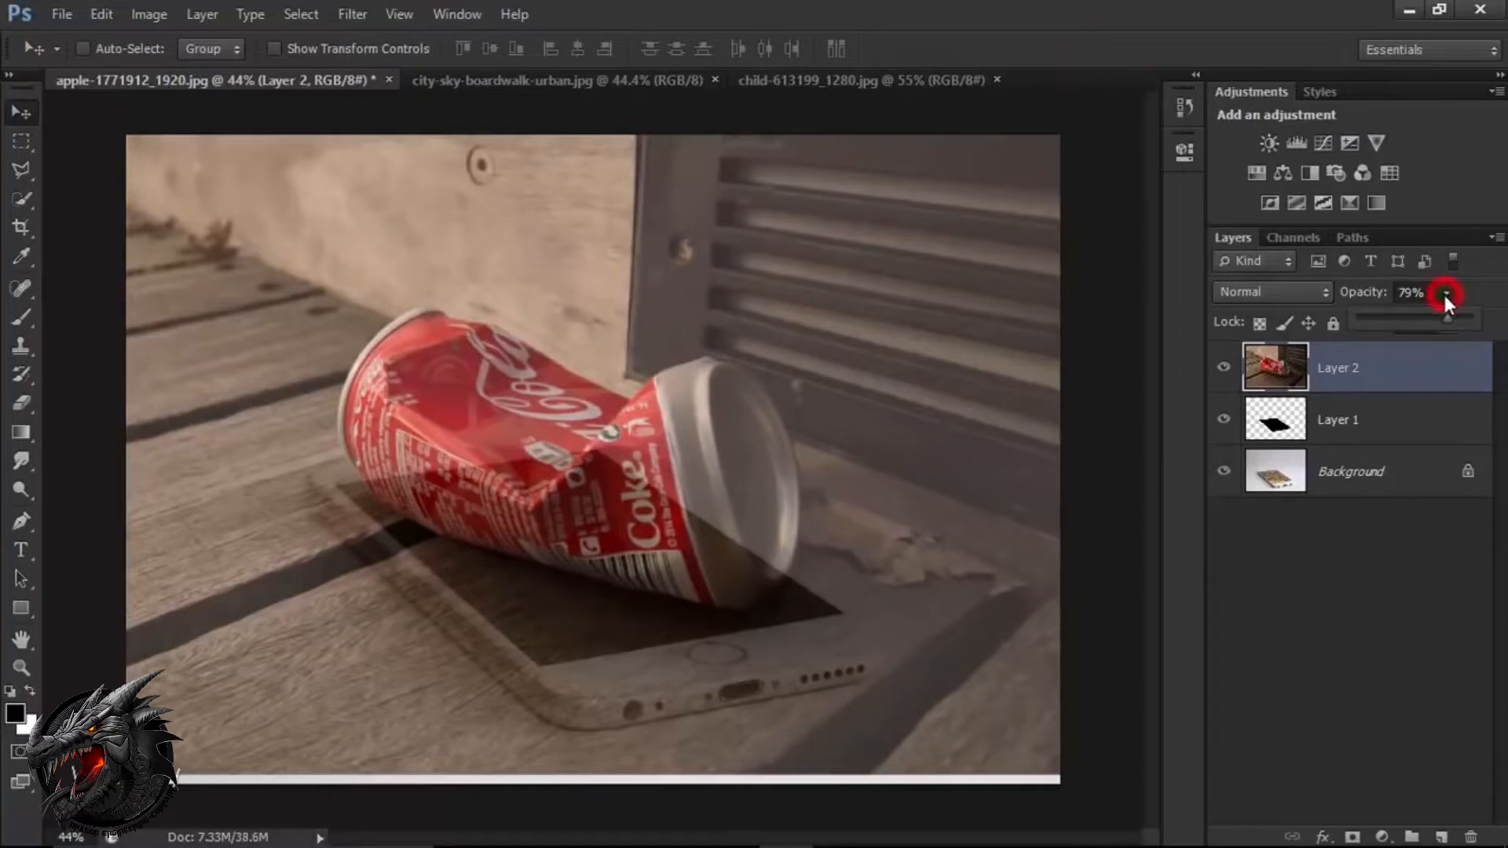
pyautogui.moveTo(1446, 313); pyautogui.dragTo(1493, 322)
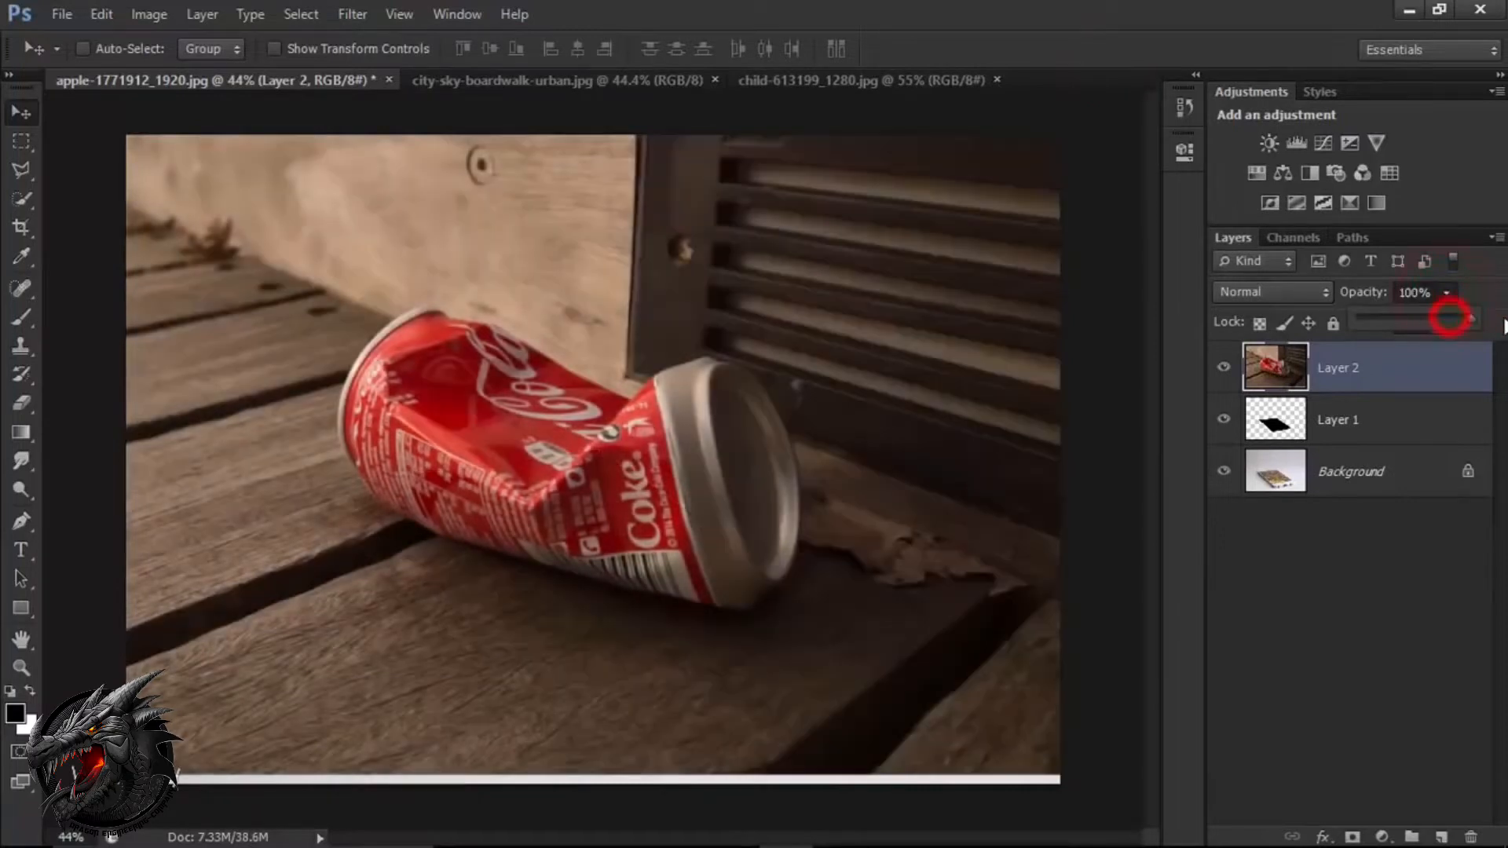
pyautogui.click(1388, 366)
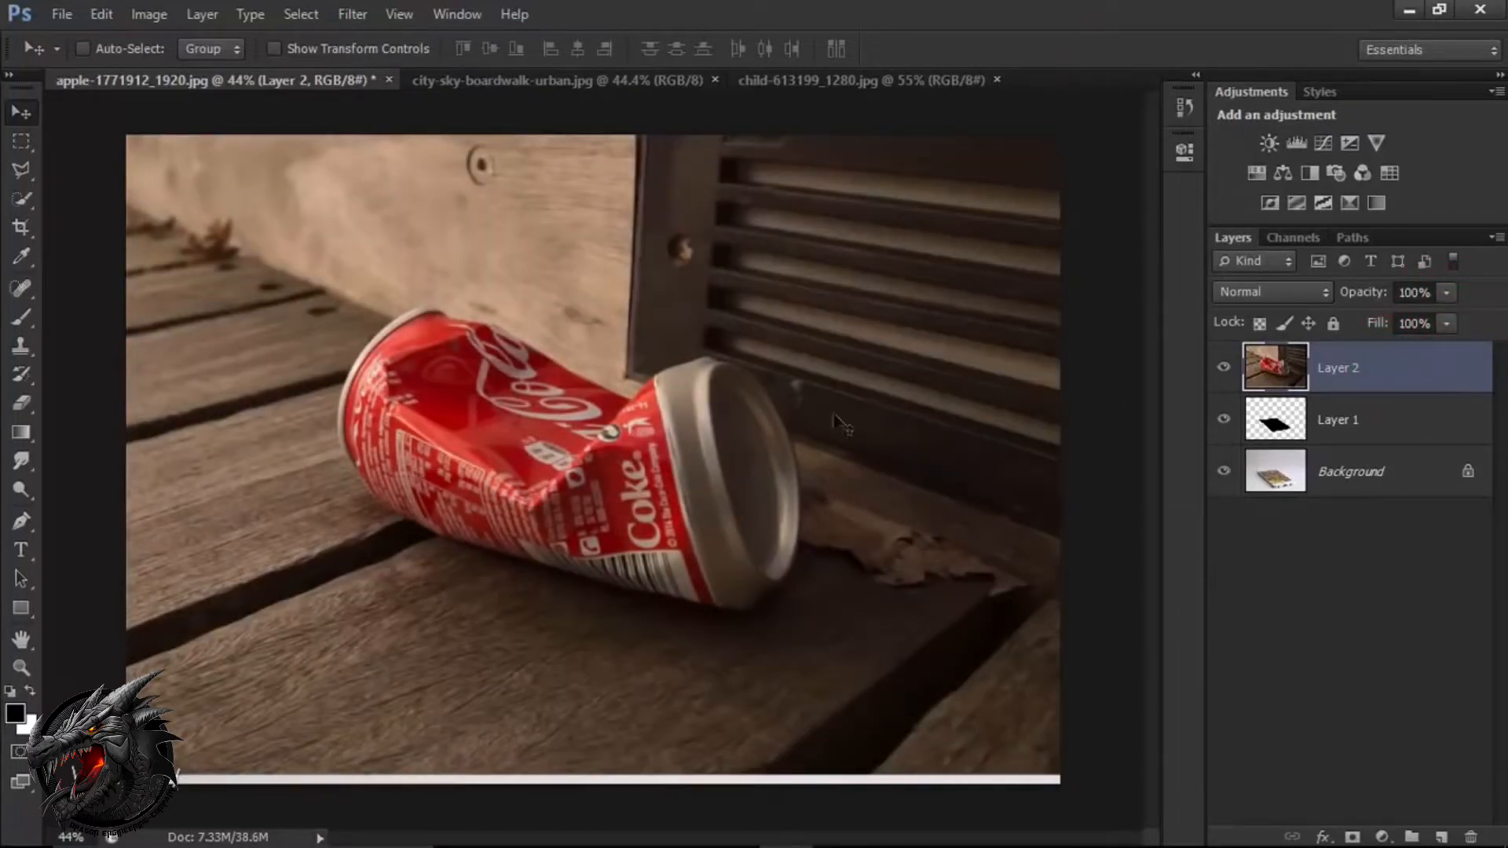
# Start a Pen tool path on the crushed can's far-end rim and curve it up to the rim's highest point.
pyautogui.click(23, 520)
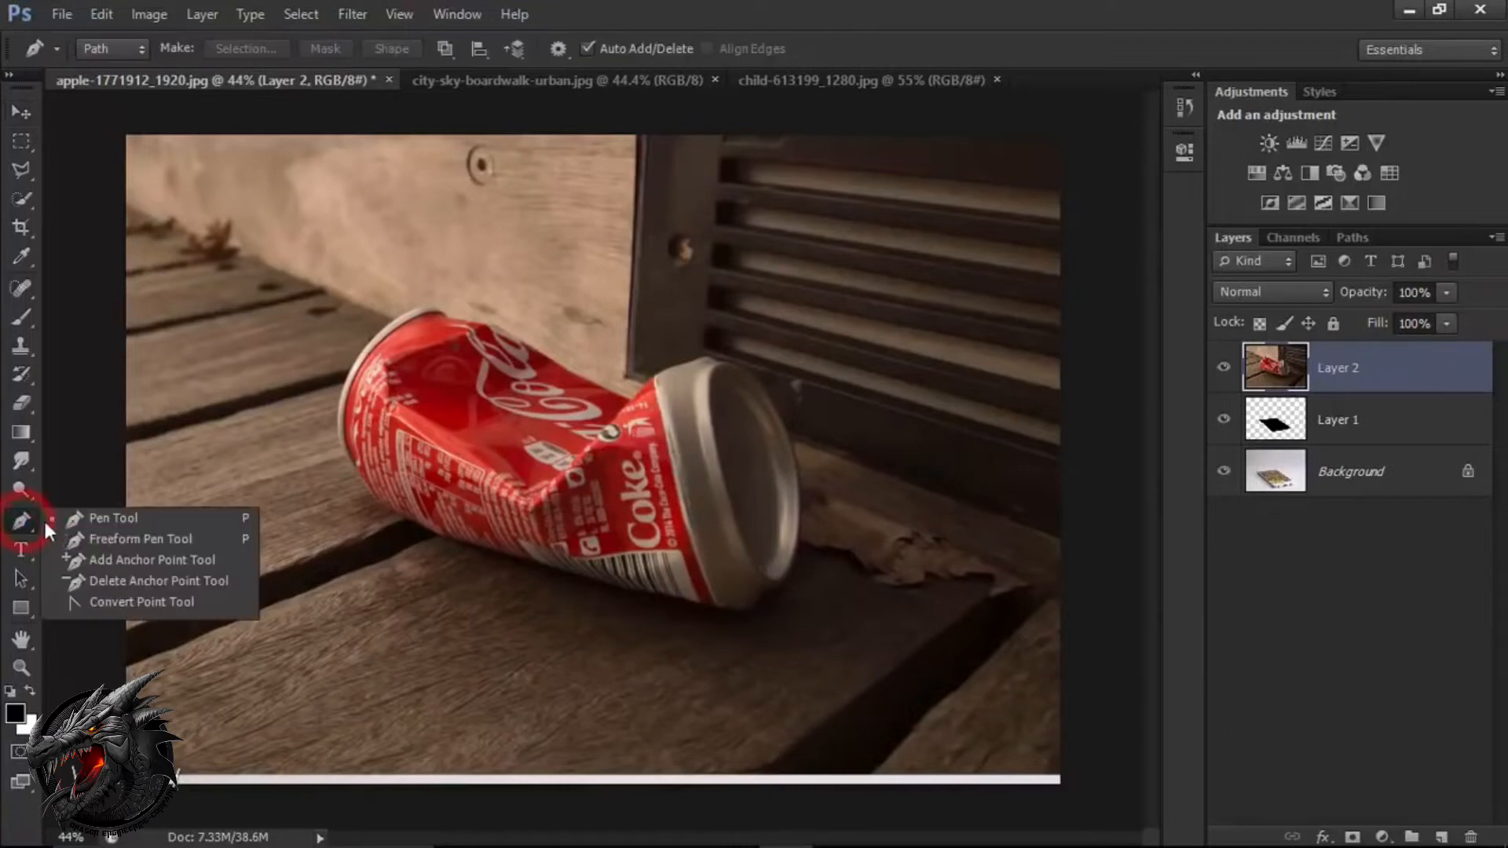
pyautogui.click(111, 523)
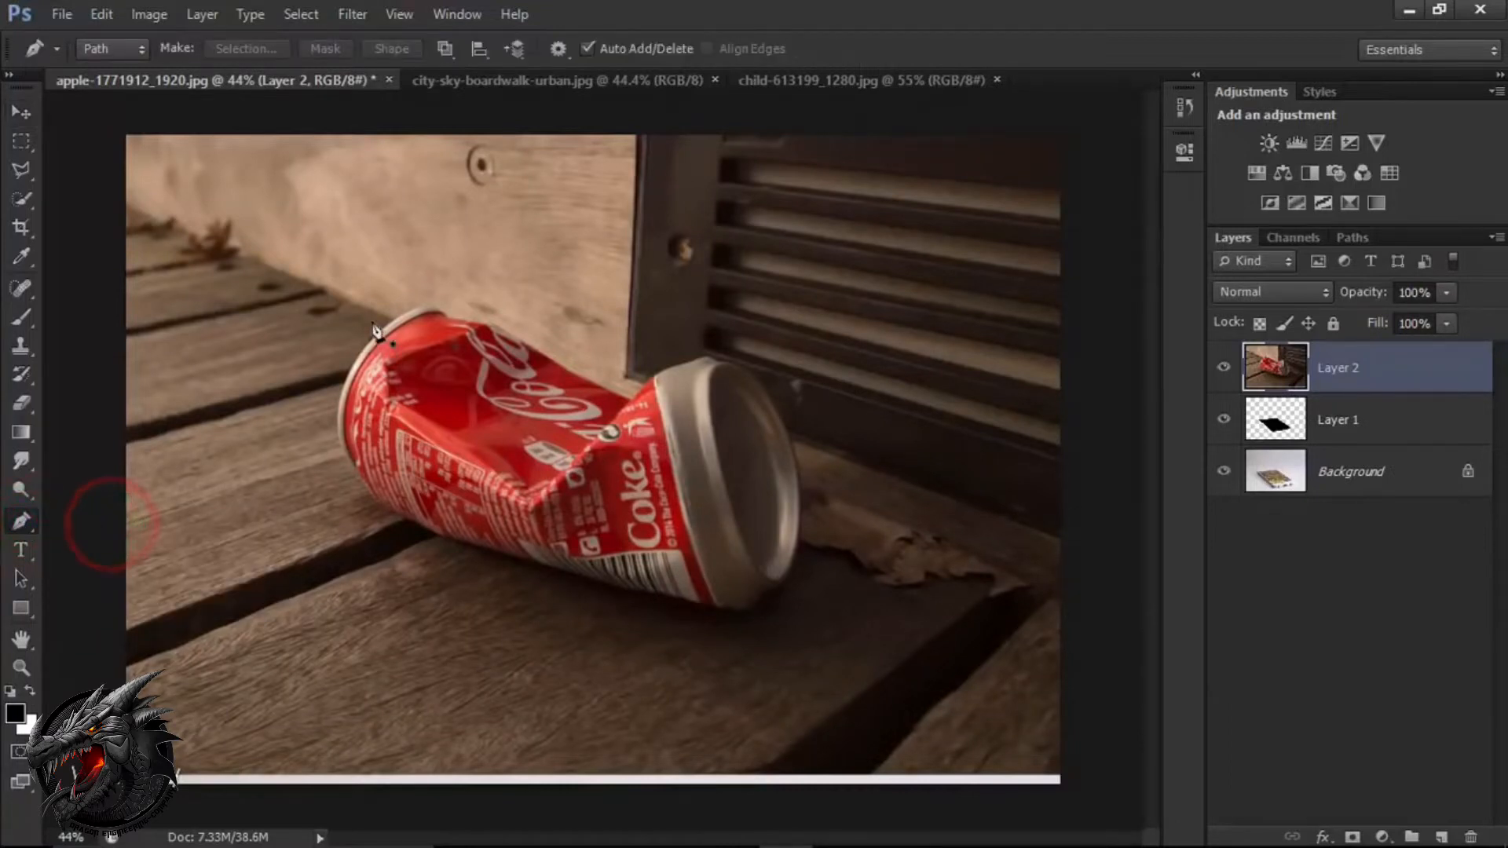
pyautogui.scroll(4, 376, 338)
pyautogui.scroll(5, 375, 338)
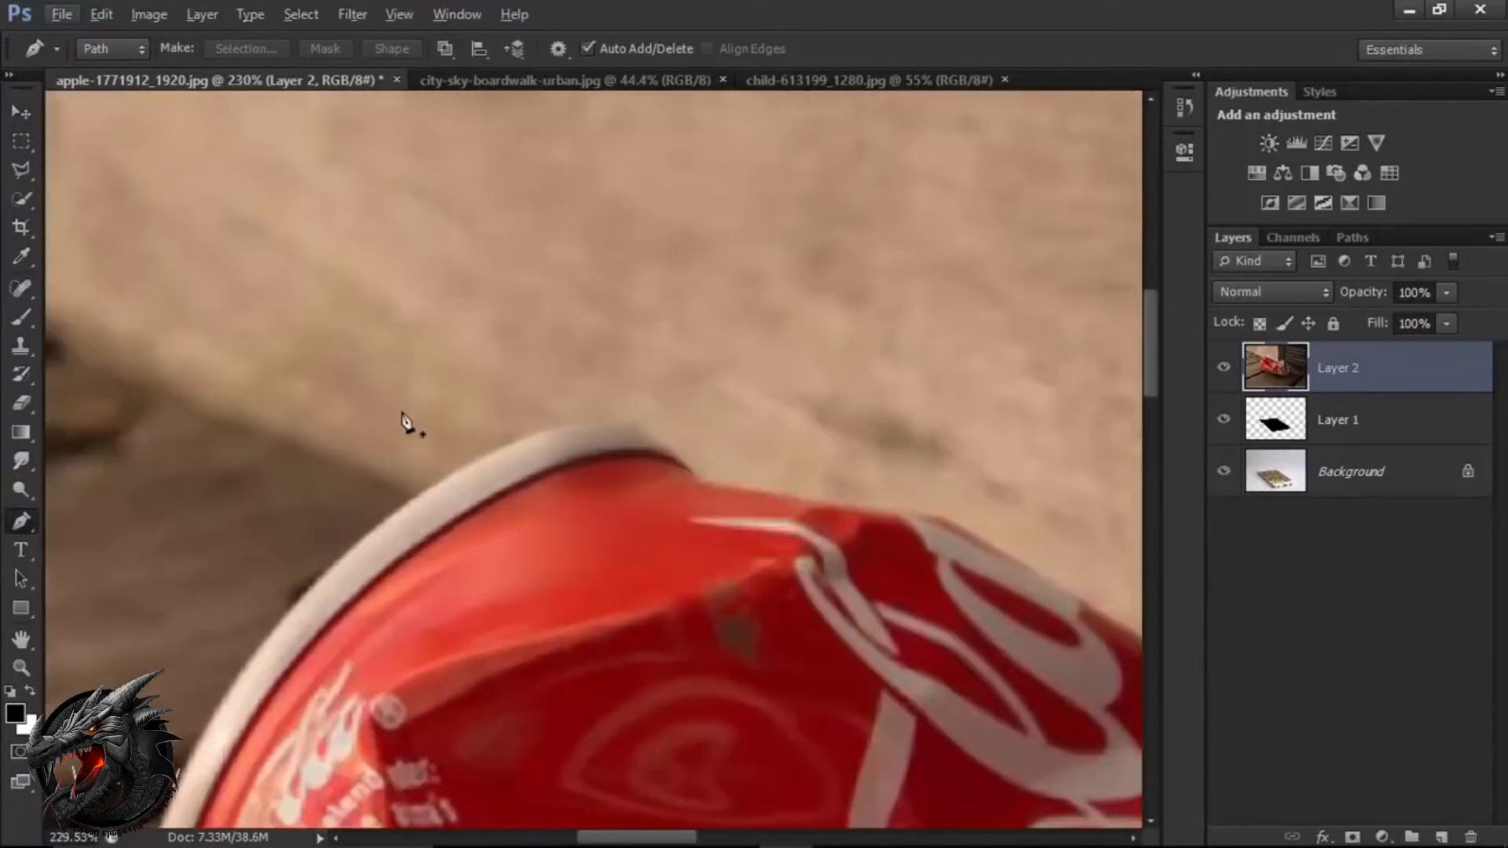
pyautogui.scroll(-2, 390, 429)
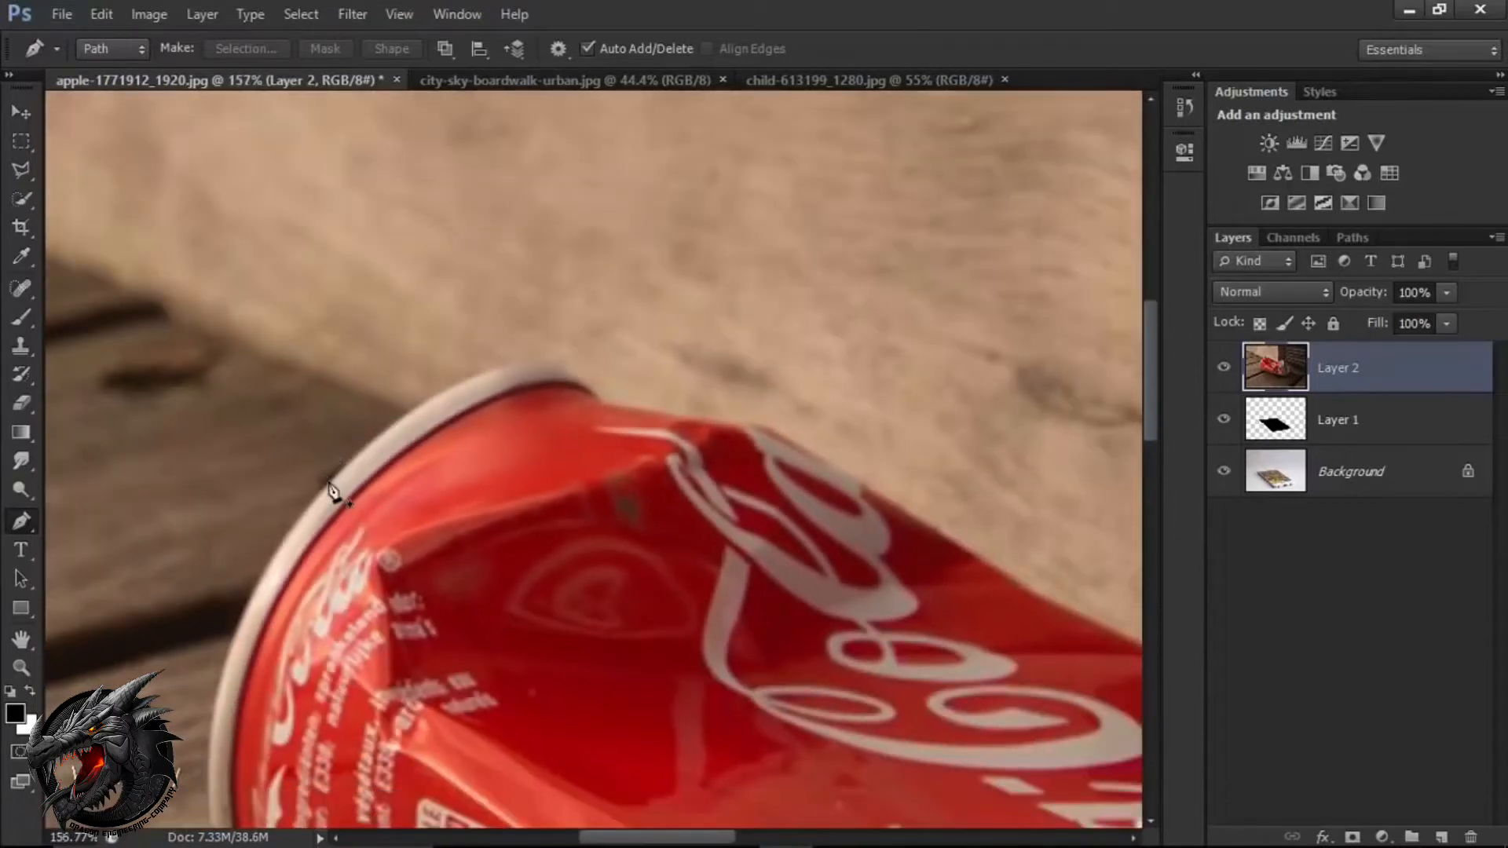
pyautogui.click(328, 481)
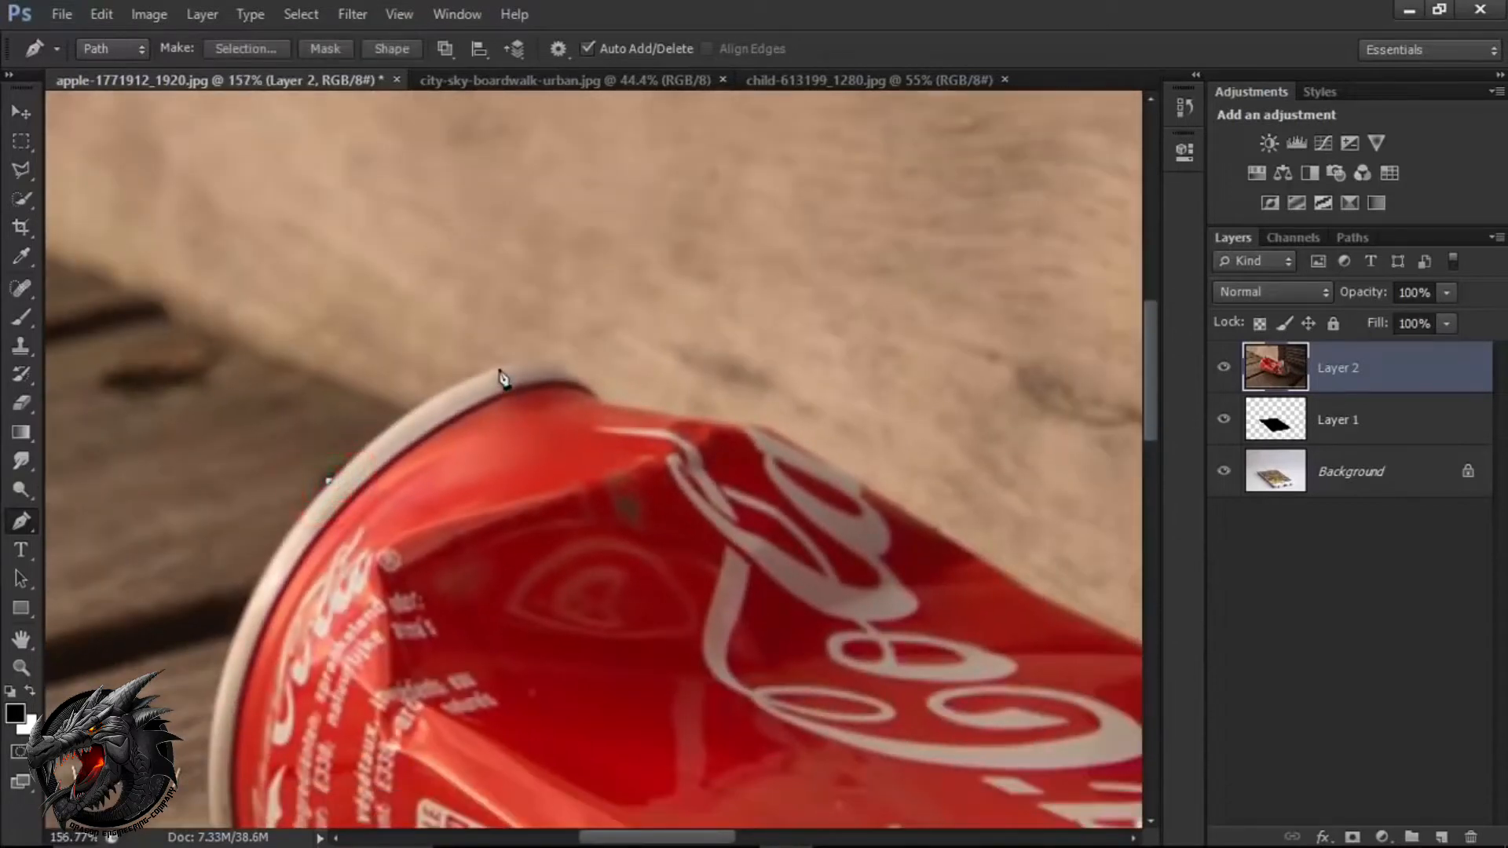
pyautogui.moveTo(533, 364); pyautogui.dragTo(624, 364)
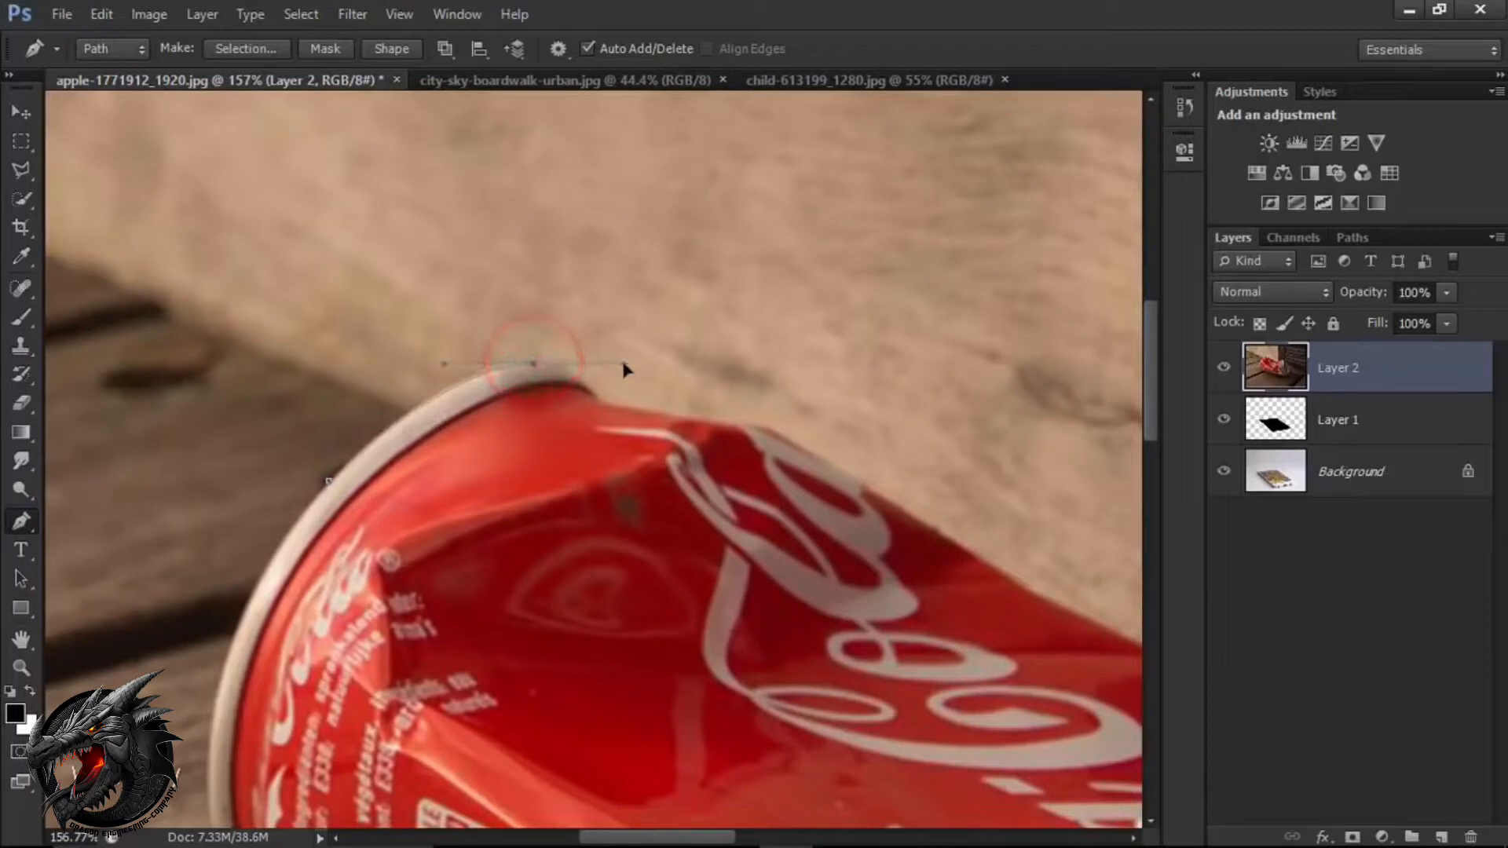
pyautogui.press('alt')
pyautogui.keyDown('alt'); pyautogui.click(534, 366); pyautogui.keyUp('alt')
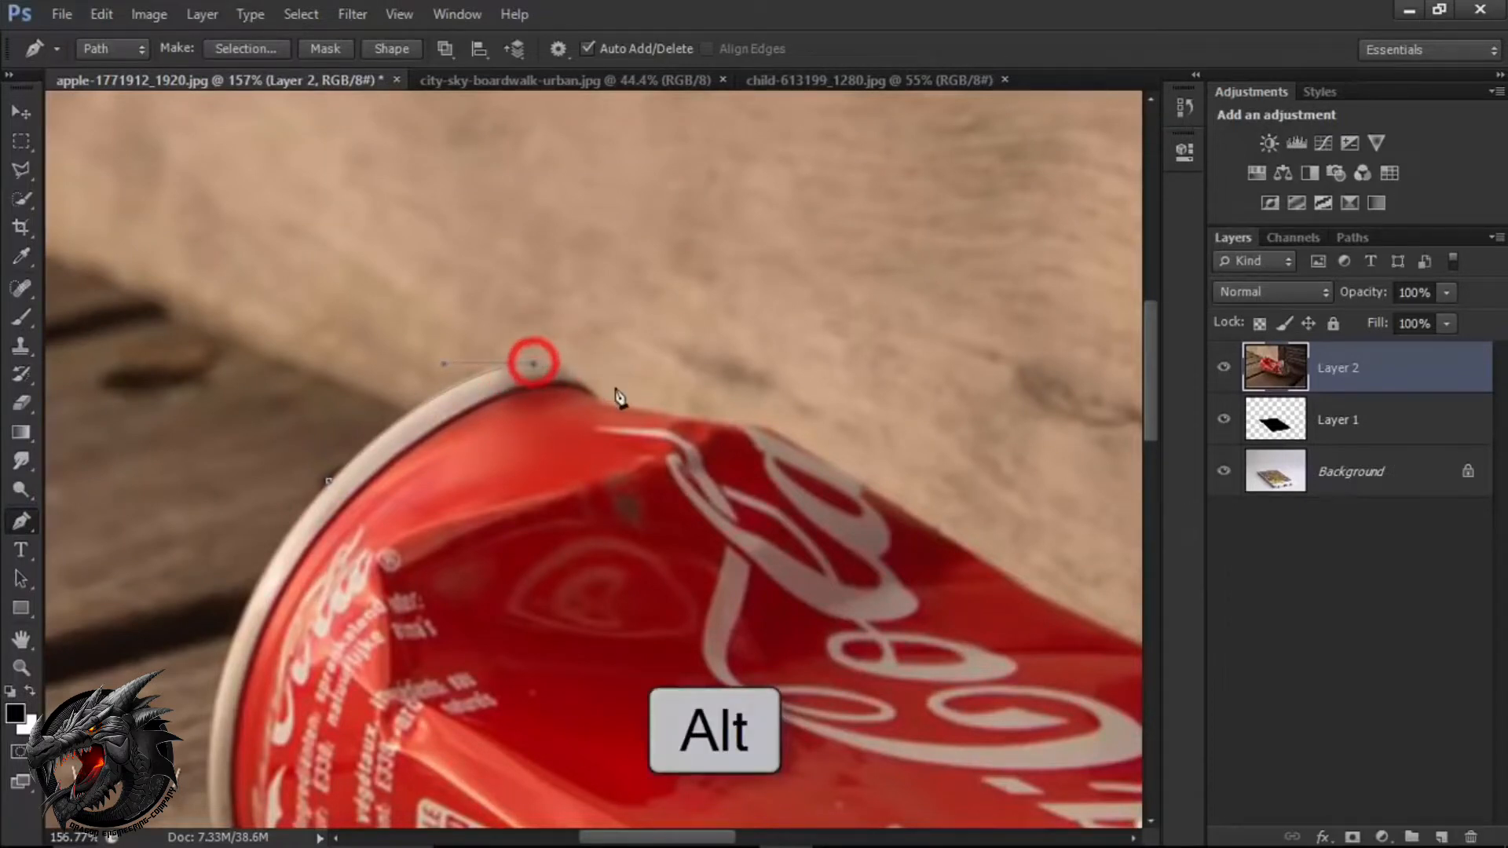
# Continue the path from the rim's peak along the can's red upper edge to the start of the dent beside the Coca-Cola lettering.
pyautogui.moveTo(597, 397); pyautogui.dragTo(626, 440)
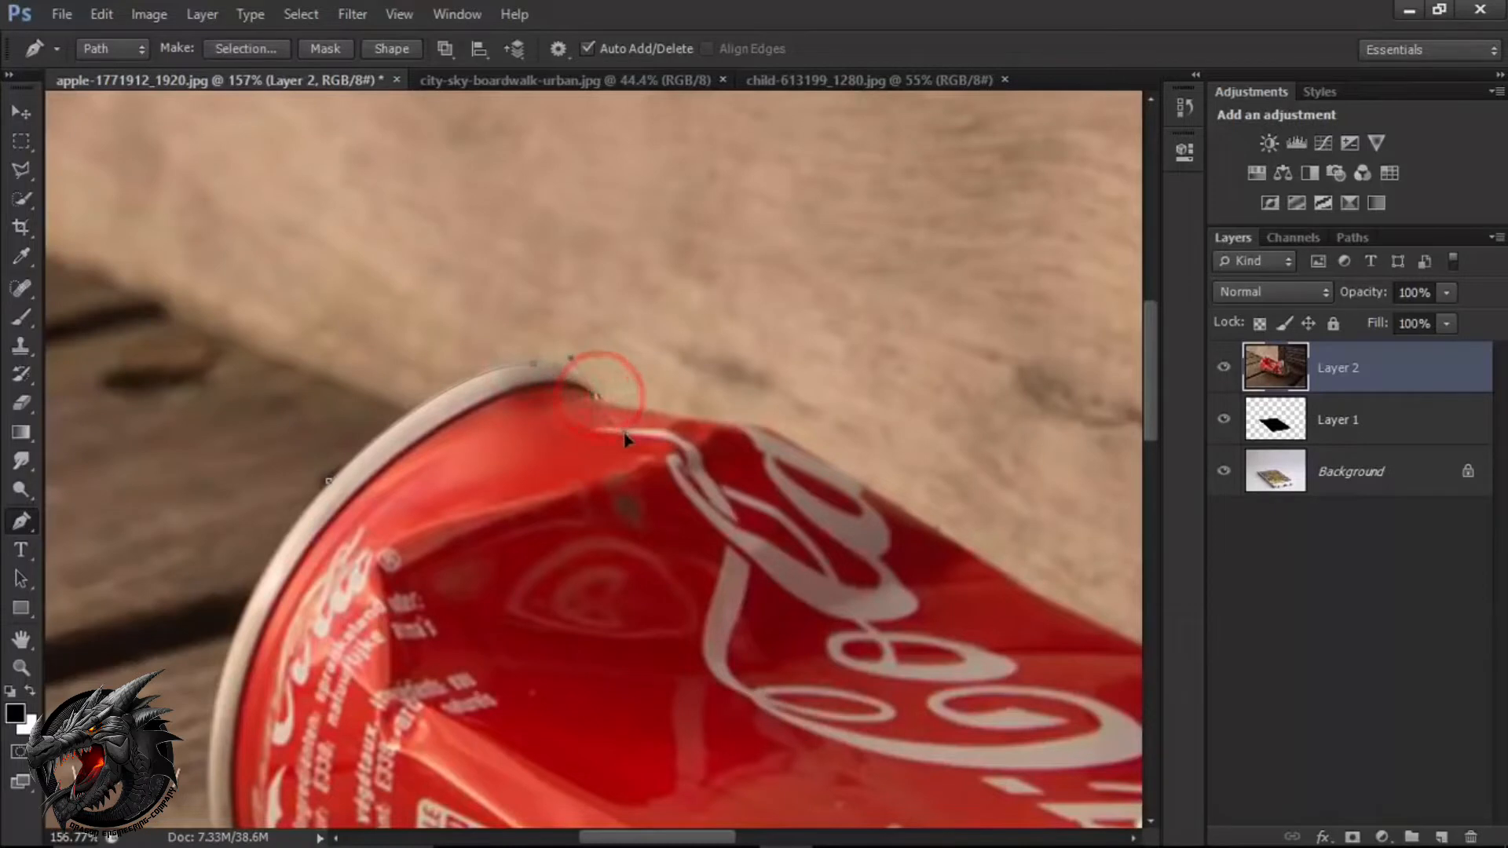
pyautogui.press('alt')
pyautogui.keyDown('alt'); pyautogui.click(600, 399); pyautogui.keyUp('alt')
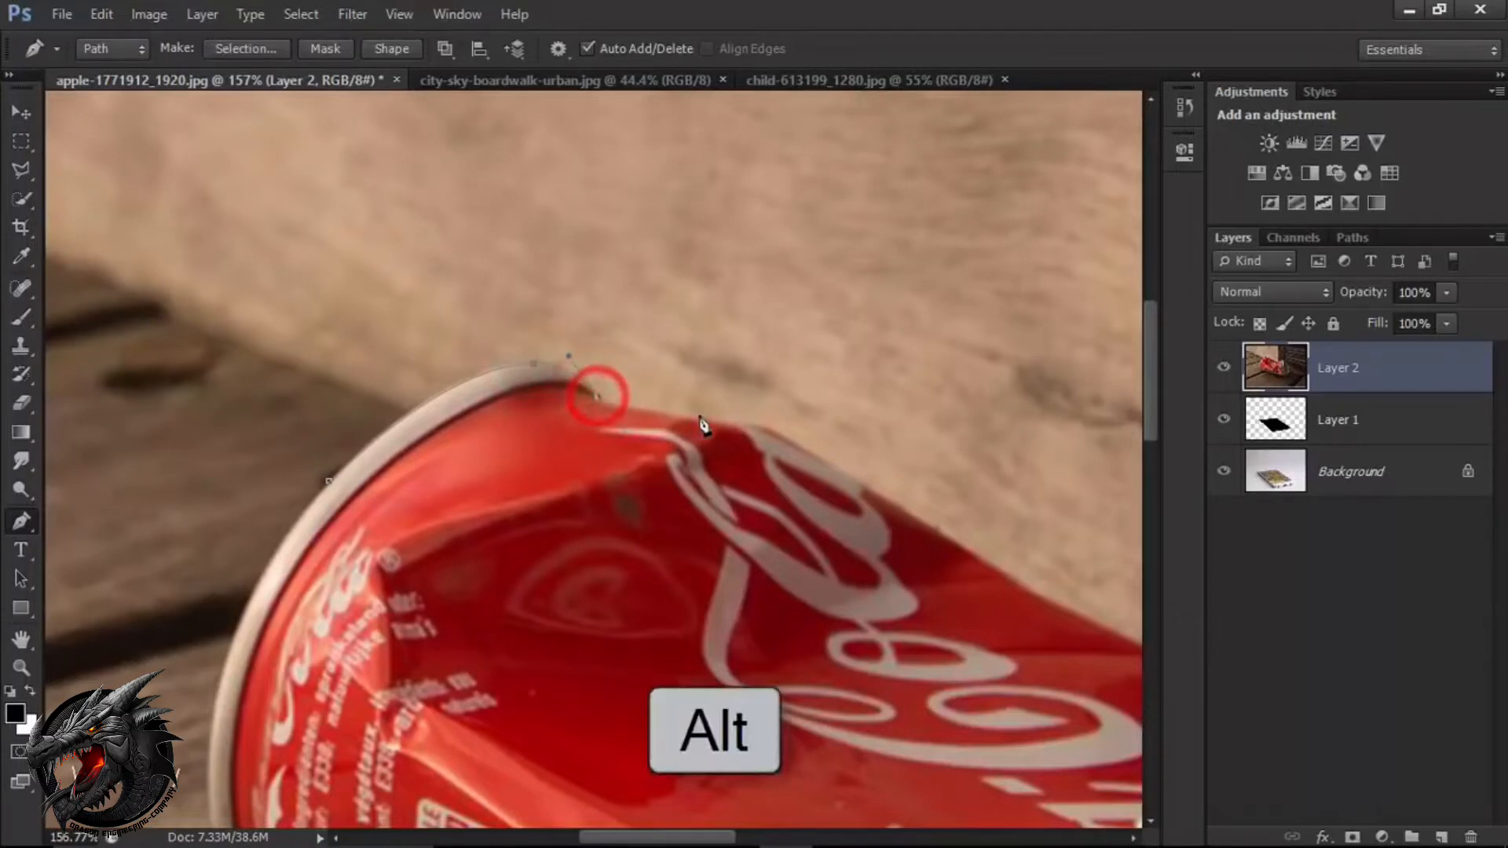
pyautogui.moveTo(748, 425); pyautogui.dragTo(796, 431)
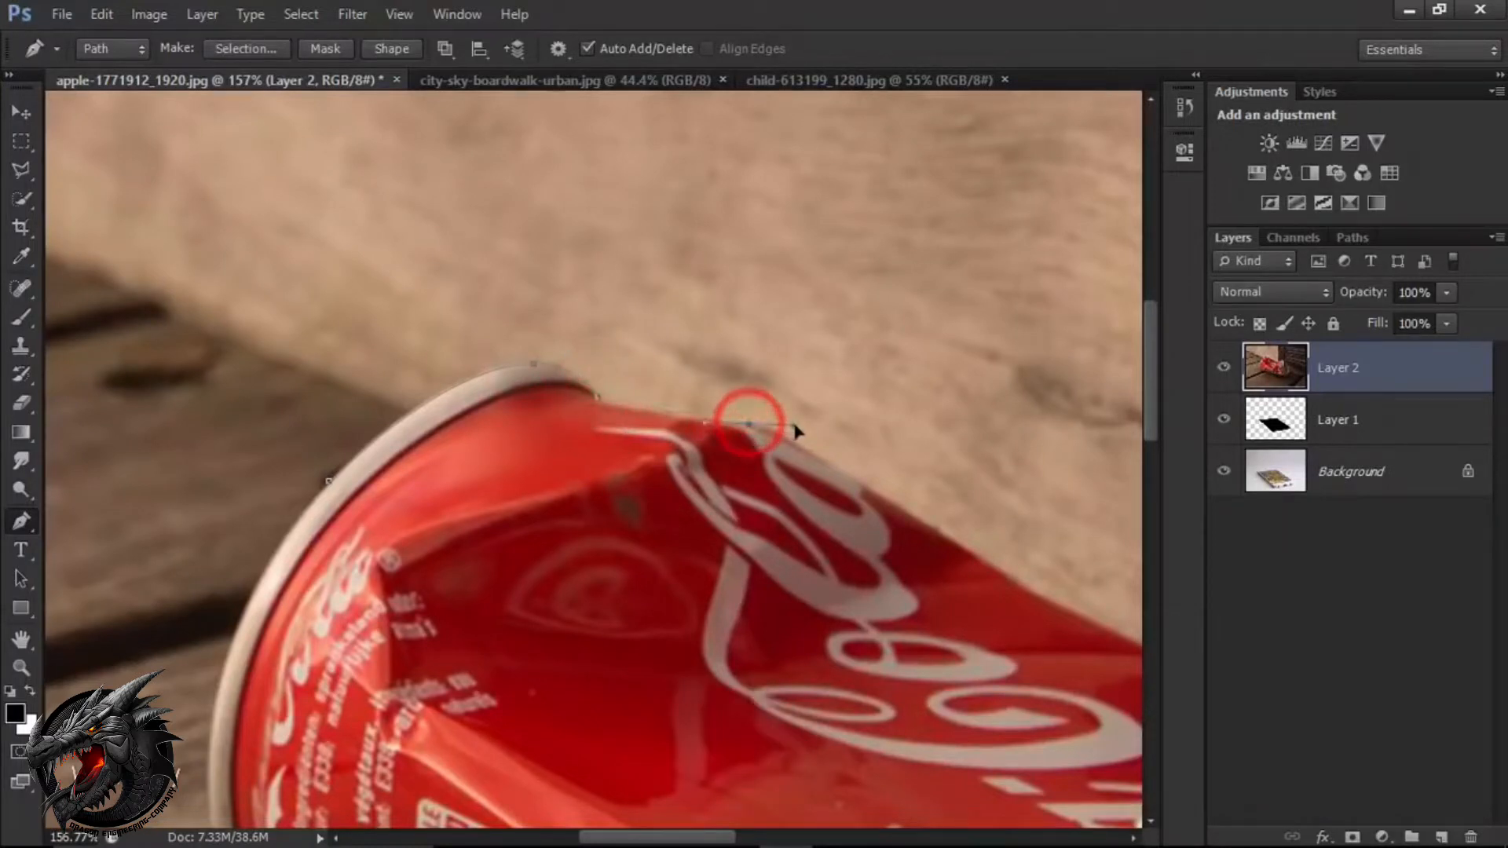
pyautogui.press('alt')
pyautogui.keyDown('alt'); pyautogui.click(748, 425); pyautogui.keyUp('alt')
# Trace the path along the can's dented upper edge as far as the silver end section.
pyautogui.moveTo(769, 554); pyautogui.dragTo(466, 474)
pyautogui.moveTo(483, 362); pyautogui.dragTo(503, 380)
pyautogui.keyDown('alt'); pyautogui.click(484, 362); pyautogui.keyUp('alt')
pyautogui.moveTo(678, 480); pyautogui.dragTo(495, 417)
pyautogui.moveTo(547, 481); pyautogui.dragTo(567, 544)
pyautogui.keyDown('alt'); pyautogui.click(547, 484); pyautogui.keyUp('alt')
pyautogui.moveTo(624, 467); pyautogui.dragTo(257, 575)
pyautogui.keyDown('alt'); pyautogui.click(624, 467); pyautogui.keyUp('alt')
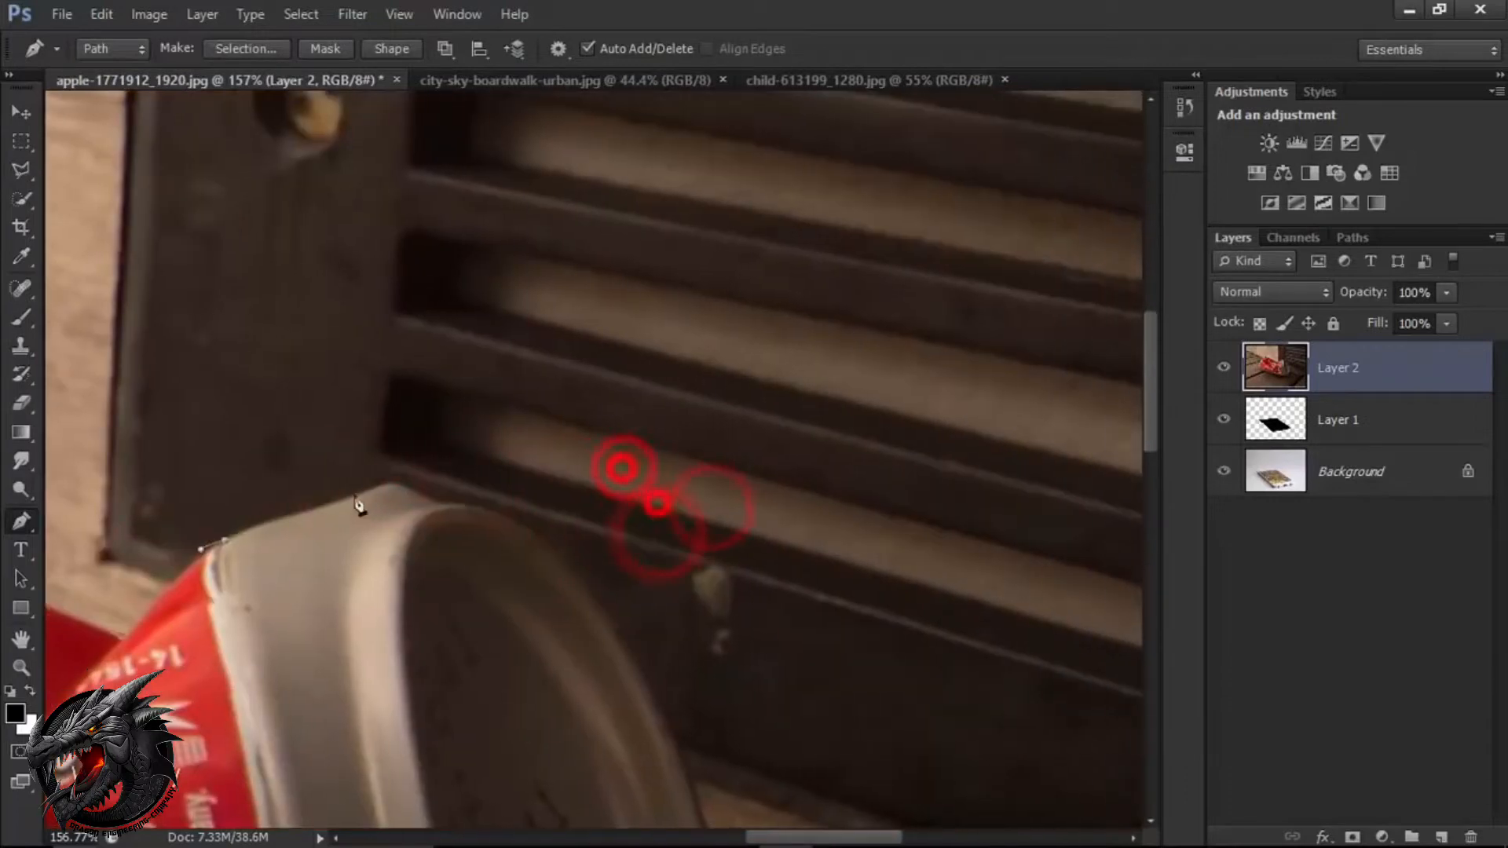
# Continue the path over the top of the silver section and down the upper part of the can's front rim.
pyautogui.moveTo(362, 495); pyautogui.dragTo(387, 487)
pyautogui.moveTo(462, 585); pyautogui.dragTo(736, 574)
pyautogui.click(708, 494)
pyautogui.click(673, 478)
pyautogui.moveTo(709, 494); pyautogui.dragTo(535, 531)
pyautogui.moveTo(580, 513); pyautogui.dragTo(615, 545)
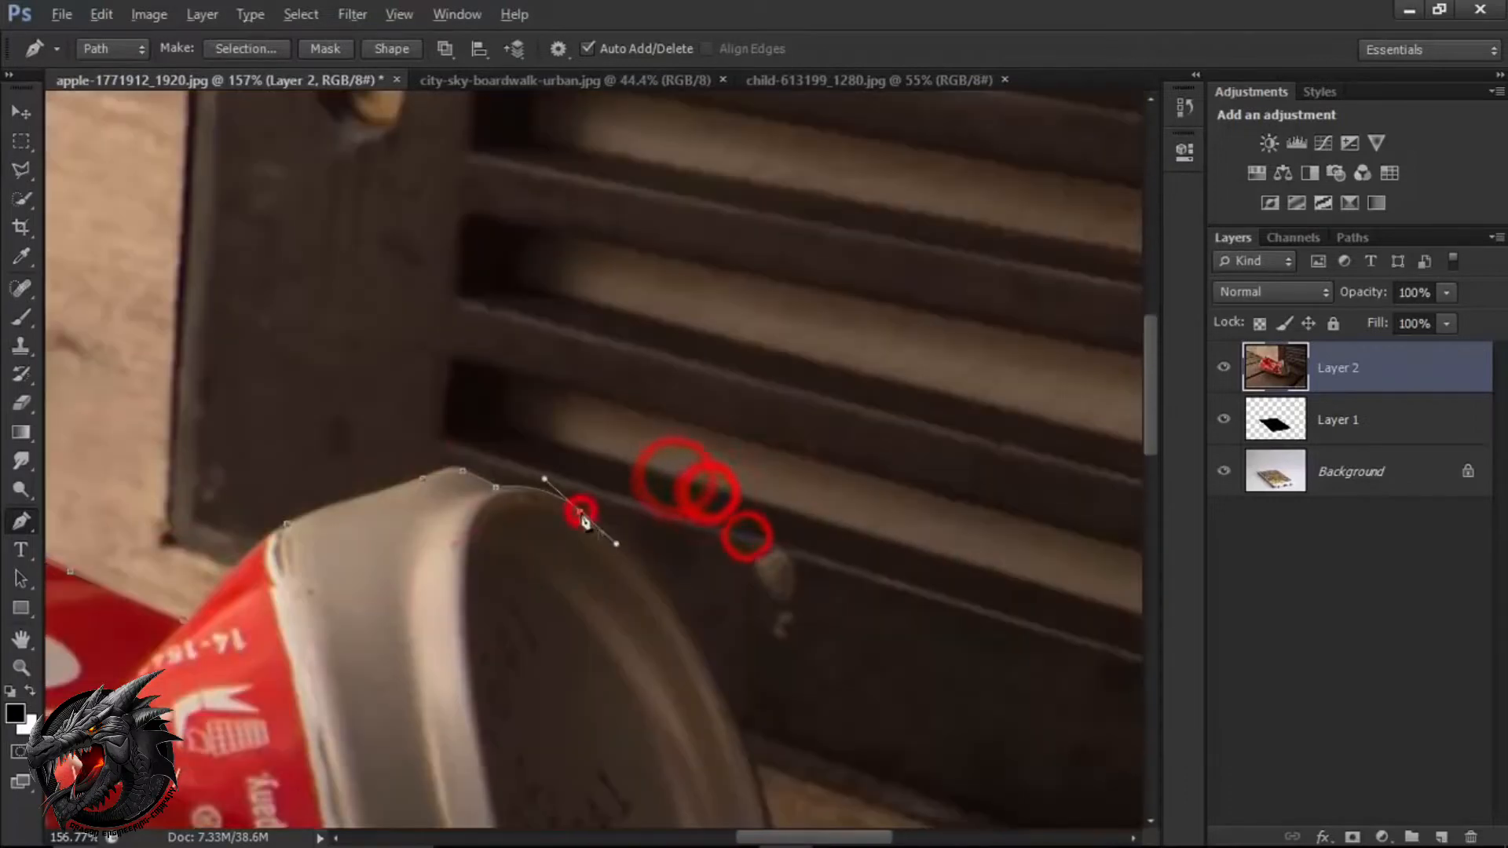
pyautogui.keyDown('alt'); pyautogui.click(579, 512); pyautogui.keyUp('alt')
pyautogui.moveTo(650, 600); pyautogui.dragTo(509, 494)
pyautogui.moveTo(597, 623); pyautogui.dragTo(659, 795)
pyautogui.keyDown('alt'); pyautogui.click(596, 622); pyautogui.keyUp('alt')
# Carry the path down the rest of the front rim and around the silver section's lower corner.
pyautogui.moveTo(662, 642); pyautogui.dragTo(624, 417)
pyautogui.moveTo(613, 616); pyautogui.dragTo(708, 524)
pyautogui.keyDown('alt'); pyautogui.click(613, 619); pyautogui.keyUp('alt')
pyautogui.moveTo(649, 609); pyautogui.dragTo(627, 711)
pyautogui.keyDown('alt'); pyautogui.click(648, 610); pyautogui.keyUp('alt')
pyautogui.moveTo(661, 702); pyautogui.dragTo(761, 600)
pyautogui.moveTo(676, 623); pyautogui.dragTo(629, 646)
pyautogui.keyDown('alt'); pyautogui.click(676, 626); pyautogui.keyUp('alt')
pyautogui.moveTo(744, 606); pyautogui.dragTo(736, 442)
pyautogui.moveTo(714, 599); pyautogui.dragTo(694, 630)
pyautogui.moveTo(677, 674); pyautogui.dragTo(780, 646)
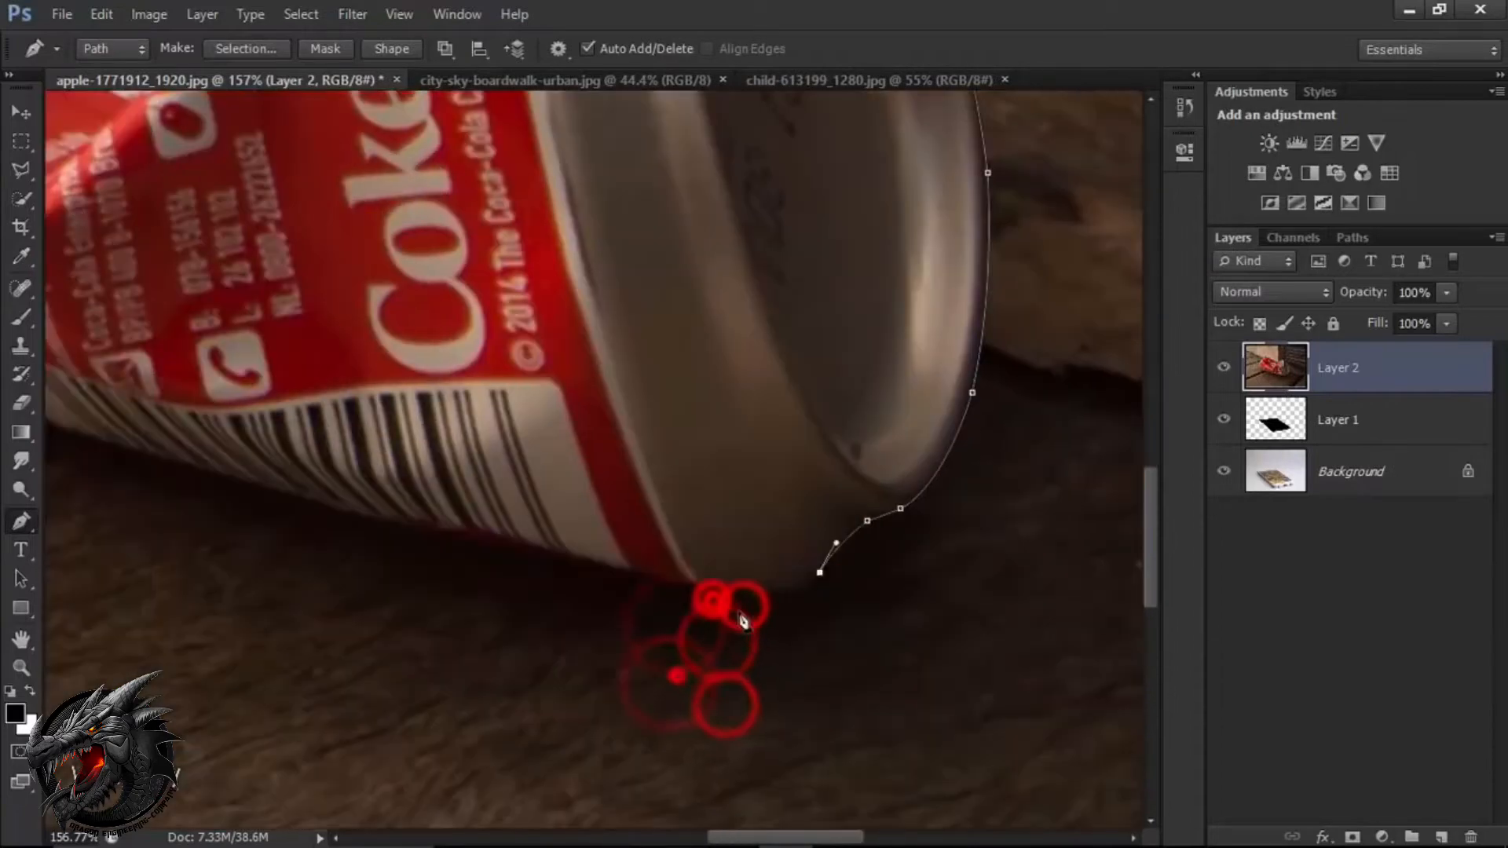
pyautogui.moveTo(734, 596); pyautogui.dragTo(880, 643)
# Trace the path along the can's underside, past the barcode, towards the far end.
pyautogui.moveTo(690, 555); pyautogui.dragTo(840, 611)
pyautogui.keyDown('alt'); pyautogui.click(689, 556); pyautogui.keyUp('alt')
pyautogui.moveTo(579, 501); pyautogui.dragTo(498, 480)
pyautogui.keyDown('alt'); pyautogui.click(580, 503); pyautogui.keyUp('alt')
pyautogui.moveTo(505, 525); pyautogui.dragTo(819, 626)
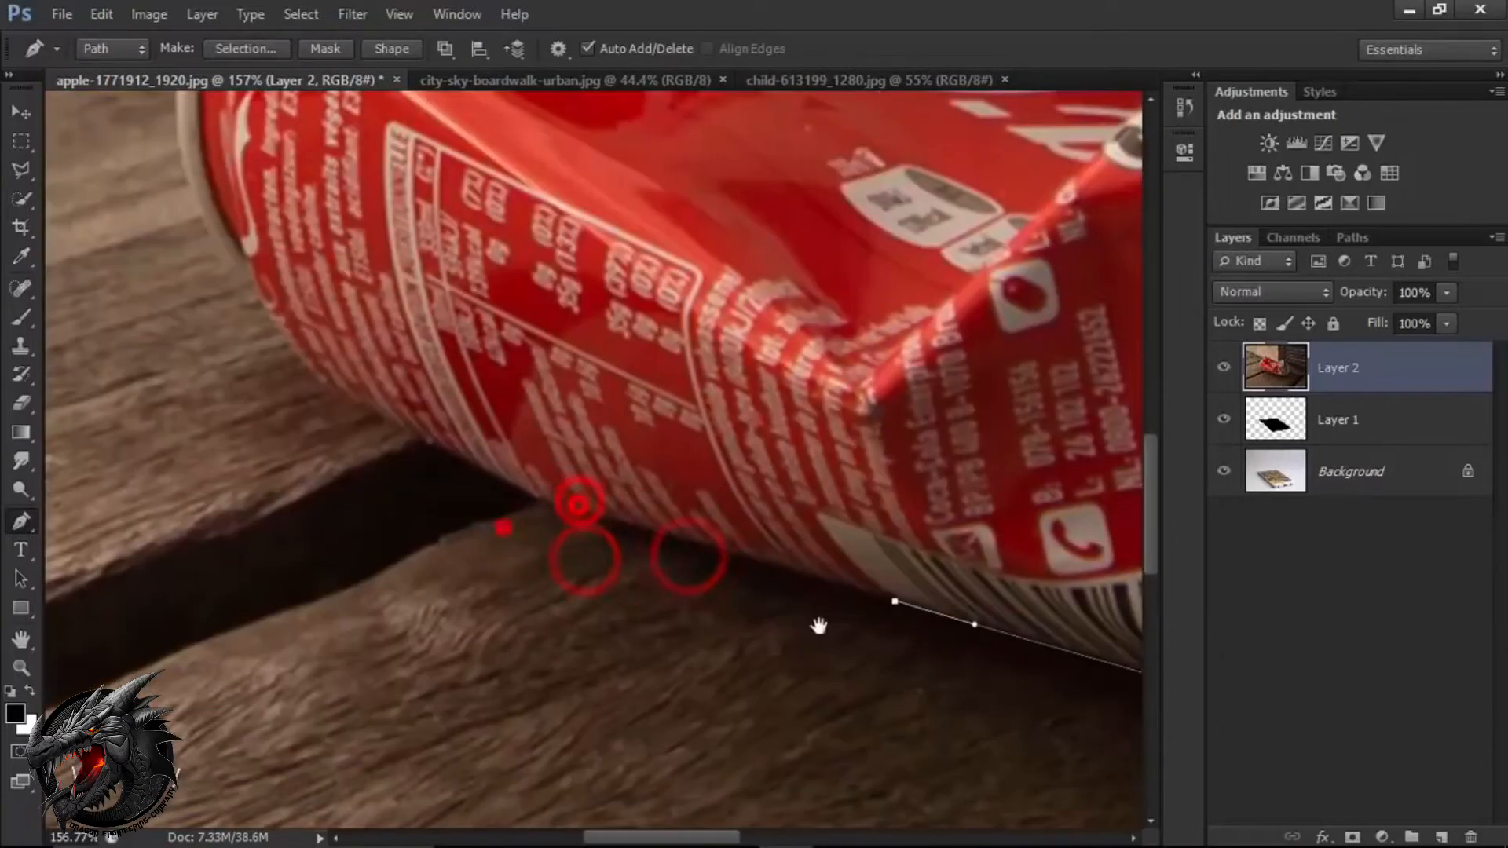
pyautogui.moveTo(600, 518); pyautogui.dragTo(572, 508)
pyautogui.keyDown('alt'); pyautogui.click(599, 518); pyautogui.keyUp('alt')
pyautogui.moveTo(577, 573); pyautogui.dragTo(840, 679)
pyautogui.moveTo(760, 584); pyautogui.dragTo(718, 558)
pyautogui.keyDown('alt'); pyautogui.click(760, 584); pyautogui.keyUp('alt')
pyautogui.keyDown('alt'); pyautogui.click(604, 520); pyautogui.keyUp('alt')
# Curve the path around the can's far-end rim and close it at the starting anchor point.
pyautogui.moveTo(640, 446); pyautogui.dragTo(634, 581)
pyautogui.moveTo(528, 547); pyautogui.dragTo(465, 320)
pyautogui.keyDown('alt'); pyautogui.click(489, 499); pyautogui.keyUp('alt')
pyautogui.keyDown('alt'); pyautogui.click(458, 427); pyautogui.keyUp('alt')
pyautogui.moveTo(571, 220); pyautogui.dragTo(600, 245)
pyautogui.keyDown('alt'); pyautogui.click(507, 337); pyautogui.keyUp('alt')
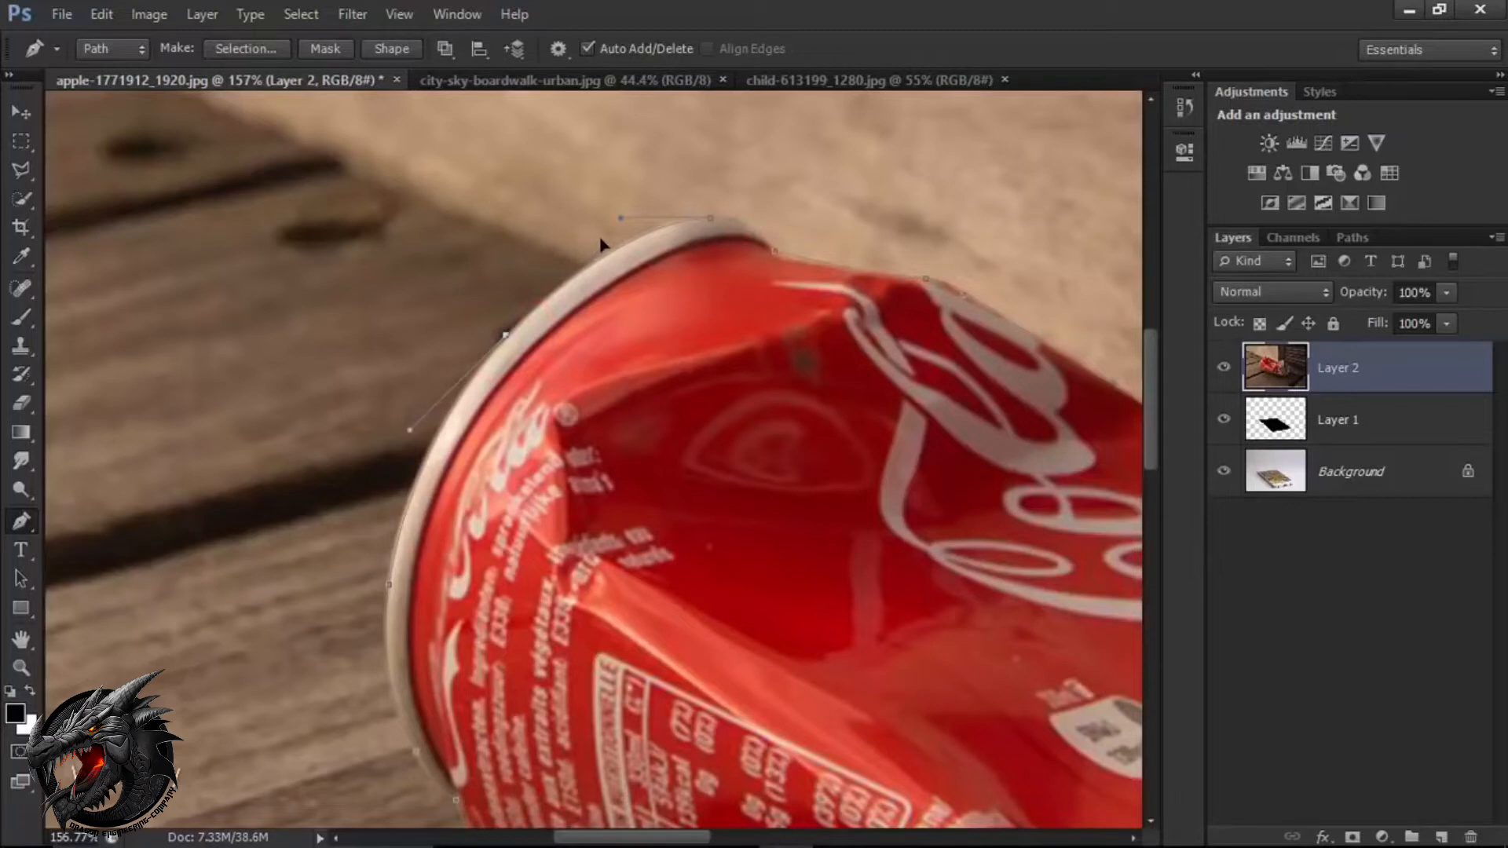
# Convert the closed can path into a new anti-aliased selection with a feather radius of 0 pixels.
pyautogui.hotkey('ctrl', '0')
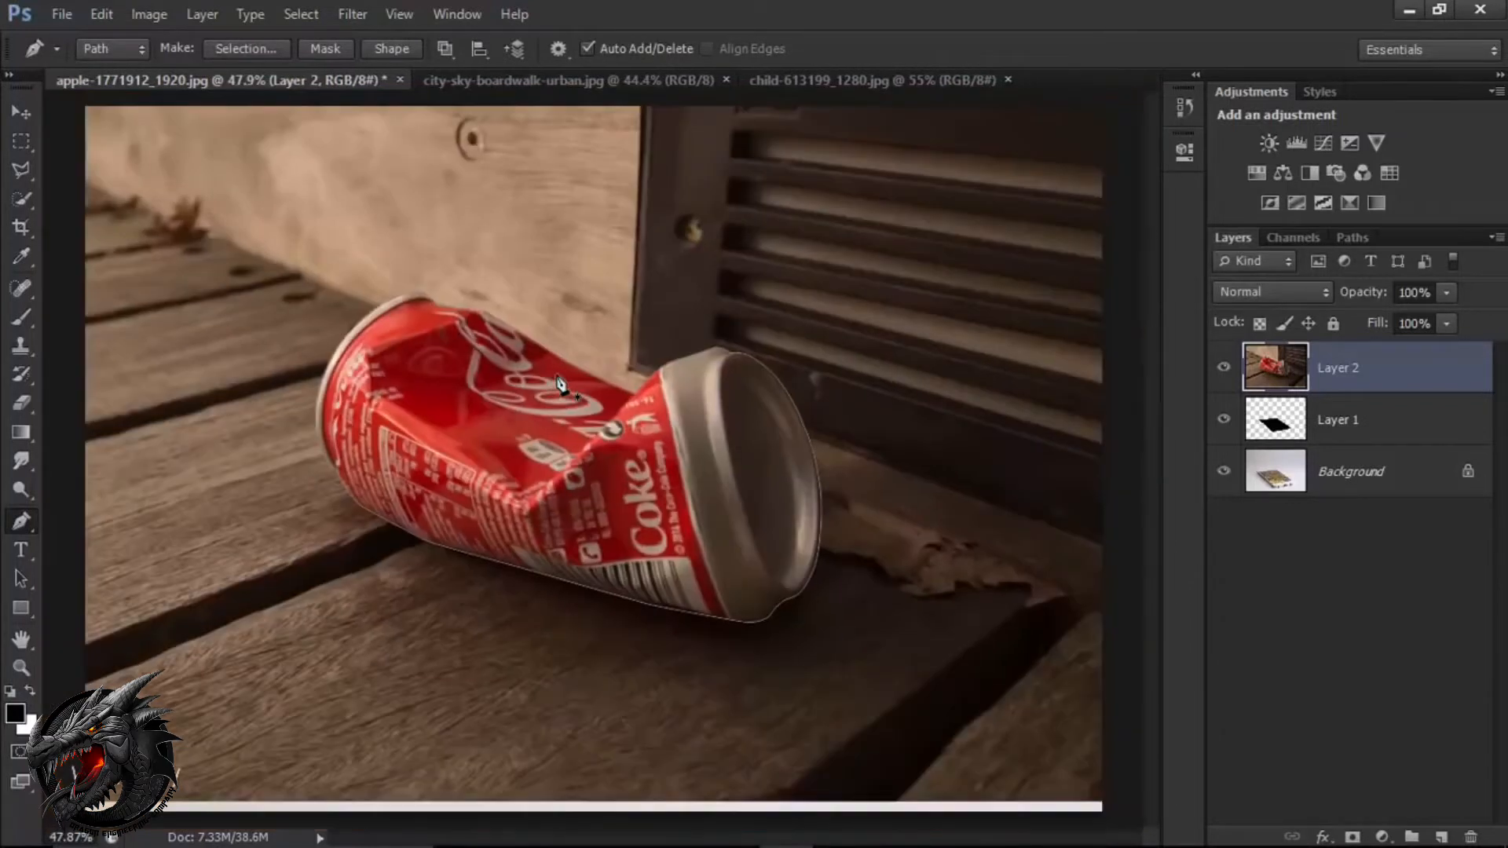
pyautogui.rightClick(556, 408)
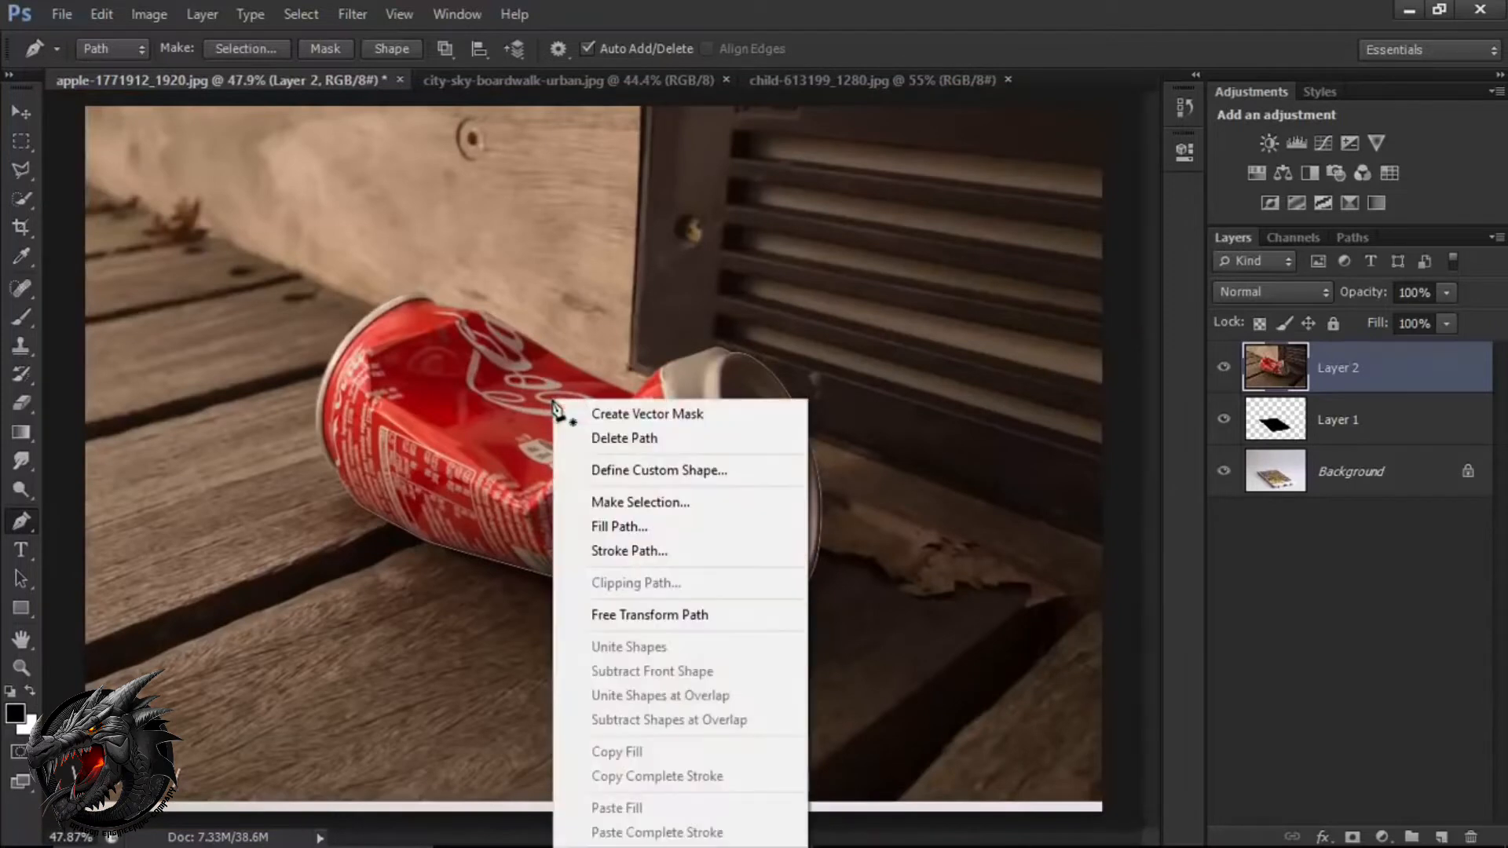
pyautogui.click(651, 503)
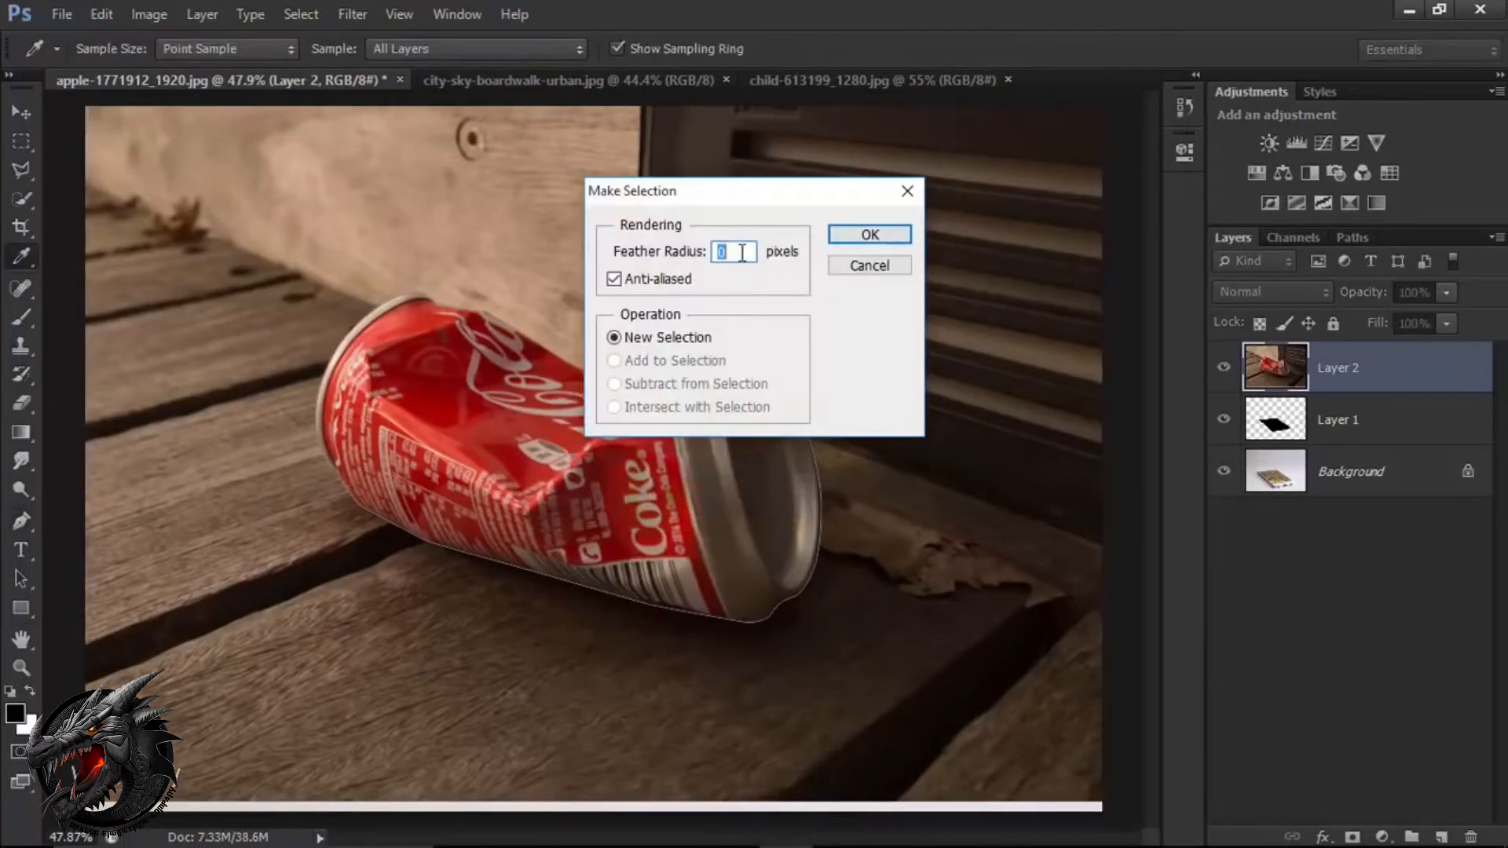
pyautogui.click(868, 234)
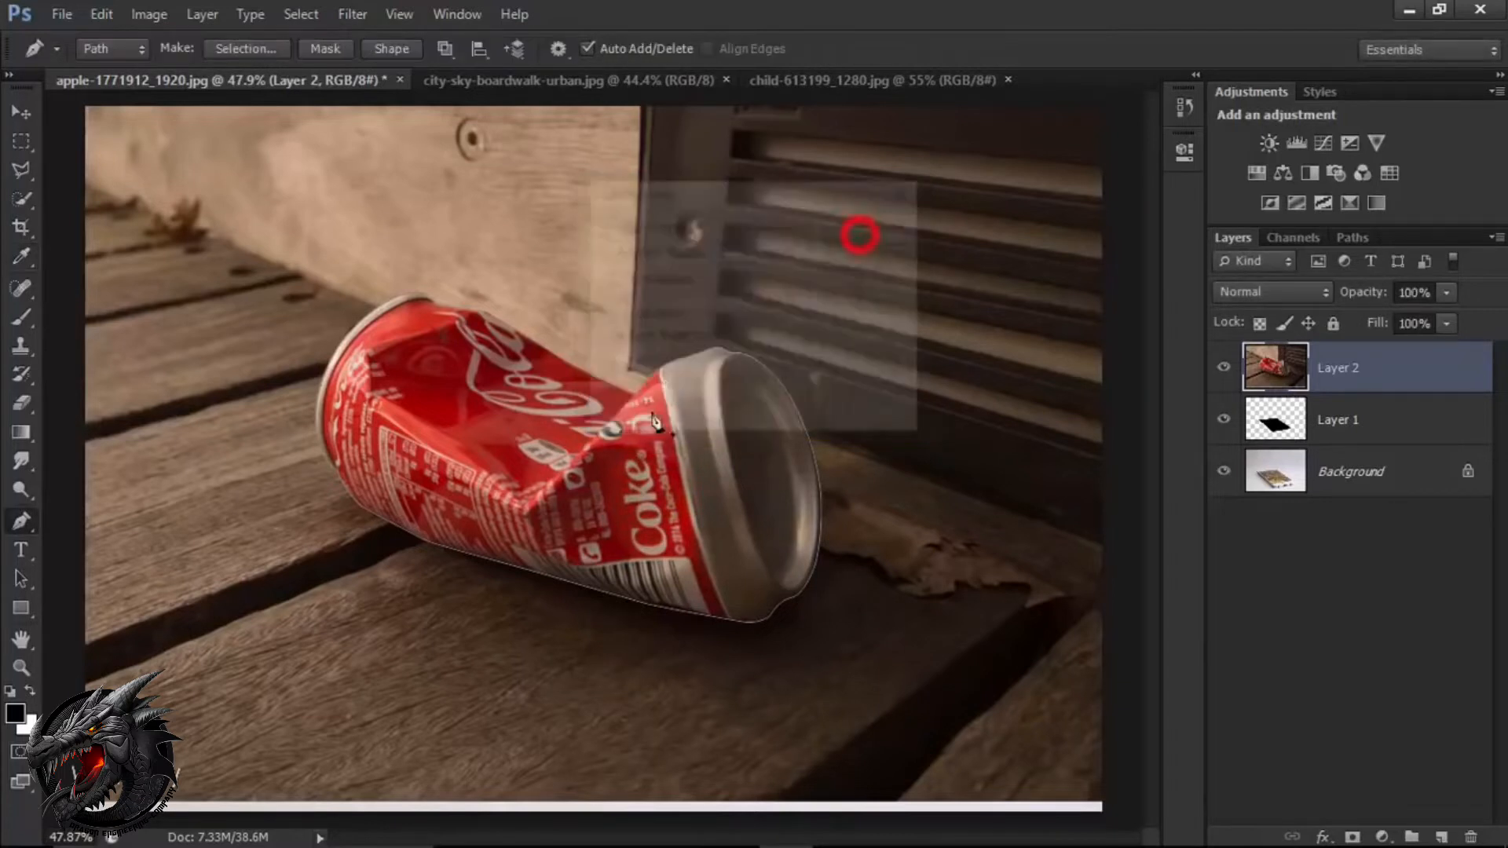
# Add a layer mask from the can selection to the boardwalk photo layer and duplicate the masked layer.
pyautogui.press('v')
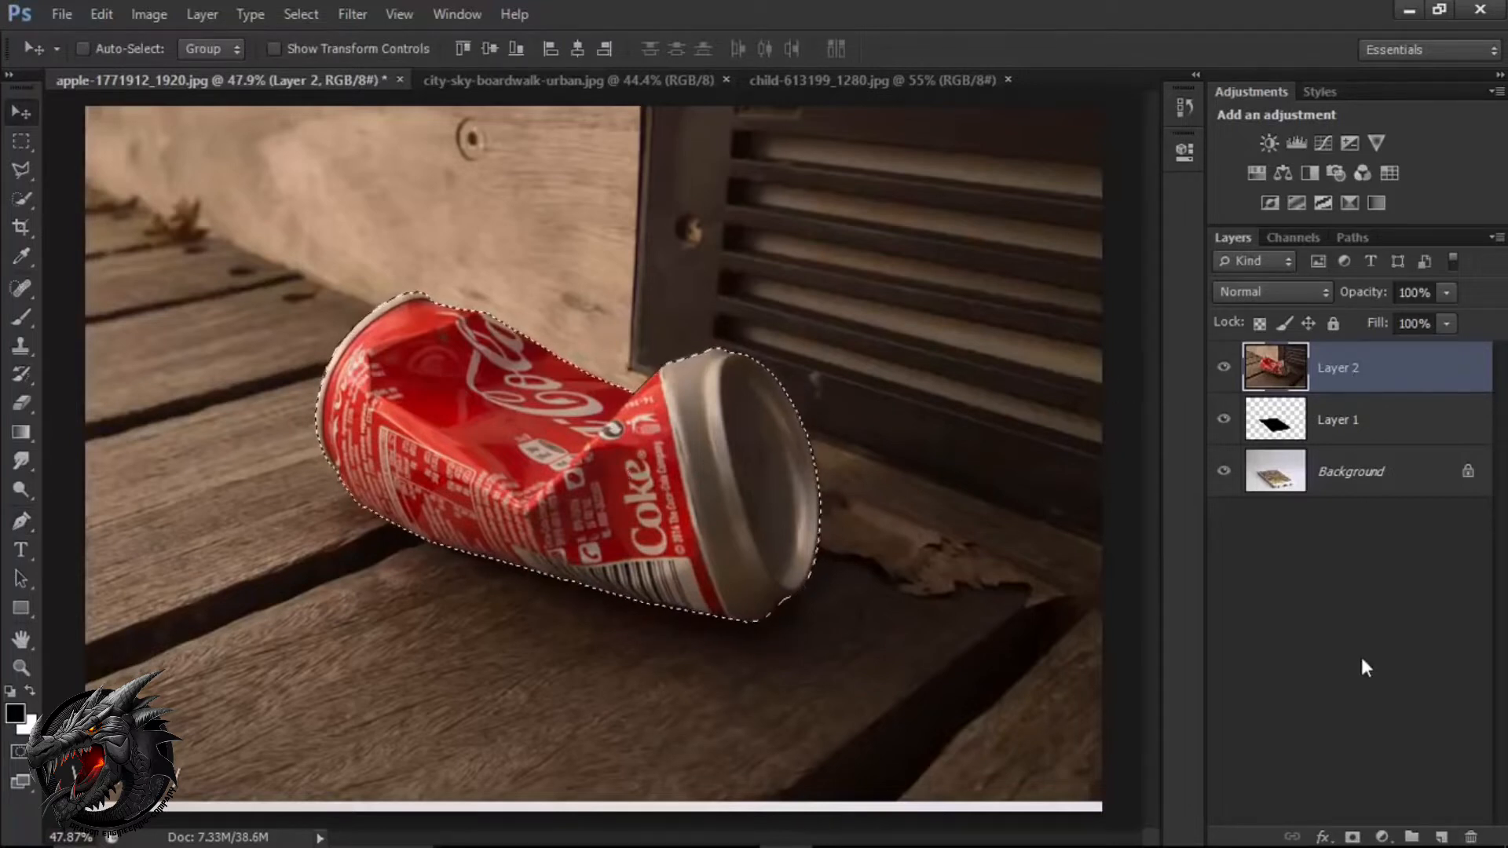
pyautogui.click(1351, 837)
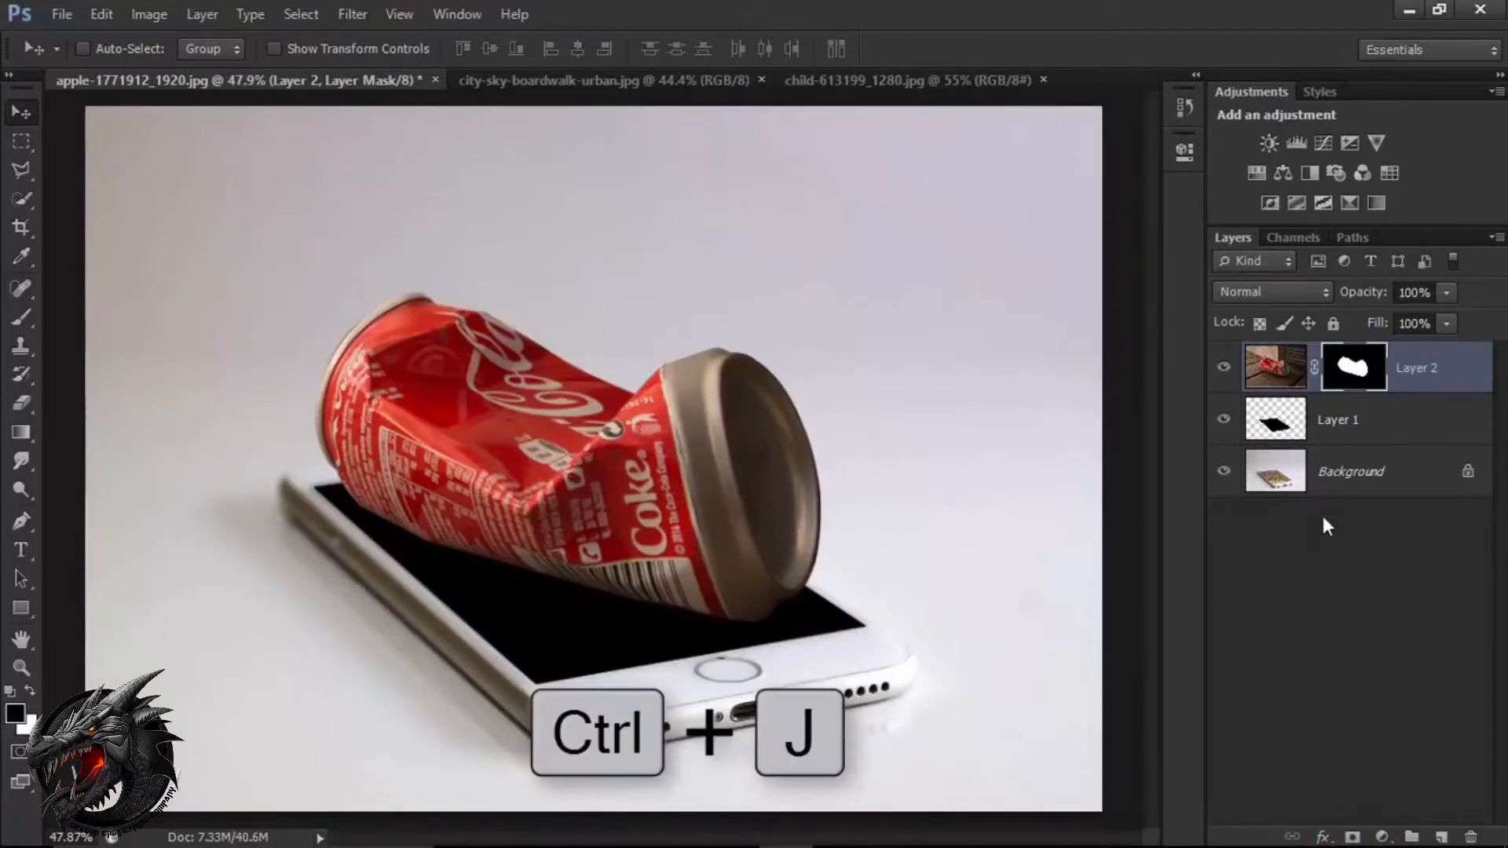
pyautogui.hotkey('ctrl', 'j')
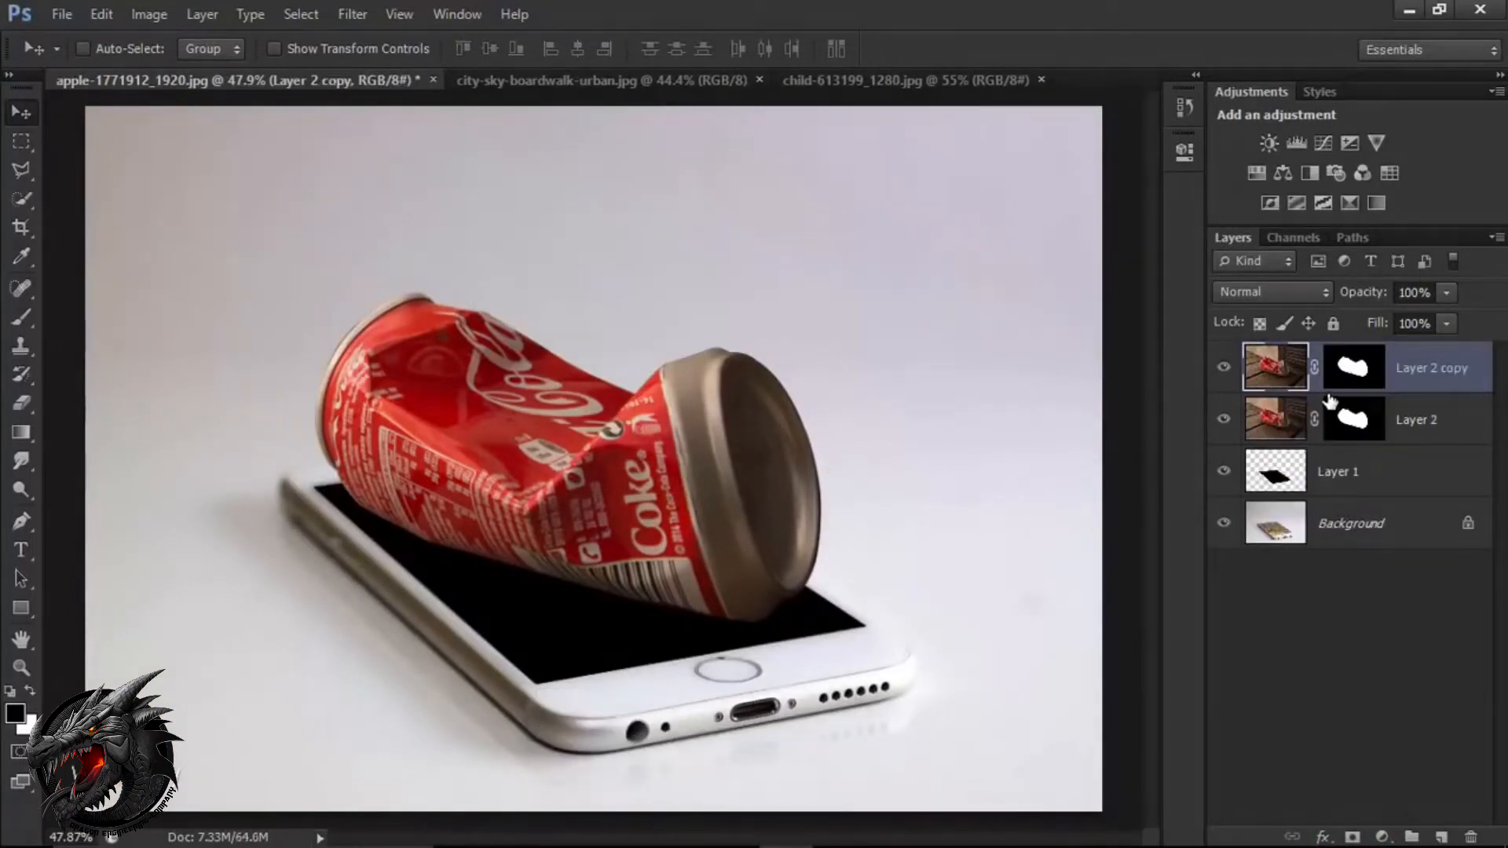
# Invert the layer mask of the original Layer 2 beneath the duplicate.
pyautogui.click(1367, 426)
pyautogui.hotkey('ctrl', 'i')
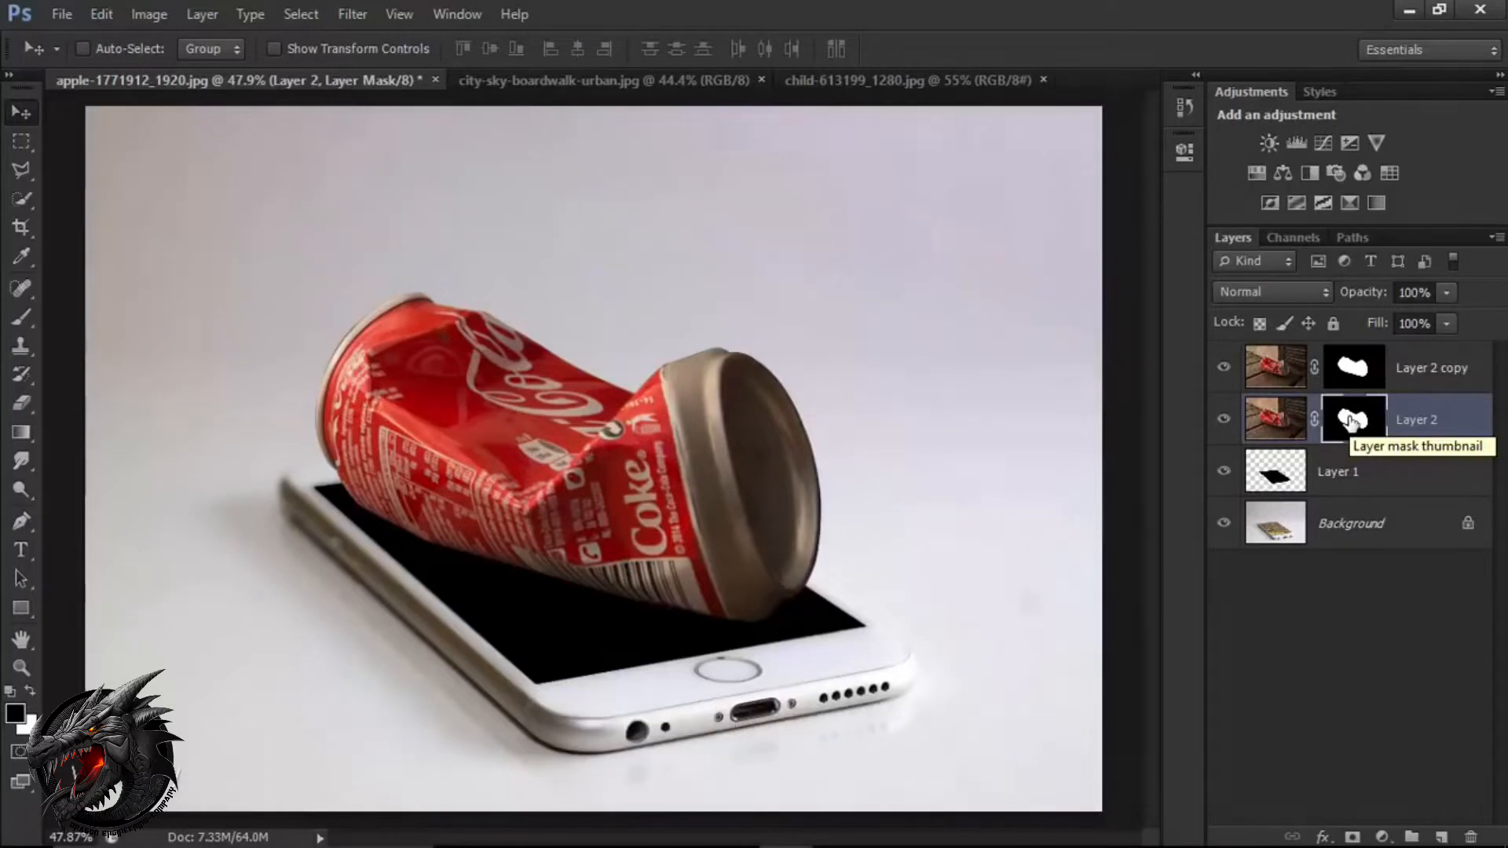
pyautogui.hotkey('ctrl', 'i')
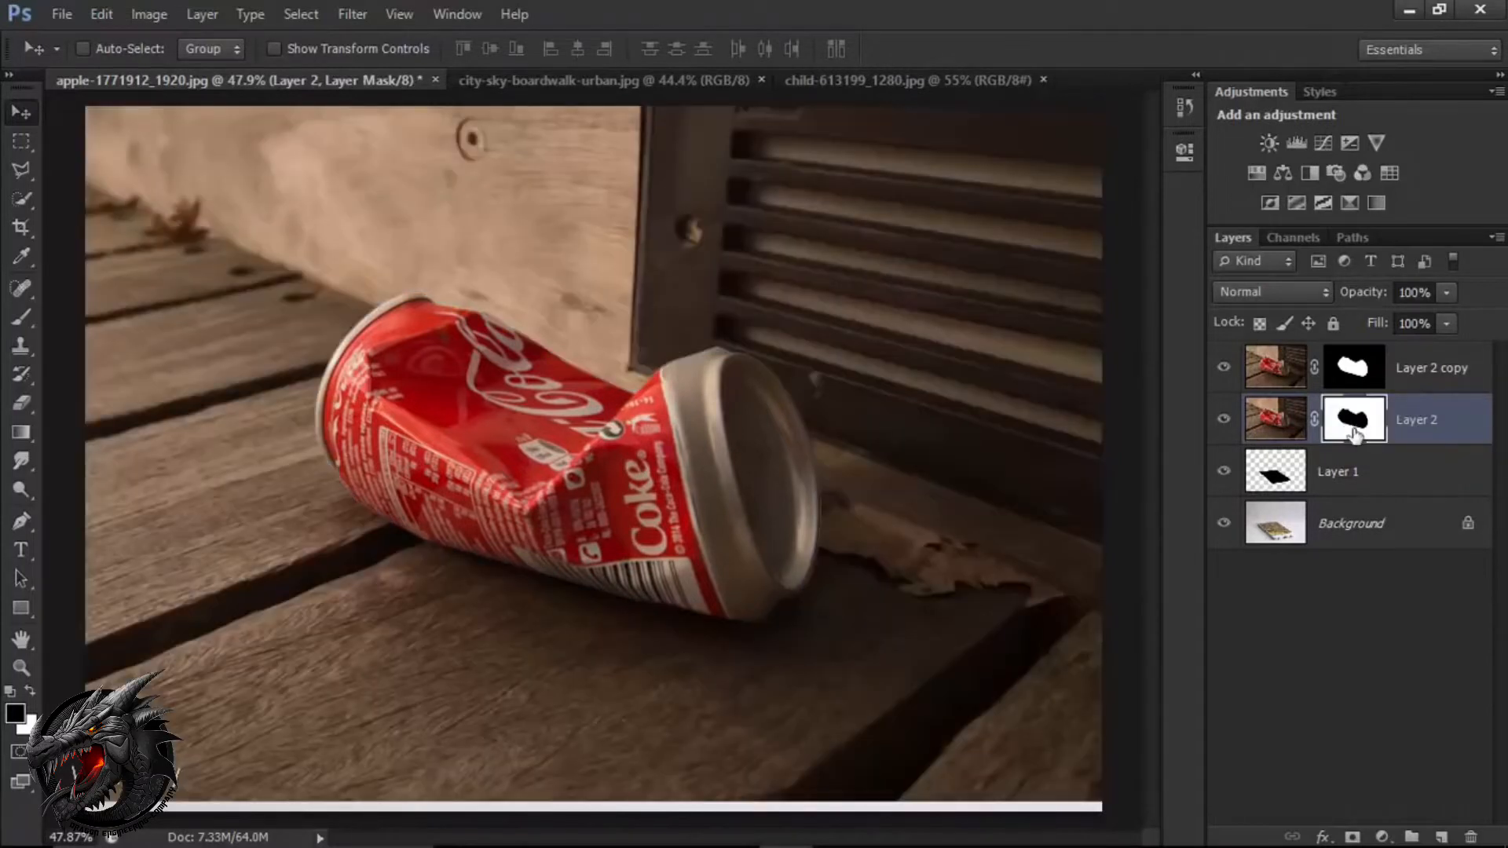
# Clip Layer 2 to the black phone screen shape in Layer 1, and make Layer 2 copy the active layer.
pyautogui.rightClick(1423, 427)
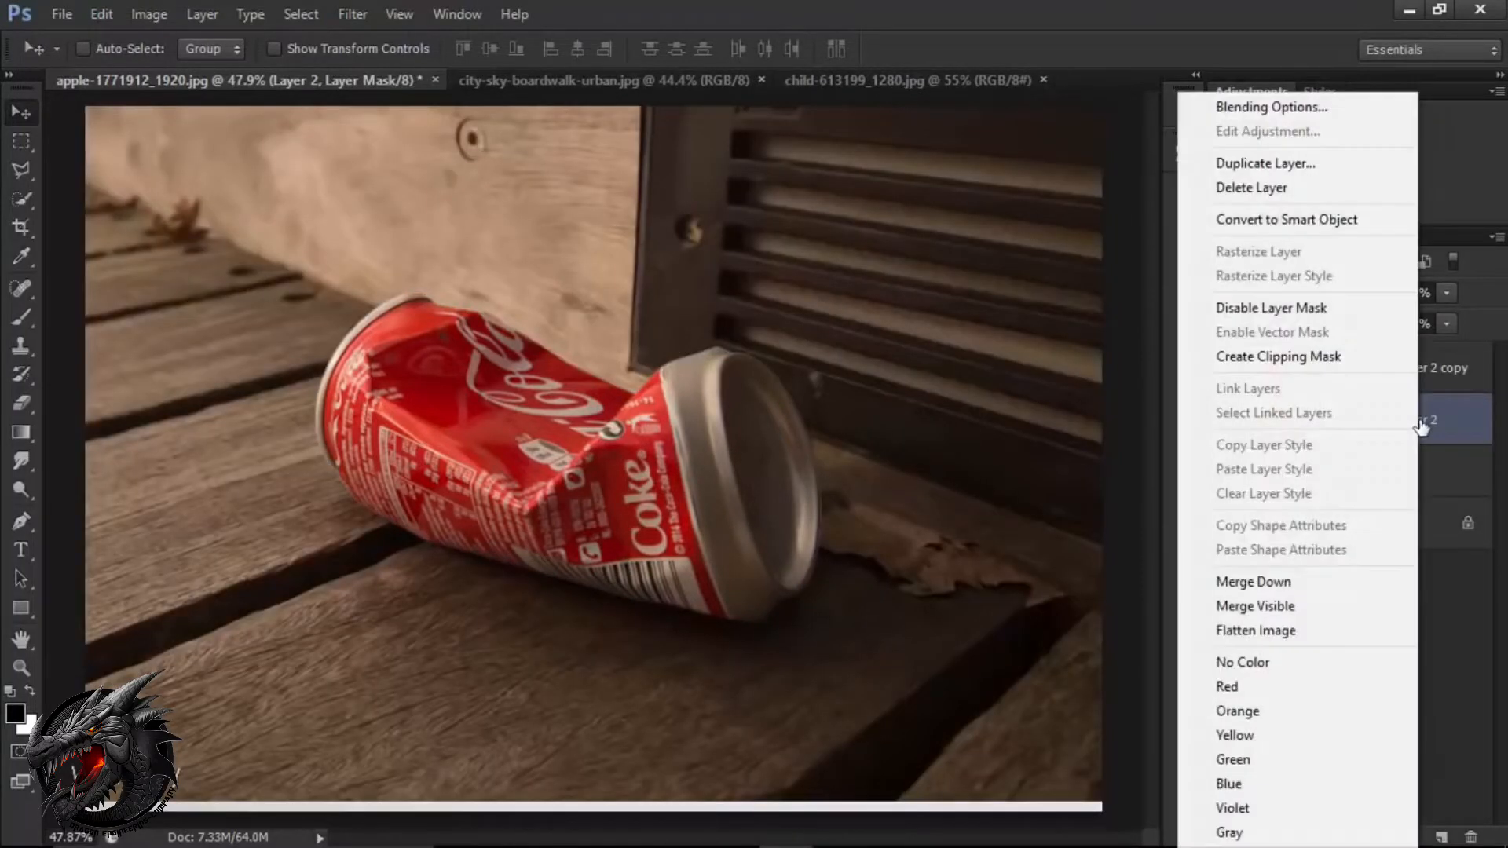
pyautogui.click(1313, 375)
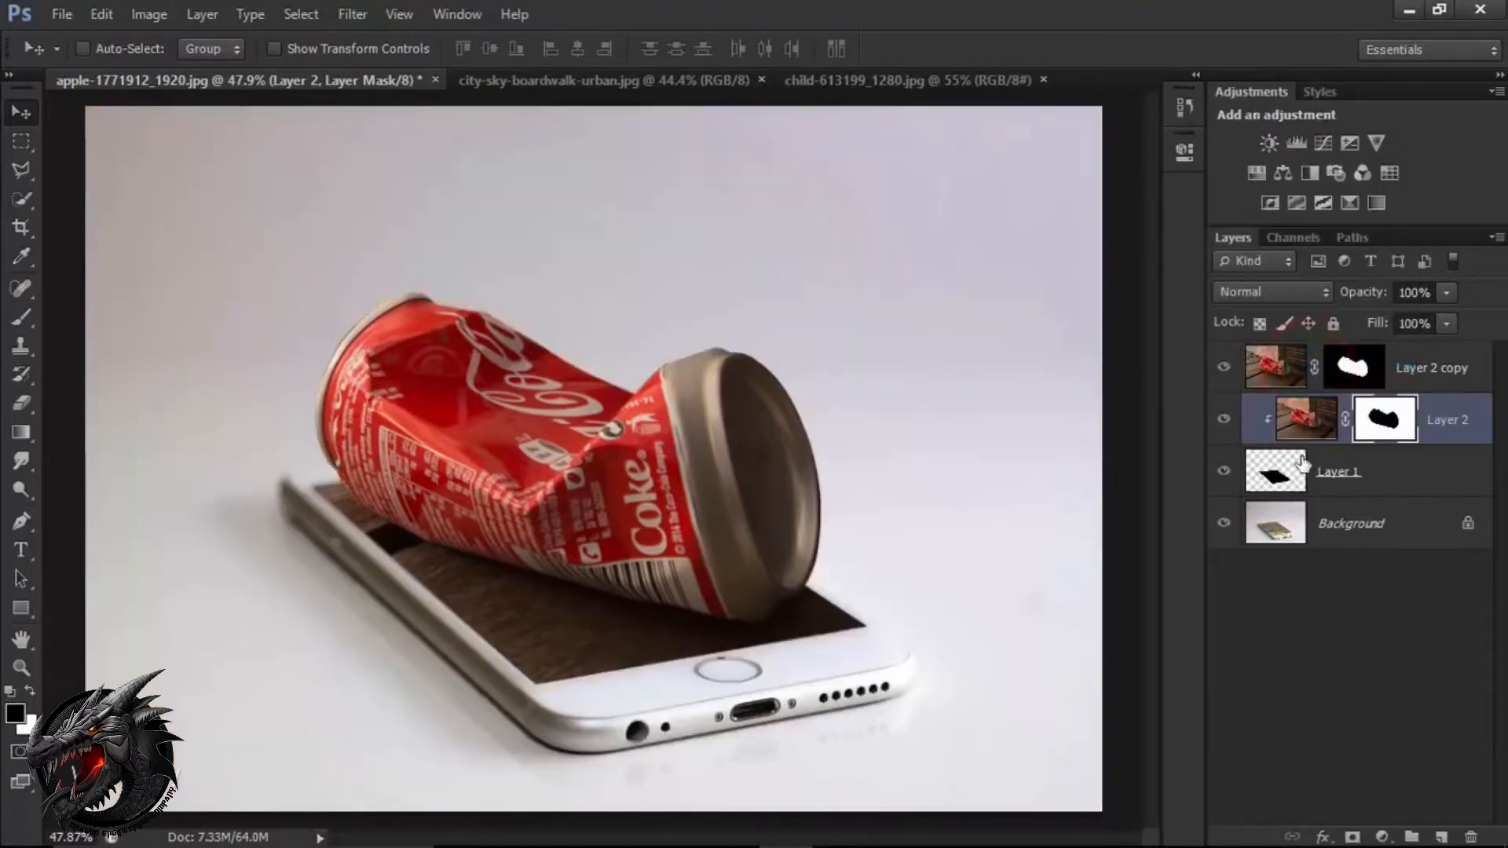
pyautogui.click(1414, 379)
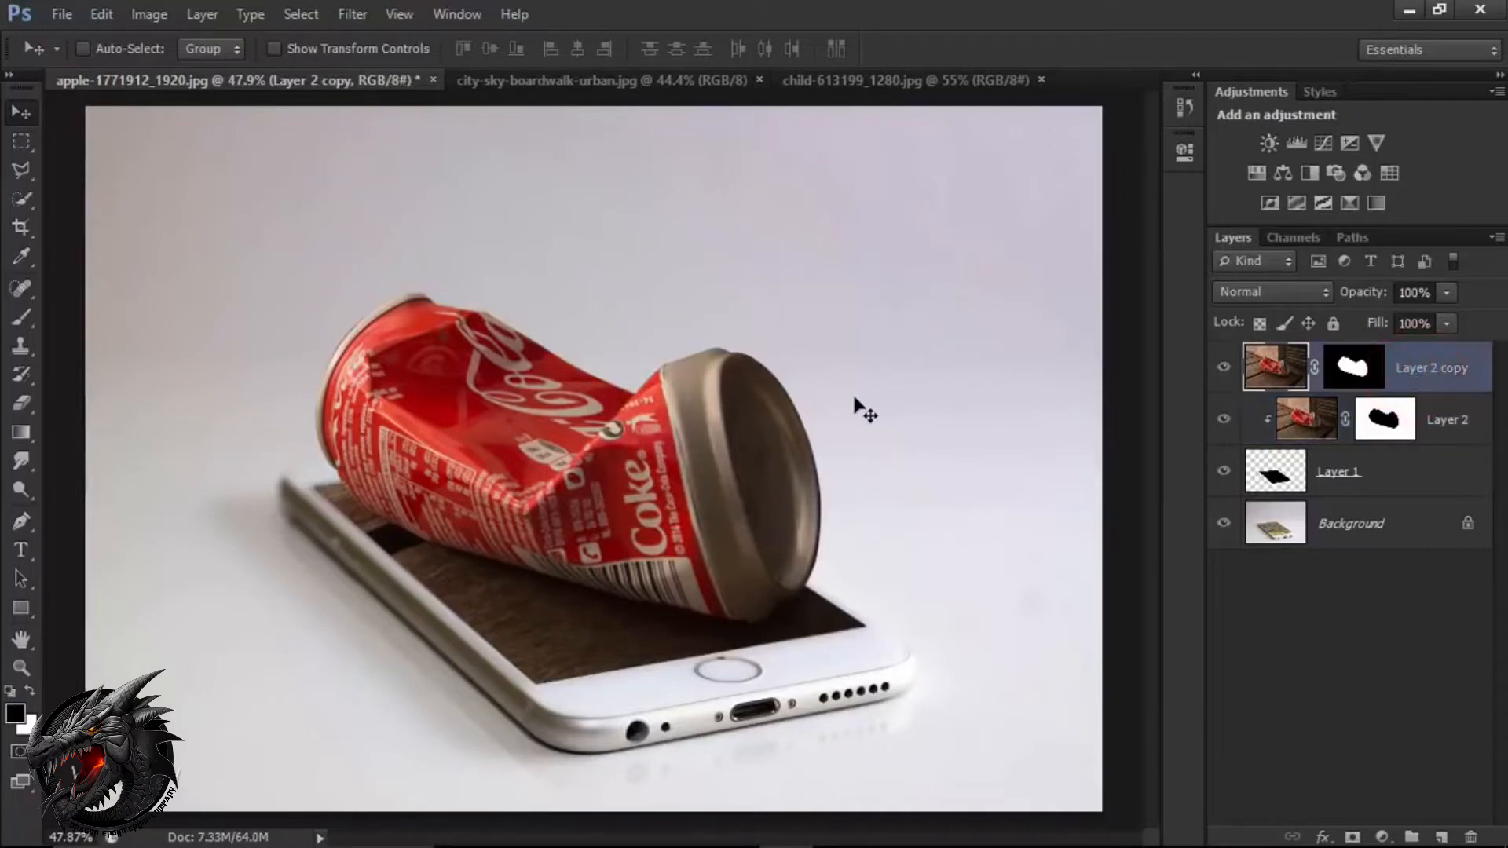
# Switch to the child-613199_1280.jpg photo and activate the Quick Selection tool in add-to-selection mode for the boy.
pyautogui.click(898, 83)
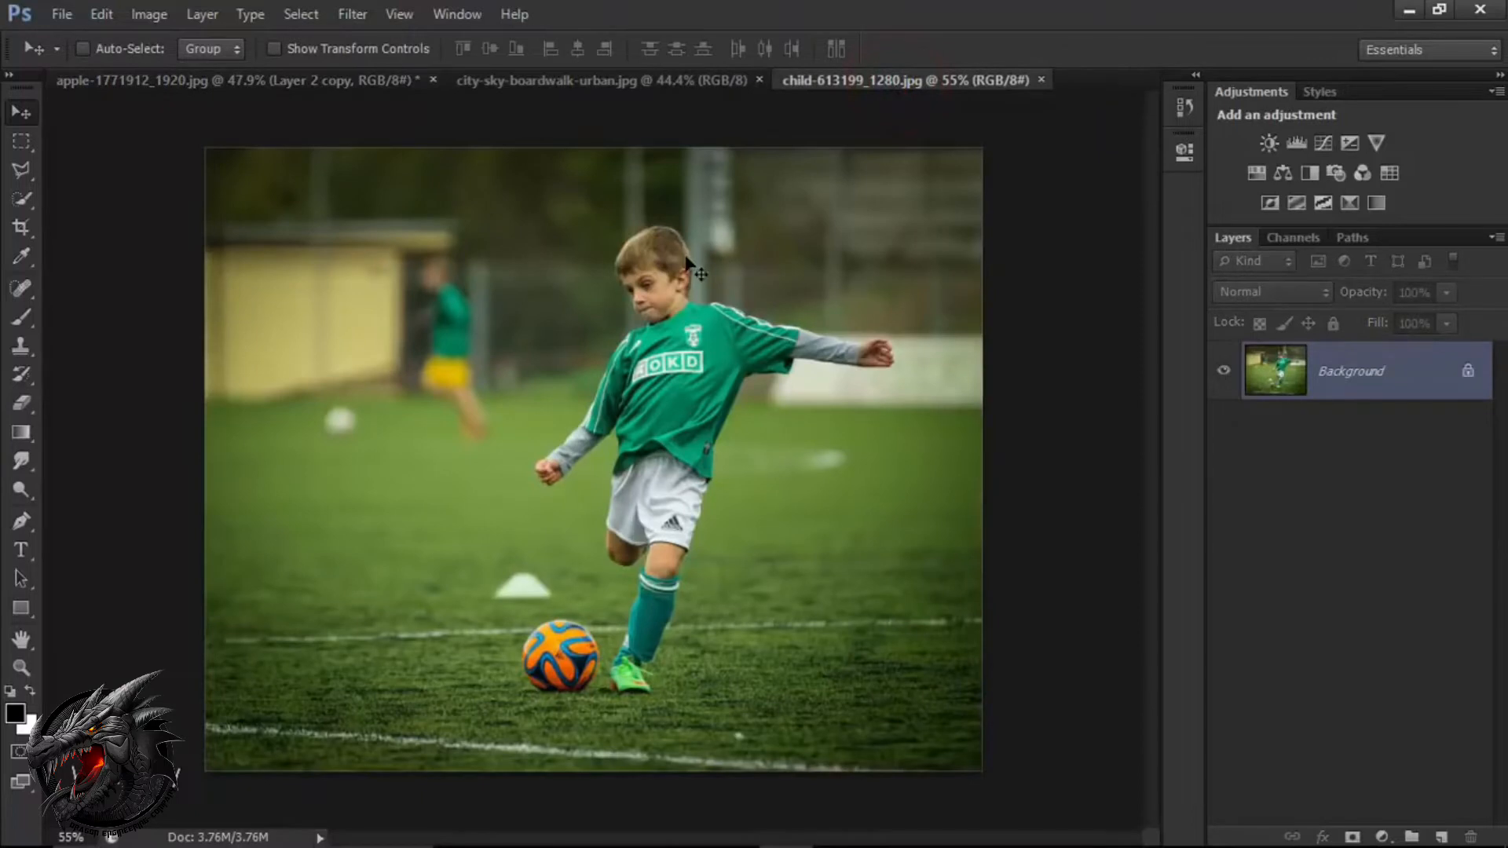
pyautogui.scroll(5, 695, 267)
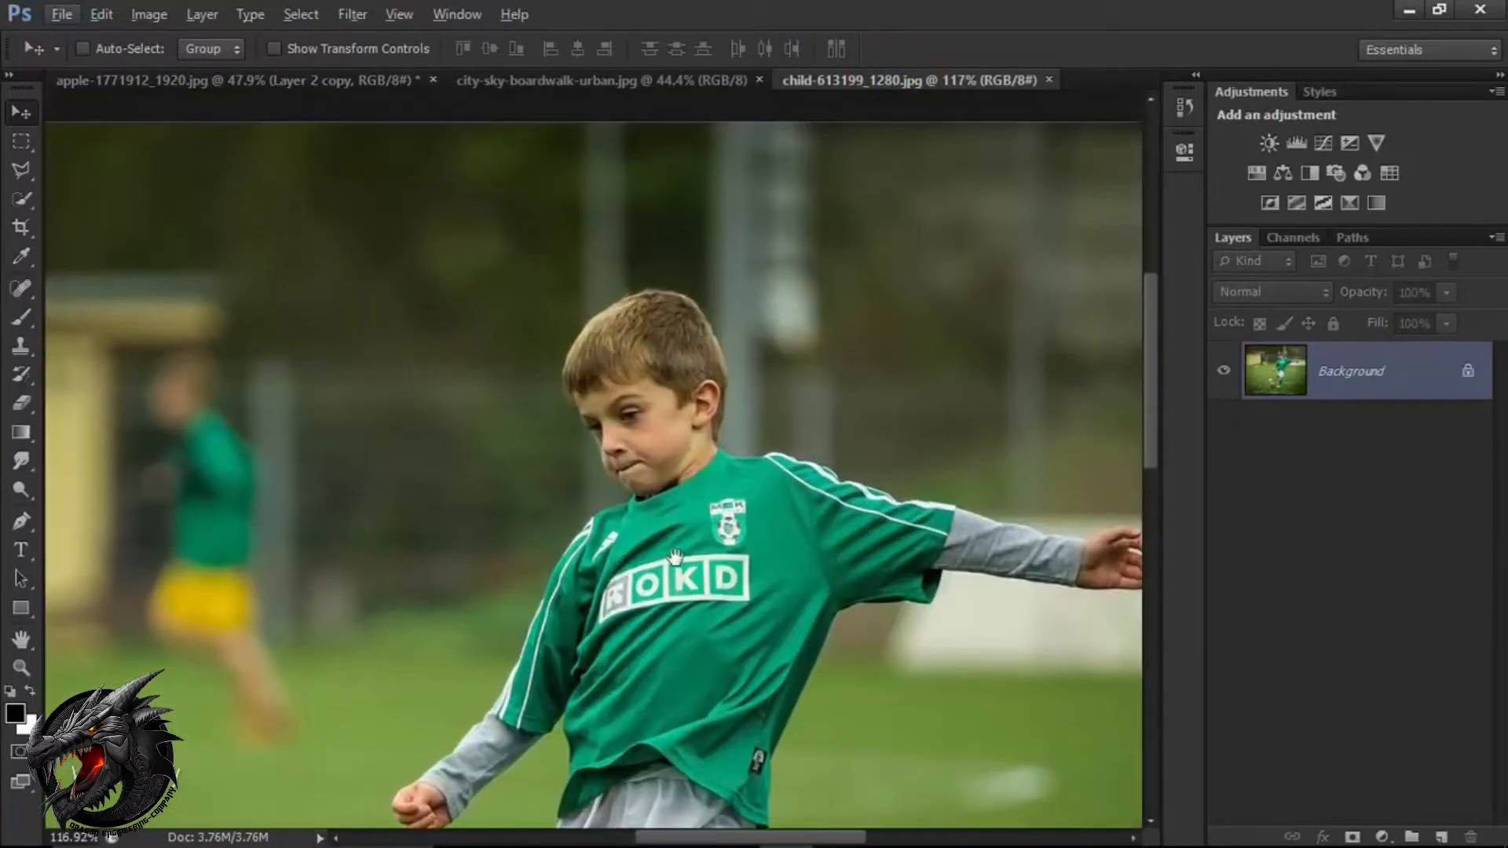
pyautogui.moveTo(676, 558); pyautogui.dragTo(582, 539)
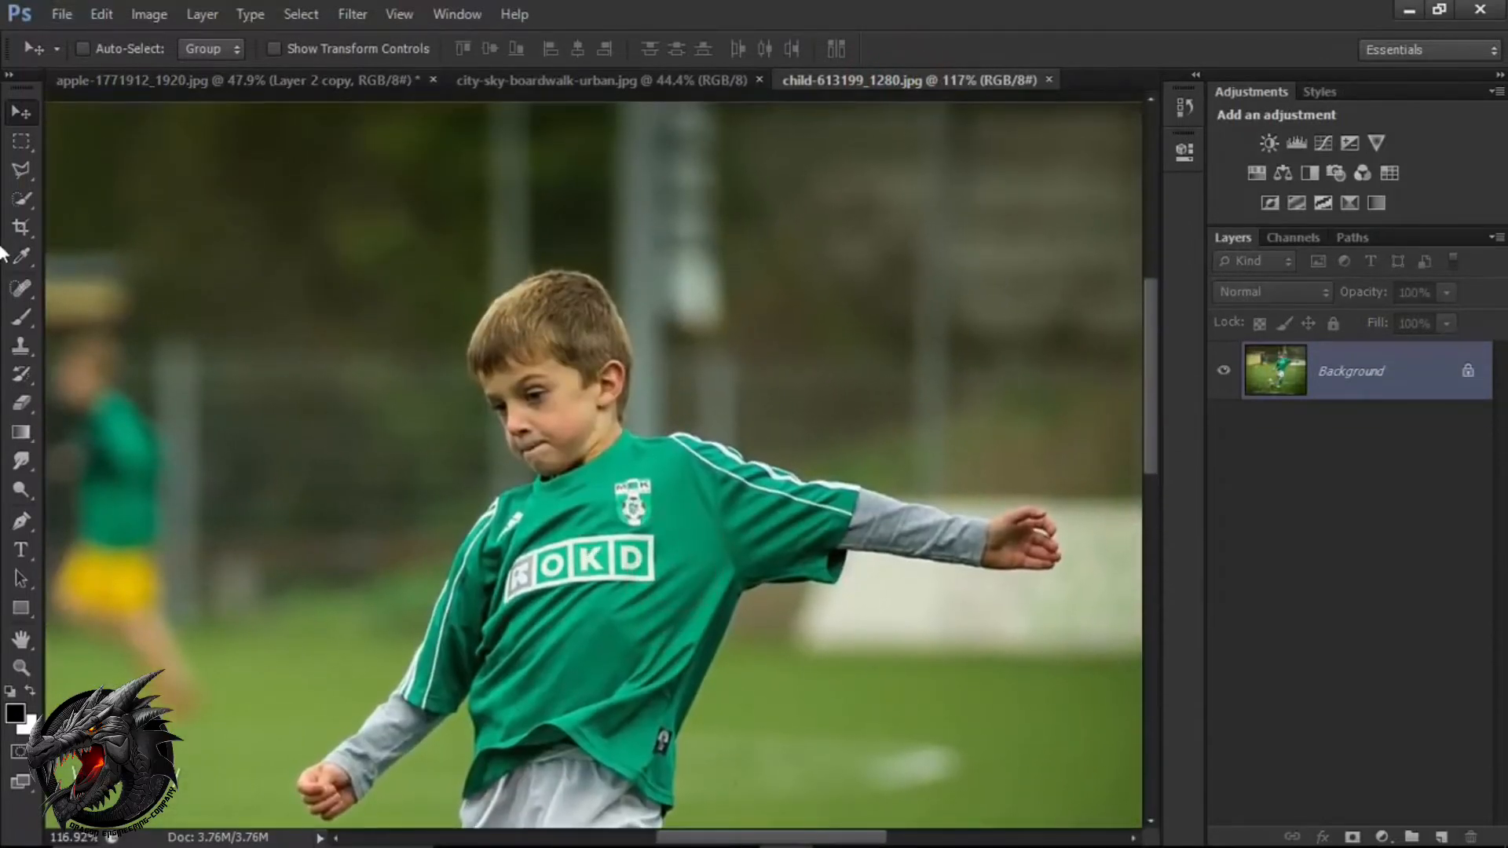
pyautogui.click(13, 210)
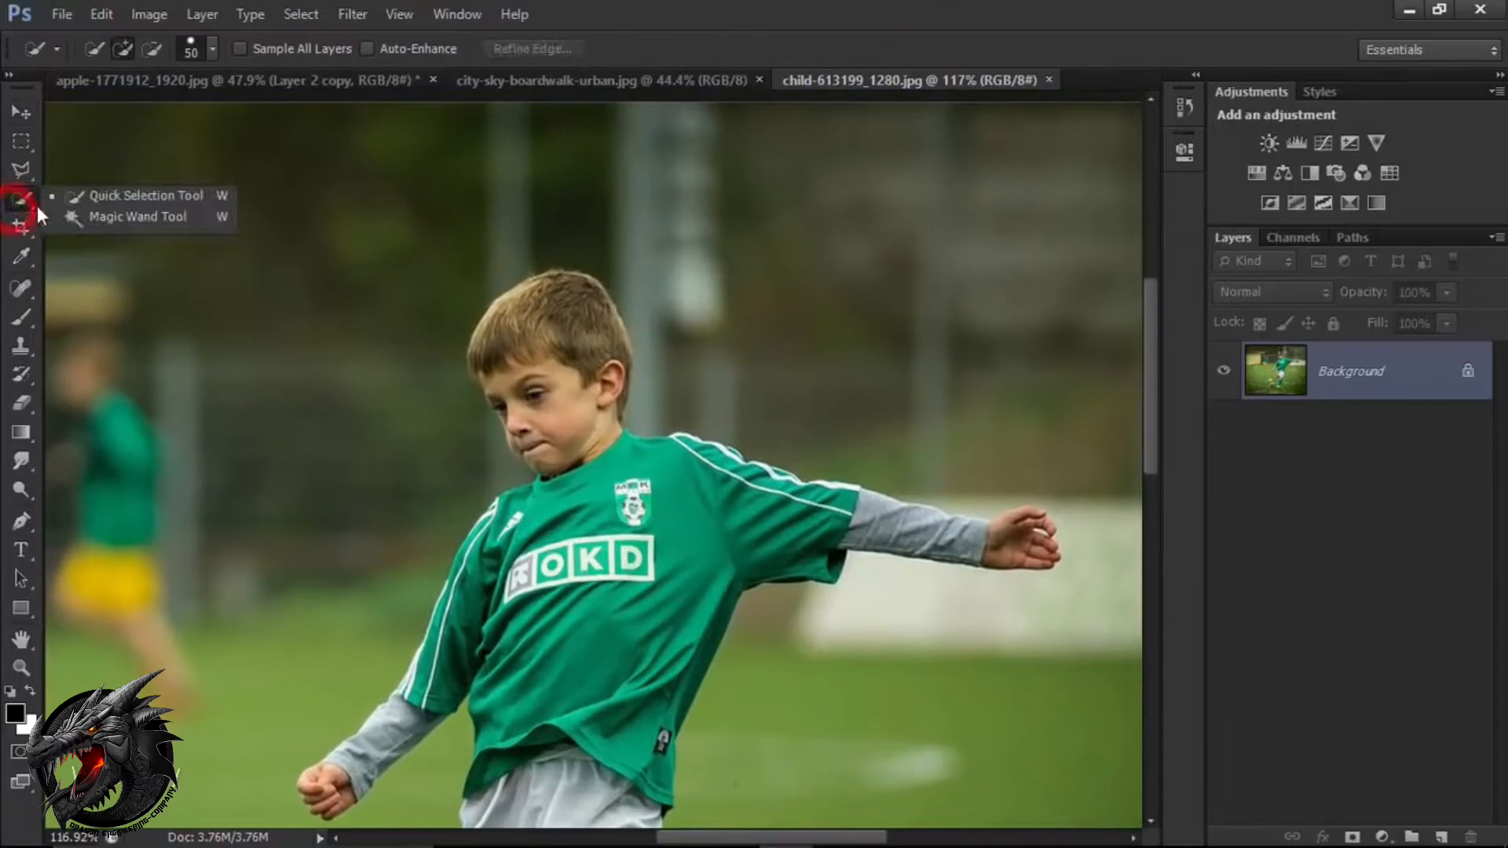
pyautogui.click(78, 204)
pyautogui.click(123, 50)
pyautogui.scroll(3, 488, 286)
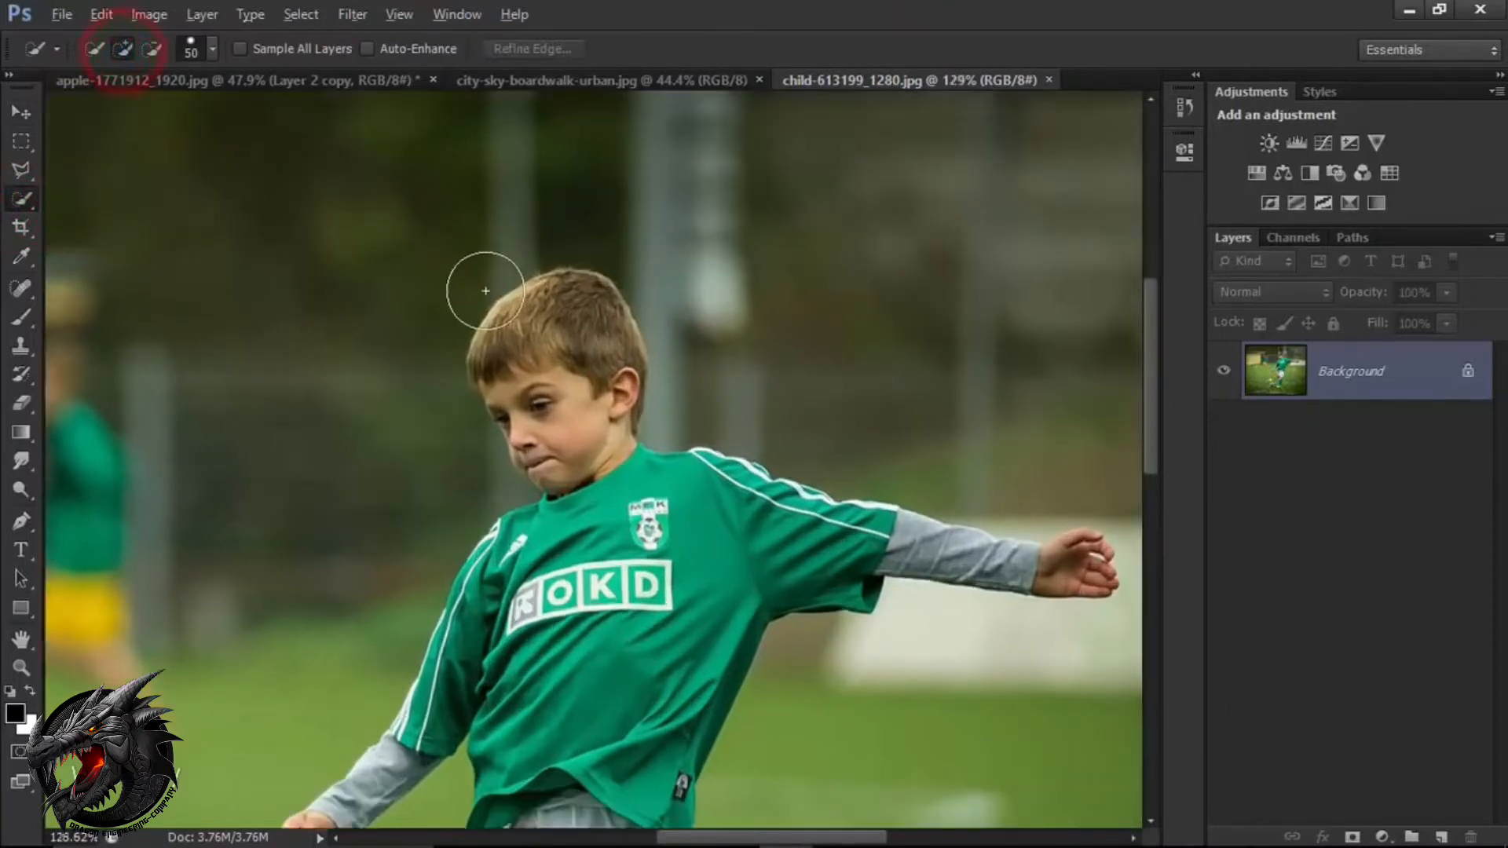
pyautogui.scroll(-1, 546, 364)
# Set the Quick Selection brush size to 35 for selecting the boy's head.
pyautogui.press(']')
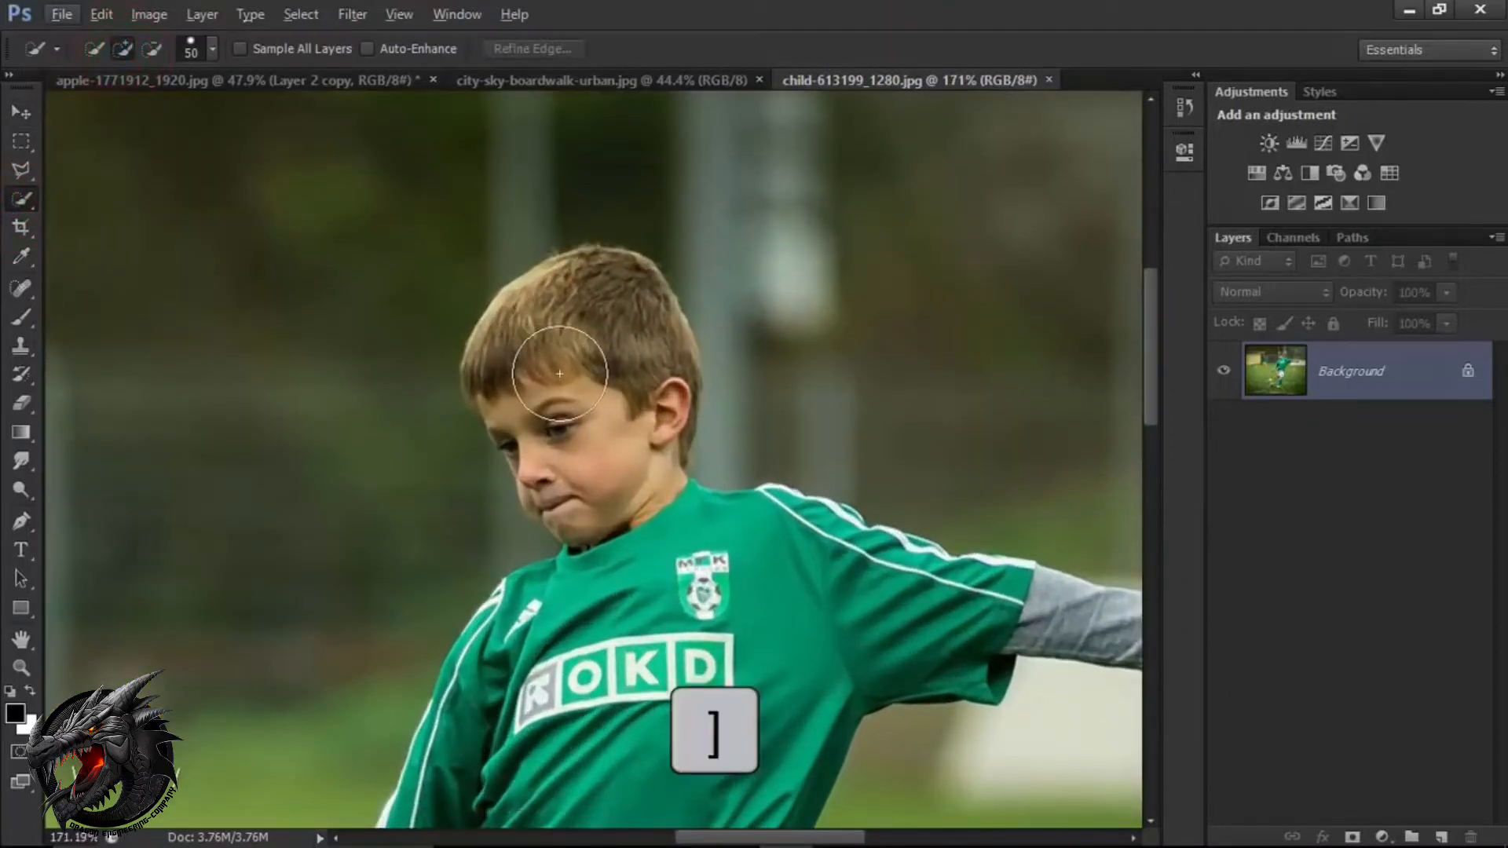
pyautogui.press(']')
pyautogui.press(']')
pyautogui.press(']')
pyautogui.press(']')
pyautogui.press(']')
pyautogui.press(']')
pyautogui.press(']')
pyautogui.press(']')
pyautogui.press(']')
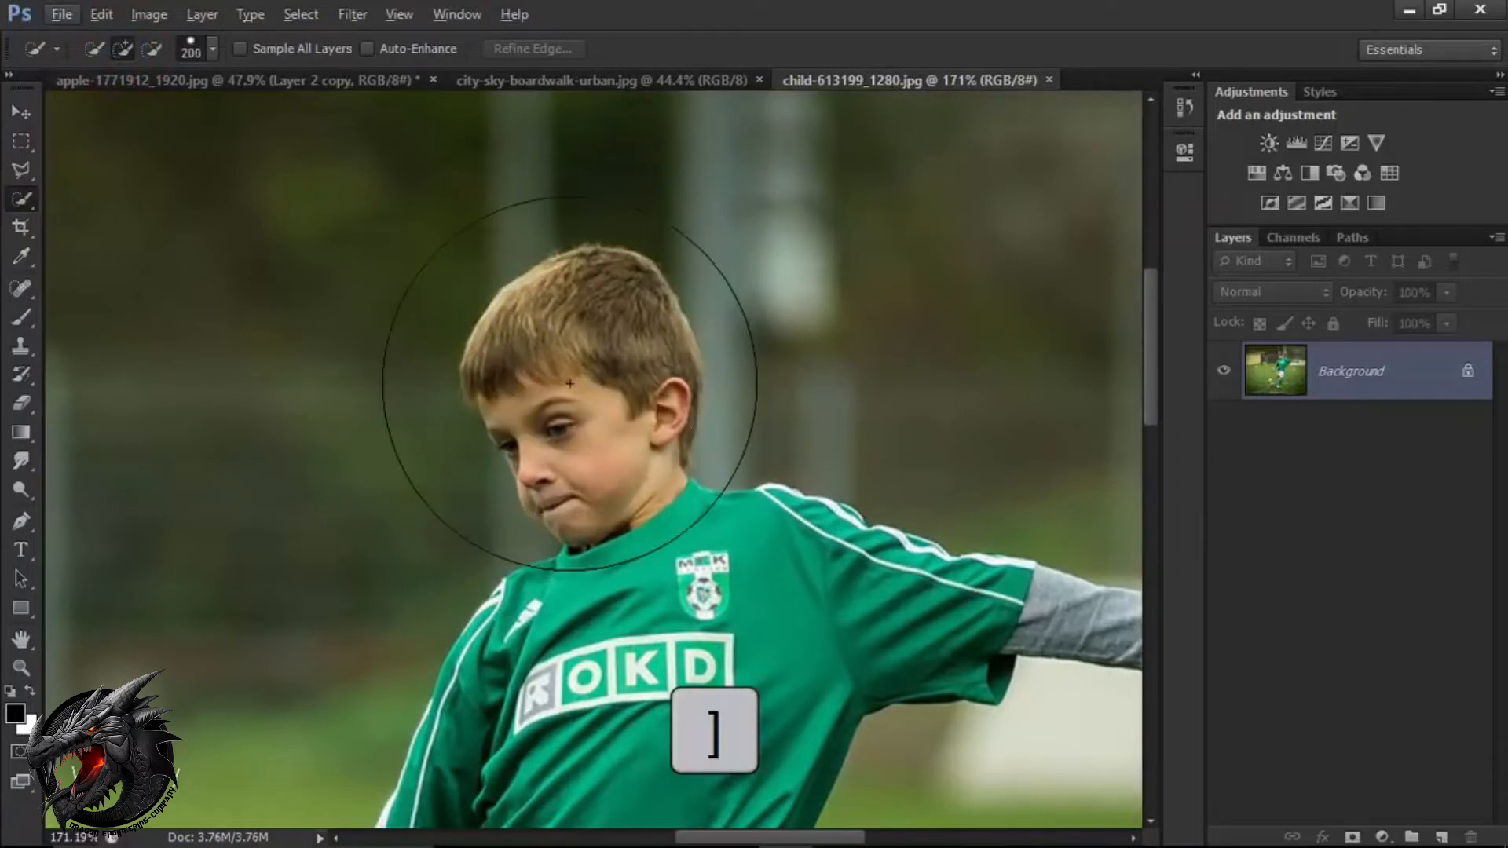
pyautogui.press('[')
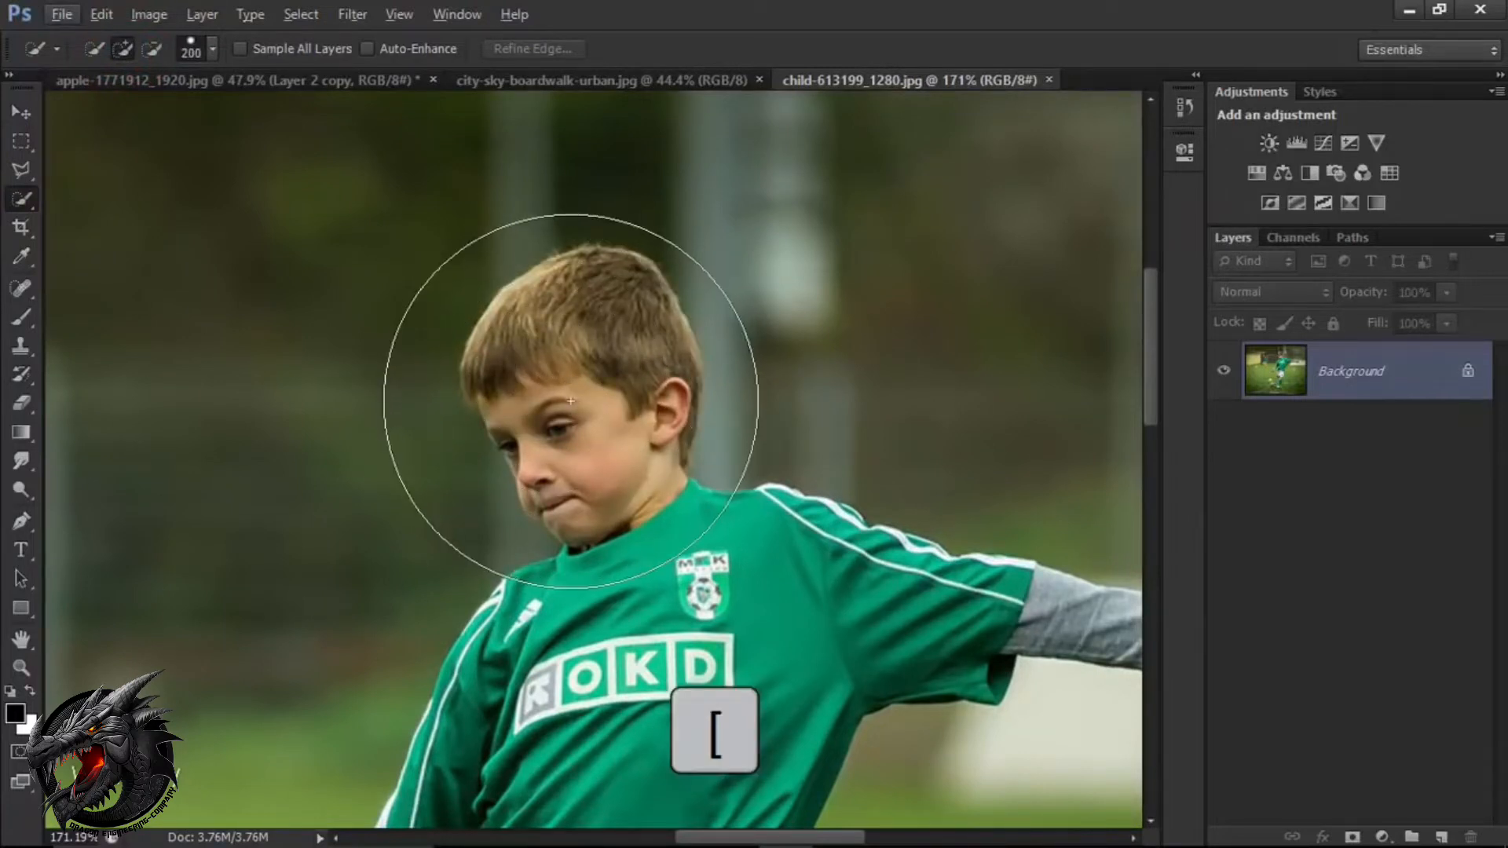
pyautogui.press('[')
pyautogui.press('[')
pyautogui.press('[')
pyautogui.press('[')
pyautogui.press('[')
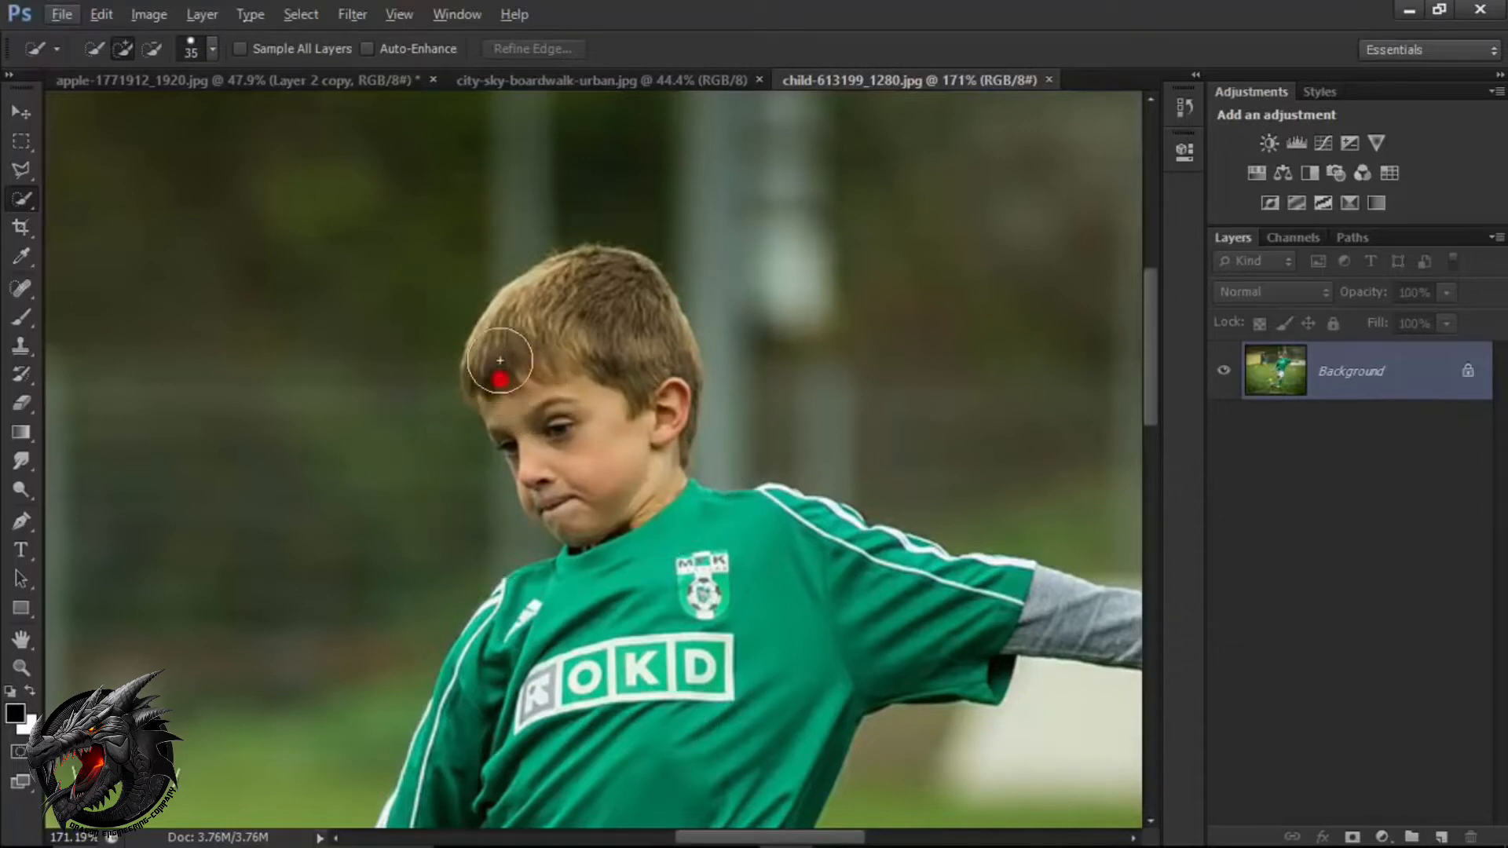
# Select the boy's hair, forehead and cheek in the photo with Quick Selection.
pyautogui.moveTo(501, 361); pyautogui.dragTo(514, 345)
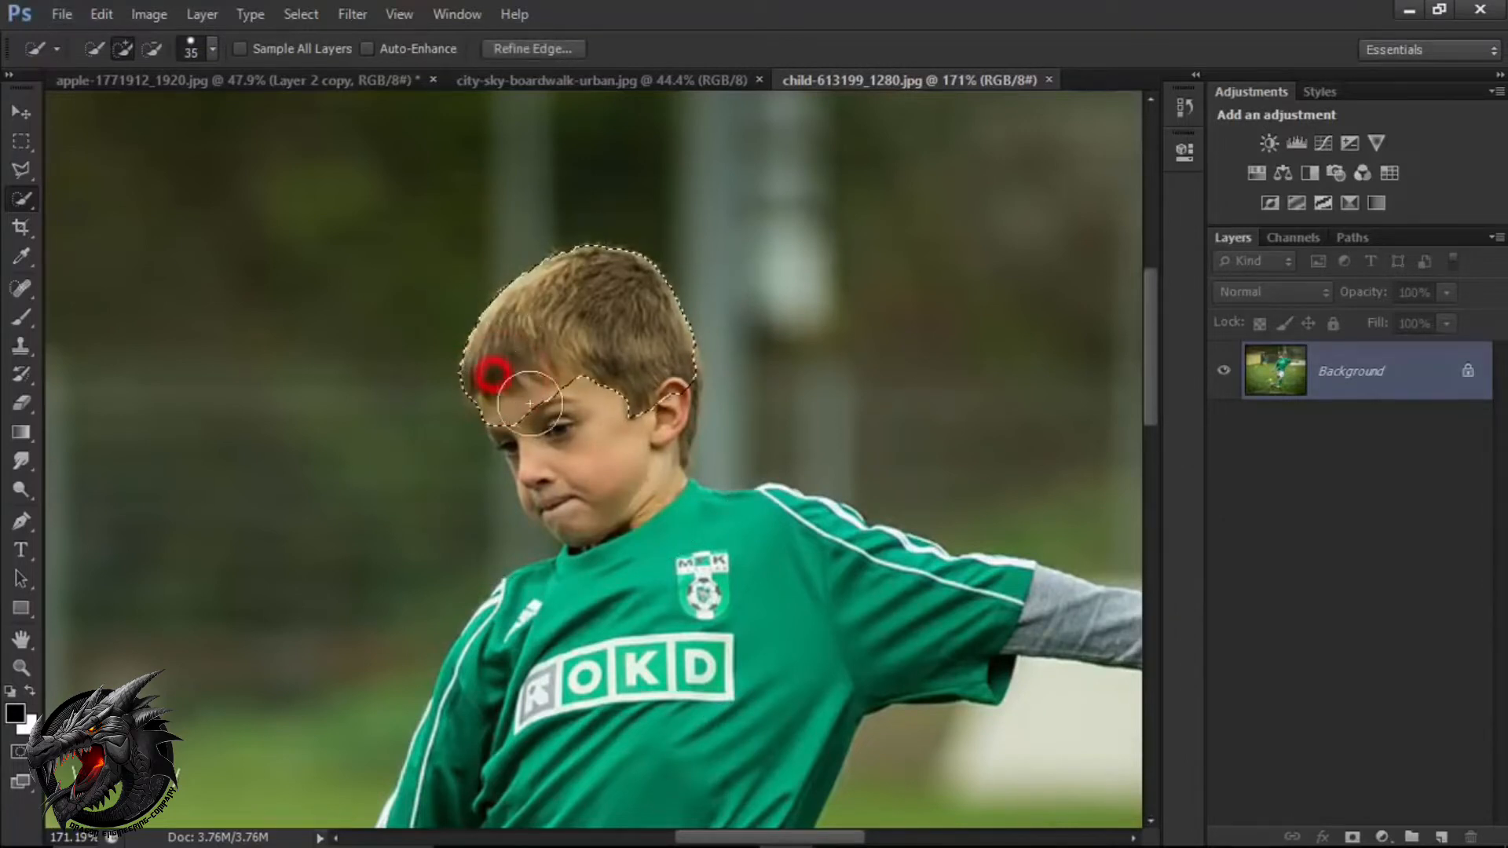
pyautogui.click(551, 442)
pyautogui.moveTo(530, 403); pyautogui.dragTo(582, 471)
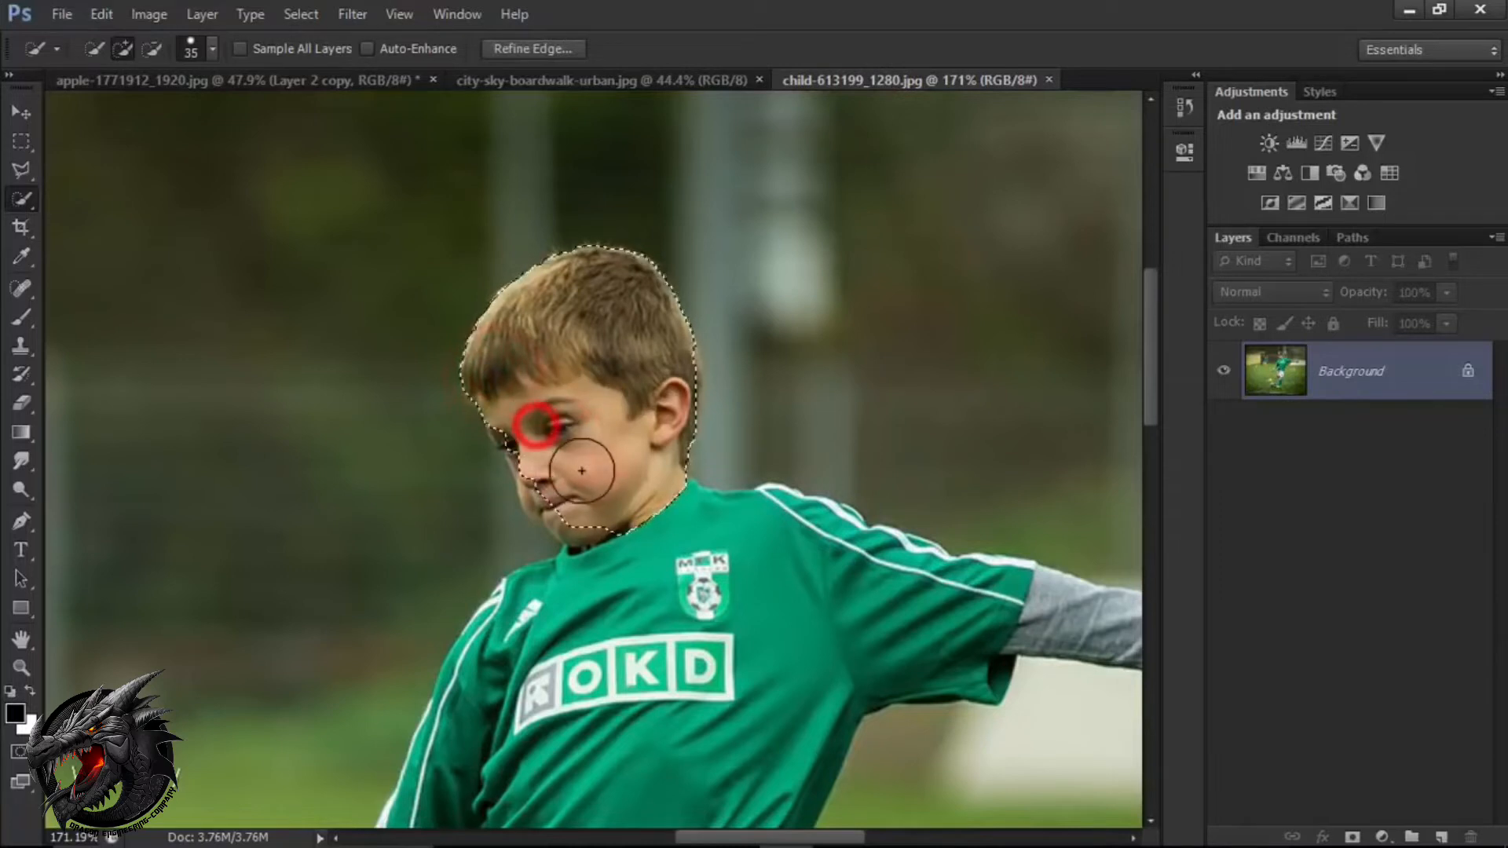
# Reduce the Quick Selection brush size to 15 and add the edges of the boy's eye, nose, mouth and chin to the selection.
pyautogui.scroll(2, 584, 463)
pyautogui.click(534, 428)
pyautogui.press('[')
pyautogui.press('[')
pyautogui.press('[')
pyautogui.press('[')
pyautogui.moveTo(493, 407); pyautogui.dragTo(517, 456)
pyautogui.moveTo(551, 511); pyautogui.dragTo(582, 522)
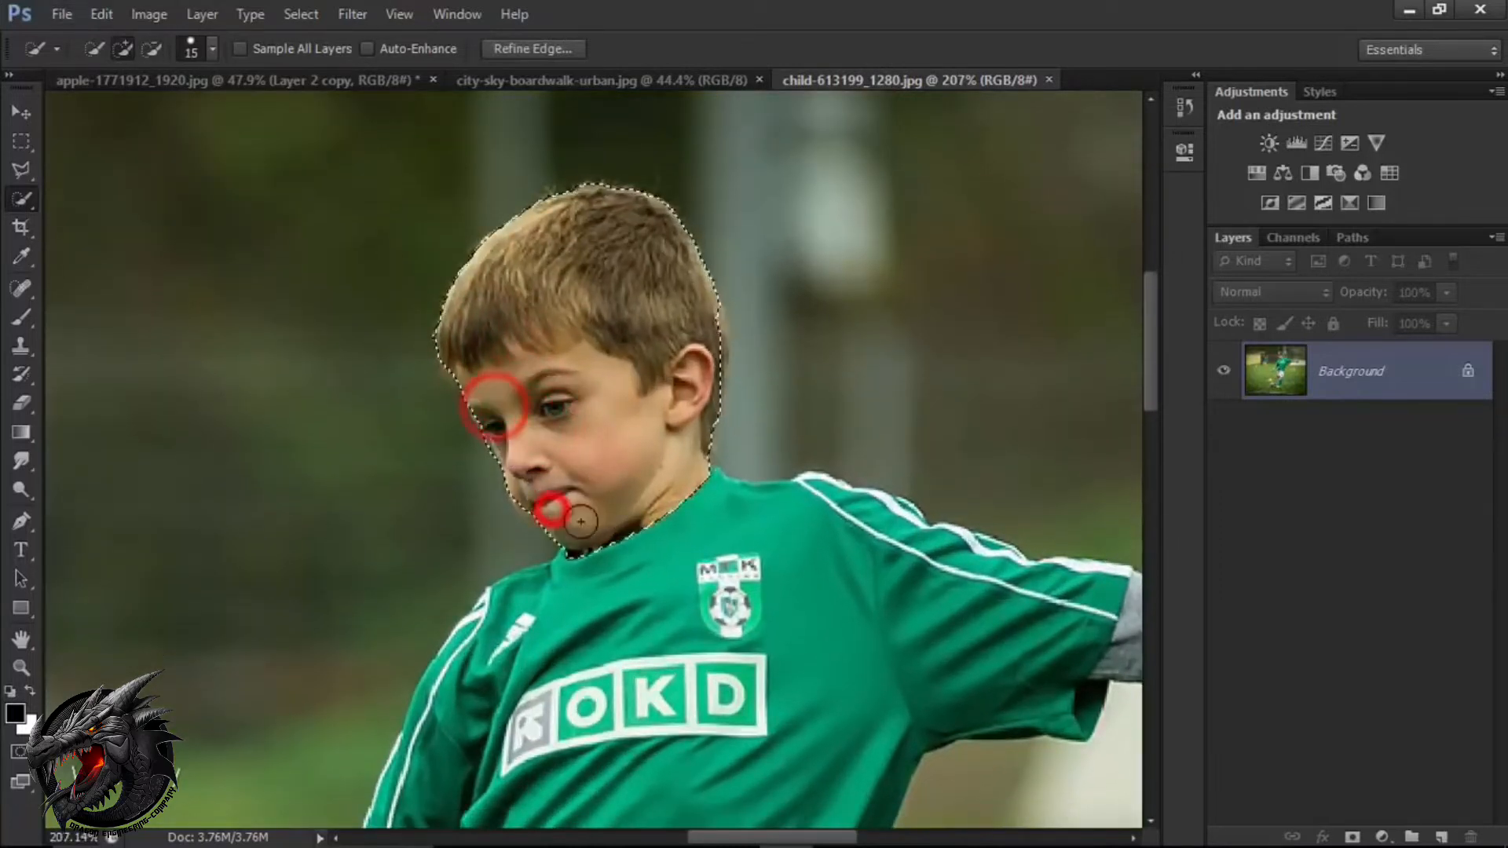
# Extend the selection over the boy's green shirt, including the white-striped shoulder of the outstretched arm.
pyautogui.moveTo(676, 565); pyautogui.dragTo(501, 455)
pyautogui.moveTo(519, 418)
pyautogui.mouseDown()
pyautogui.moveTo(629, 461)
pyautogui.moveTo(783, 400)
pyautogui.moveTo(774, 437)
pyautogui.mouseUp()
pyautogui.moveTo(813, 467)
pyautogui.mouseDown()
pyautogui.moveTo(932, 503)
pyautogui.moveTo(512, 399)
pyautogui.mouseUp()
pyautogui.moveTo(469, 355); pyautogui.dragTo(460, 351)
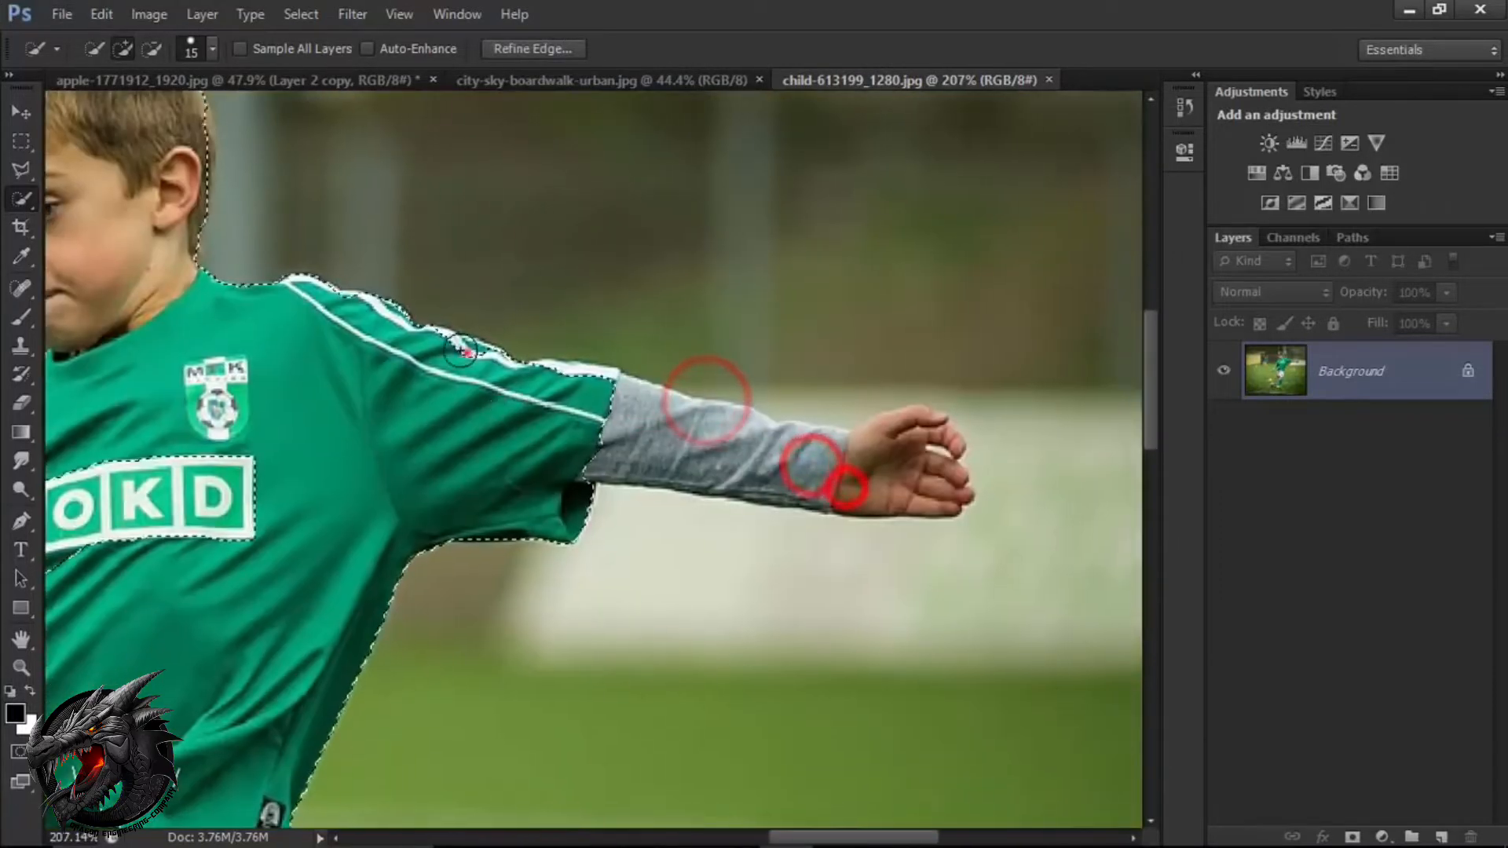
# Add the grey sleeve and hand of the boy's outstretched arm to the selection.
pyautogui.click(599, 382)
pyautogui.click(639, 431)
pyautogui.click(767, 458)
pyautogui.click(852, 460)
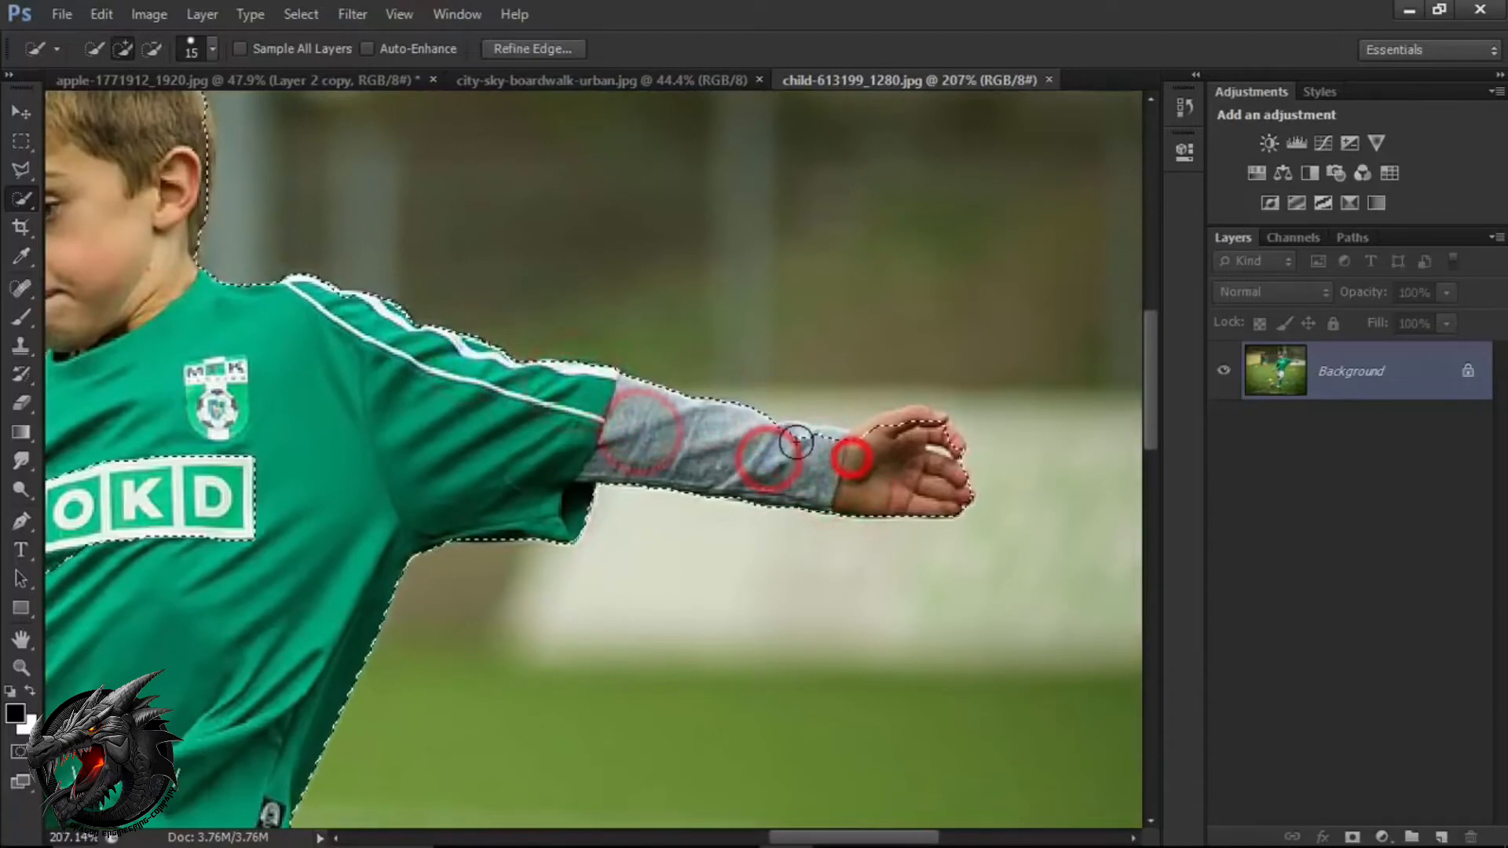
# Touch up the selection around the outstretched wrist and fingers, and subtract the excess background above the forearm.
pyautogui.click(796, 442)
pyautogui.click(885, 437)
pyautogui.click(919, 424)
pyautogui.click(952, 441)
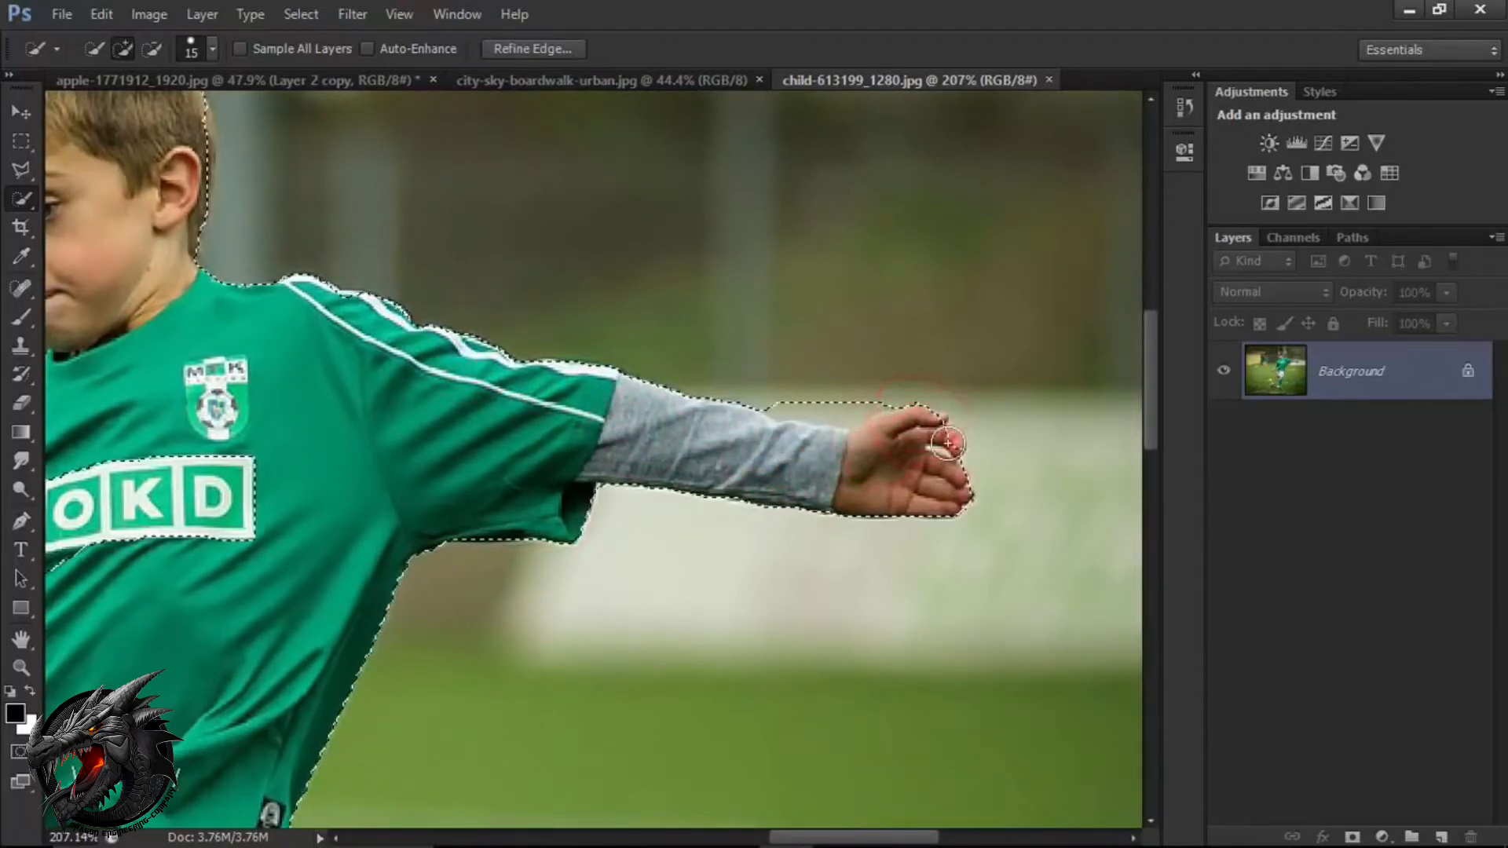
pyautogui.click(943, 440)
pyautogui.click(933, 427)
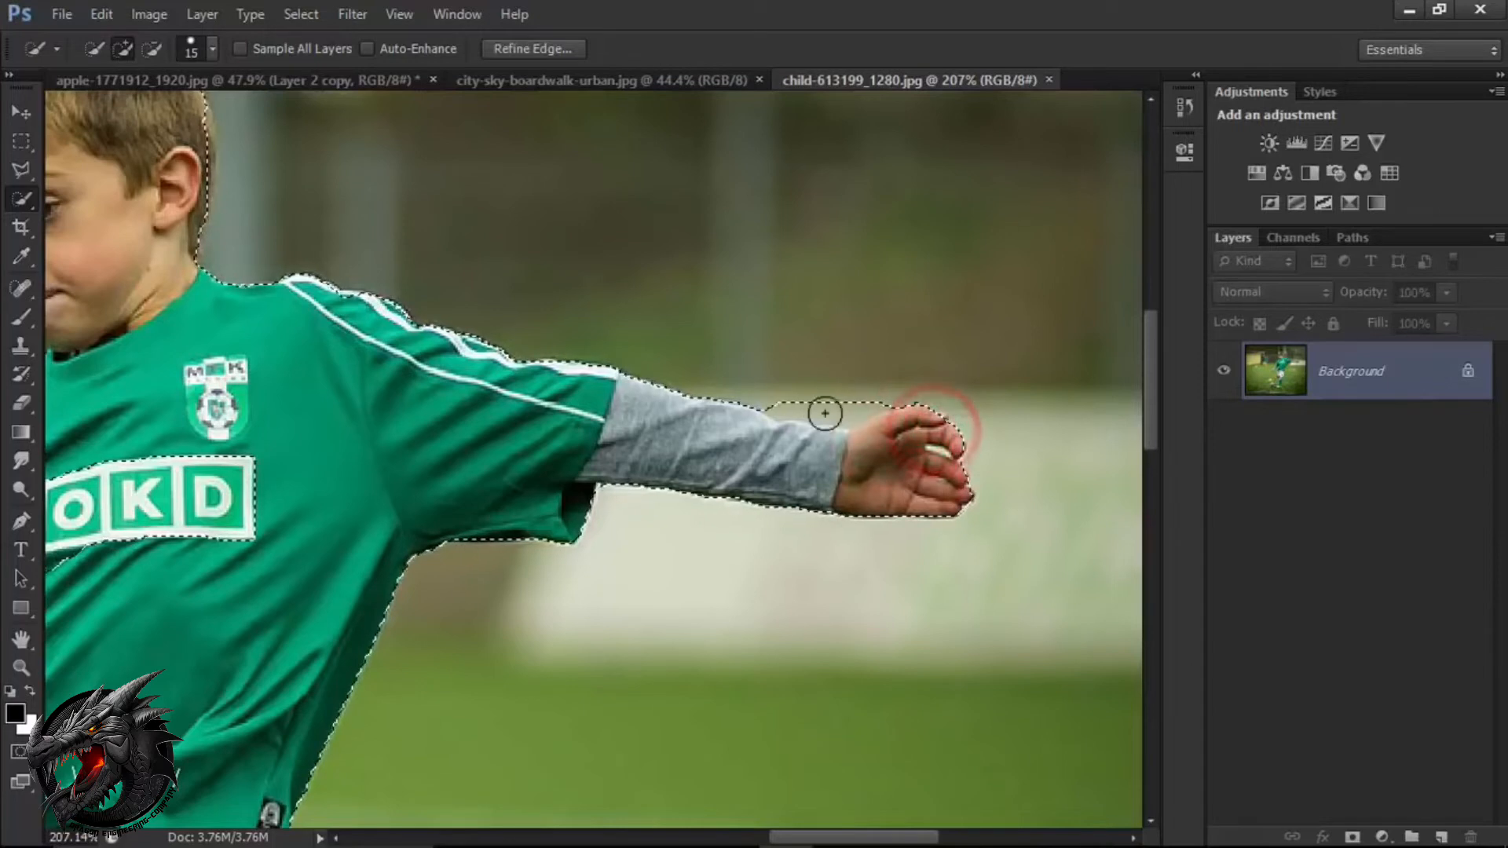
pyautogui.press('alt')
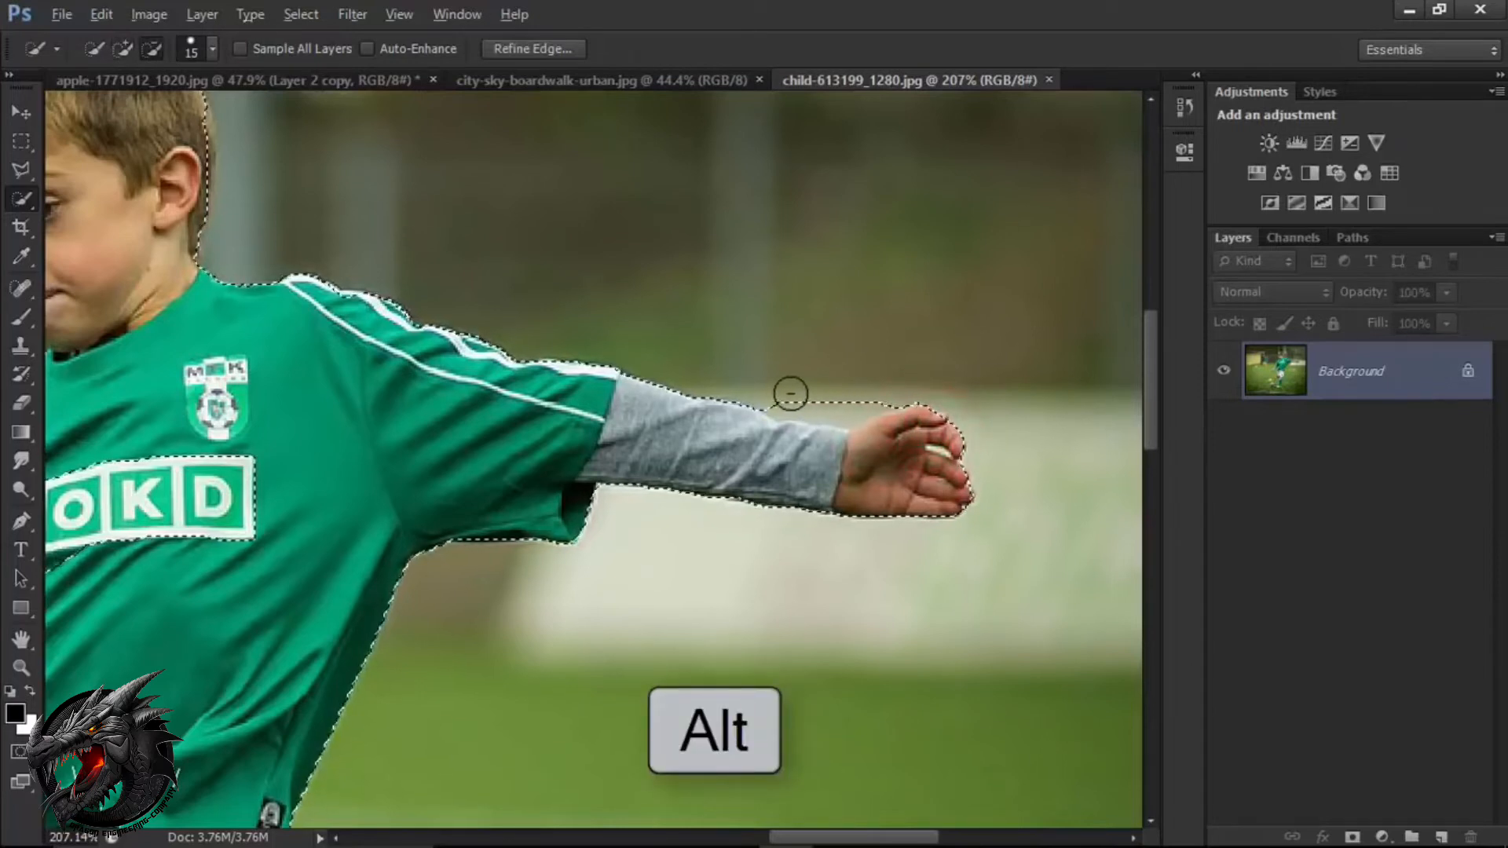
pyautogui.moveTo(784, 393)
pyautogui.mouseDown()
pyautogui.moveTo(838, 400)
pyautogui.moveTo(910, 381)
pyautogui.mouseUp()
# Extend the selection over the boy's other arm and hand and the adjoining shirt area.
pyautogui.moveTo(426, 506)
pyautogui.mouseDown()
pyautogui.moveTo(676, 432)
pyautogui.moveTo(848, 358)
pyautogui.mouseUp()
pyautogui.moveTo(581, 338); pyautogui.dragTo(503, 357)
pyautogui.click(434, 367)
pyautogui.moveTo(401, 286); pyautogui.dragTo(337, 440)
pyautogui.moveTo(546, 534); pyautogui.dragTo(710, 323)
pyautogui.moveTo(440, 313); pyautogui.dragTo(412, 375)
pyautogui.moveTo(404, 421)
pyautogui.mouseDown()
pyautogui.moveTo(256, 583)
pyautogui.moveTo(106, 497)
pyautogui.mouseUp()
# Extend the selection over the boy's white shorts, both legs, the green sock and the shoe.
pyautogui.moveTo(482, 482)
pyautogui.mouseDown()
pyautogui.moveTo(535, 613)
pyautogui.moveTo(563, 369)
pyautogui.moveTo(539, 336)
pyautogui.mouseUp()
pyautogui.click(414, 422)
pyautogui.click(775, 291)
pyautogui.moveTo(451, 448)
pyautogui.mouseDown()
pyautogui.moveTo(474, 502)
pyautogui.moveTo(456, 341)
pyautogui.mouseUp()
pyautogui.moveTo(528, 357); pyautogui.dragTo(479, 597)
pyautogui.moveTo(472, 404); pyautogui.dragTo(571, 428)
pyautogui.click(573, 423)
pyautogui.click(463, 432)
pyautogui.click(456, 431)
pyautogui.click(436, 533)
pyautogui.moveTo(471, 526)
pyautogui.mouseDown()
pyautogui.moveTo(440, 533)
pyautogui.moveTo(396, 627)
pyautogui.mouseUp()
pyautogui.moveTo(380, 696)
pyautogui.mouseDown()
pyautogui.moveTo(409, 707)
pyautogui.moveTo(477, 709)
pyautogui.mouseUp()
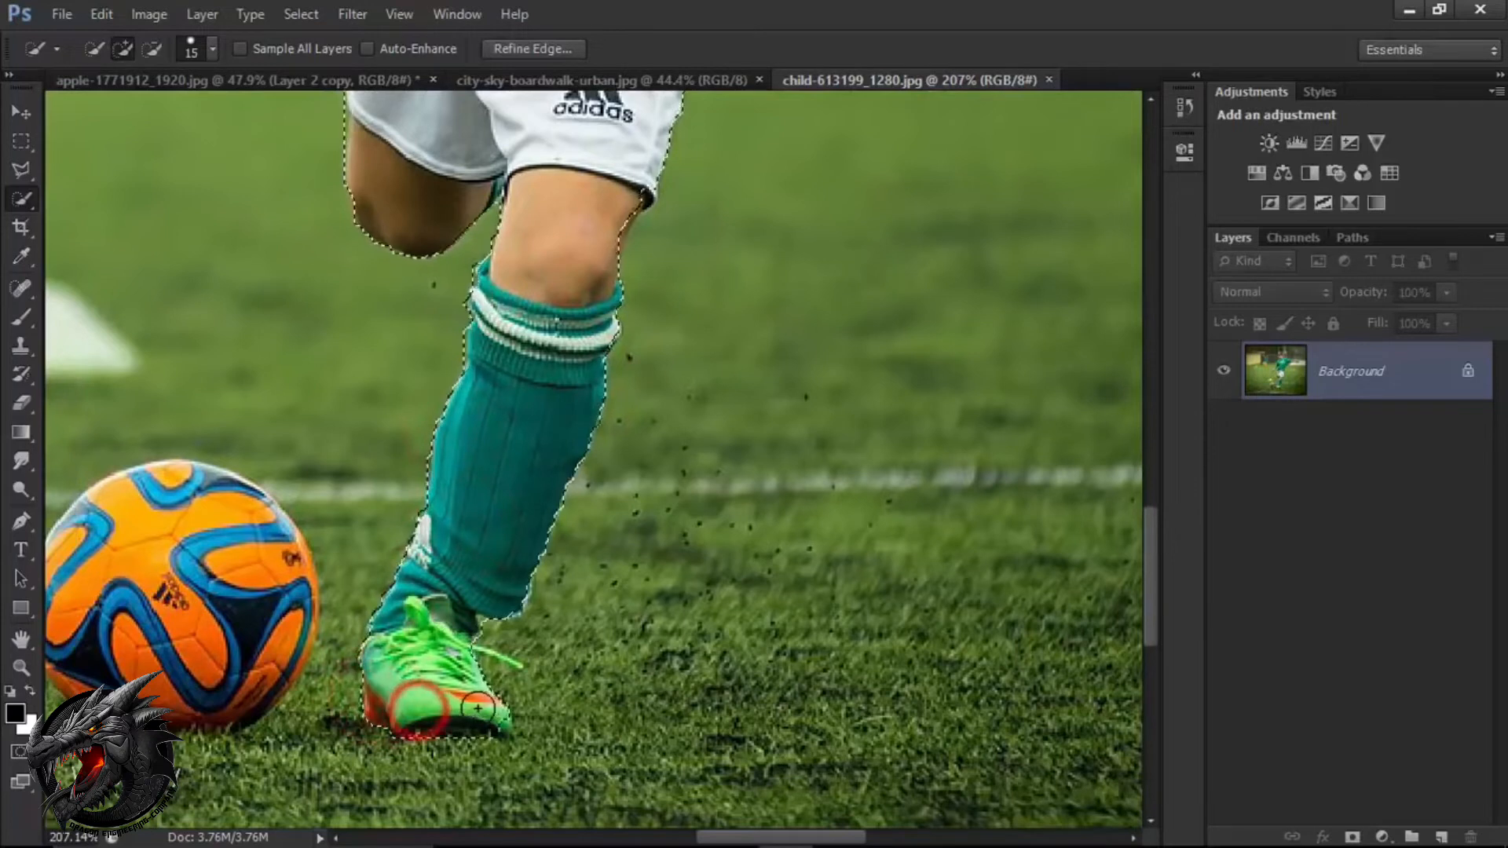
# Add the orange ball to the selection with a circular Elliptical Marquee about 1.7 in across, aligned to the ball's outline.
pyautogui.moveTo(432, 566); pyautogui.dragTo(684, 561)
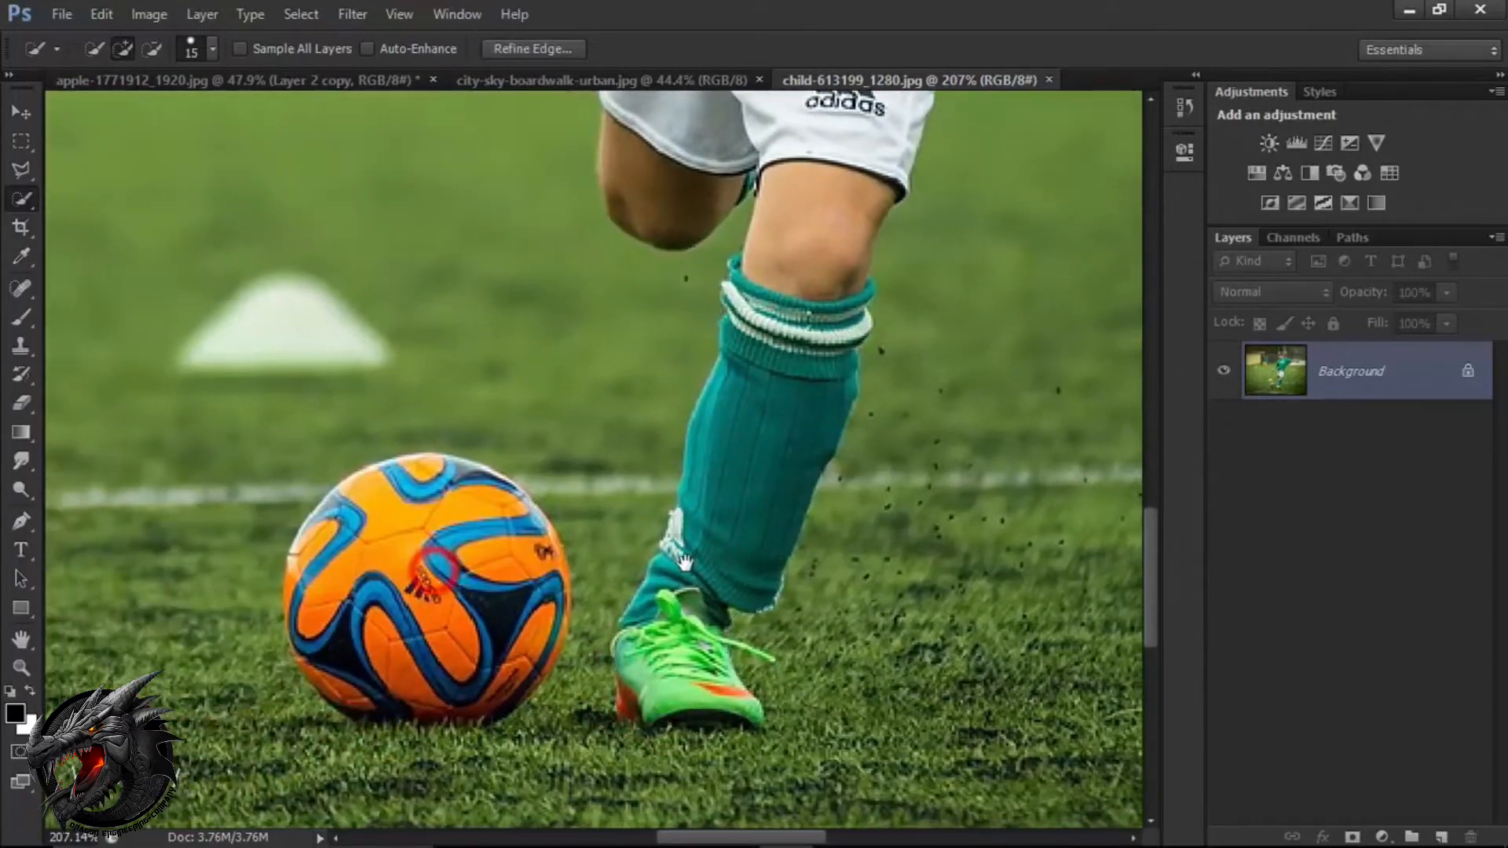
pyautogui.click(21, 140)
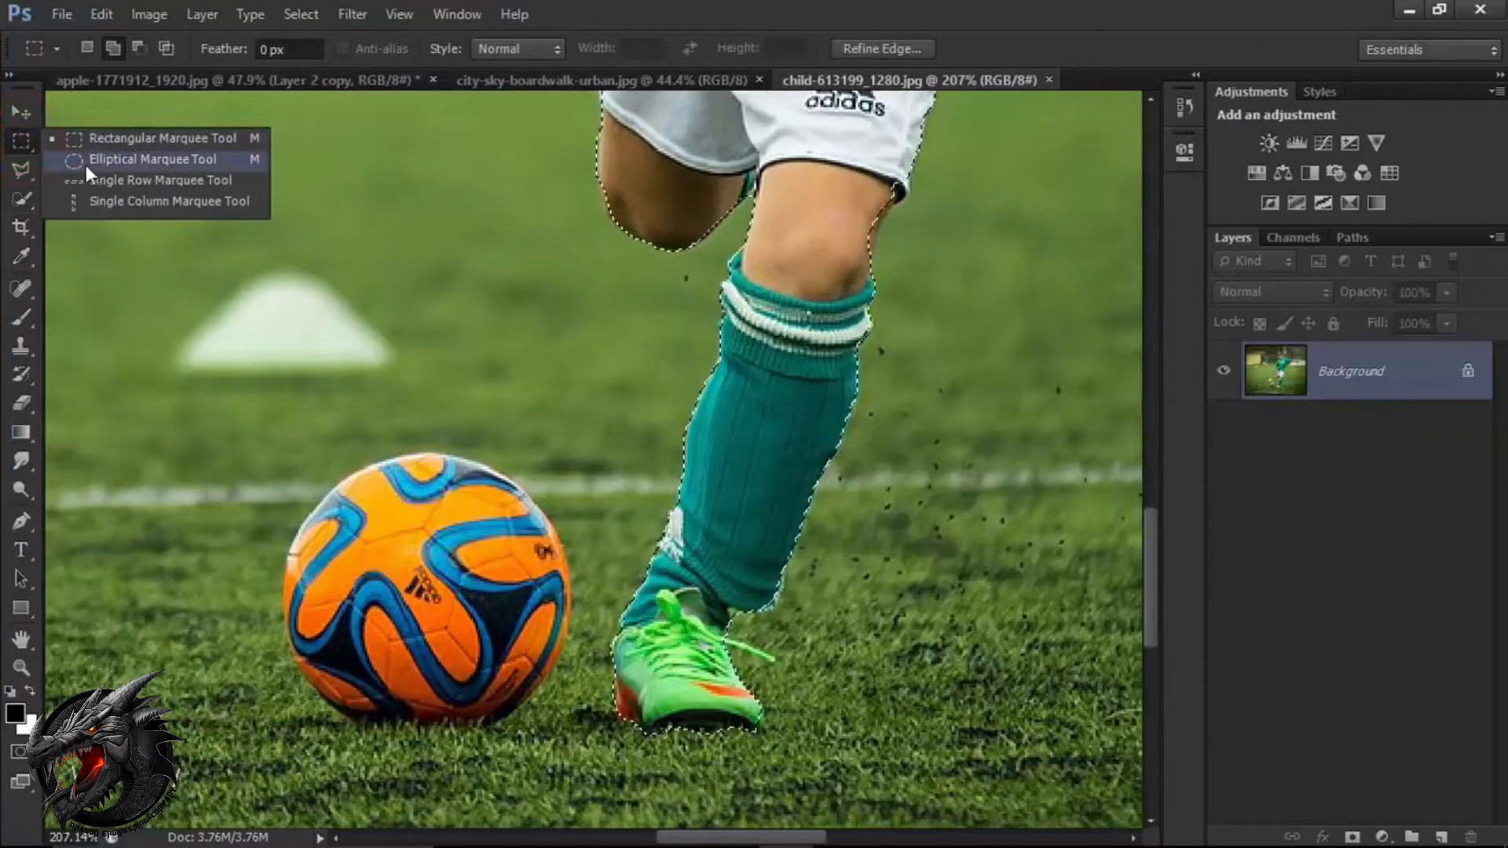
pyautogui.click(86, 160)
pyautogui.click(113, 49)
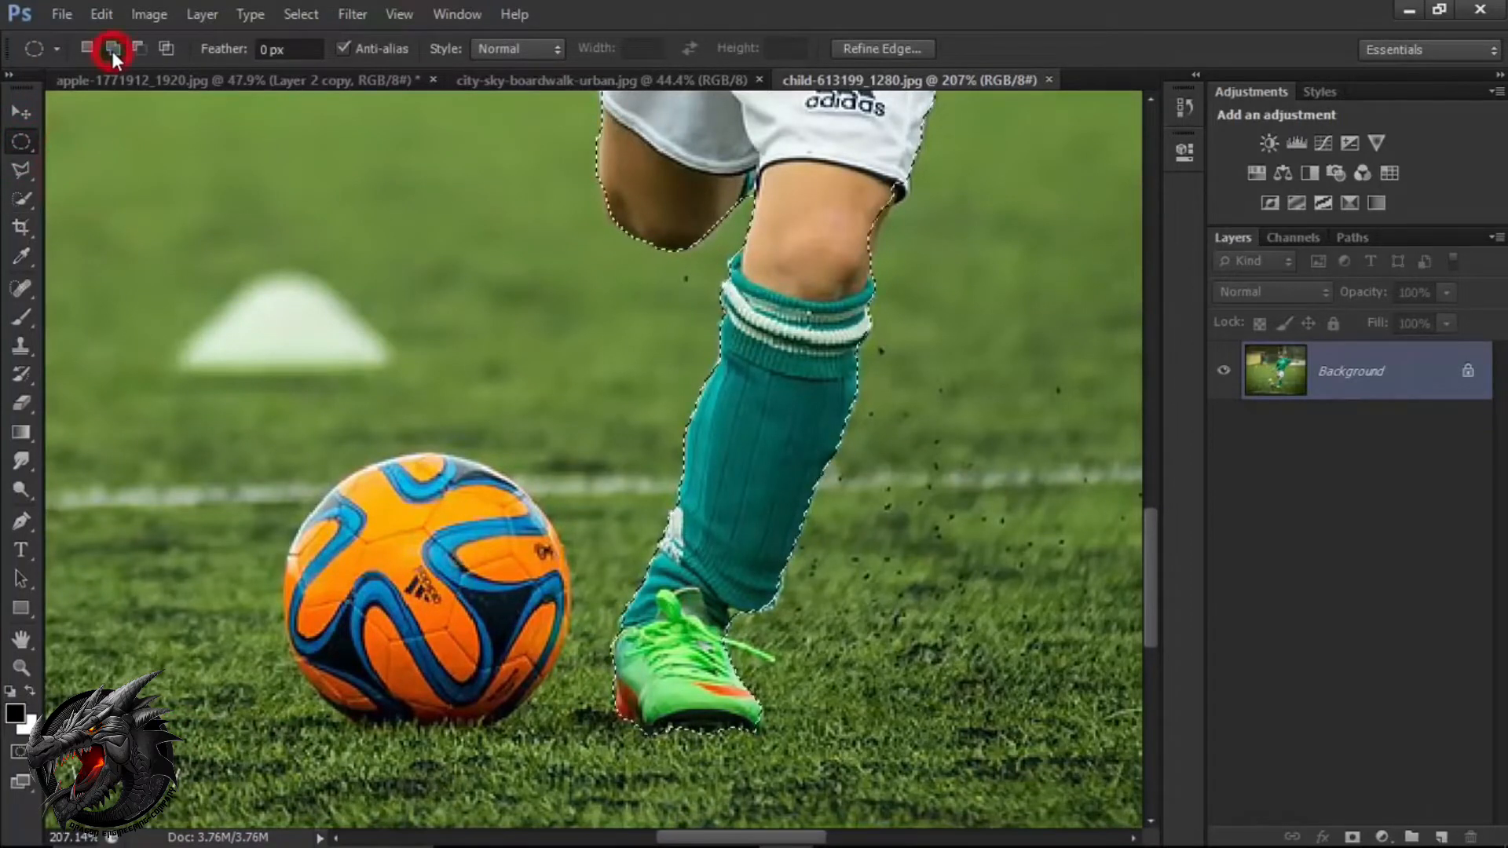
pyautogui.press('shift')
pyautogui.moveTo(322, 486); pyautogui.dragTo(564, 717)
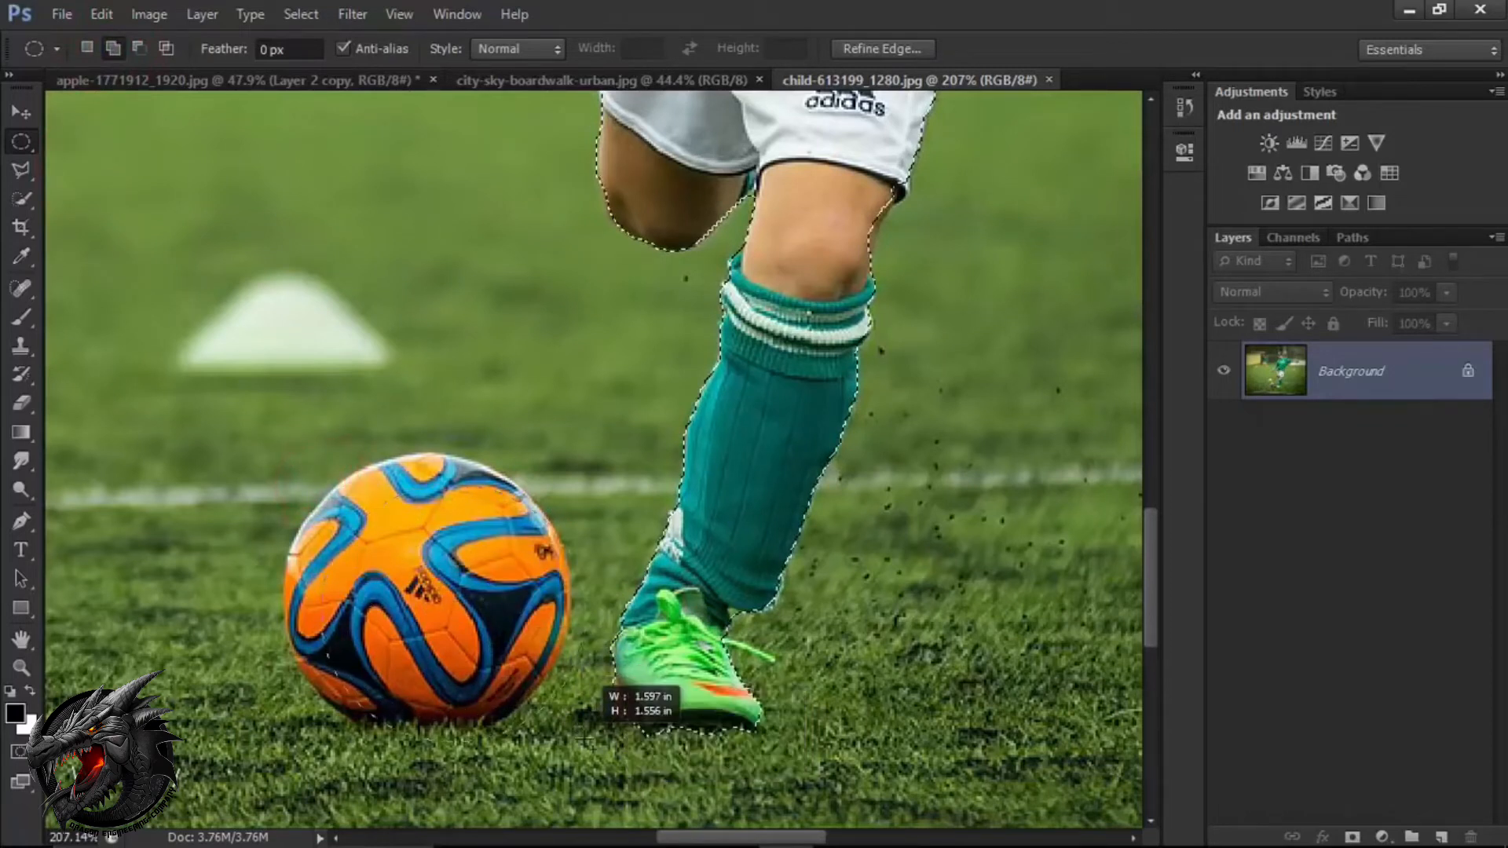
pyautogui.press('space')
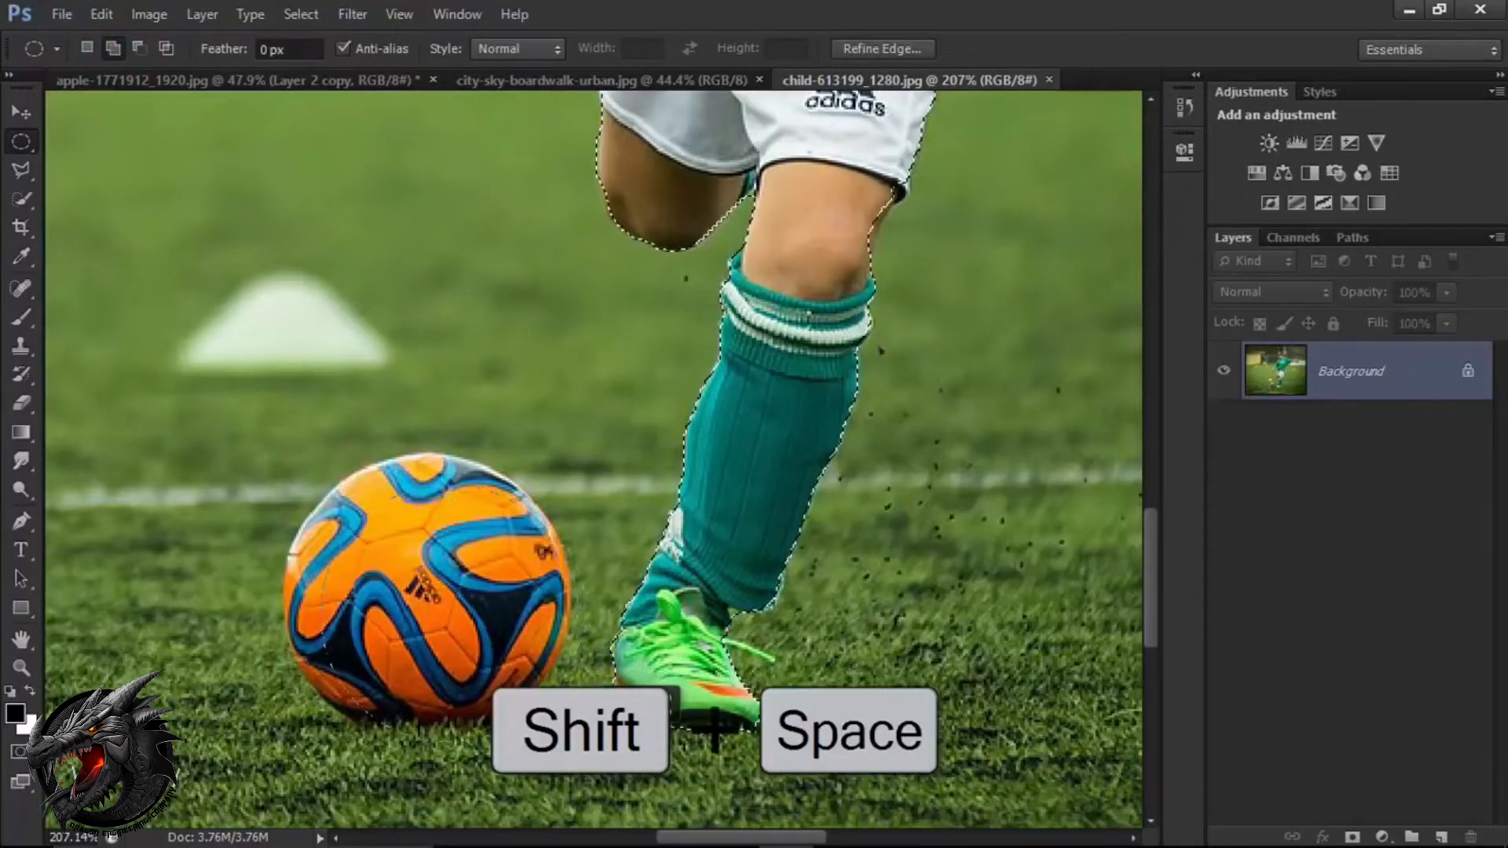
pyautogui.moveTo(549, 696); pyautogui.dragTo(554, 712)
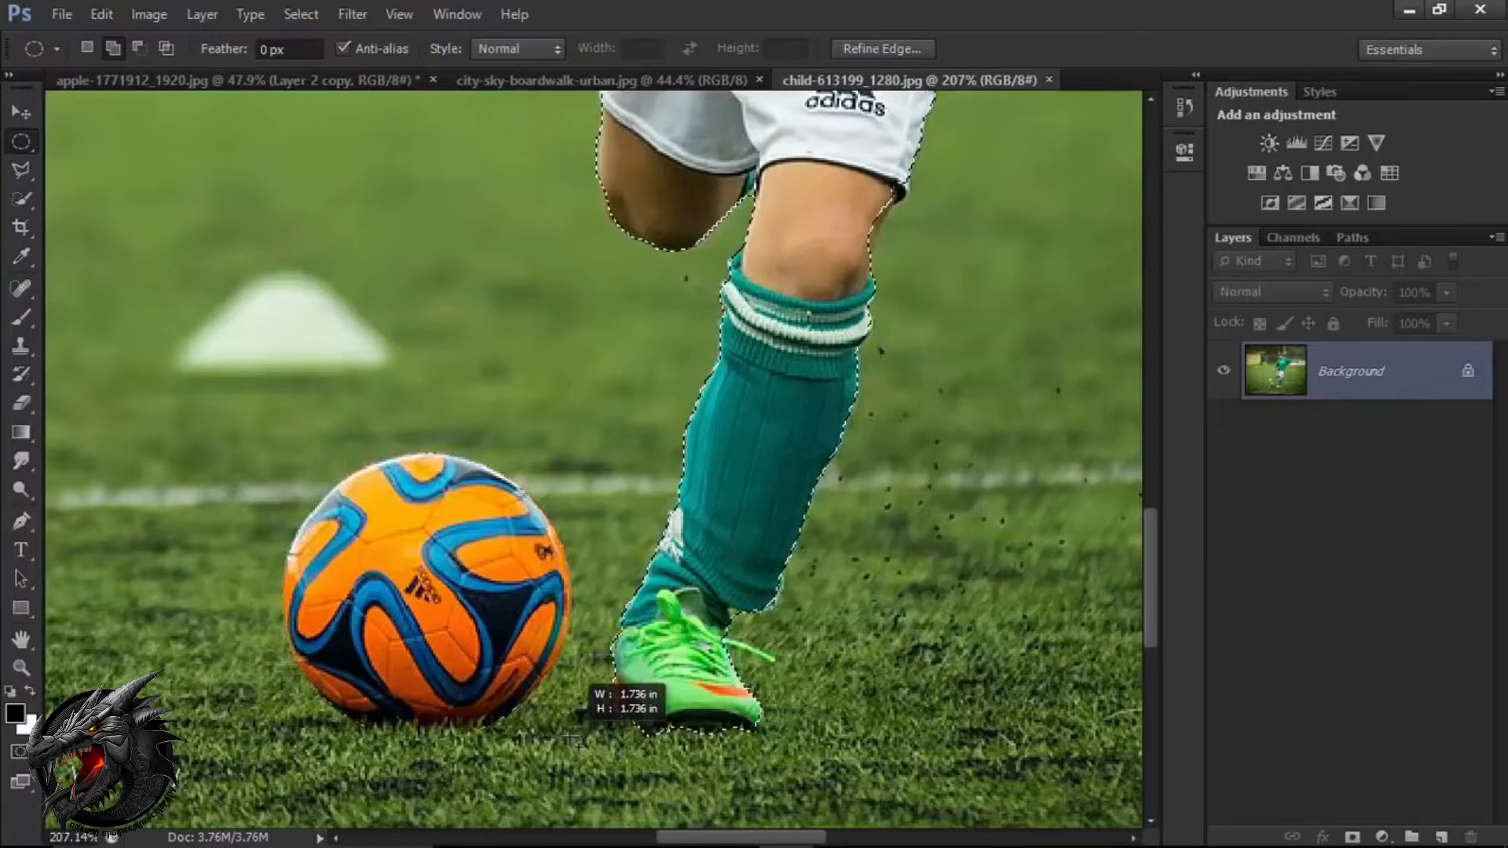
pyautogui.moveTo(571, 741); pyautogui.dragTo(572, 741)
pyautogui.hotkey('ctrl', '0')
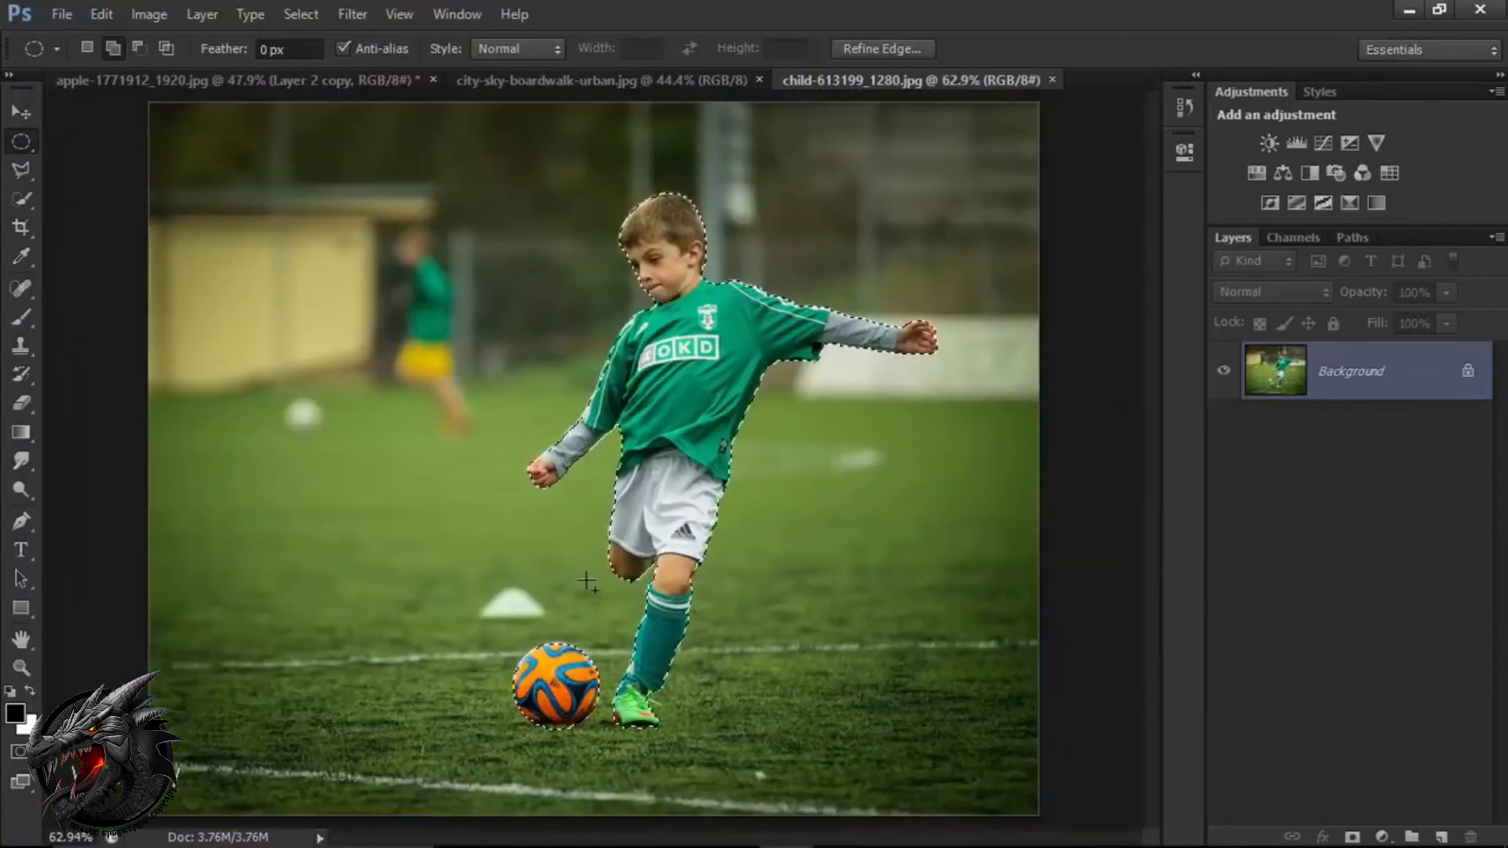
# Open Refine Edge for the combined selection of the boy and ball, ready to work on the head.
pyautogui.press('v')
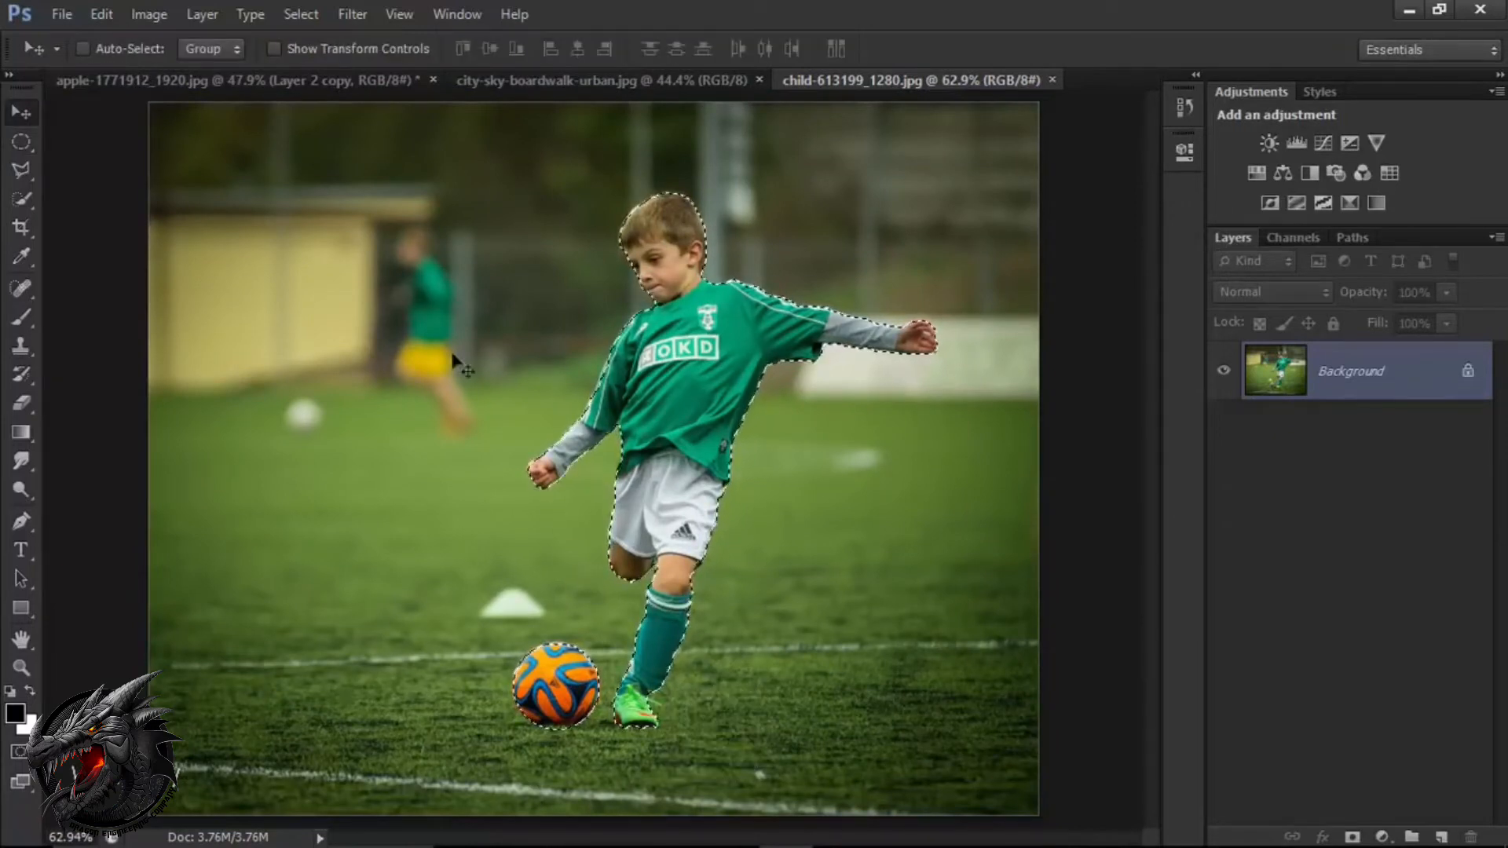
pyautogui.click(311, 11)
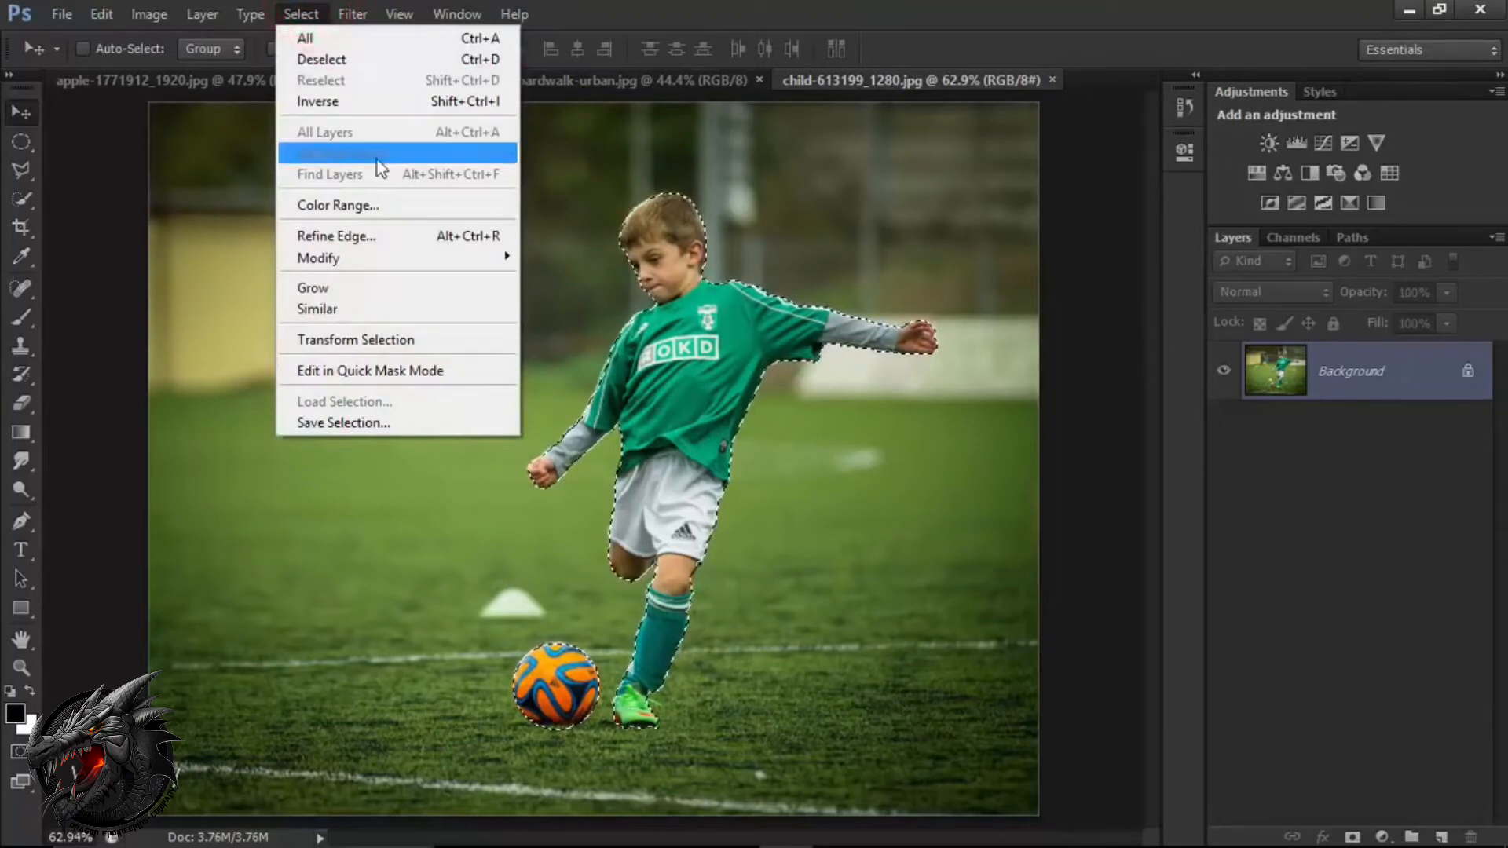
pyautogui.click(392, 237)
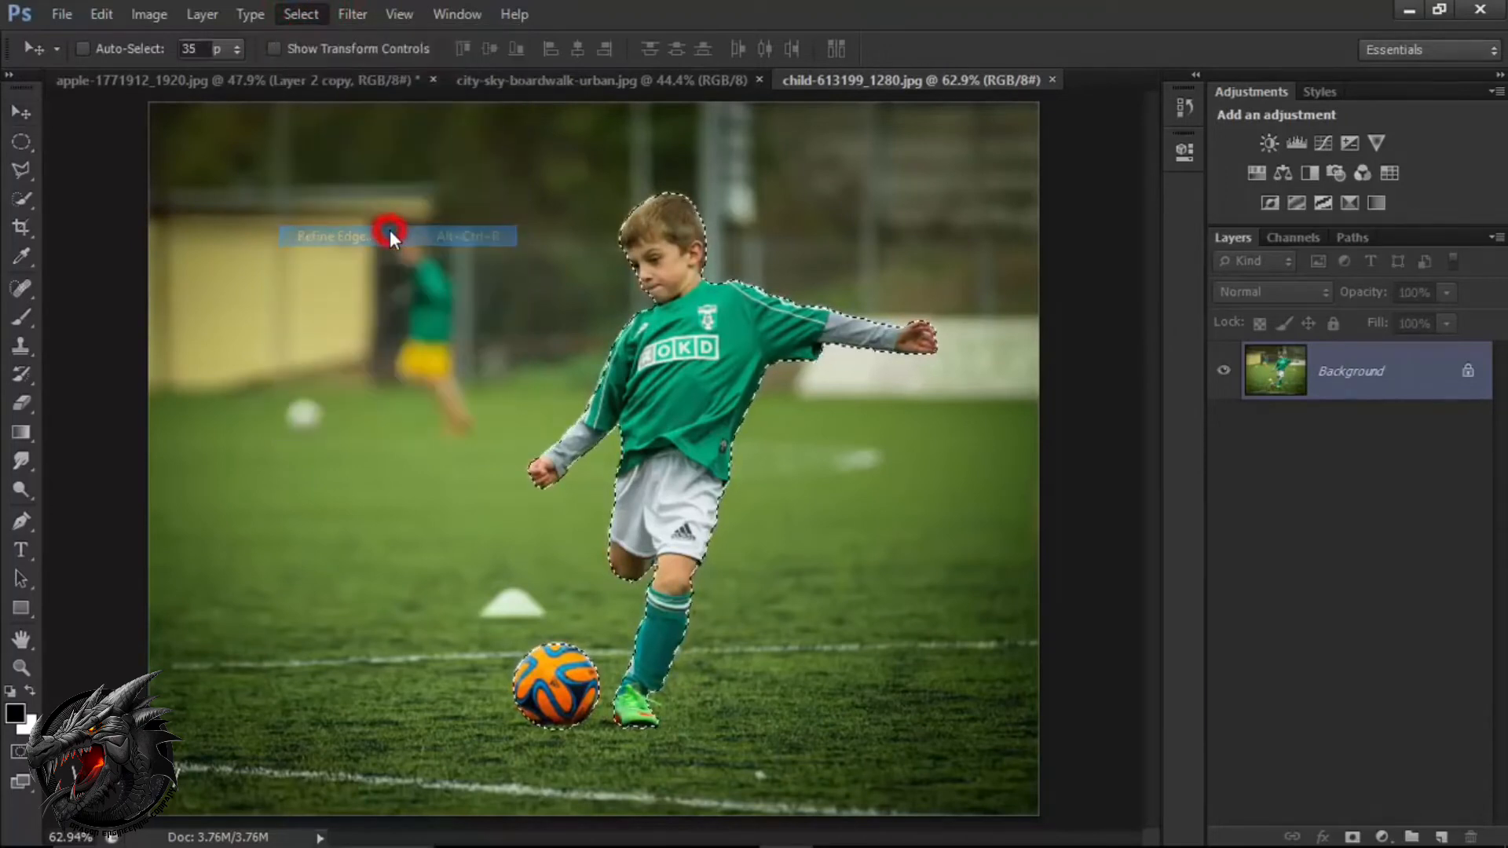
pyautogui.click(743, 45)
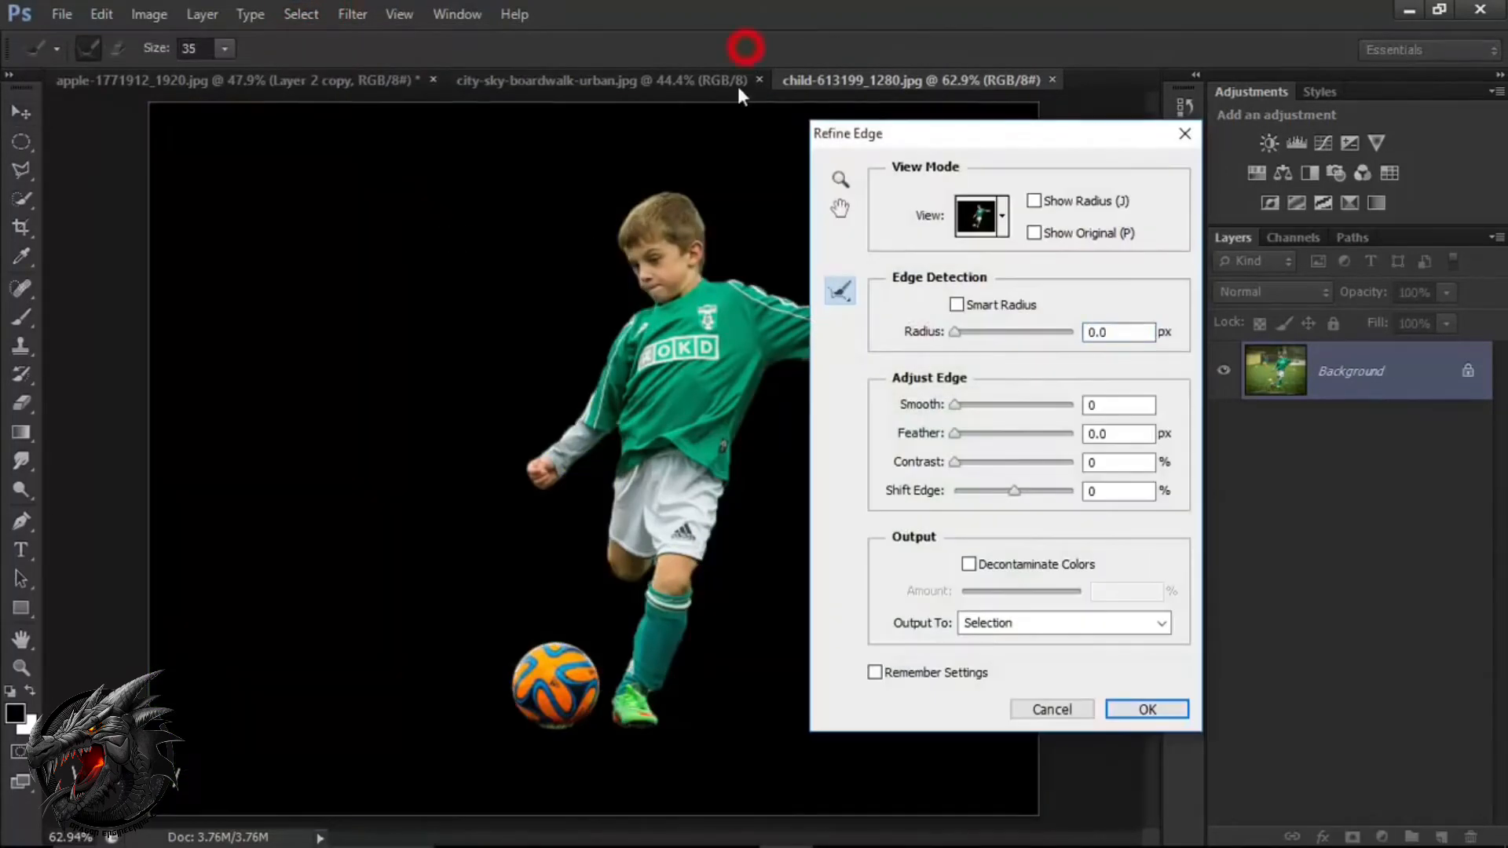
pyautogui.scroll(3, 711, 247)
pyautogui.moveTo(653, 339); pyautogui.dragTo(451, 420)
# Set the Refine Radius brush size to 10 and paint along the hair edge from the forehead around to behind the ear.
pyautogui.click(224, 49)
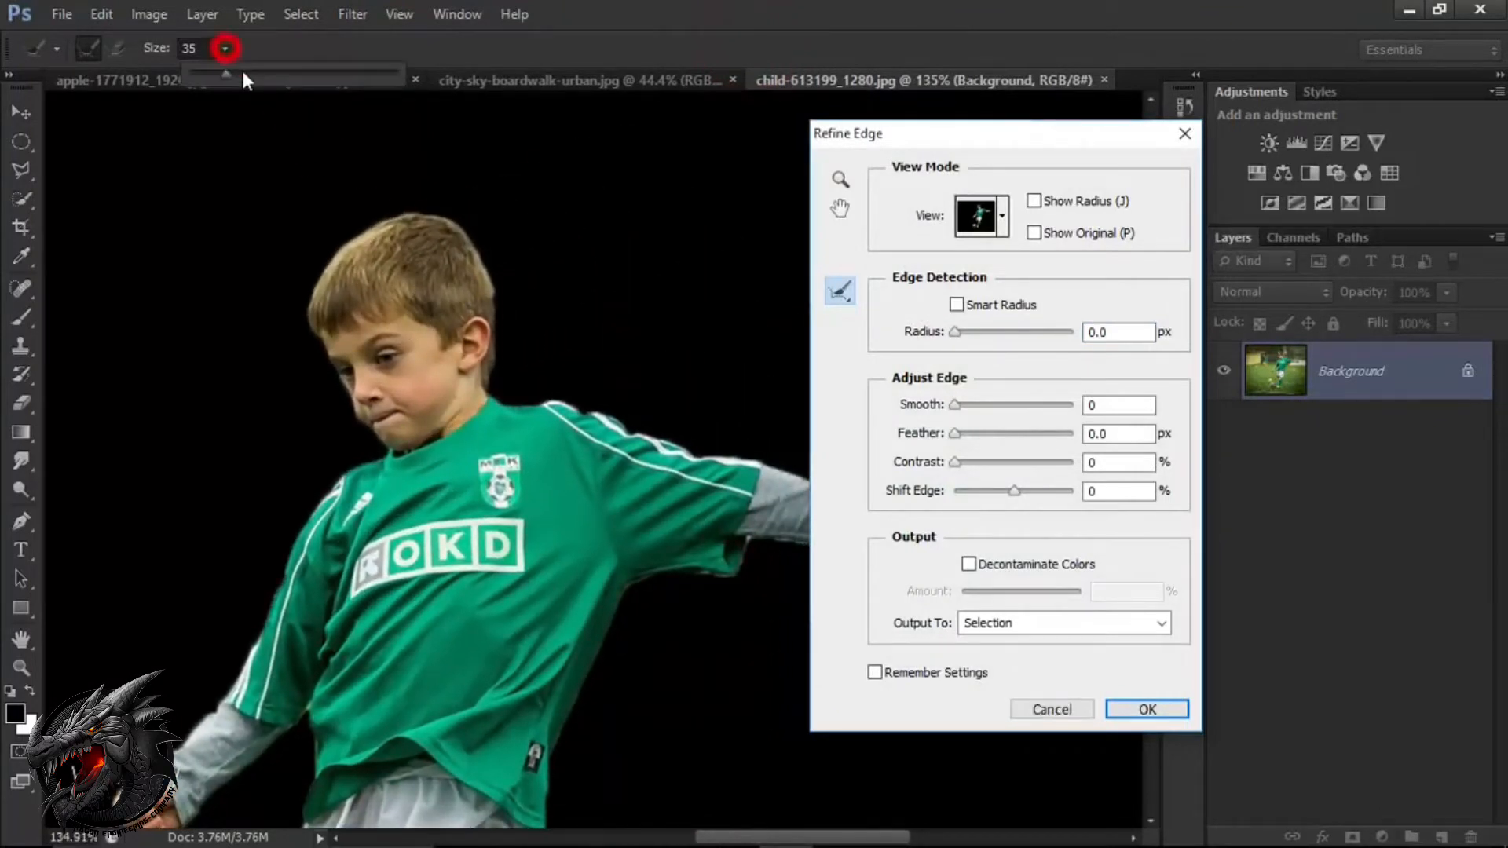
pyautogui.moveTo(212, 79); pyautogui.dragTo(204, 76)
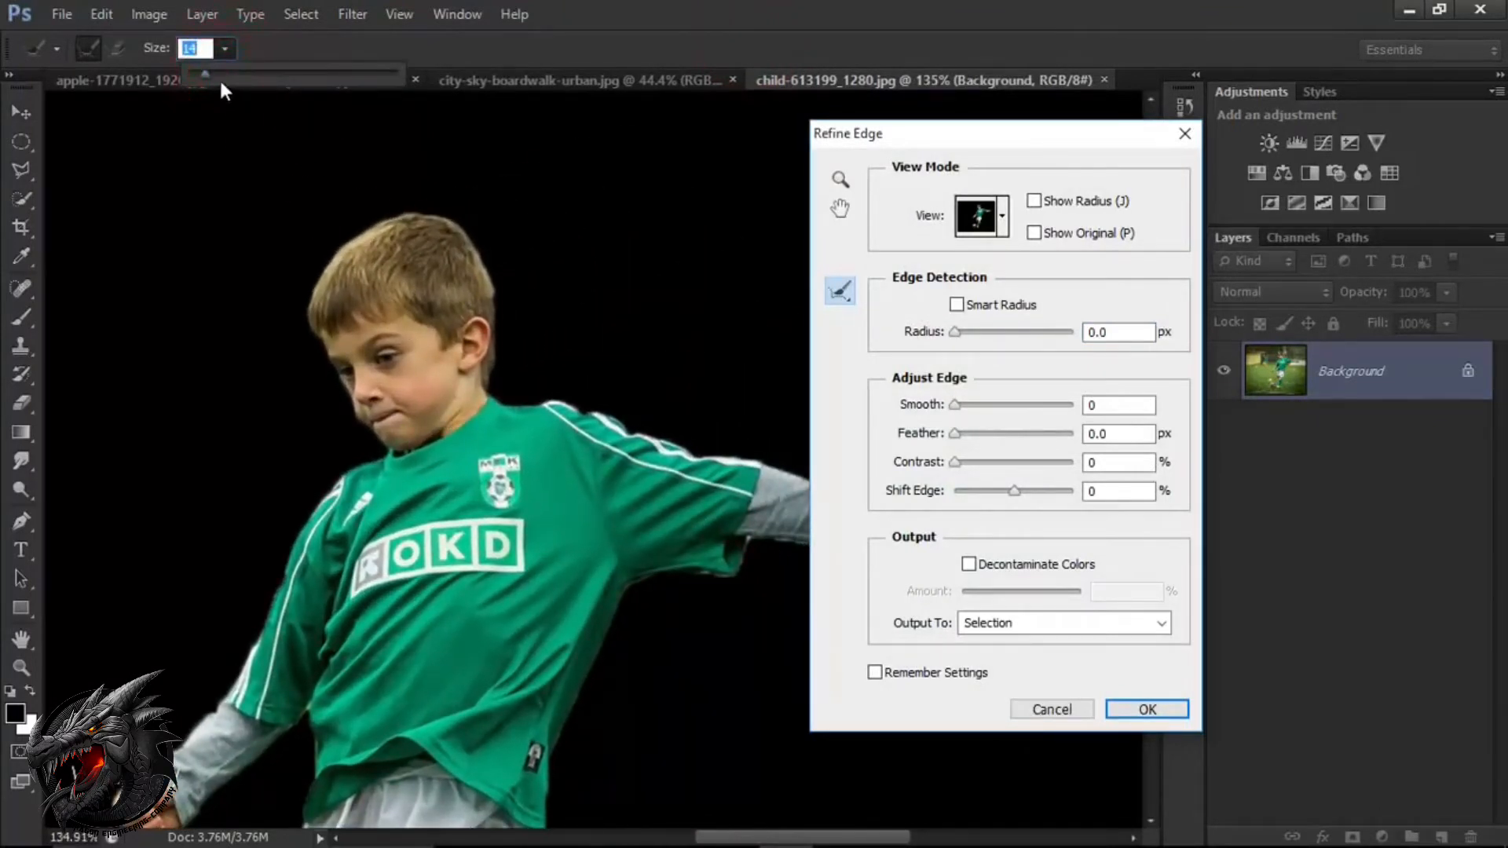
pyautogui.click(315, 283)
pyautogui.press('[')
pyautogui.moveTo(316, 278)
pyautogui.mouseDown()
pyautogui.moveTo(318, 314)
pyautogui.moveTo(333, 245)
pyautogui.moveTo(422, 218)
pyautogui.moveTo(471, 243)
pyautogui.mouseUp()
pyautogui.moveTo(471, 244); pyautogui.dragTo(488, 369)
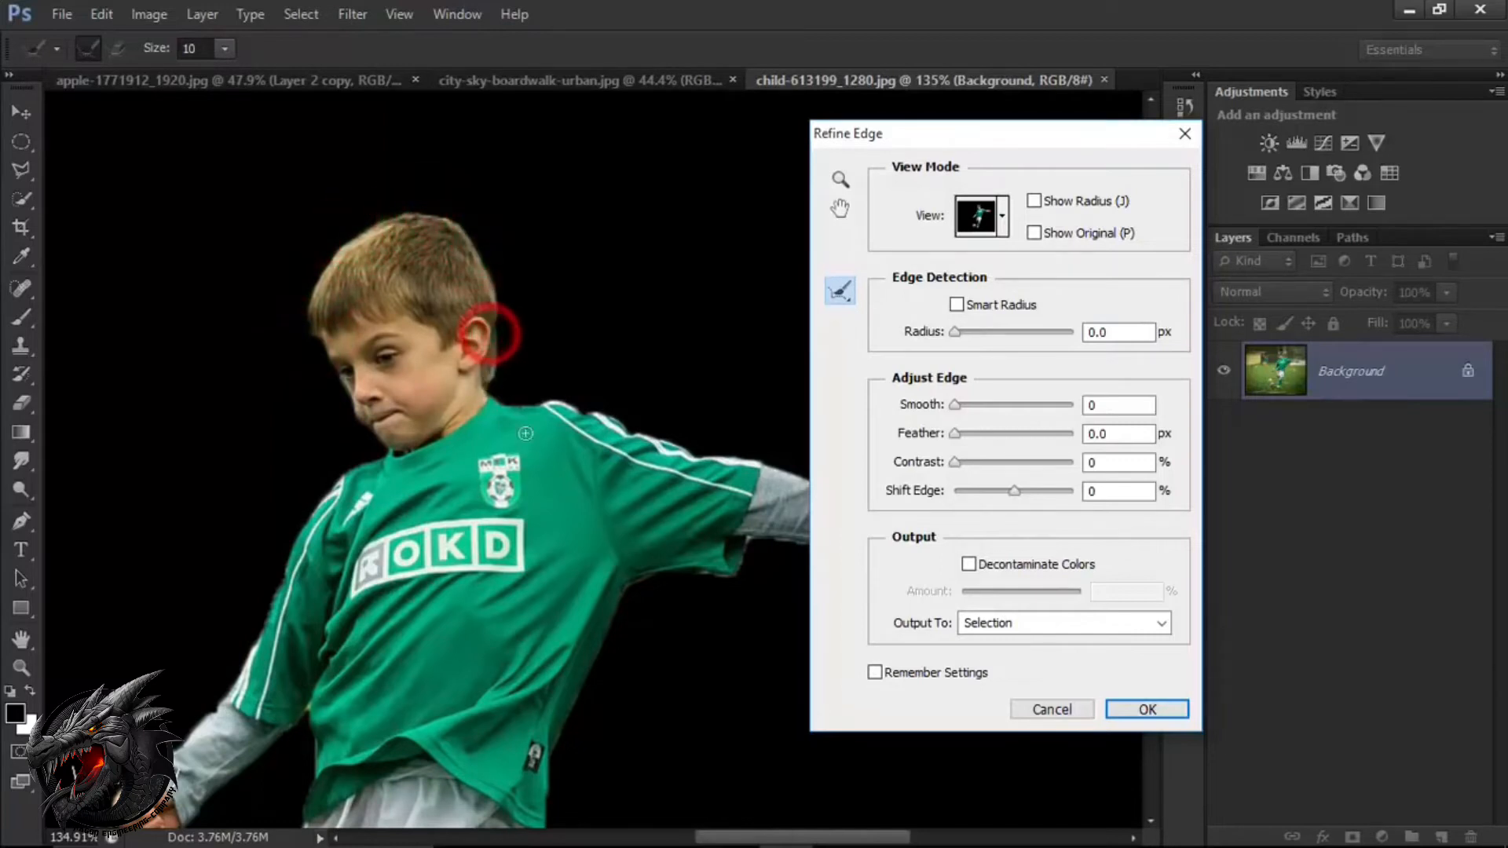
# Refine the selection edges along the shirt, both sleeves and both hands with the Refine Radius brush.
pyautogui.moveTo(448, 549); pyautogui.dragTo(495, 433)
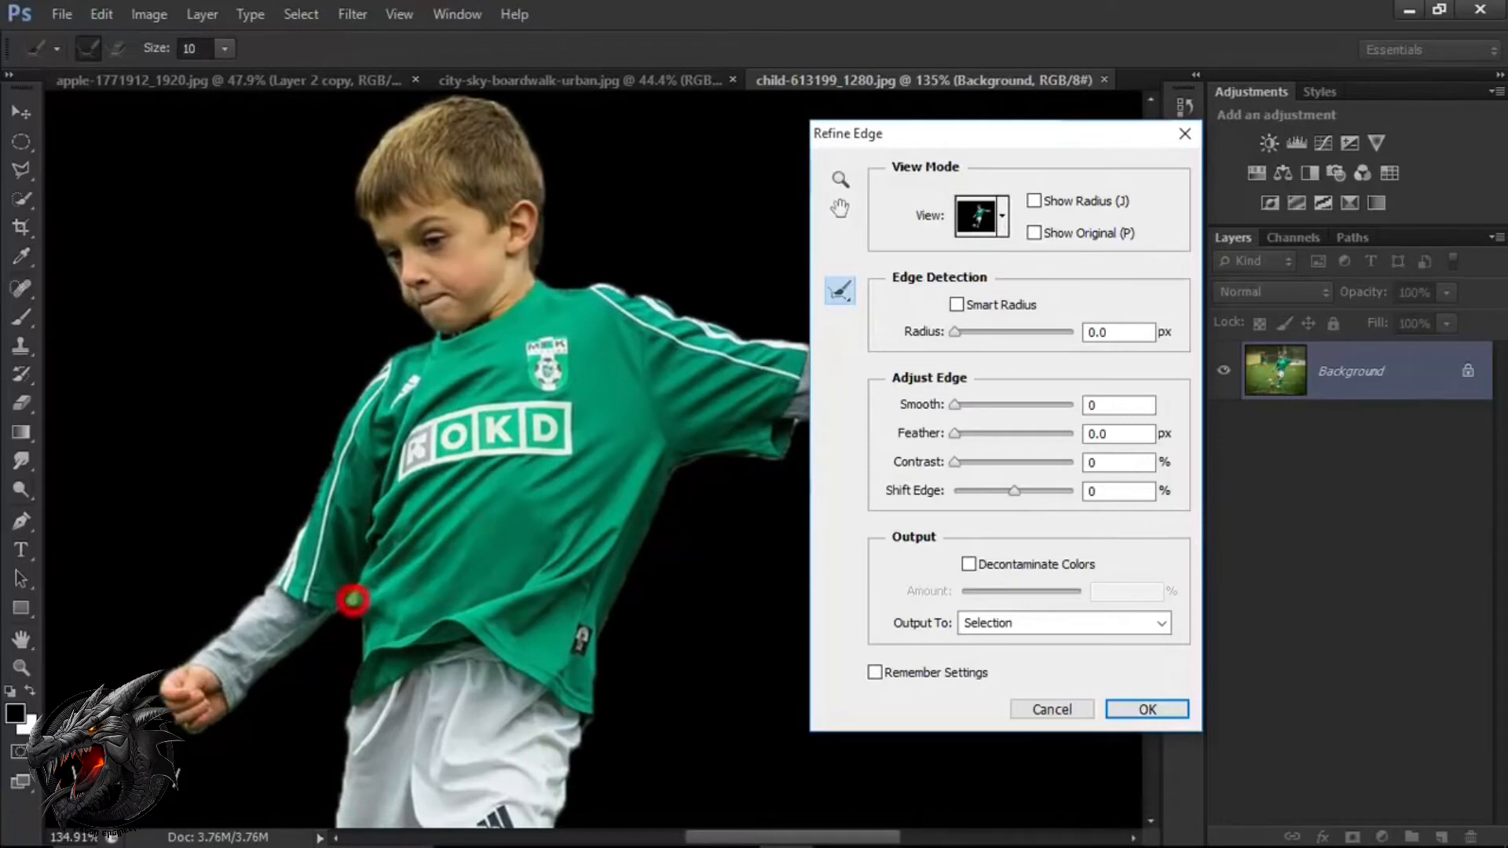
pyautogui.moveTo(189, 723)
pyautogui.mouseDown()
pyautogui.moveTo(219, 705)
pyautogui.moveTo(253, 641)
pyautogui.moveTo(291, 637)
pyautogui.moveTo(223, 704)
pyautogui.mouseUp()
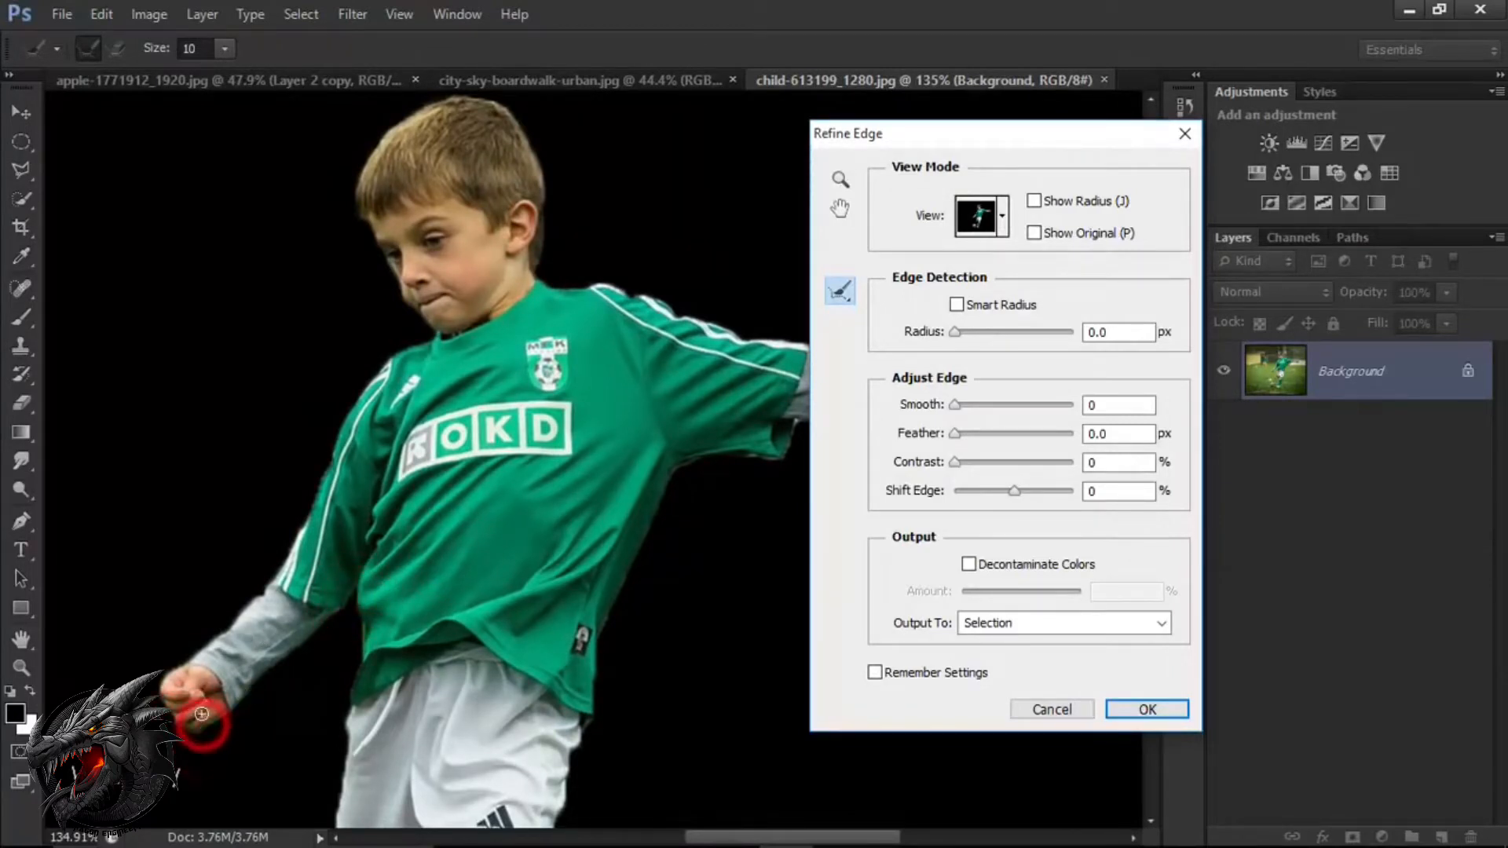
pyautogui.moveTo(447, 680); pyautogui.dragTo(129, 550)
pyautogui.moveTo(404, 562); pyautogui.dragTo(275, 644)
pyautogui.moveTo(344, 556); pyautogui.dragTo(427, 611)
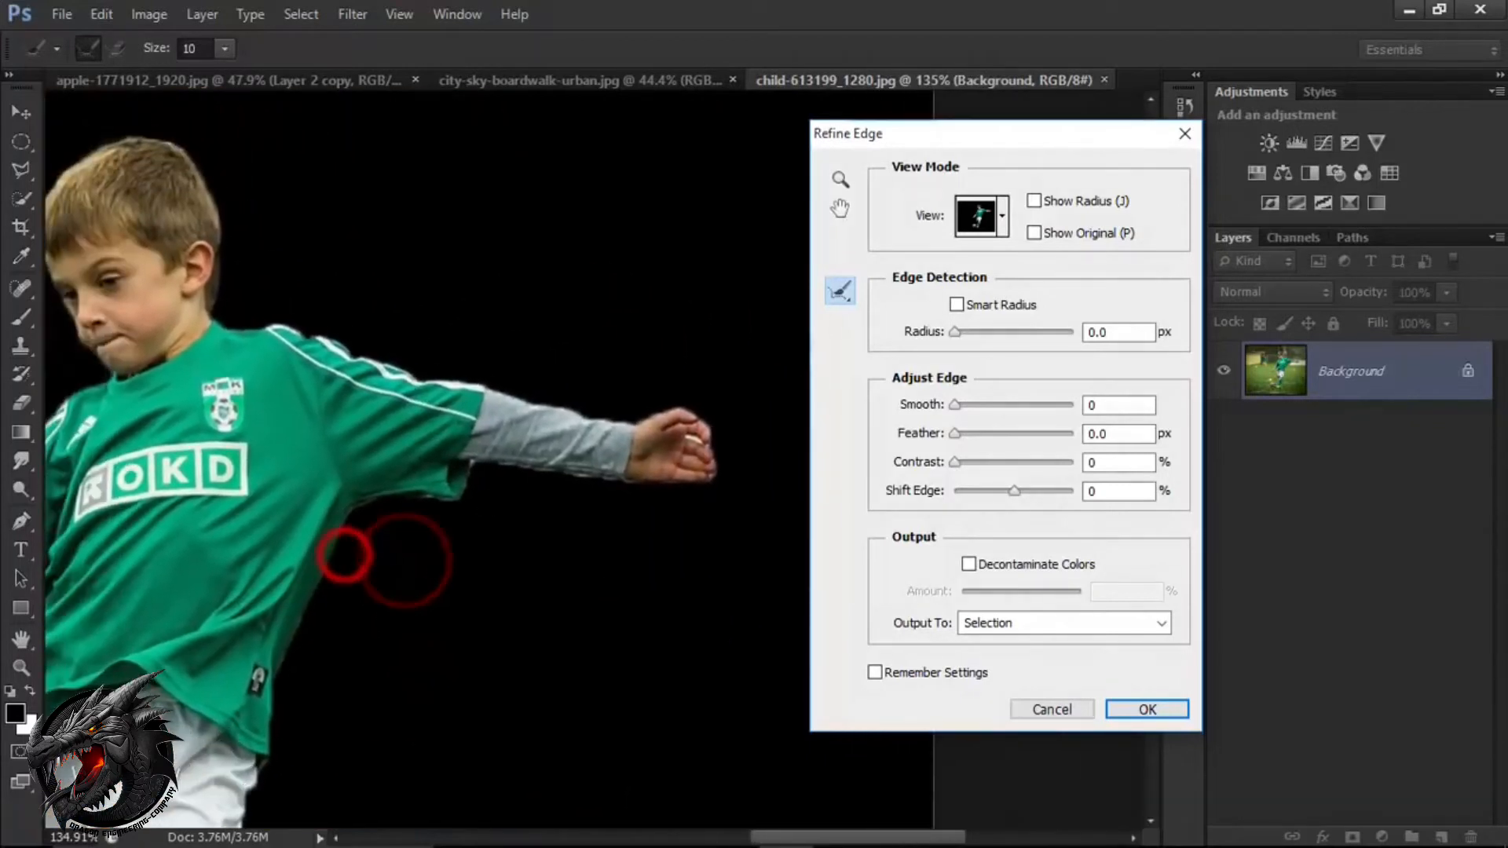
pyautogui.moveTo(494, 464); pyautogui.dragTo(558, 470)
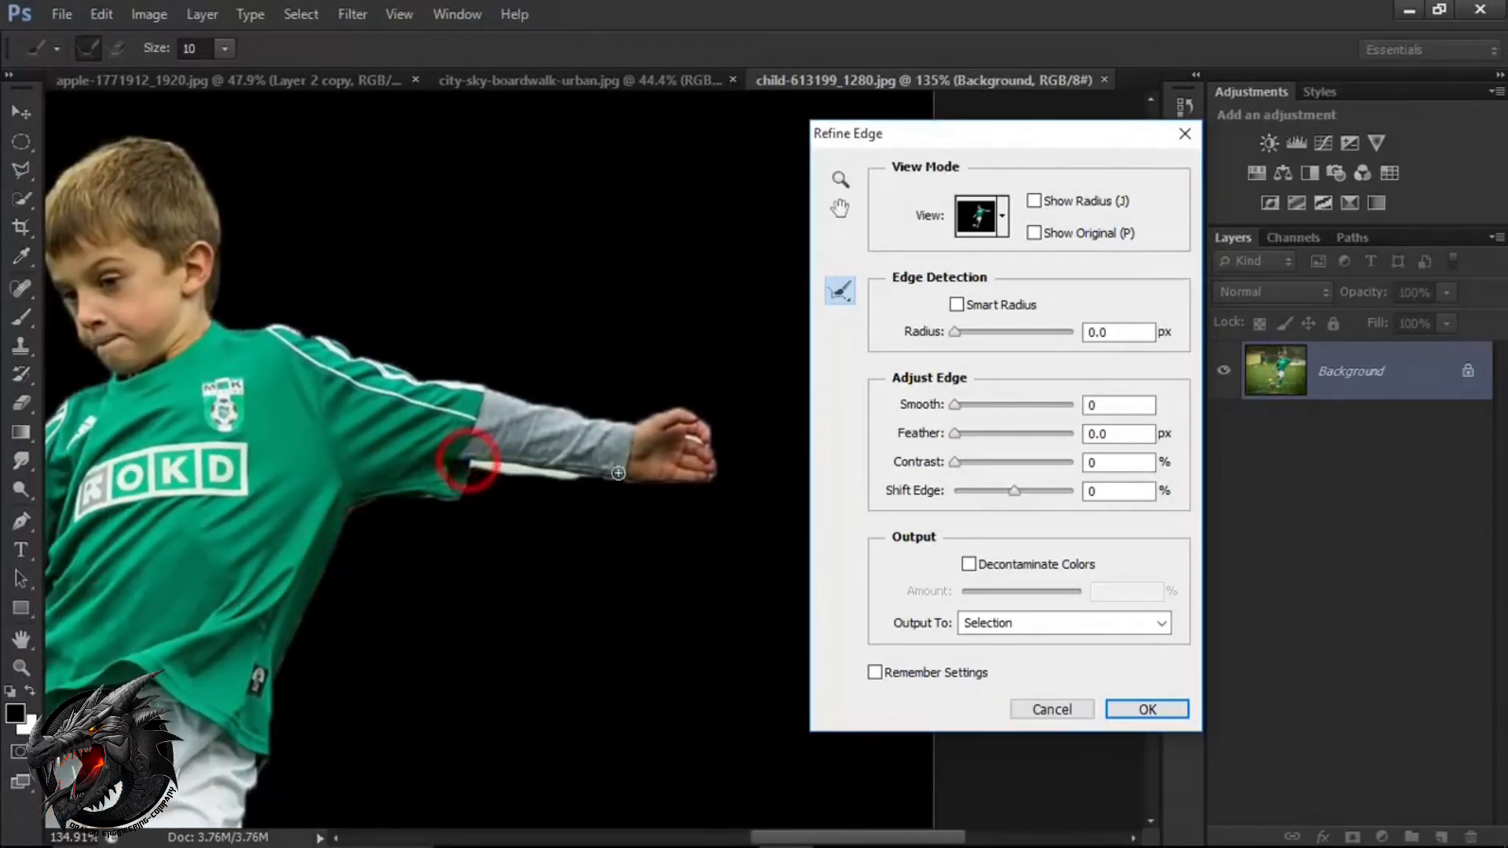
pyautogui.click(716, 474)
# Refine the selection edges around the shorts, legs and shoe, and brush away the grass fringe beneath the ball.
pyautogui.moveTo(468, 571)
pyautogui.mouseDown()
pyautogui.moveTo(580, 520)
pyautogui.moveTo(612, 486)
pyautogui.moveTo(583, 322)
pyautogui.mouseUp()
pyautogui.moveTo(521, 565); pyautogui.dragTo(526, 389)
pyautogui.moveTo(513, 486); pyautogui.dragTo(510, 465)
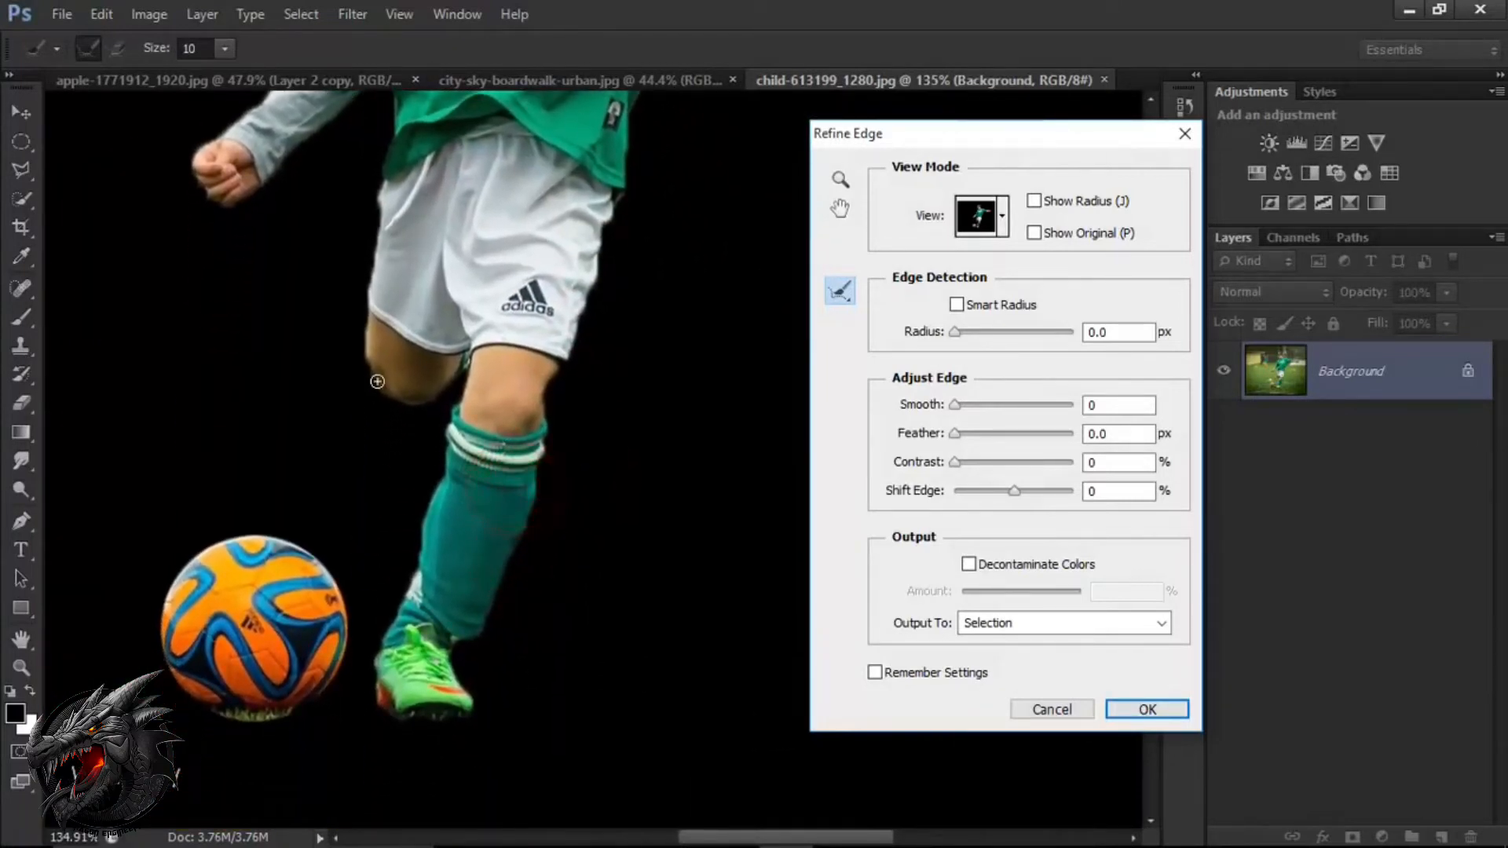
pyautogui.moveTo(437, 395); pyautogui.dragTo(442, 396)
pyautogui.moveTo(428, 572); pyautogui.dragTo(435, 551)
pyautogui.moveTo(236, 691); pyautogui.dragTo(310, 697)
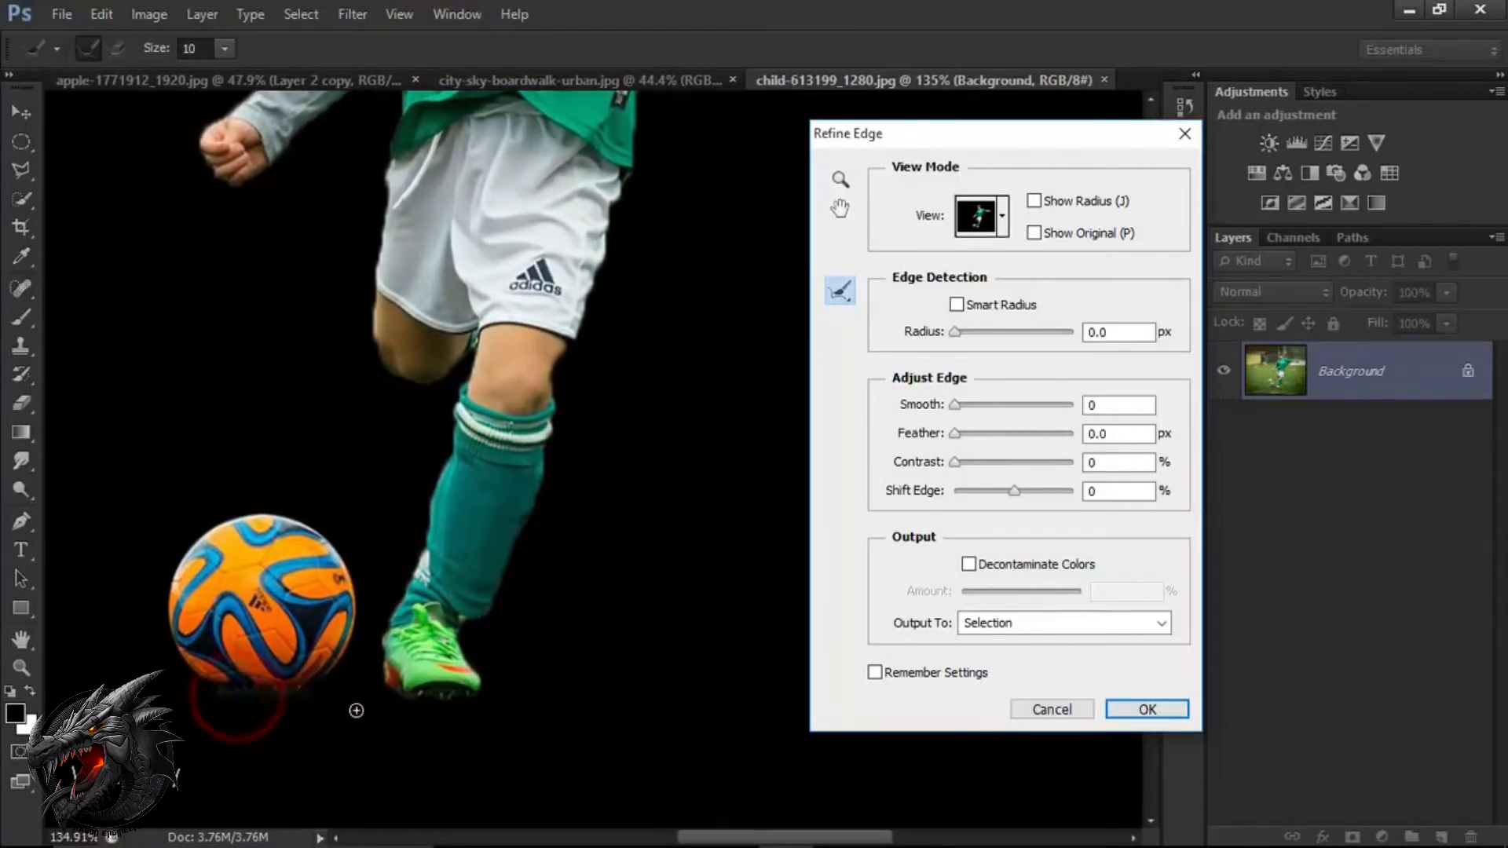
pyautogui.moveTo(471, 700); pyautogui.dragTo(479, 695)
# Set the Refine Edge adjustments to Smooth 6 and Contrast 40%.
pyautogui.moveTo(472, 520); pyautogui.dragTo(462, 594)
pyautogui.moveTo(511, 482)
pyautogui.mouseDown()
pyautogui.moveTo(500, 542)
pyautogui.moveTo(488, 512)
pyautogui.moveTo(424, 606)
pyautogui.moveTo(421, 594)
pyautogui.mouseUp()
pyautogui.scroll(-8, 498, 499)
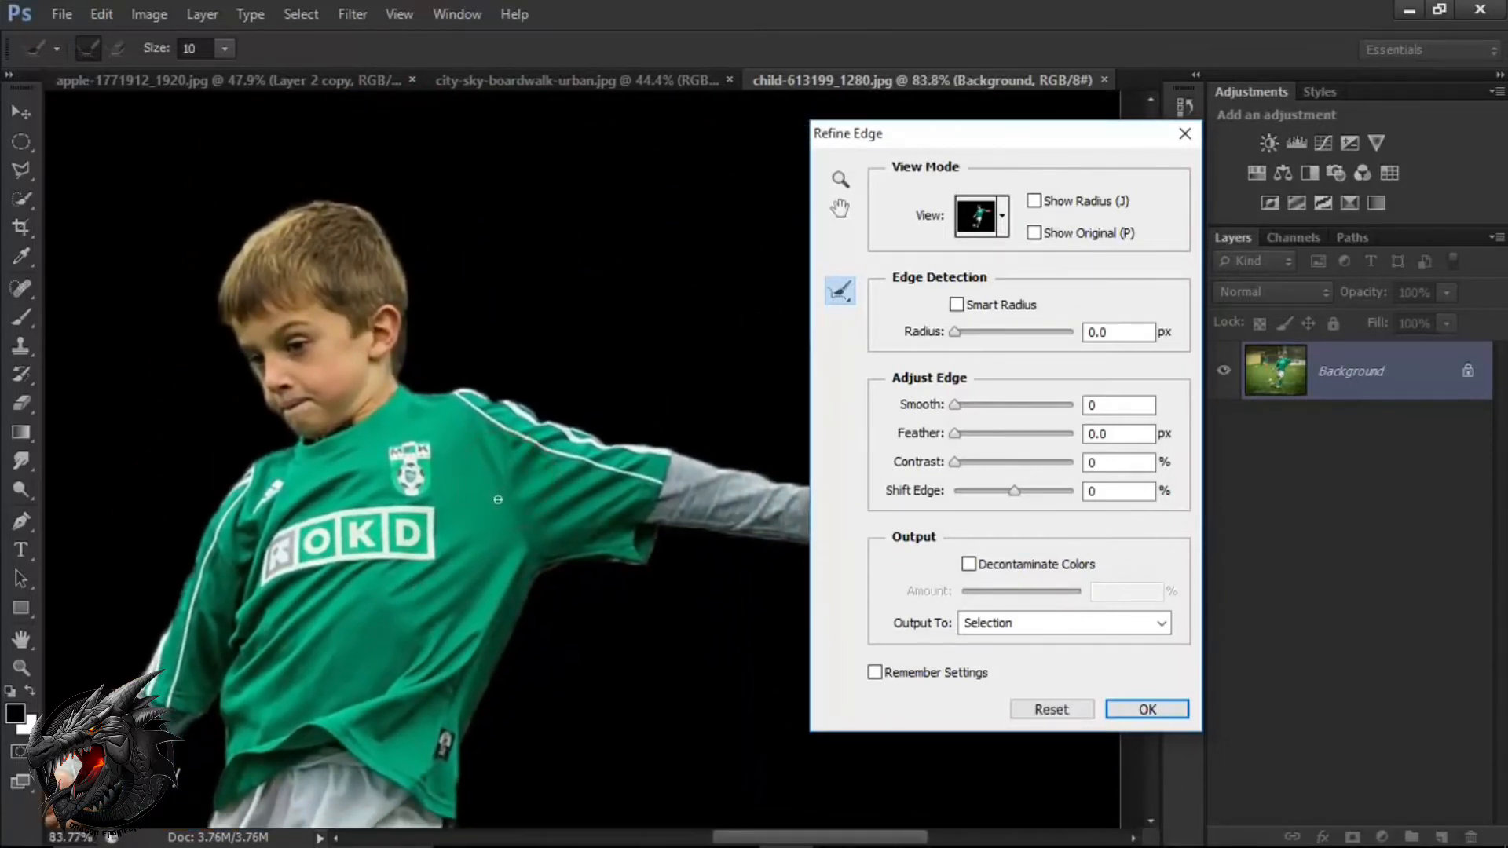
pyautogui.moveTo(943, 139); pyautogui.dragTo(966, 140)
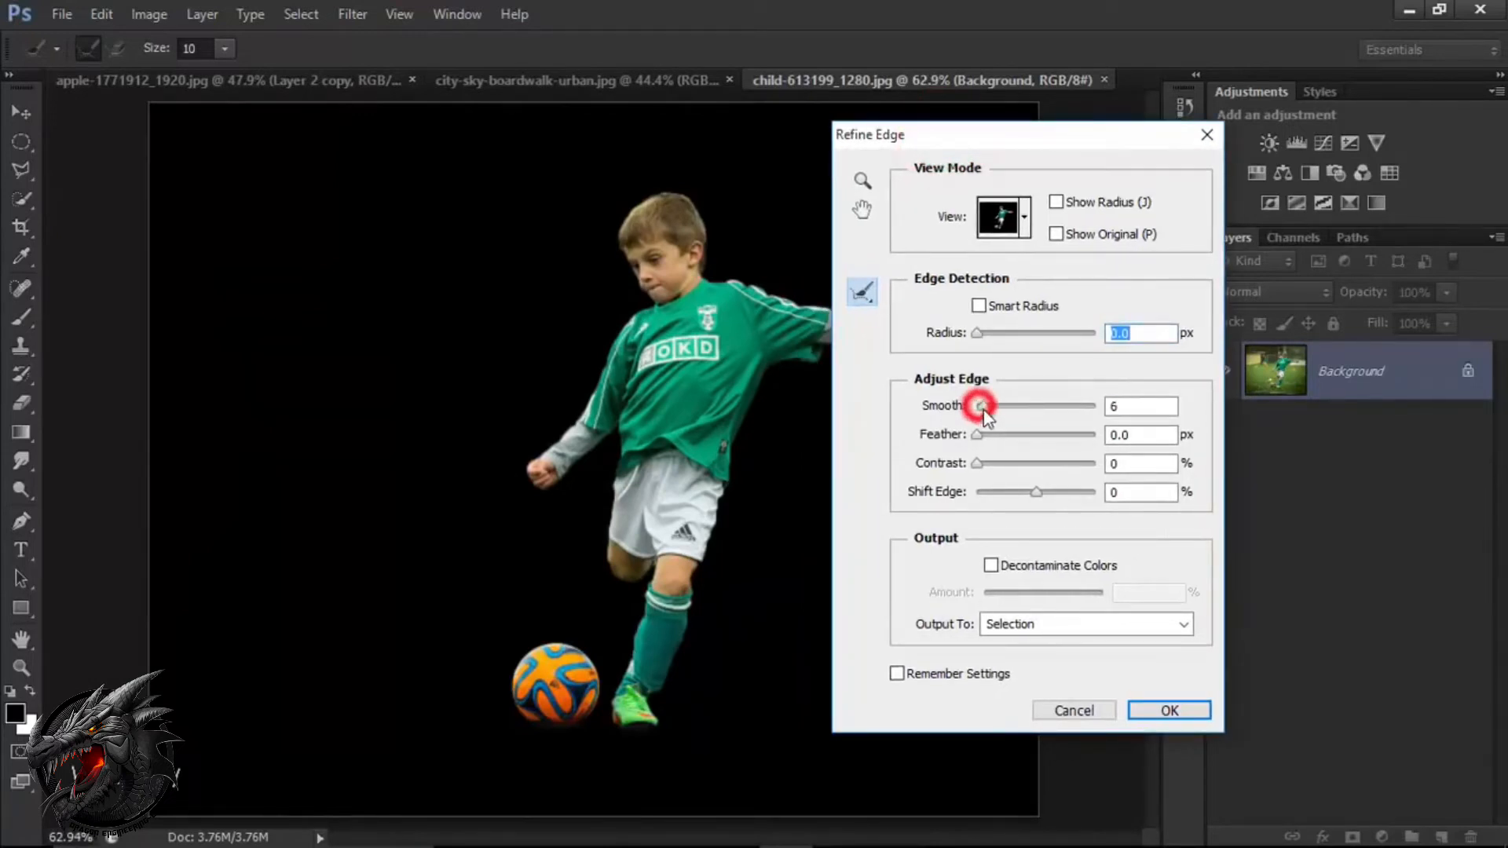
pyautogui.moveTo(986, 417); pyautogui.dragTo(1029, 467)
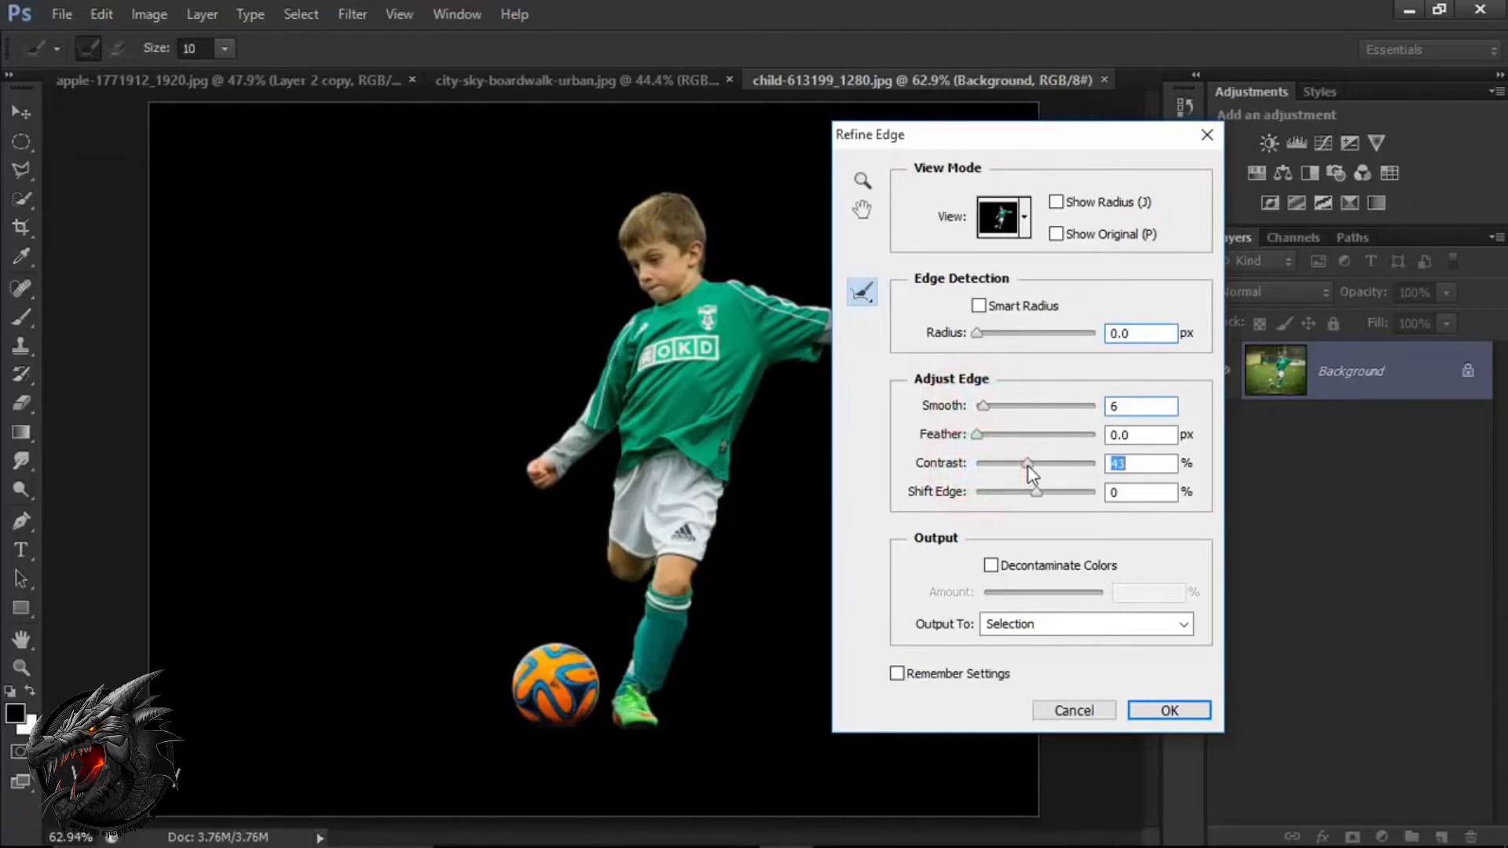
# Enable Decontaminate Colors with an amount of 81% and set the output to New Layer.
pyautogui.click(992, 565)
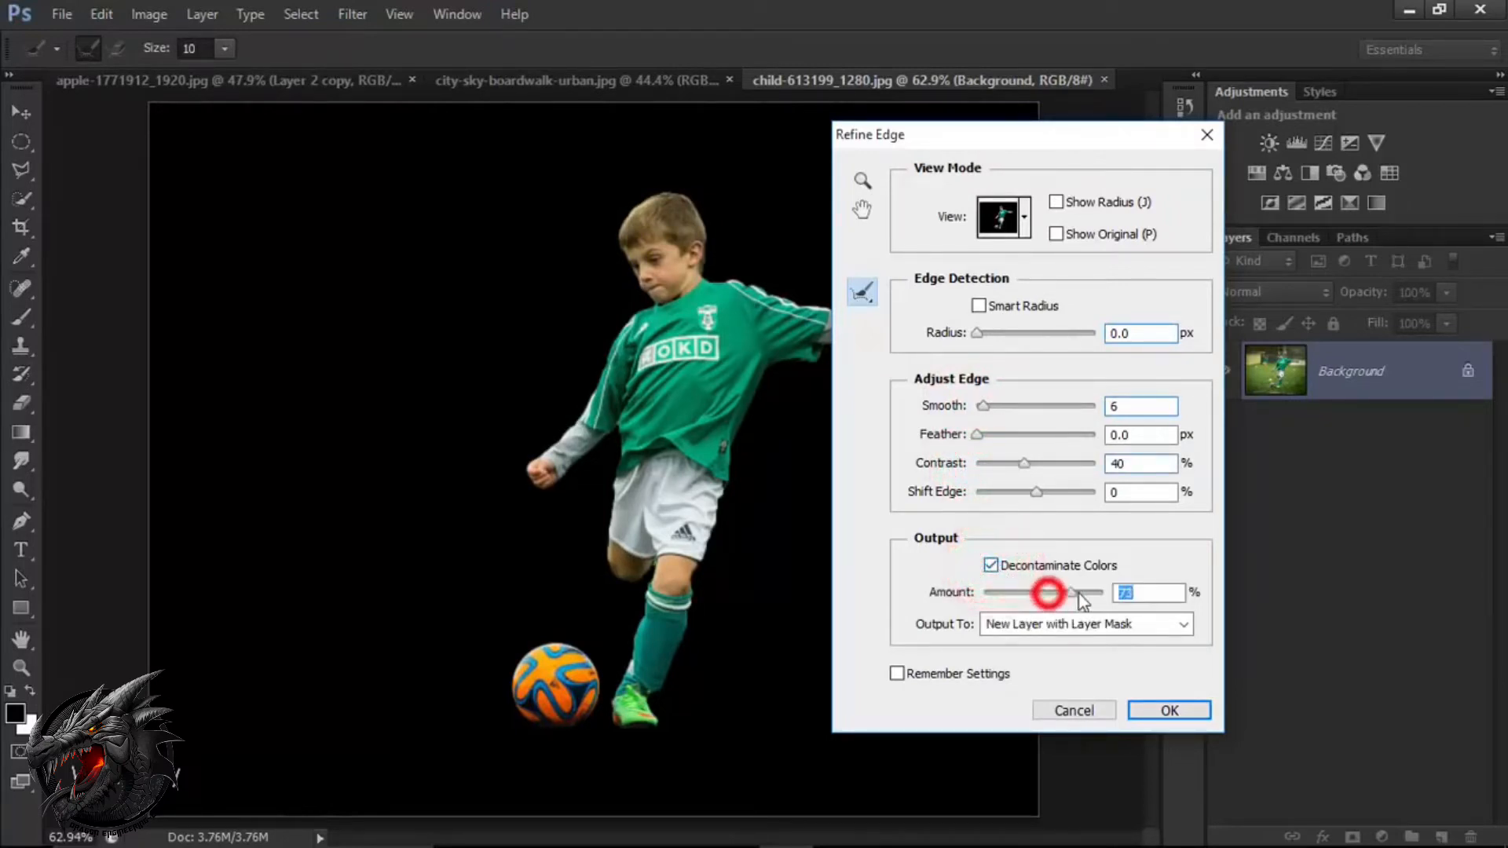
pyautogui.moveTo(1082, 601); pyautogui.dragTo(1089, 601)
pyautogui.click(1081, 628)
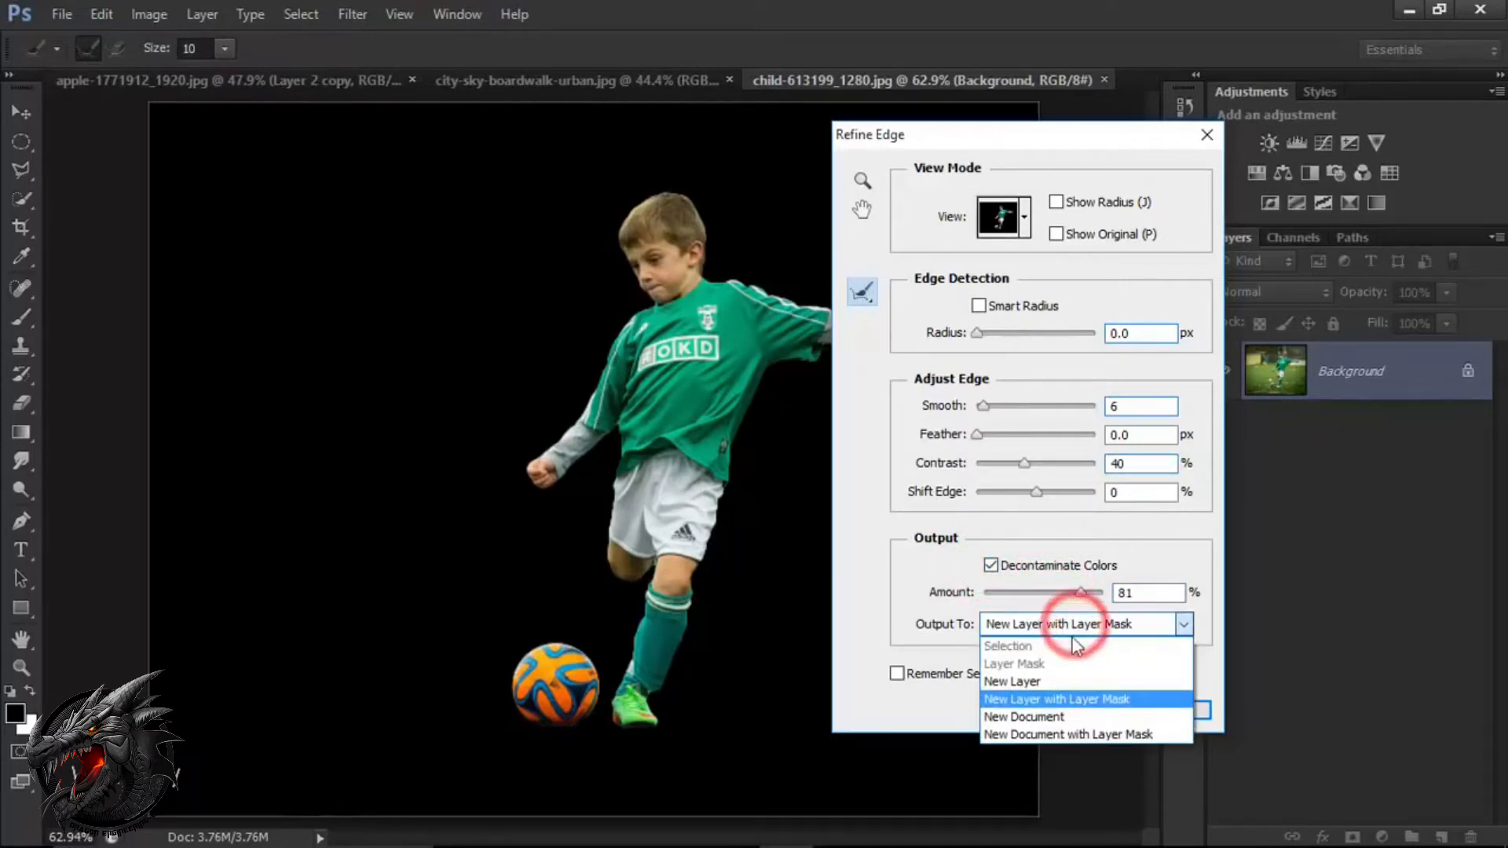
pyautogui.click(1070, 688)
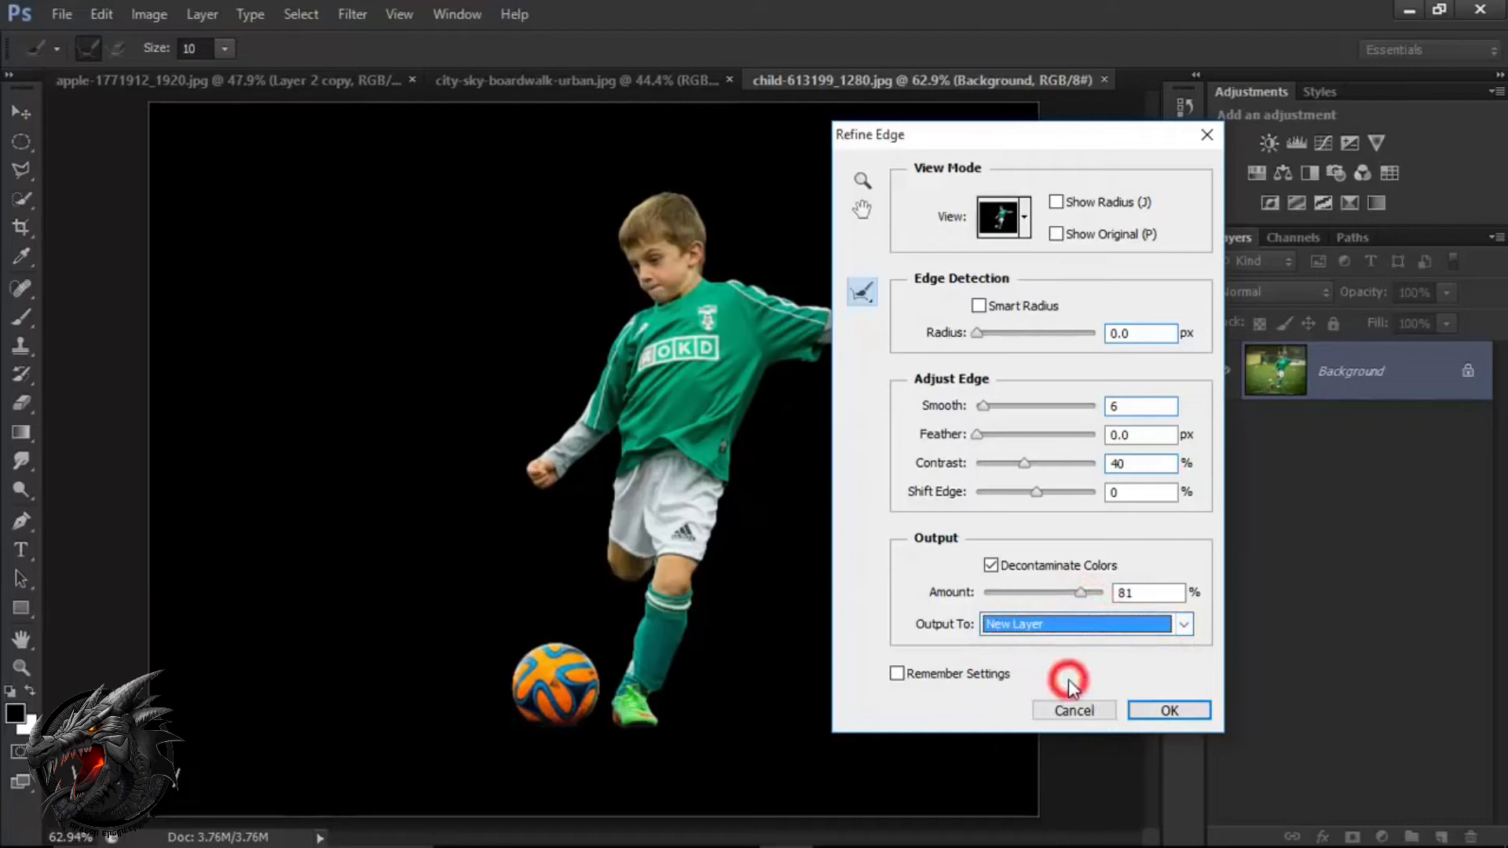
# Output the refined boy and ball cutout to a new layer and bring it into the phone and can composite.
pyautogui.click(1145, 711)
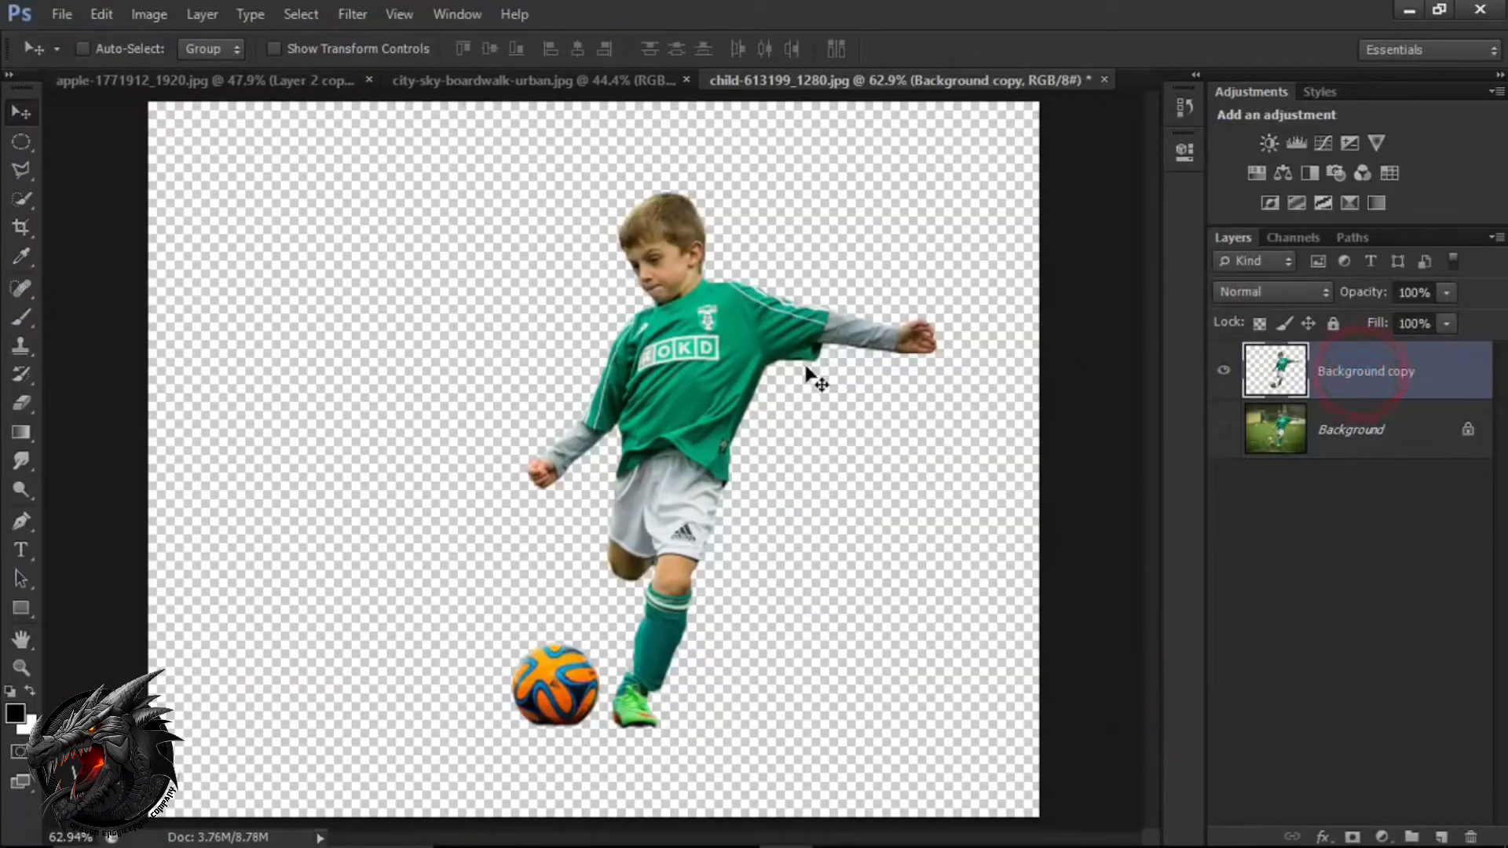
pyautogui.moveTo(684, 361); pyautogui.dragTo(555, 391)
pyautogui.moveTo(561, 464); pyautogui.dragTo(559, 429)
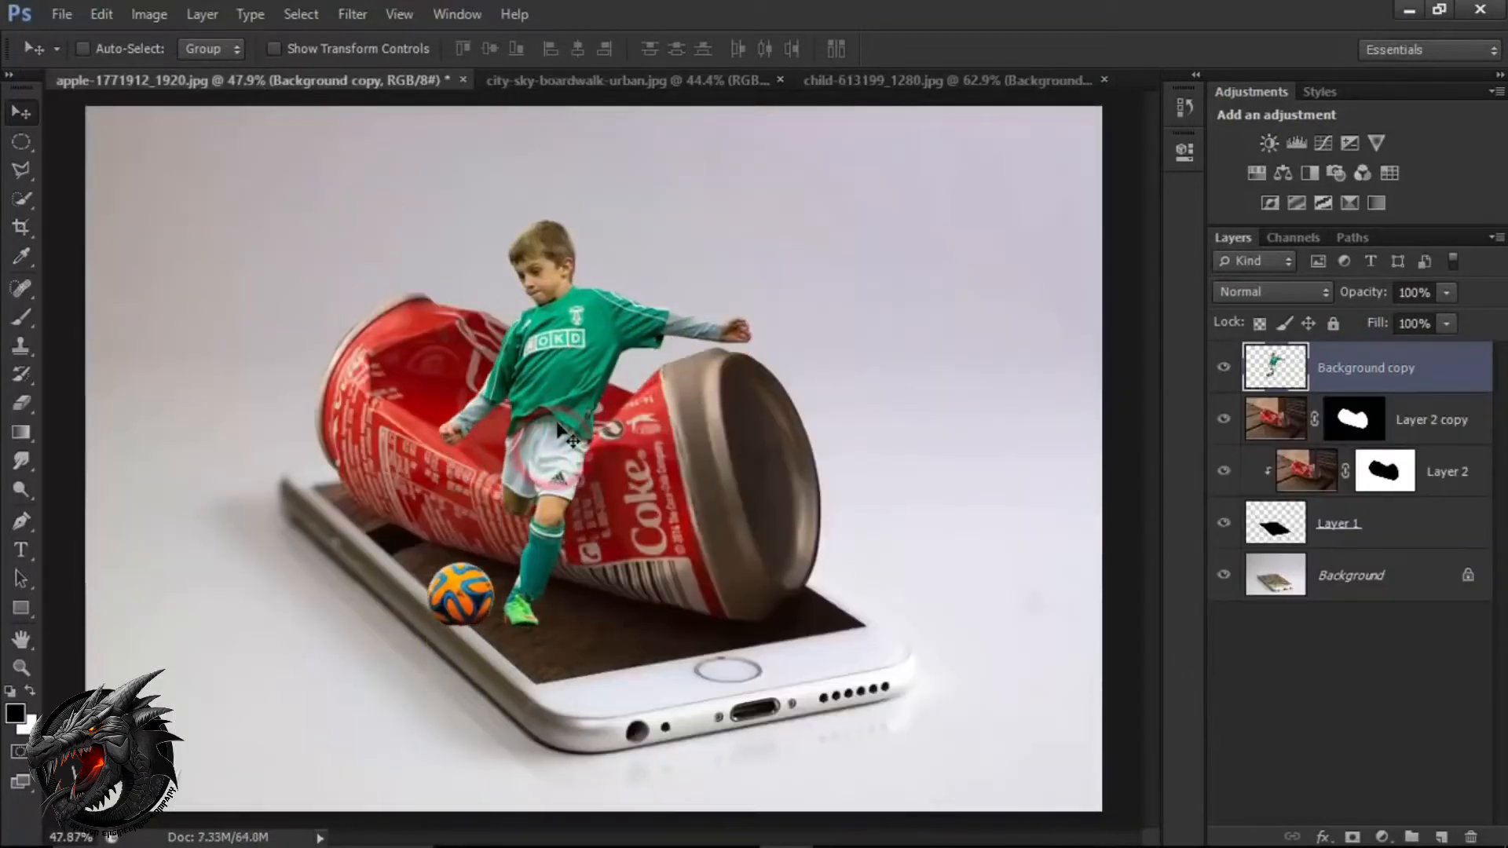
# Scale the boy and ball down to about 80% and place them over the dented middle of the can.
pyautogui.hotkey('ctrl', 't')
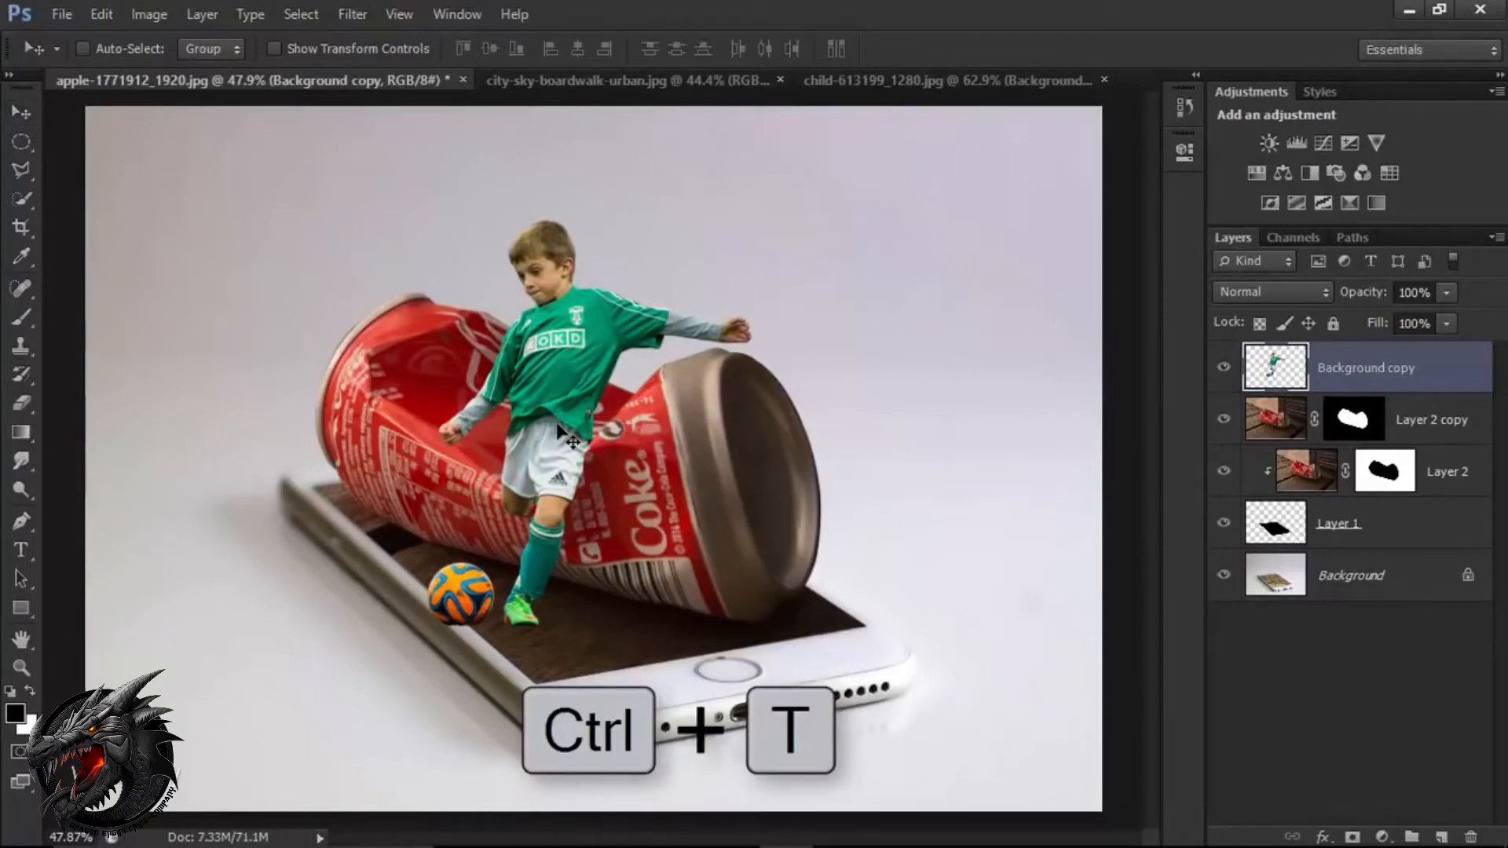
pyautogui.moveTo(556, 479); pyautogui.dragTo(556, 435)
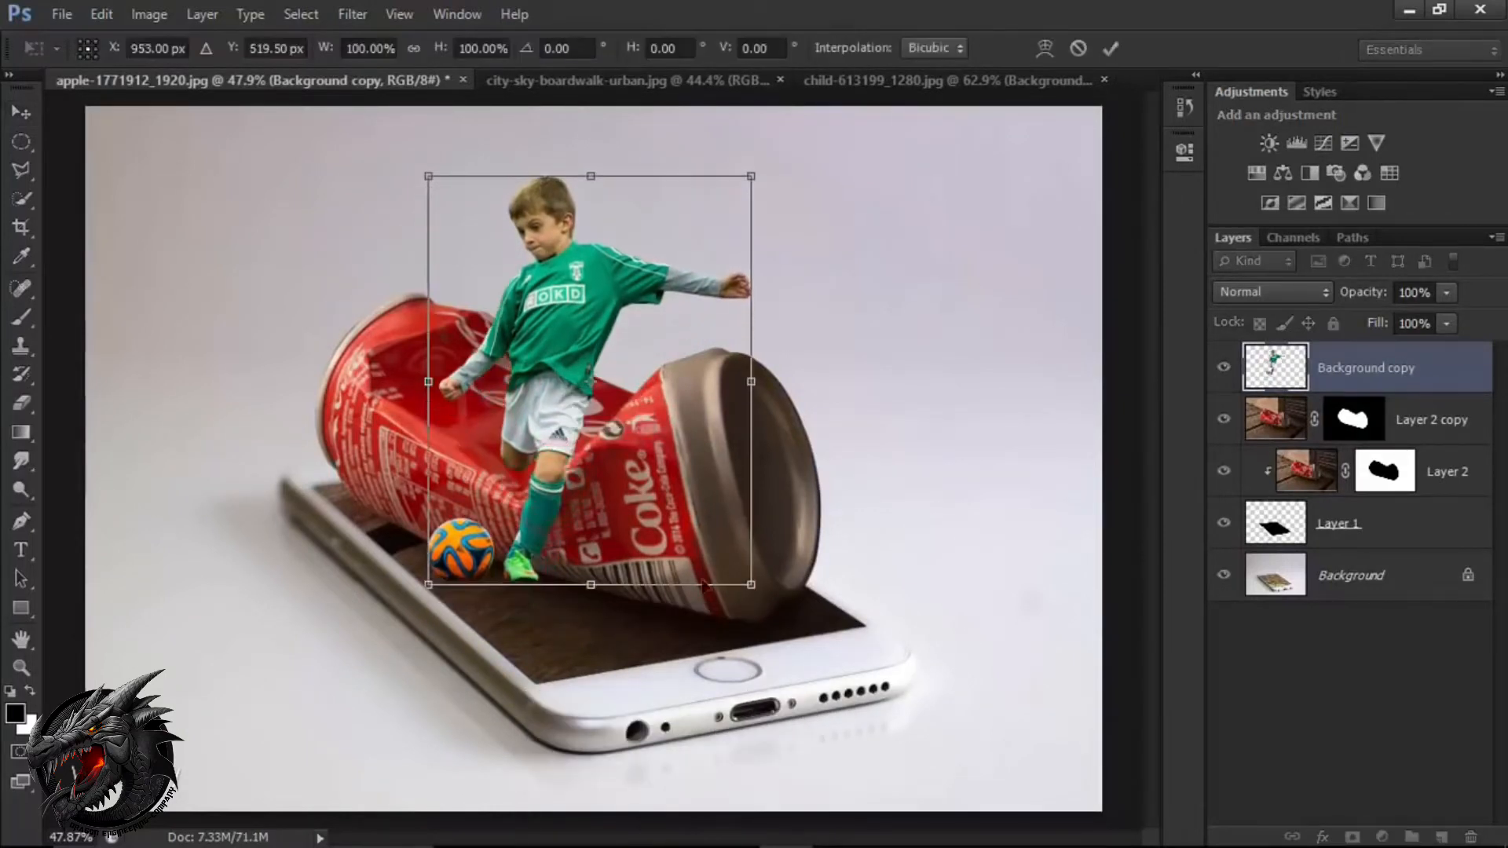
pyautogui.moveTo(752, 586); pyautogui.dragTo(674, 490)
pyautogui.moveTo(572, 439); pyautogui.dragTo(622, 412)
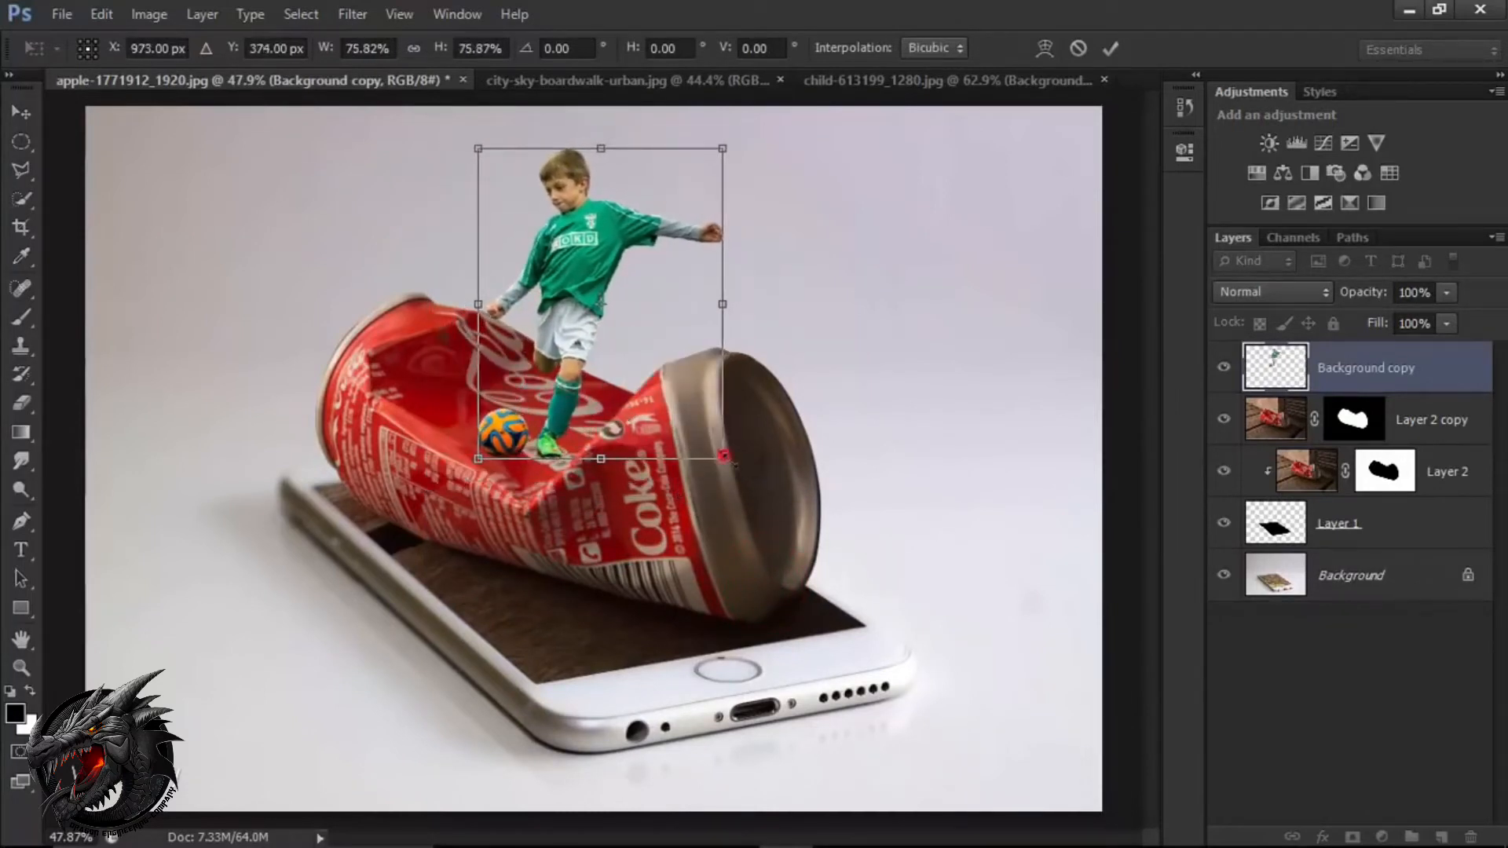
pyautogui.moveTo(724, 456); pyautogui.dragTo(720, 471)
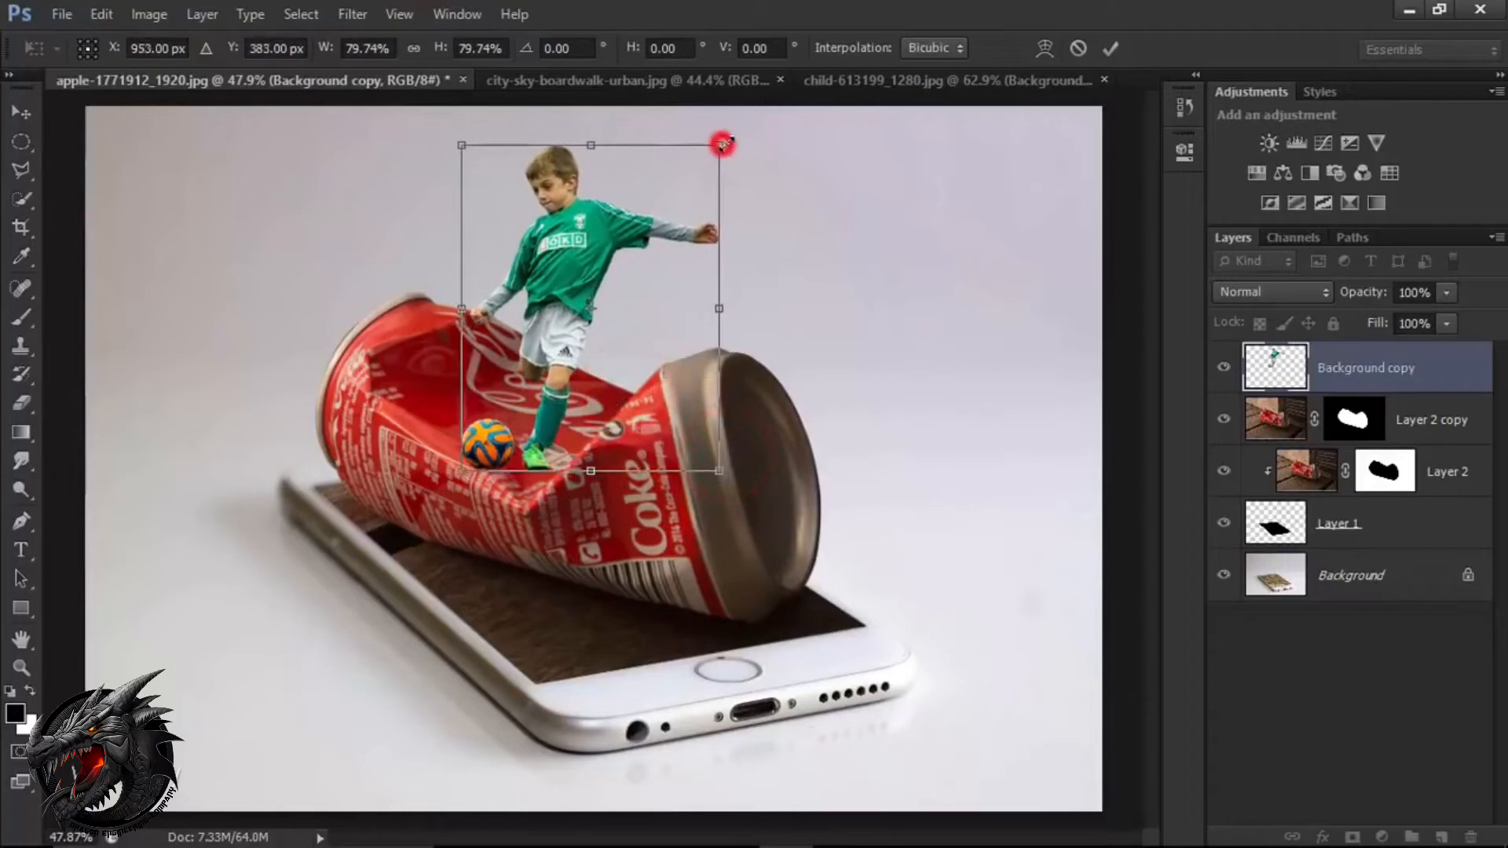
pyautogui.moveTo(722, 144); pyautogui.dragTo(725, 140)
pyautogui.moveTo(633, 376)
pyautogui.mouseDown()
pyautogui.moveTo(645, 371)
pyautogui.moveTo(641, 405)
pyautogui.mouseUp()
pyautogui.click(1109, 48)
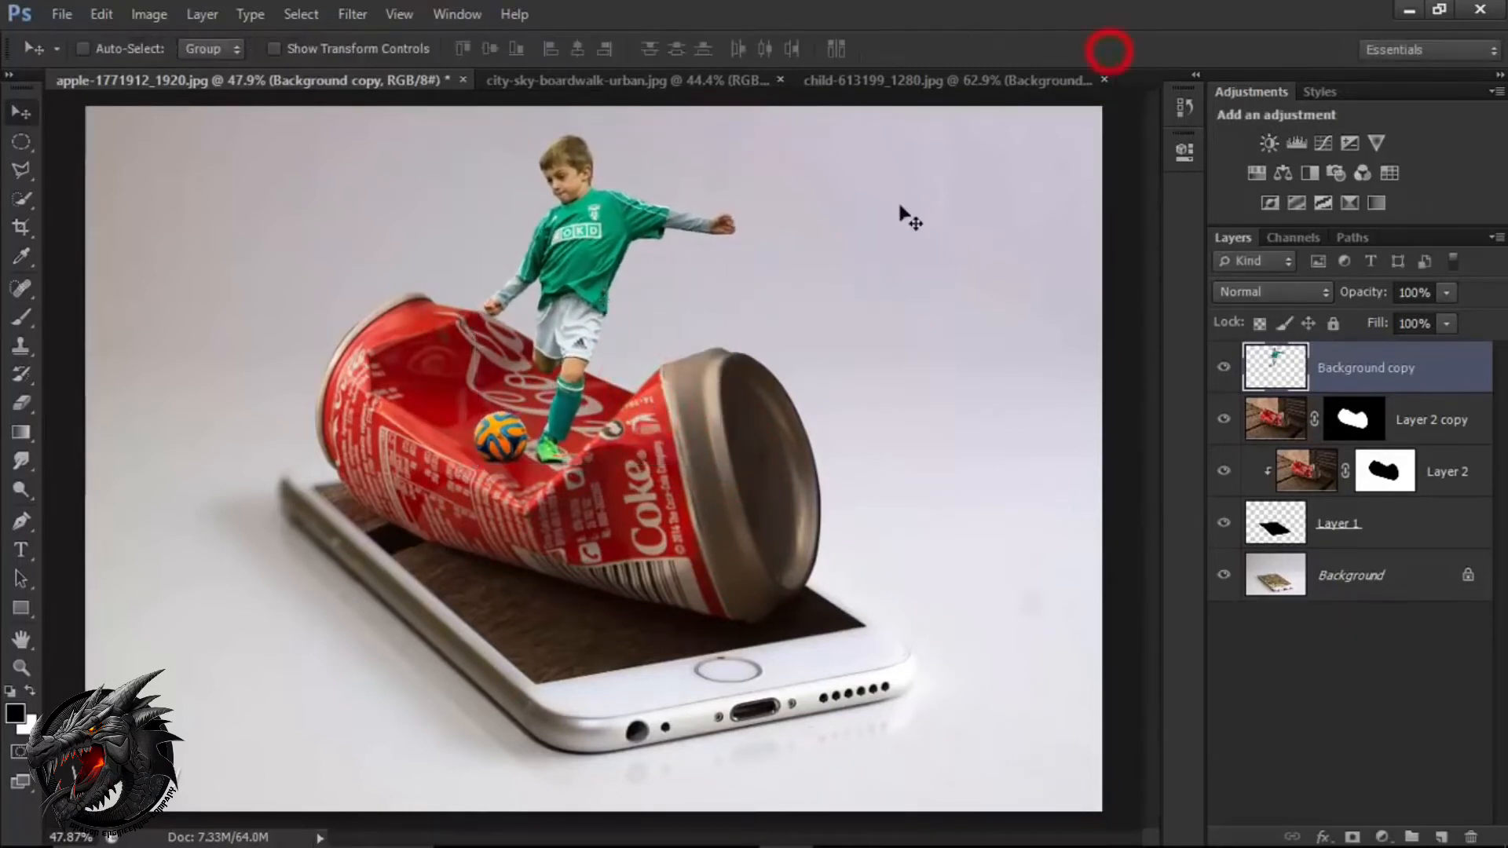
# Nudge the boy layer into its final position so the ball and standing foot rest in the can's dent.
pyautogui.press('Left')
pyautogui.press('Left')
pyautogui.press('Left')
pyautogui.press('Left')
pyautogui.press('Left')
pyautogui.press('Left')
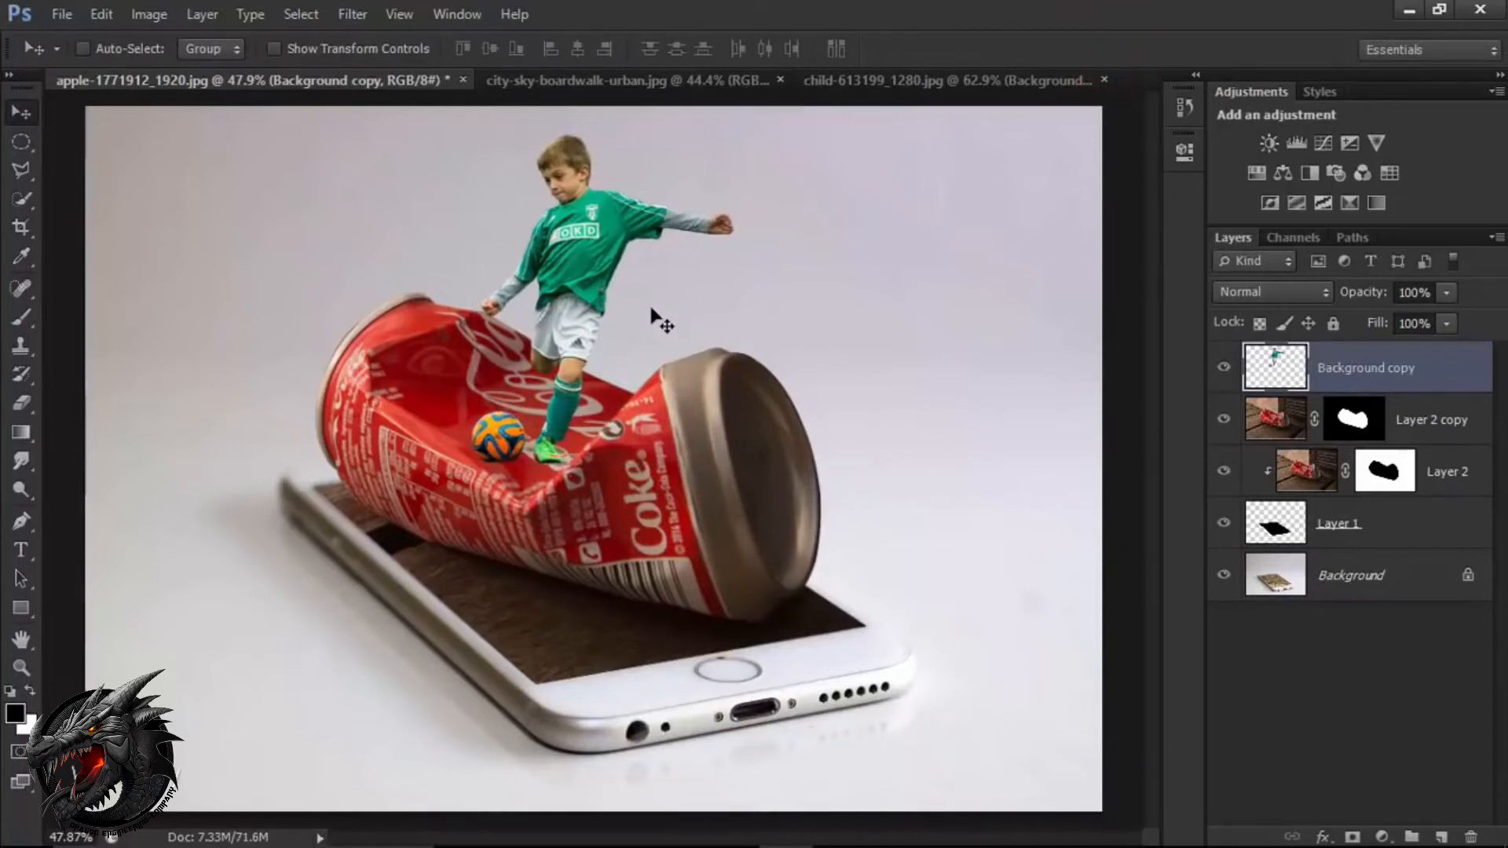
pyautogui.press('Up')
pyautogui.press('Up')
pyautogui.press('Right')
pyautogui.press('Right')
pyautogui.press('Right')
pyautogui.press('Right')
pyautogui.press('Right')
pyautogui.press('Right')
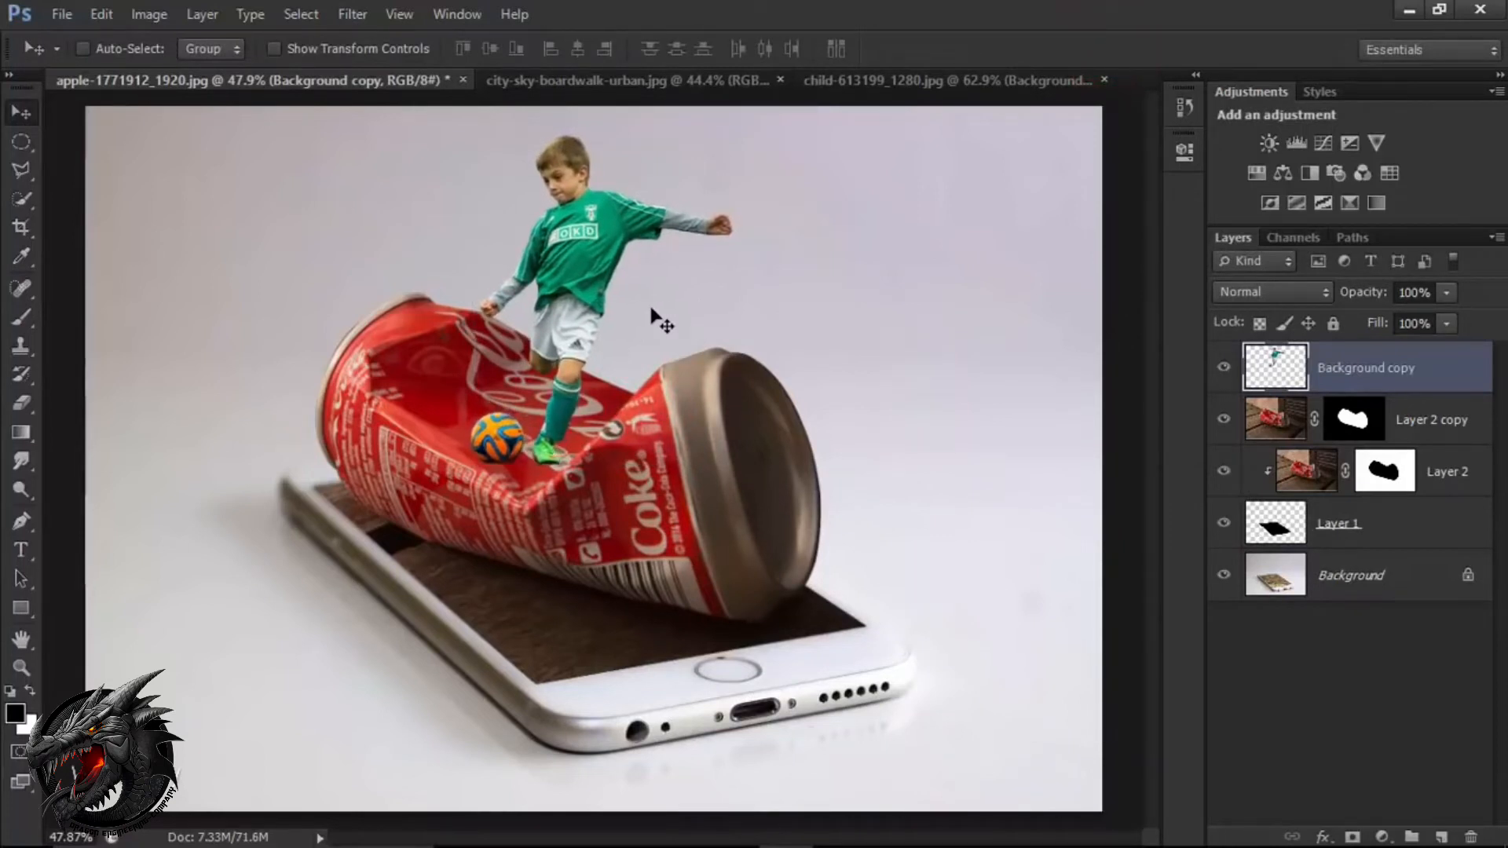
pyautogui.press('Down')
pyautogui.press('Down')
pyautogui.press('Down')
pyautogui.press('Down')
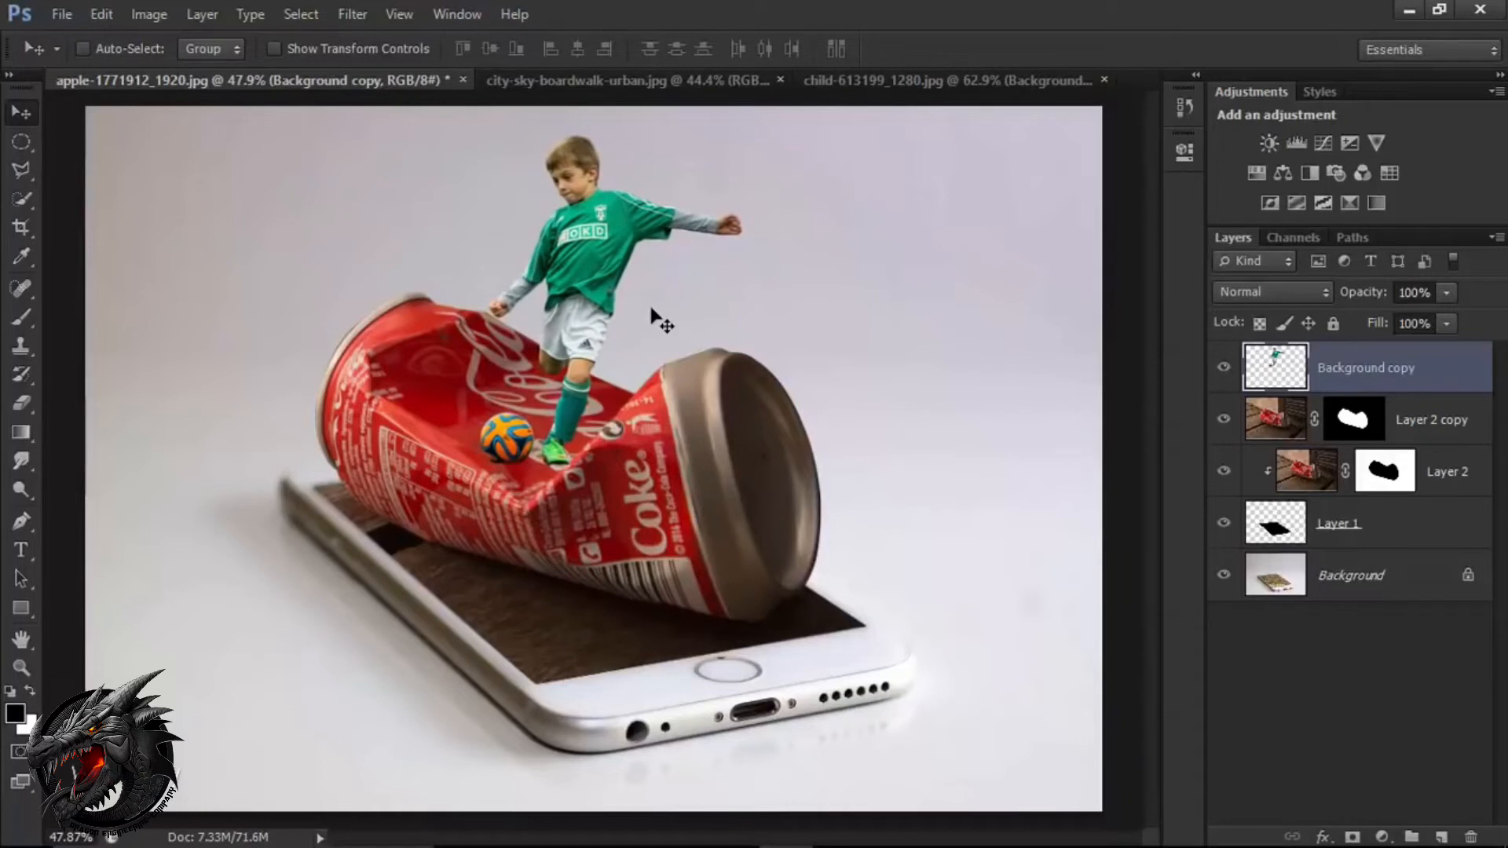
pyautogui.click(655, 316)
# Add a new empty layer directly above Layer 2 copy and clip it to that can layer.
pyautogui.click(1374, 370)
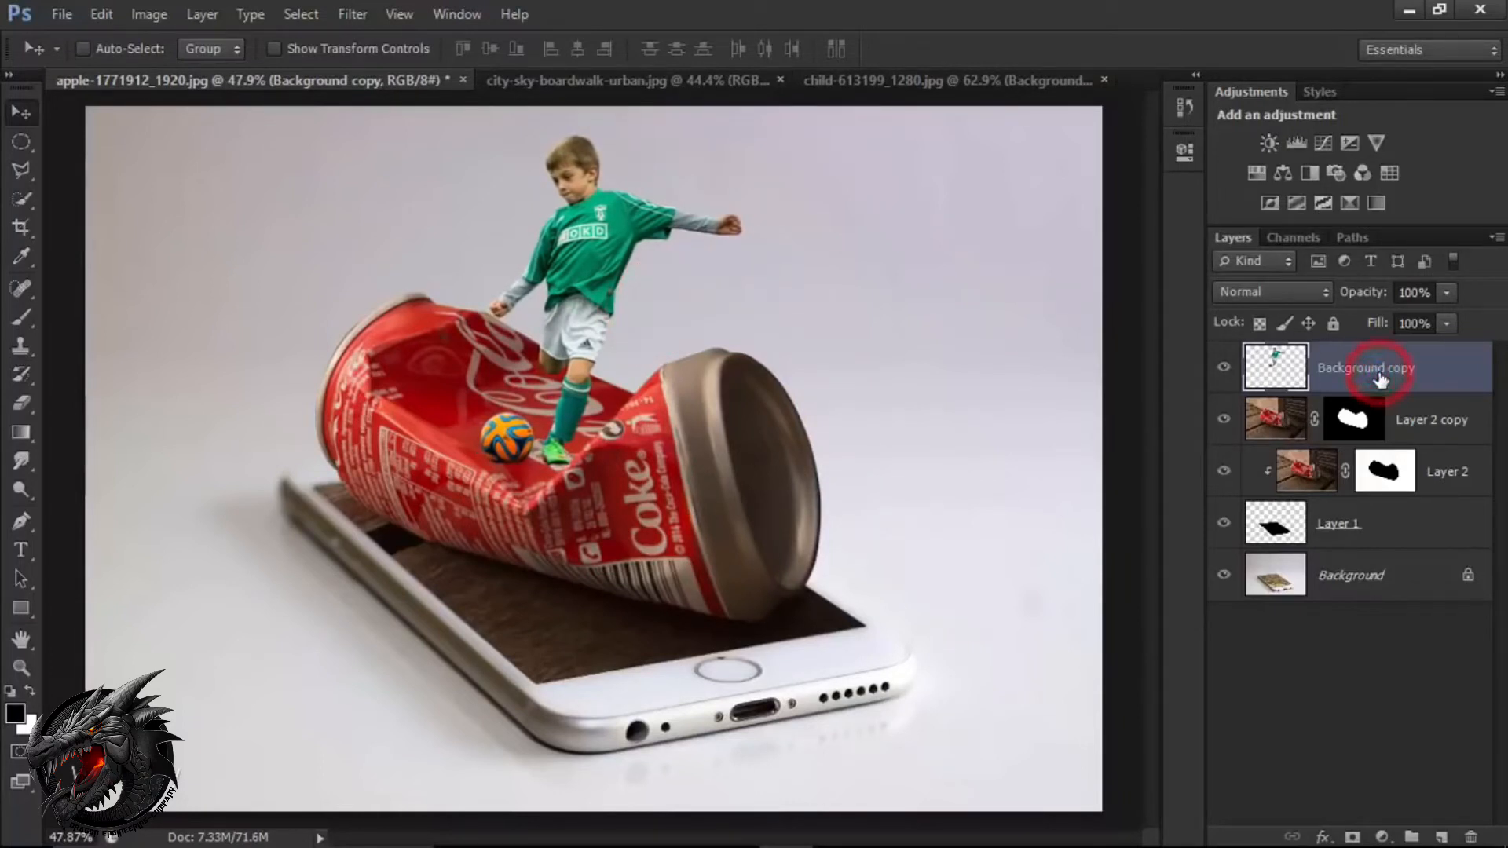
pyautogui.click(1431, 428)
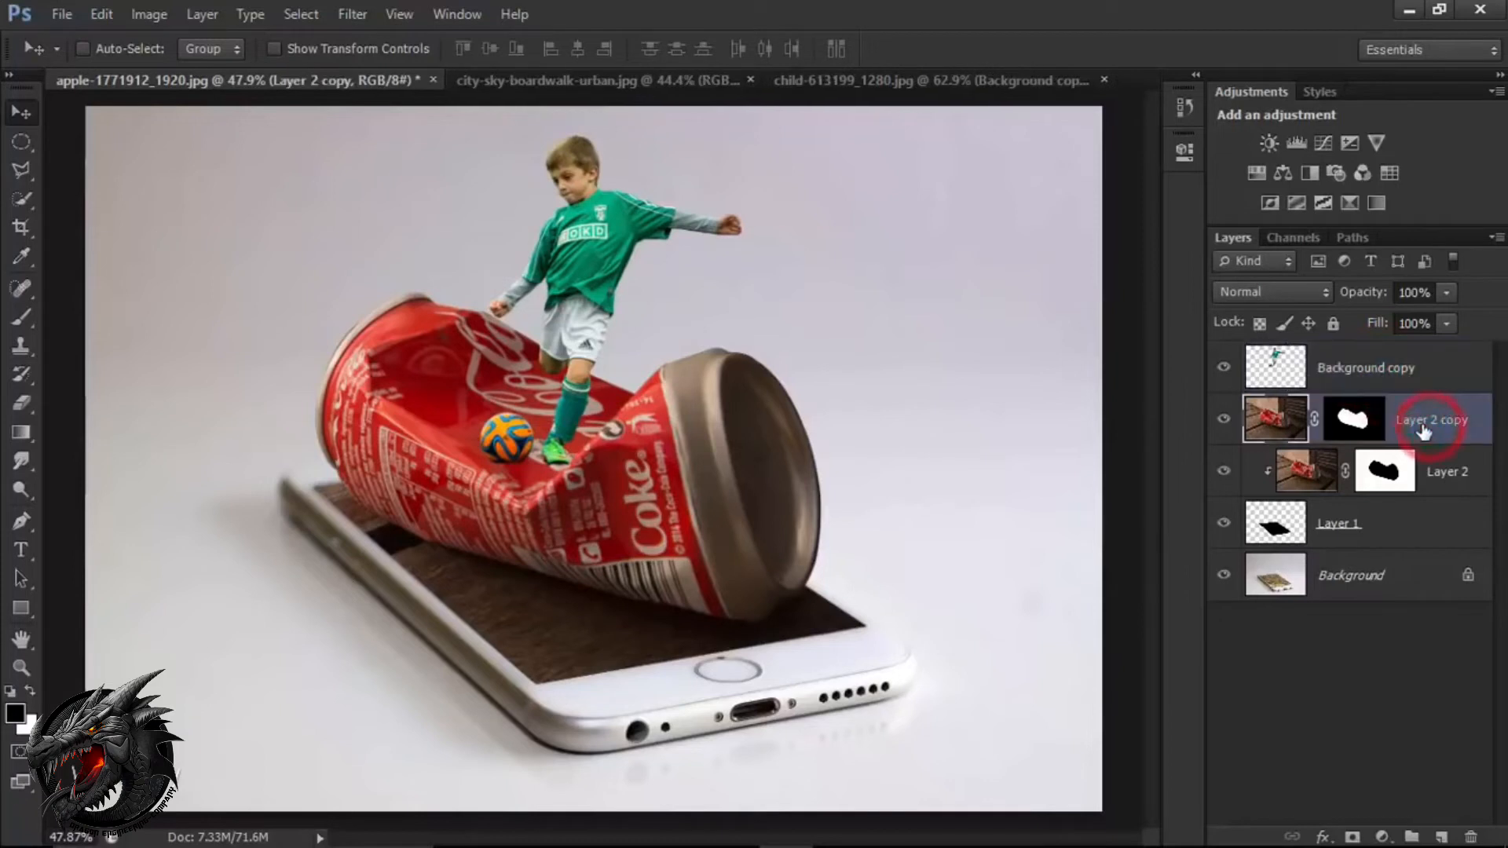
pyautogui.click(1440, 838)
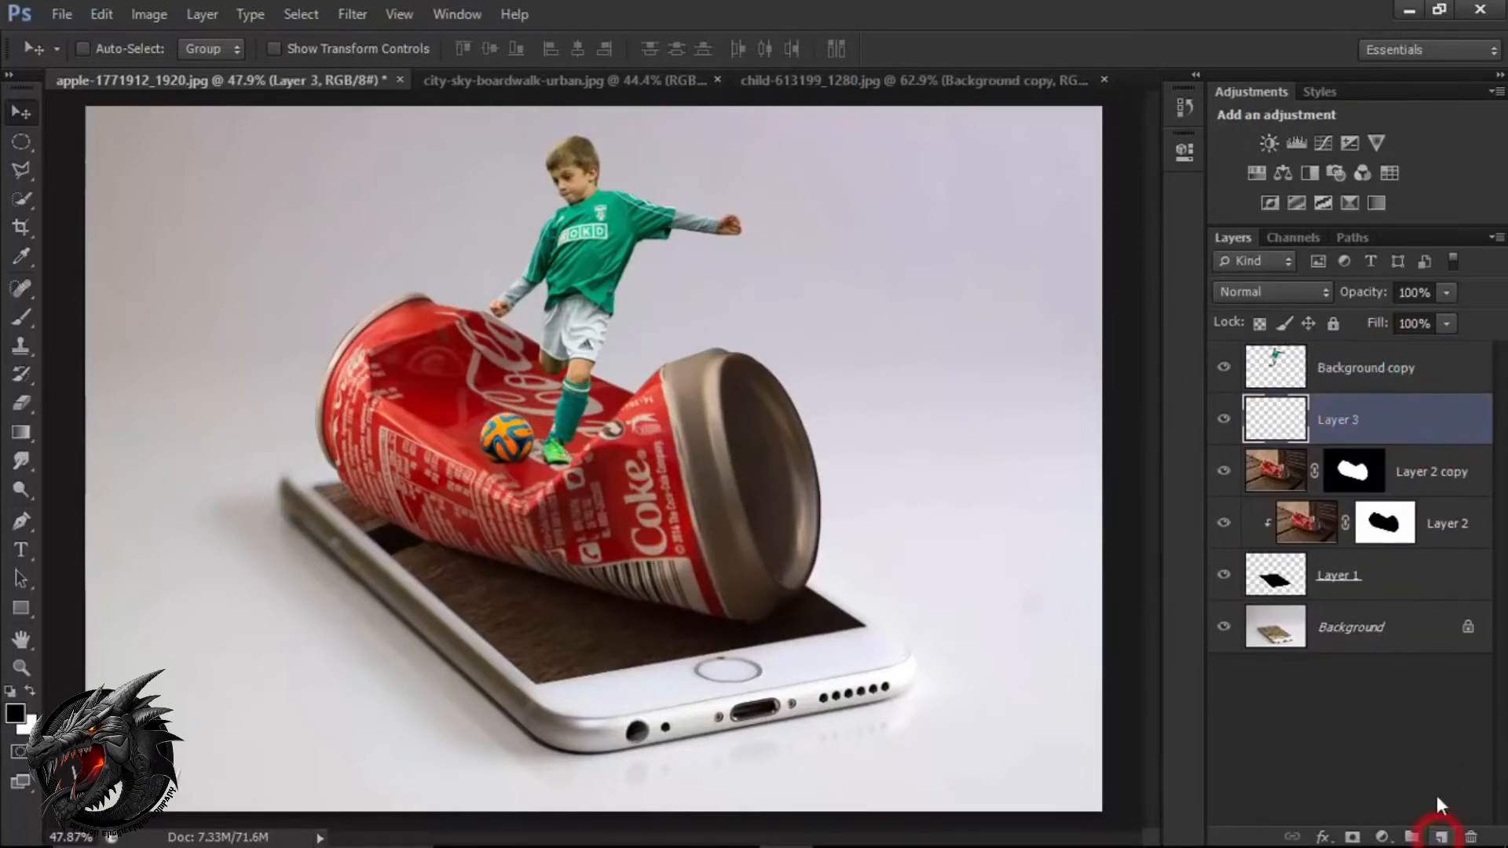
pyautogui.rightClick(1391, 422)
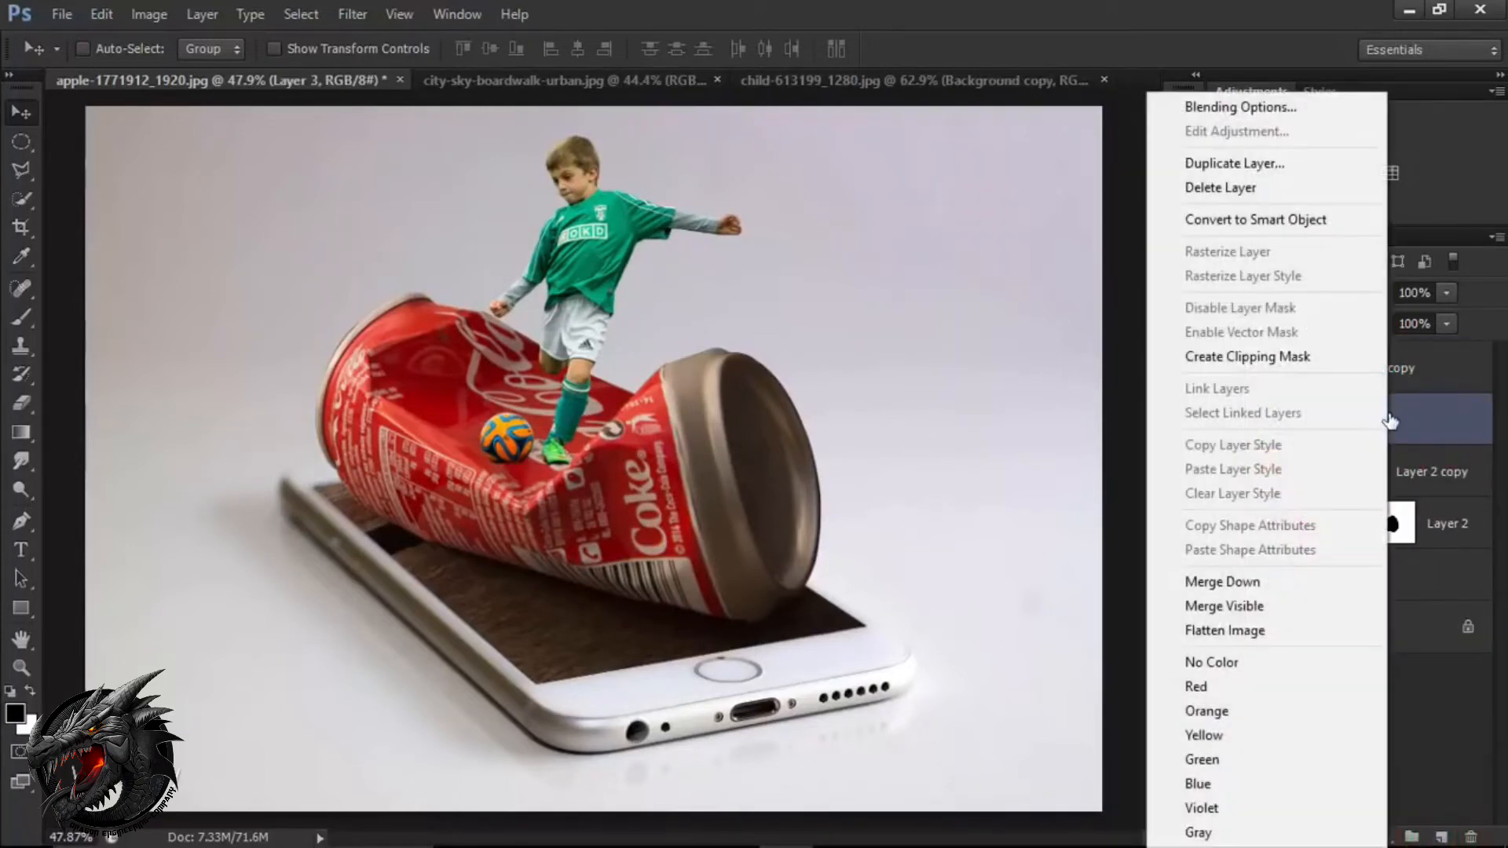
pyautogui.click(1298, 357)
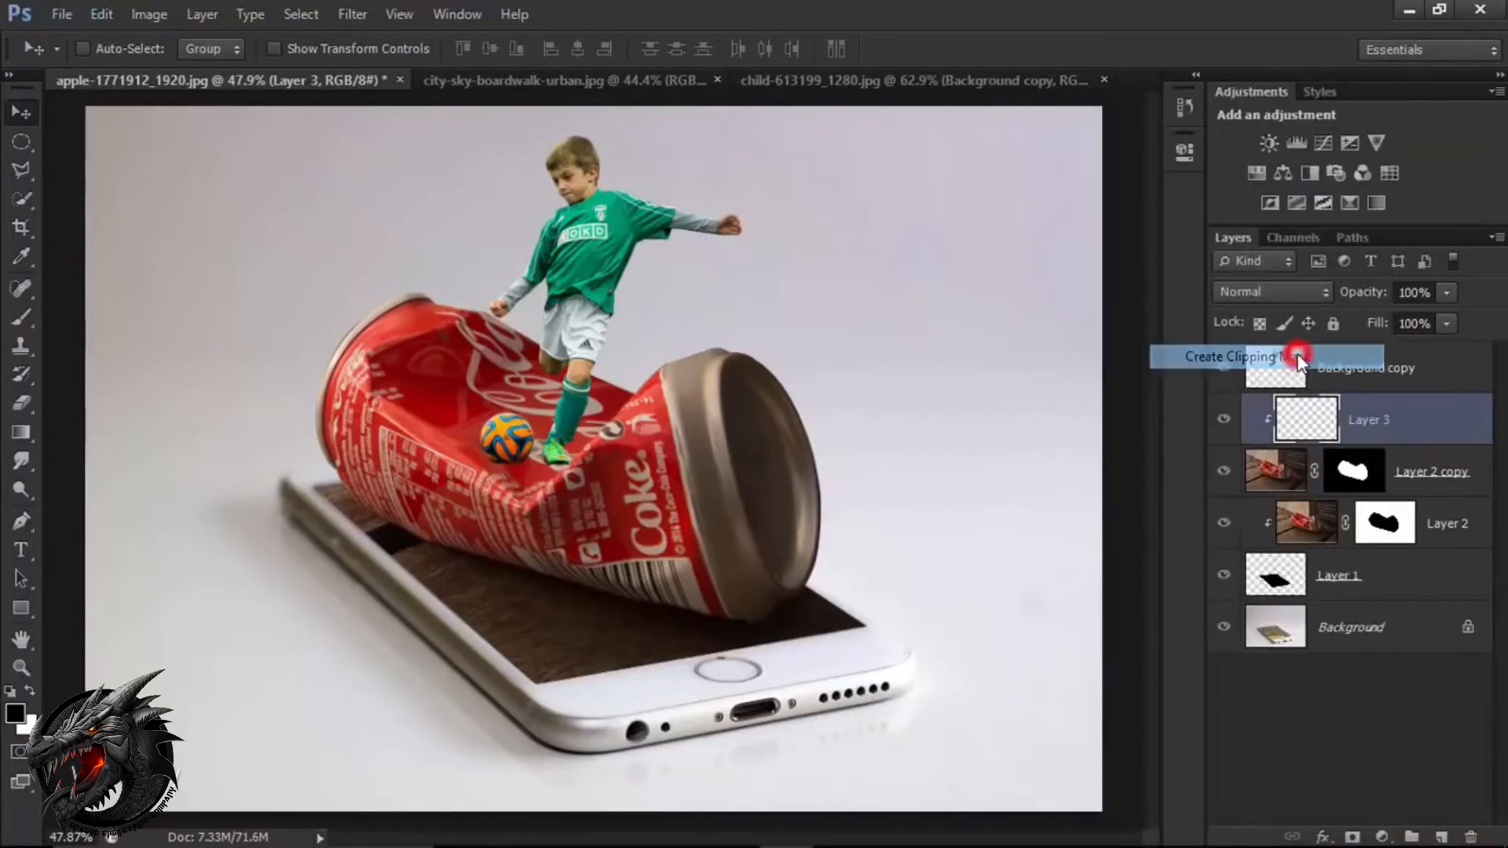
pyautogui.click(1375, 420)
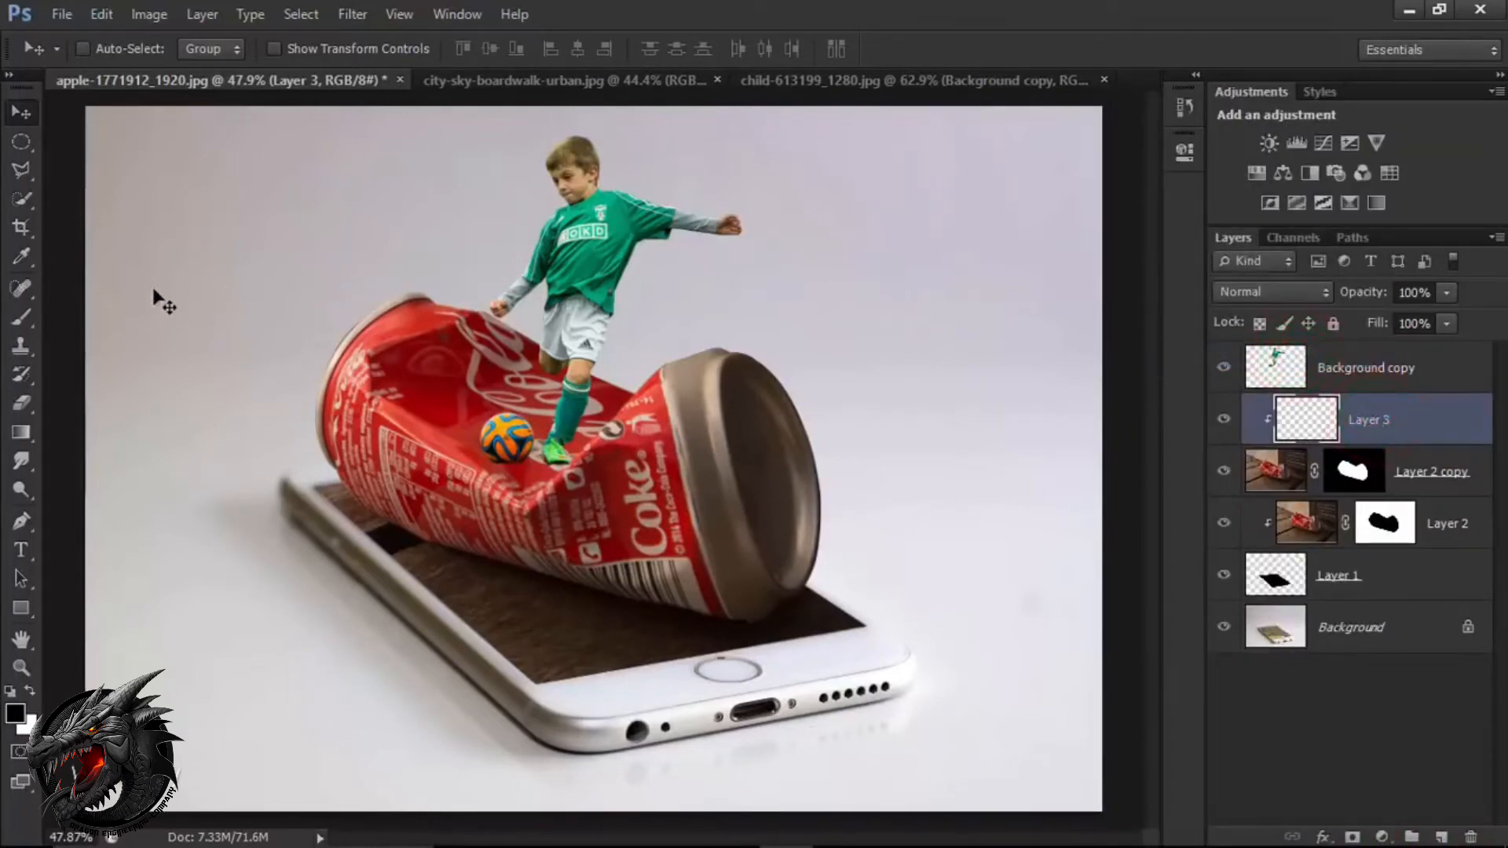
# Choose the Brush tool with a soft round tip and set its opacity to 25%.
pyautogui.click(22, 316)
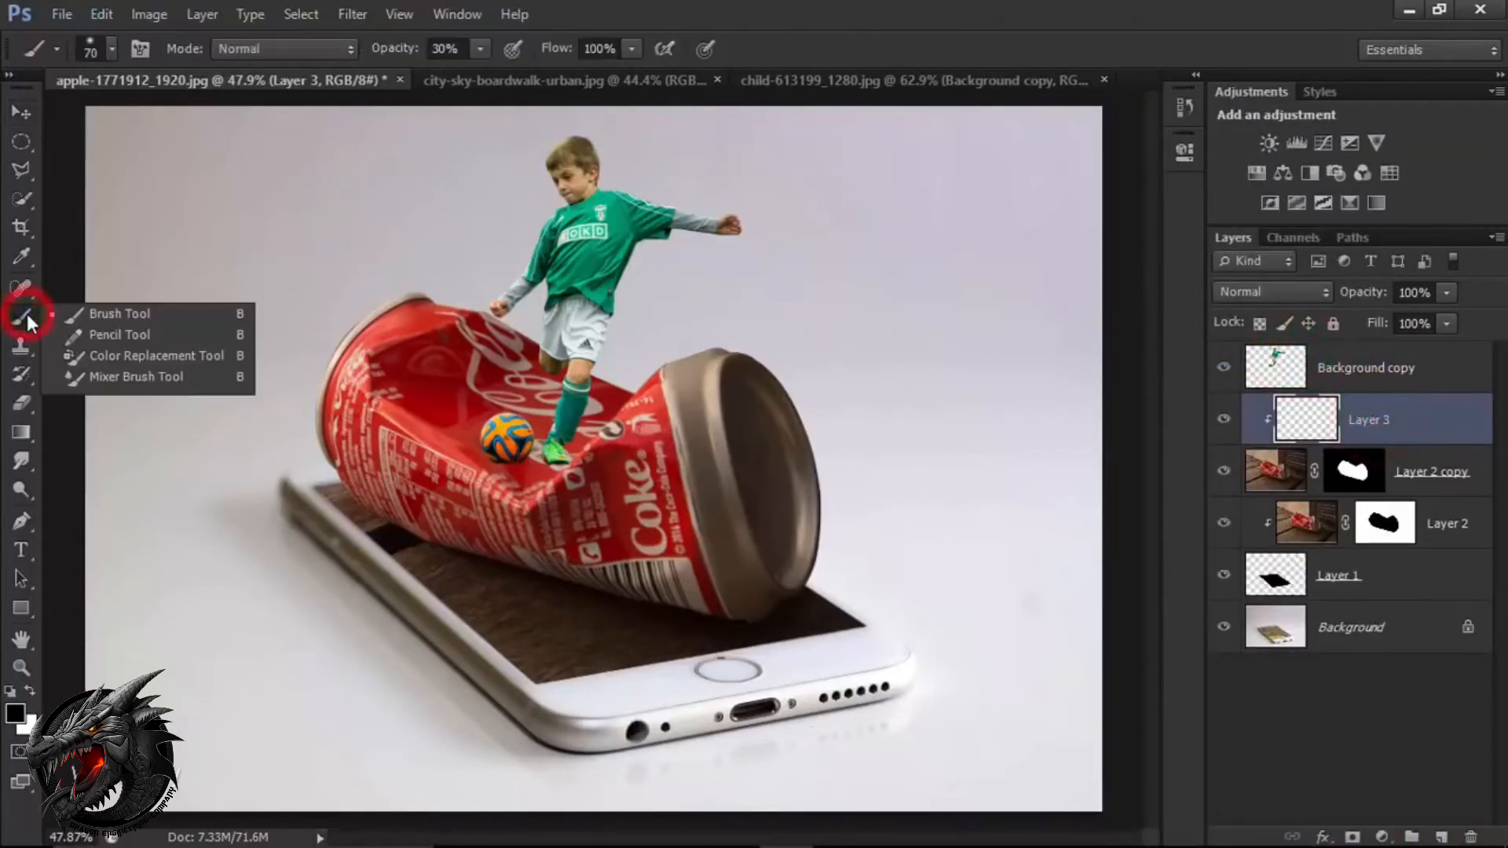
pyautogui.click(112, 315)
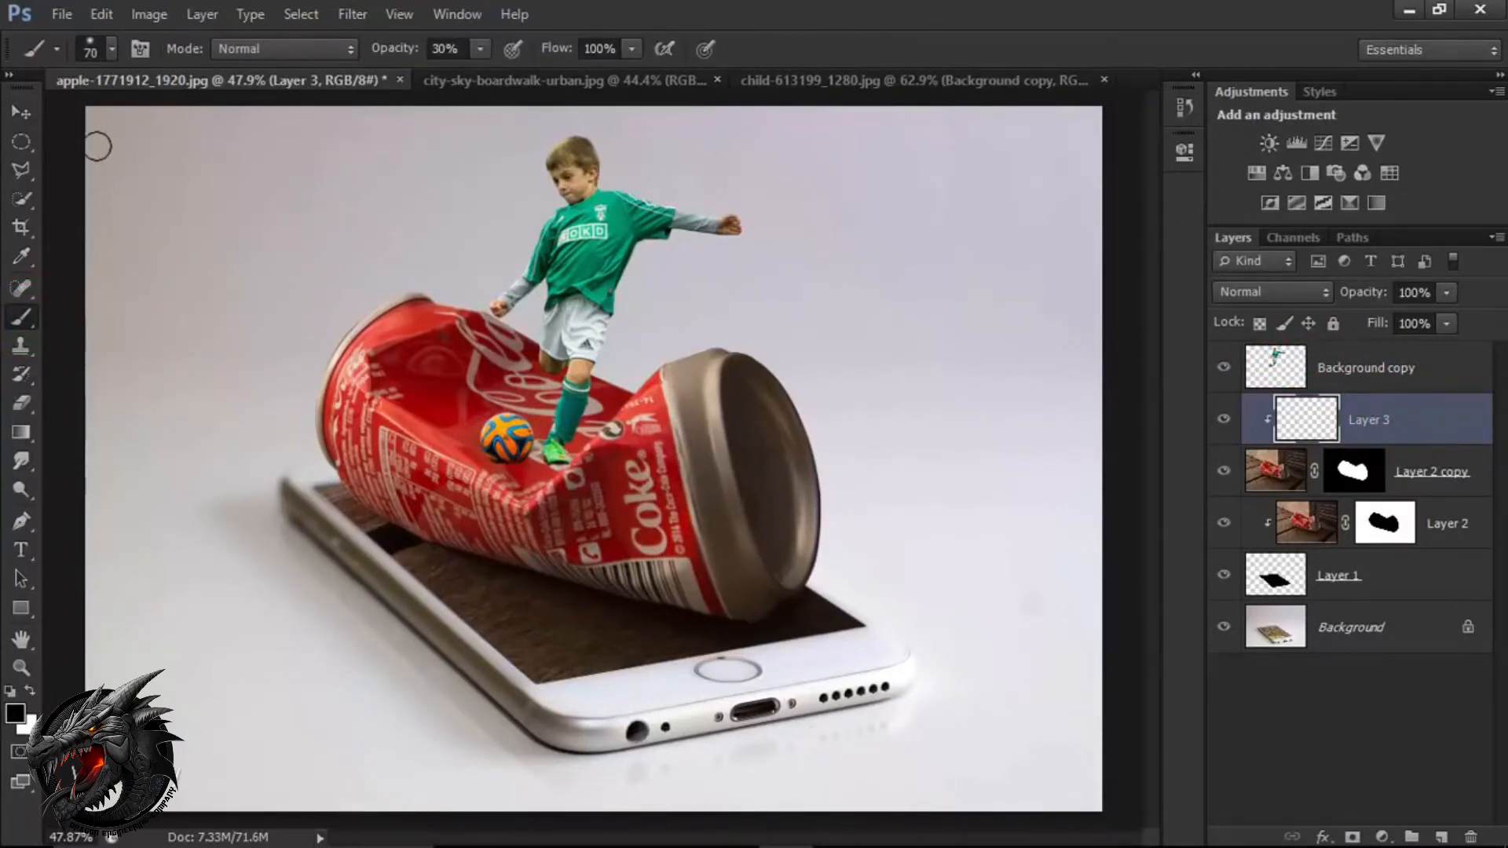
pyautogui.click(112, 49)
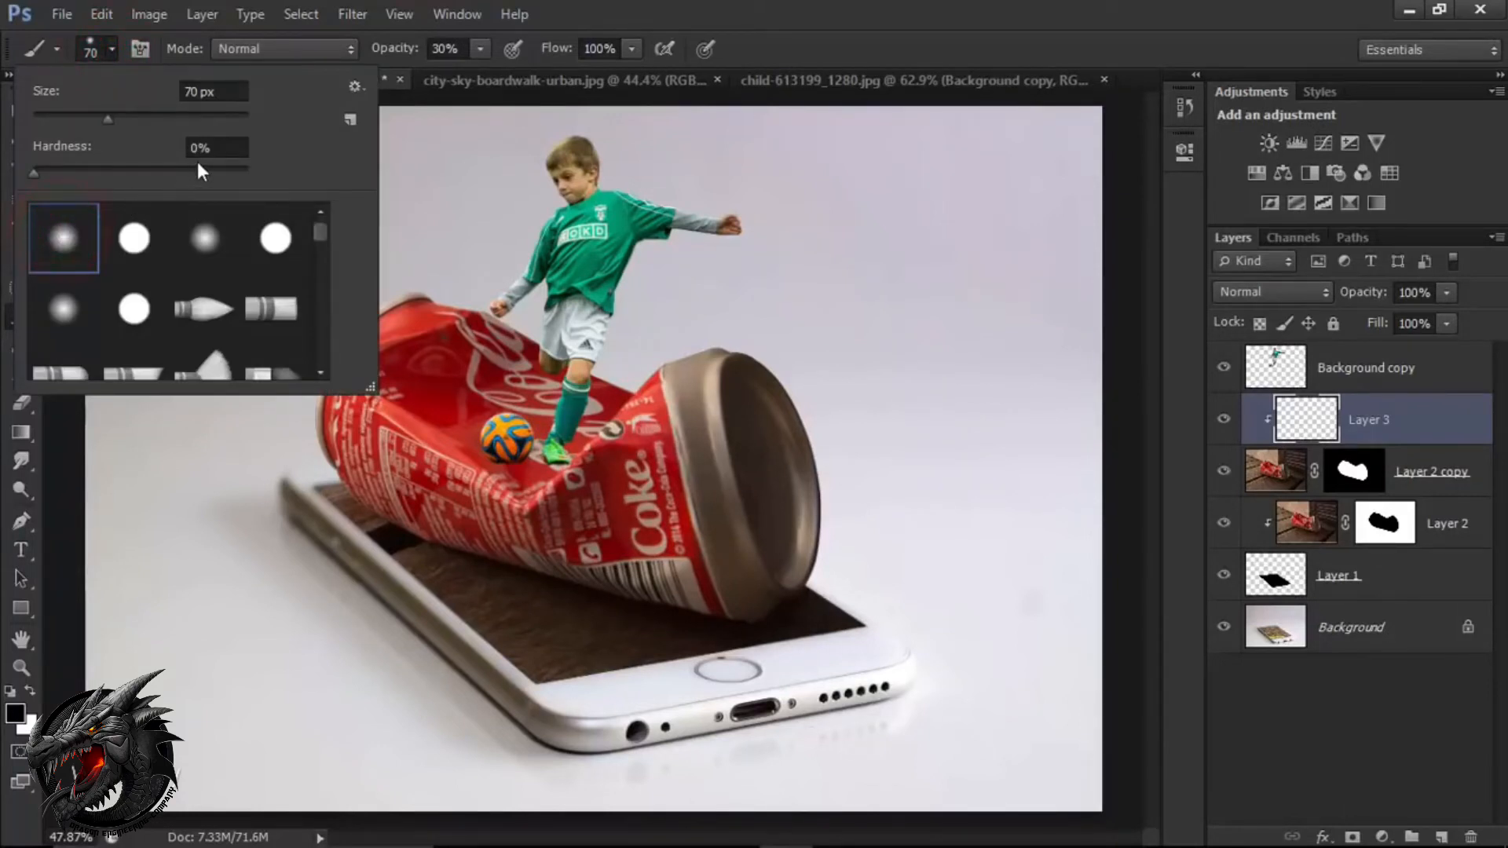
pyautogui.click(110, 50)
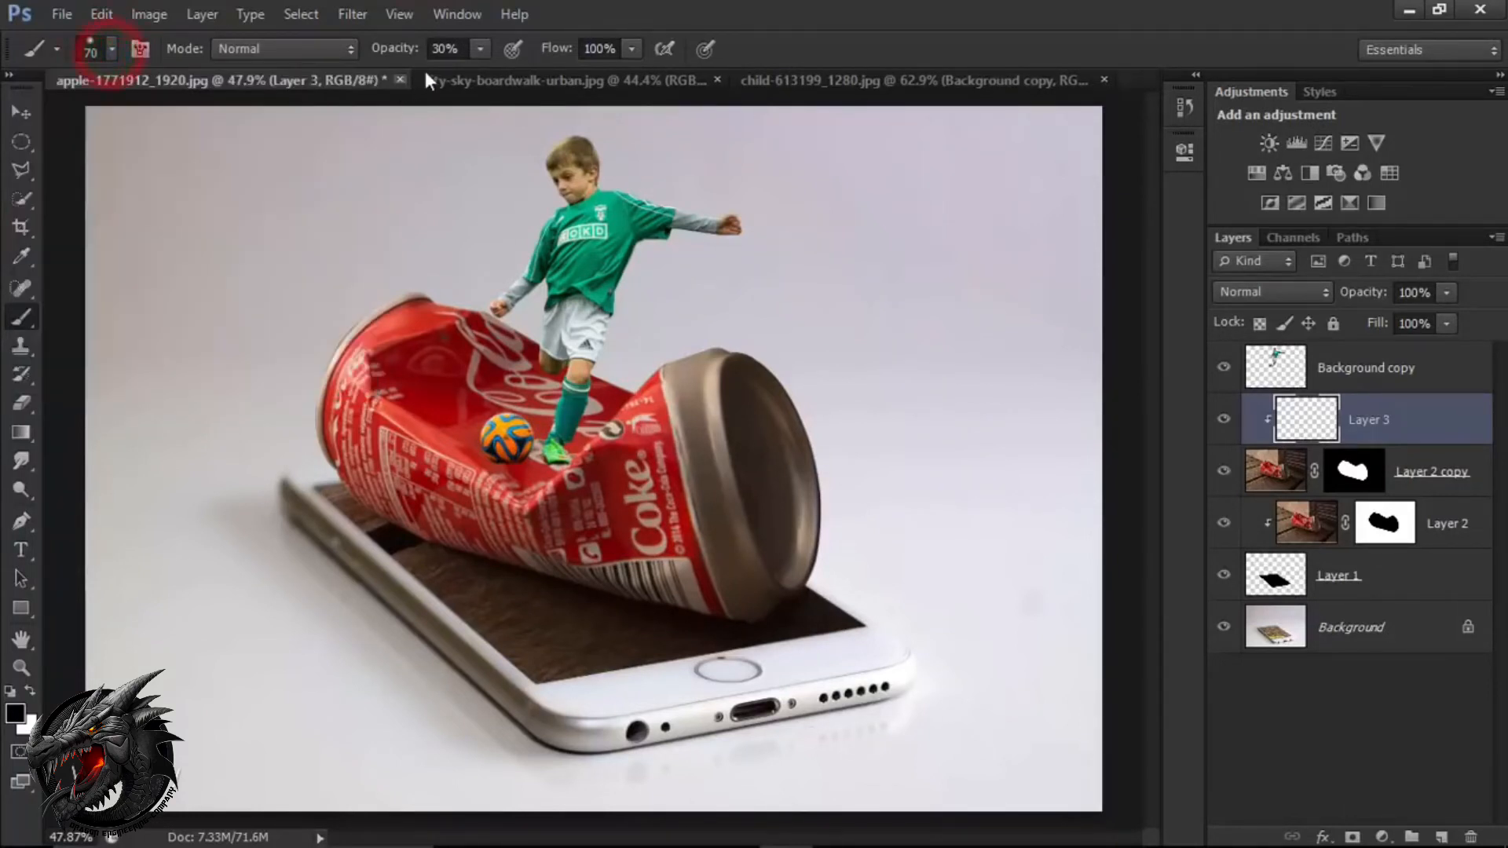
pyautogui.moveTo(402, 57); pyautogui.dragTo(399, 62)
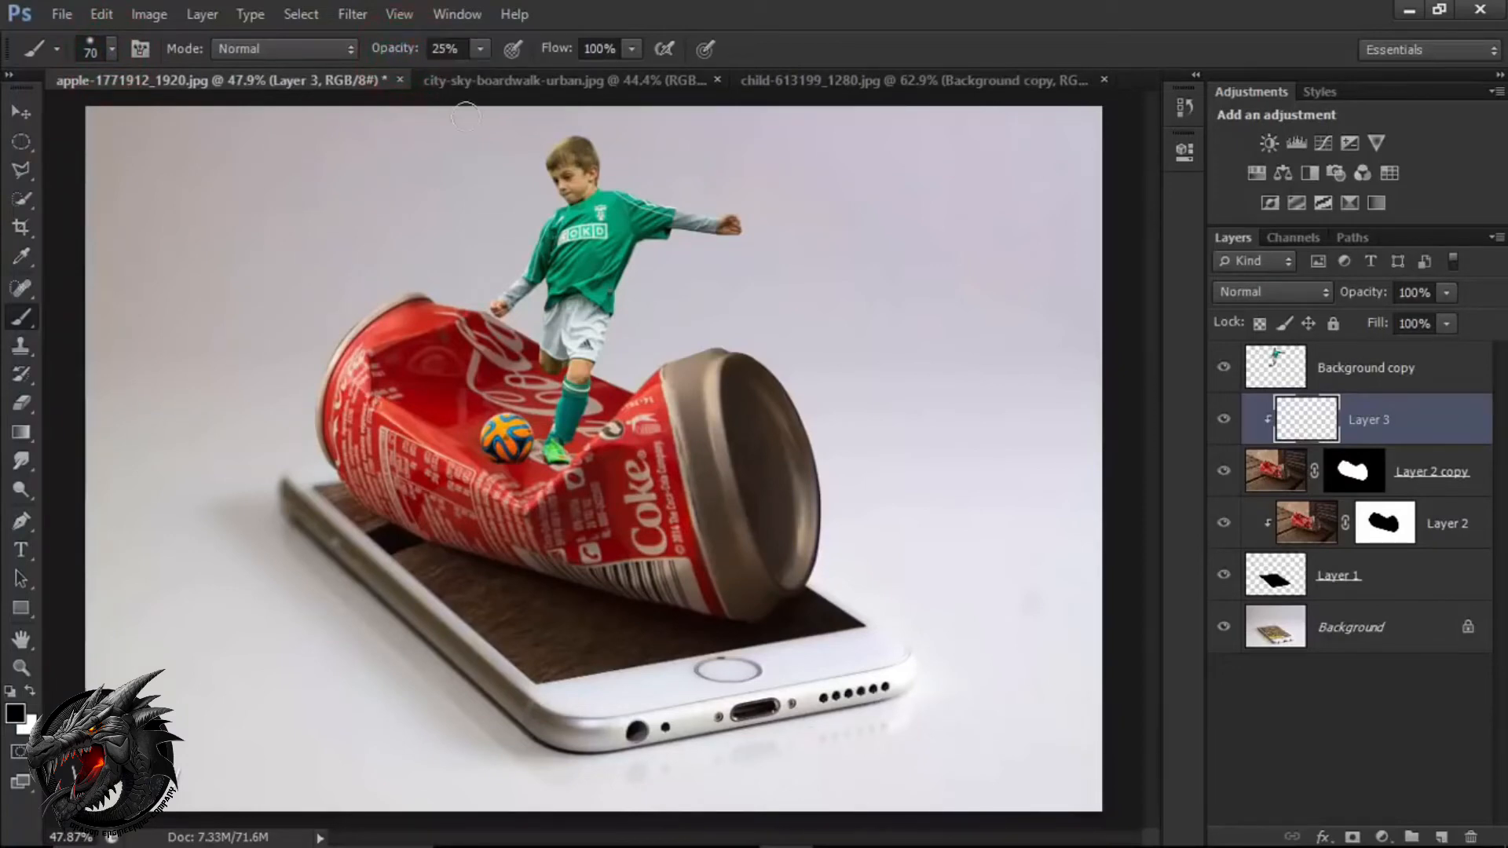
# Paint a soft black contact shadow on the can along the underside of the ball.
pyautogui.scroll(5, 554, 377)
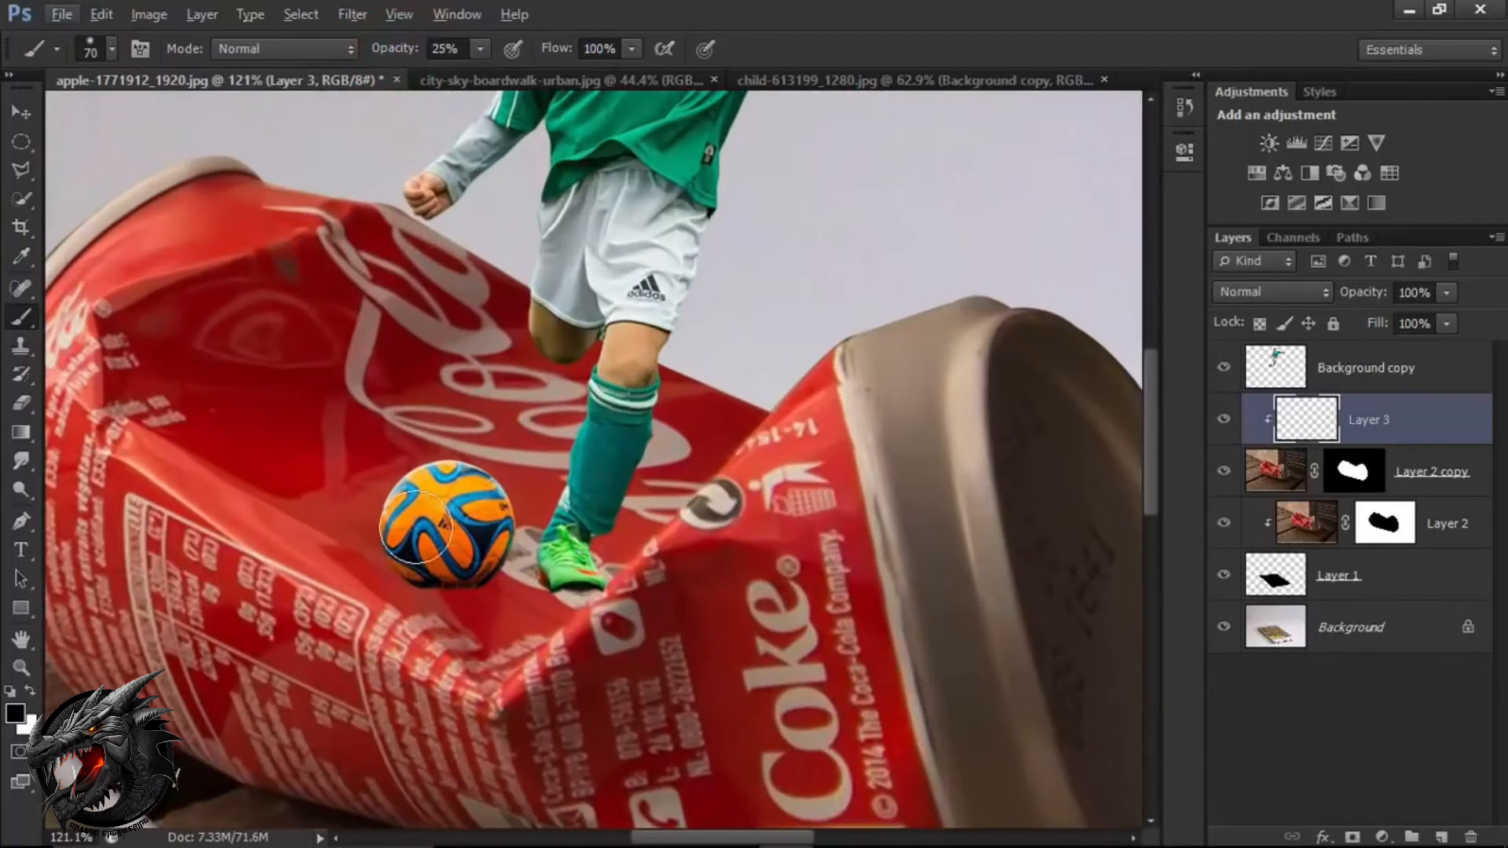
pyautogui.scroll(-1, 416, 524)
pyautogui.press(']')
pyautogui.press(']')
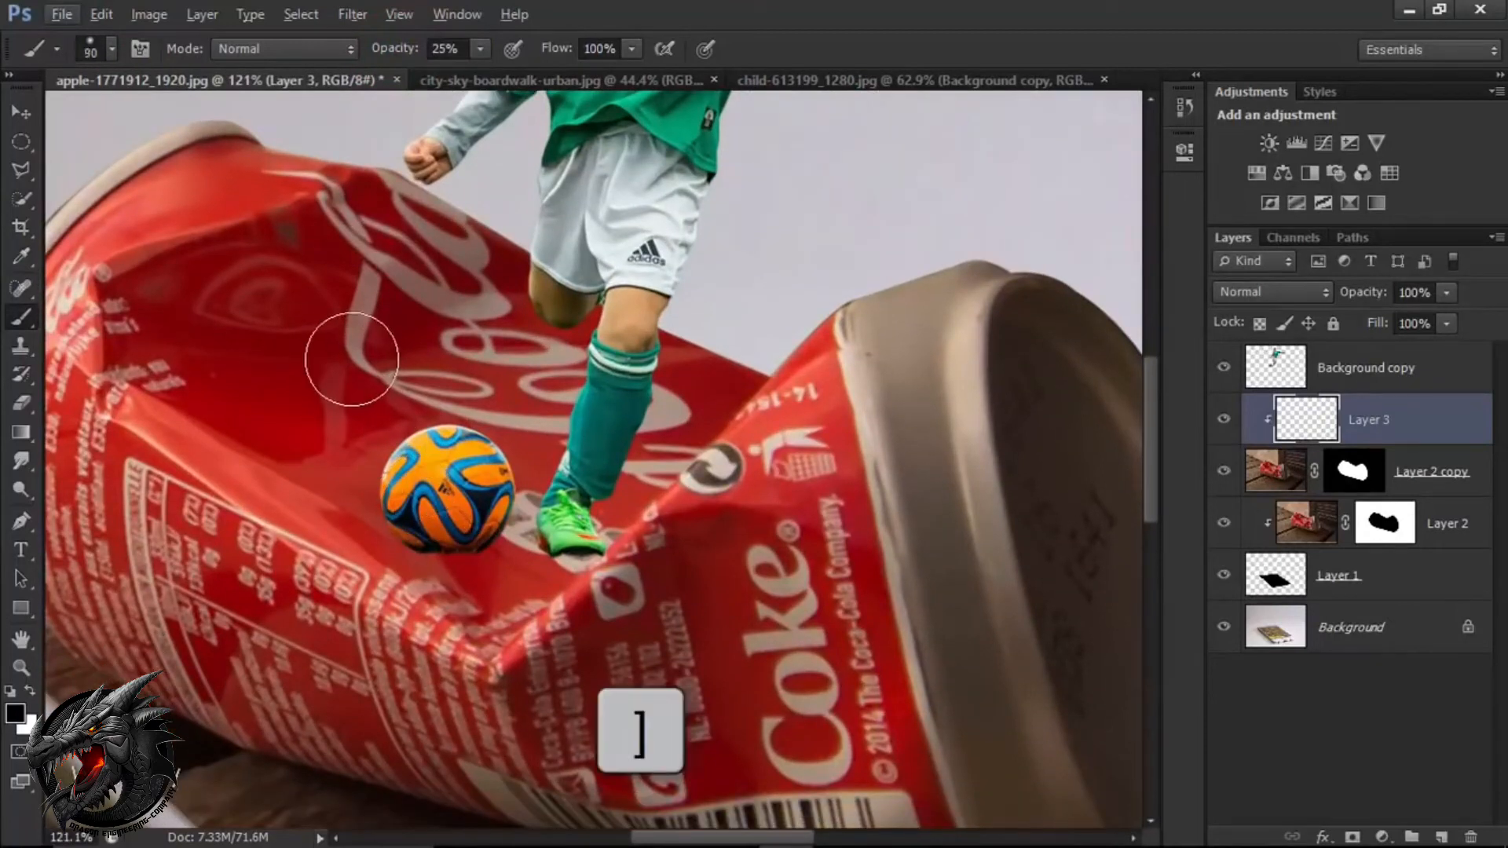
pyautogui.press(']')
pyautogui.press(']')
pyautogui.press(']')
pyautogui.press(']')
pyautogui.press(']')
pyautogui.press(']')
pyautogui.press(']')
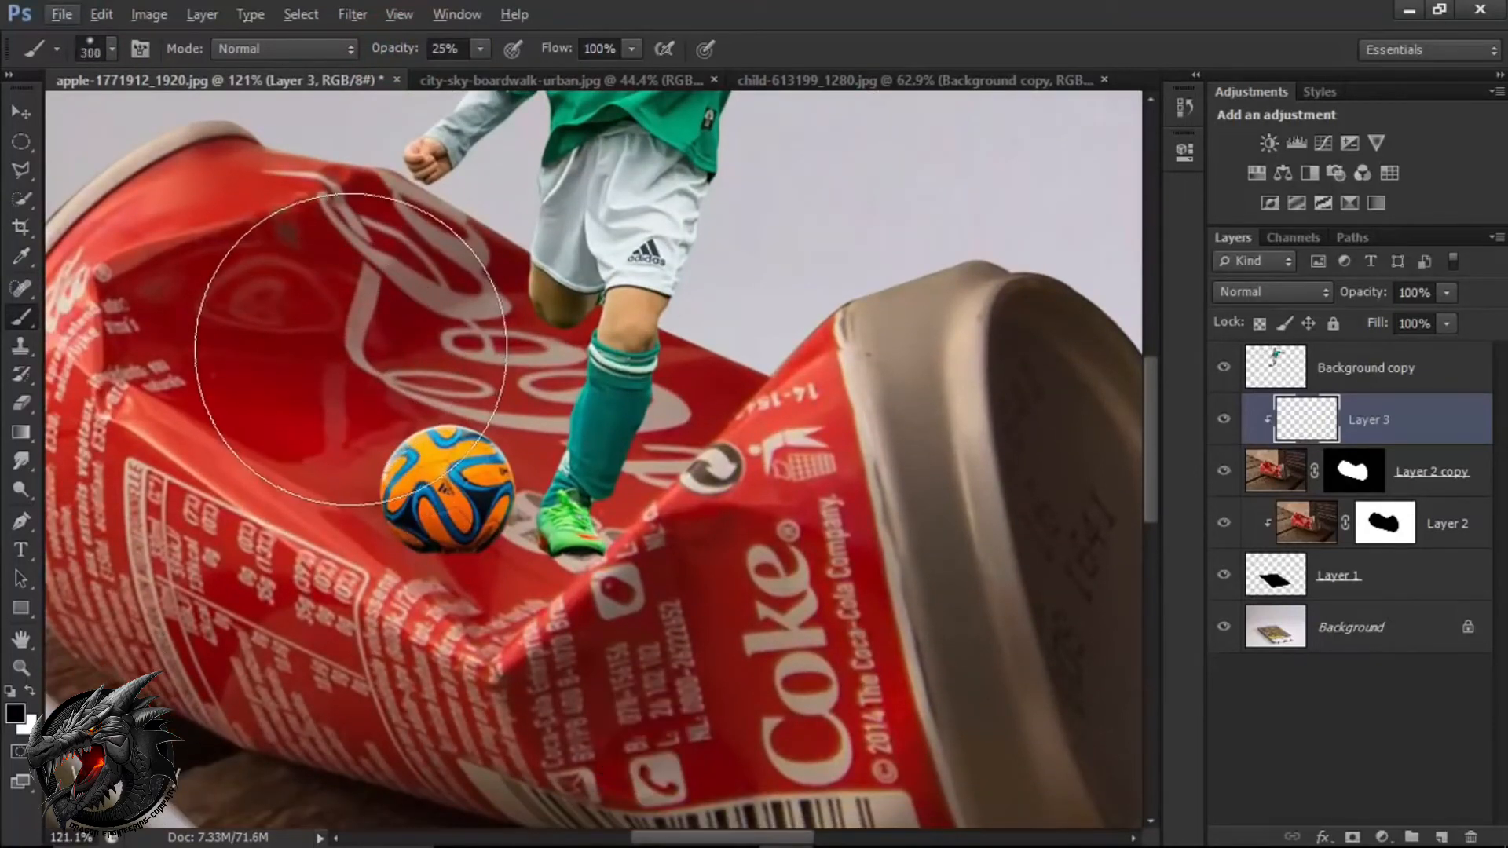
pyautogui.press('[')
pyautogui.press('[')
pyautogui.press('[')
pyautogui.press('[')
pyautogui.press('[')
pyautogui.press('[')
pyautogui.press('[')
pyautogui.press('[')
pyautogui.press('[')
pyautogui.press('[')
pyautogui.press('[')
pyautogui.press('[')
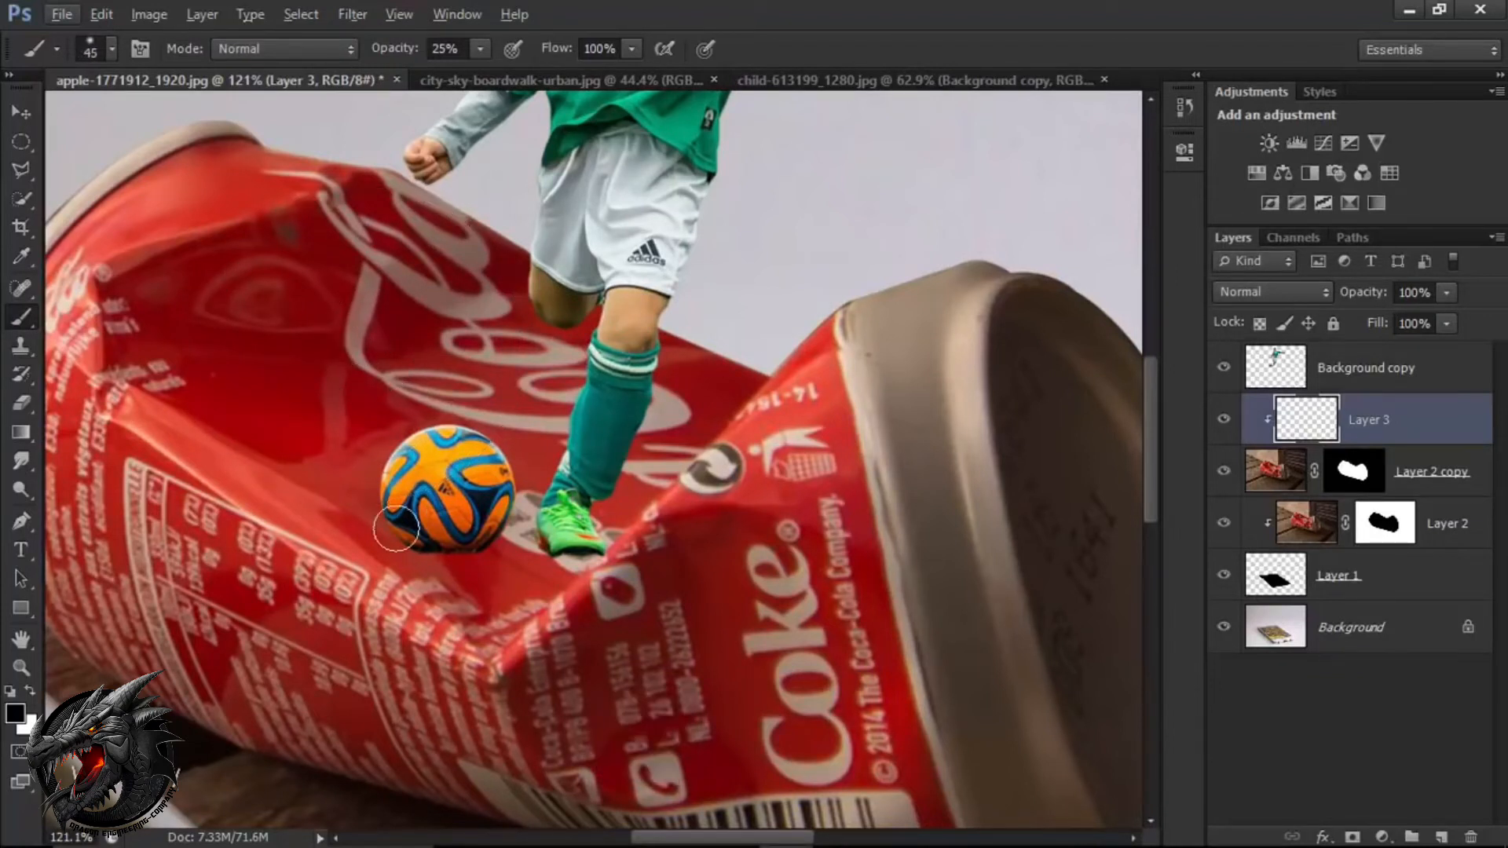
pyautogui.press(']')
pyautogui.moveTo(391, 517)
pyautogui.mouseDown()
pyautogui.moveTo(333, 592)
pyautogui.moveTo(328, 564)
pyautogui.moveTo(379, 561)
pyautogui.moveTo(349, 581)
pyautogui.mouseUp()
pyautogui.moveTo(465, 537)
pyautogui.mouseDown()
pyautogui.moveTo(352, 590)
pyautogui.moveTo(426, 549)
pyautogui.moveTo(328, 581)
pyautogui.moveTo(454, 556)
pyautogui.mouseUp()
# Paint a contact shadow under and around the boy's green shoe with a smaller brush of 30 px or less.
pyautogui.press('[')
pyautogui.press('[')
pyautogui.scroll(2, 554, 531)
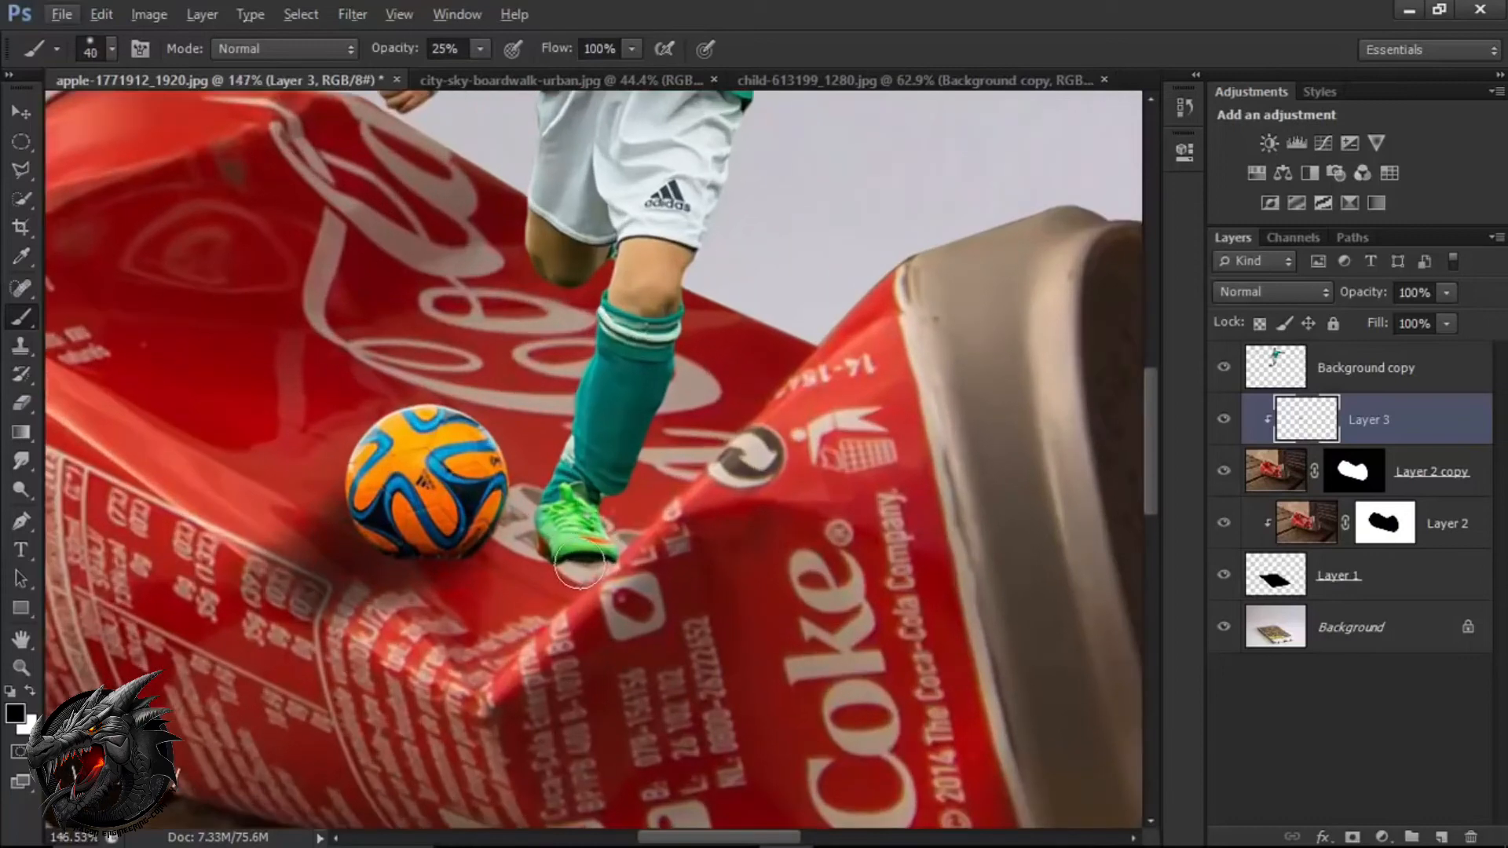
pyautogui.press('[')
pyautogui.moveTo(545, 543)
pyautogui.mouseDown()
pyautogui.moveTo(438, 603)
pyautogui.moveTo(511, 578)
pyautogui.mouseUp()
pyautogui.moveTo(576, 562); pyautogui.dragTo(493, 624)
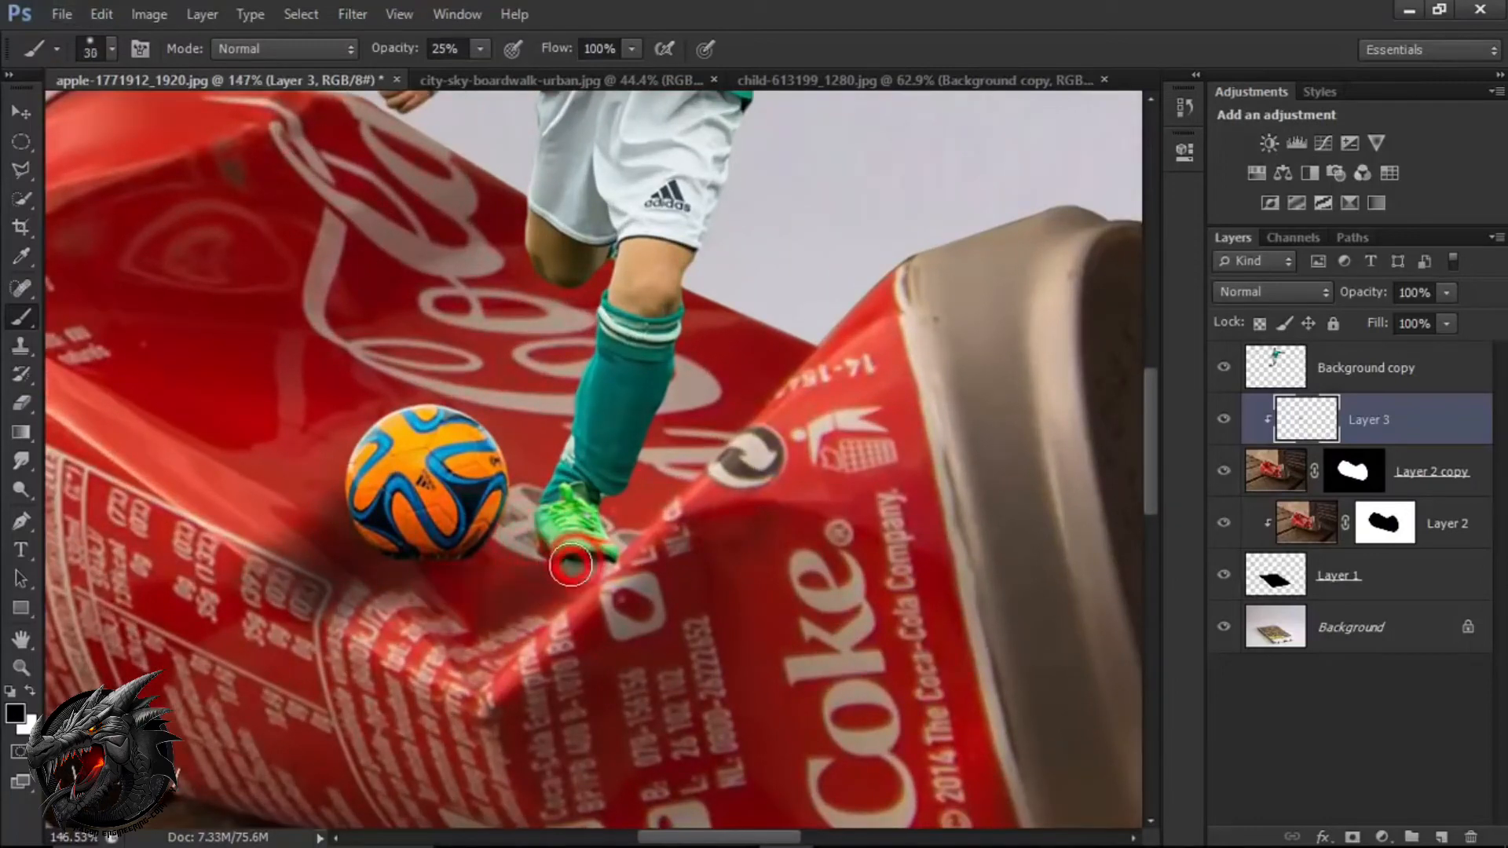
pyautogui.scroll(4, 563, 554)
pyautogui.press('[')
pyautogui.press('[')
pyautogui.press('[')
pyautogui.press('[')
pyautogui.moveTo(534, 532)
pyautogui.mouseDown()
pyautogui.moveTo(545, 560)
pyautogui.moveTo(590, 567)
pyautogui.mouseUp()
pyautogui.moveTo(536, 528); pyautogui.dragTo(545, 564)
pyautogui.moveTo(629, 560); pyautogui.dragTo(558, 567)
# Deepen the shadows under the ball and shoe, and shade the can behind the raised leg and in its dent.
pyautogui.scroll(-7, 575, 578)
pyautogui.press(']')
pyautogui.press(']')
pyautogui.press(']')
pyautogui.press(']')
pyautogui.press(']')
pyautogui.moveTo(430, 571); pyautogui.dragTo(394, 571)
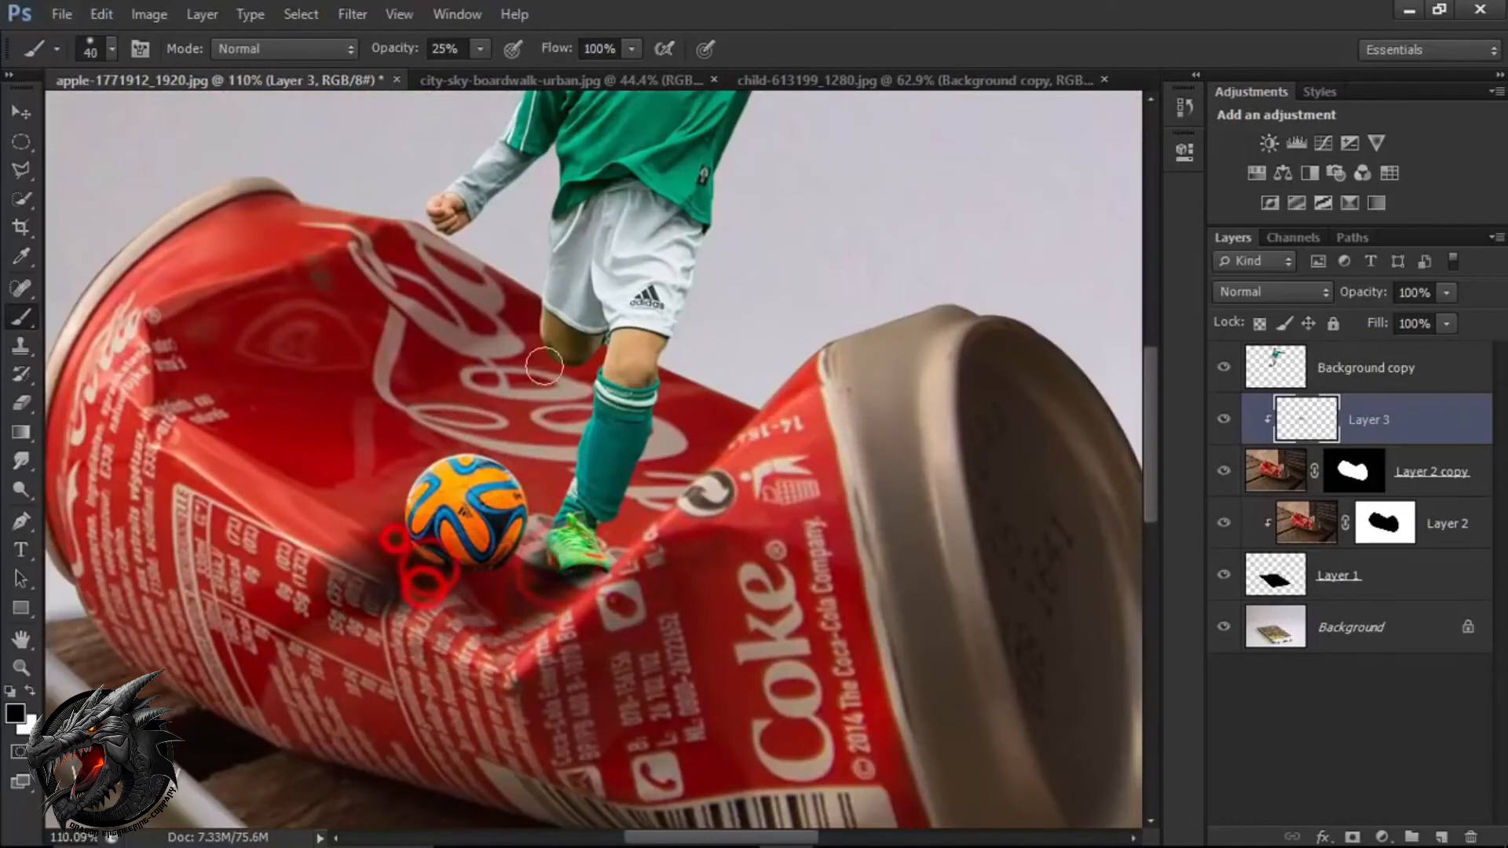
pyautogui.moveTo(537, 420); pyautogui.dragTo(554, 403)
pyautogui.press(']')
pyautogui.press(']')
pyautogui.moveTo(328, 399); pyautogui.dragTo(377, 343)
pyautogui.moveTo(418, 572); pyautogui.dragTo(444, 578)
pyautogui.press('[')
pyautogui.press('[')
pyautogui.moveTo(548, 585); pyautogui.dragTo(570, 577)
# Lower the shadow layer's opacity to 60%.
pyautogui.scroll(-8, 581, 578)
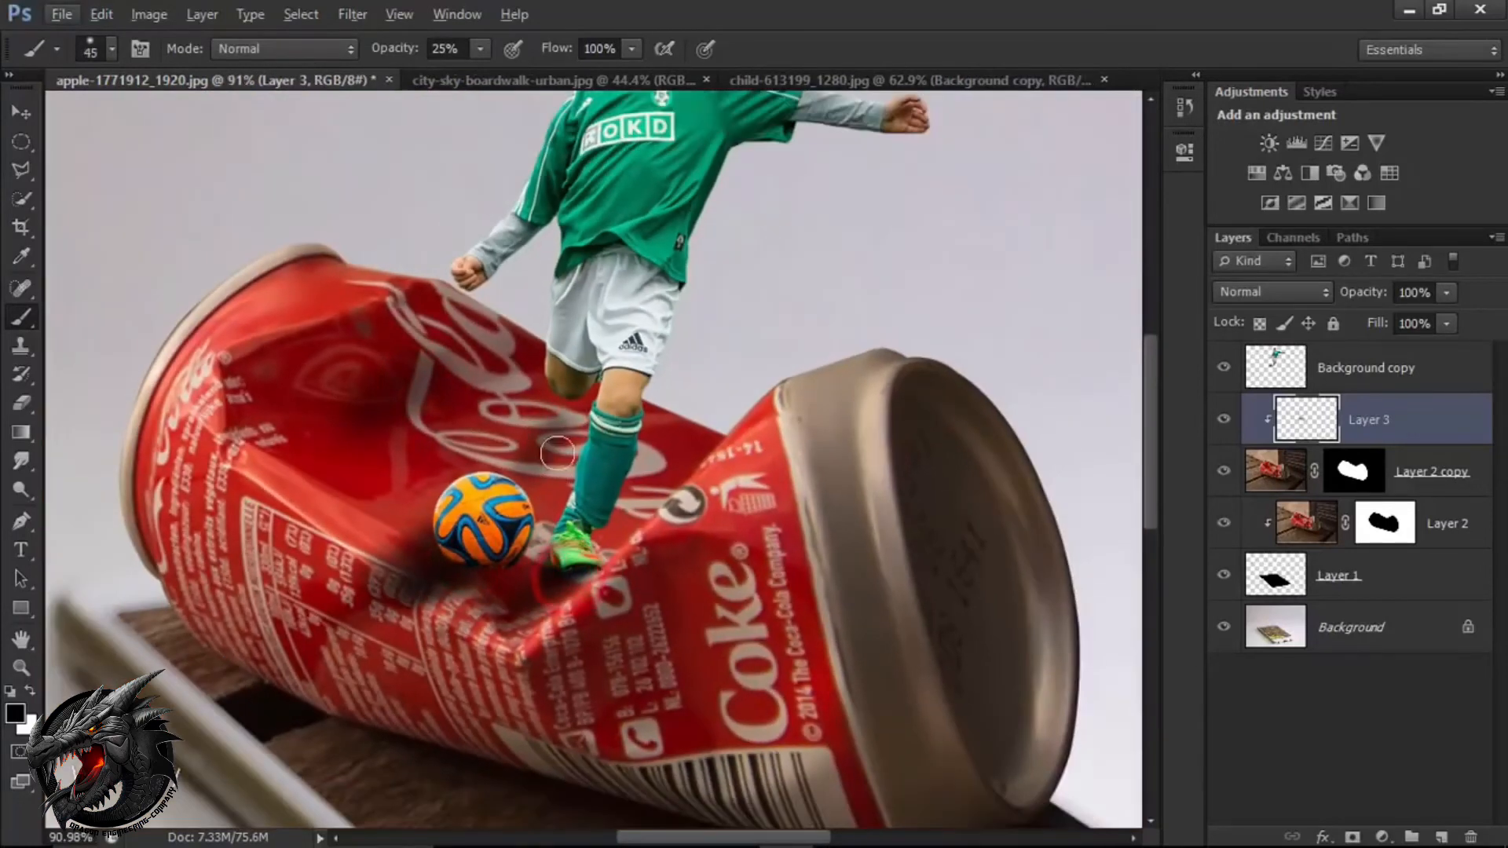
pyautogui.scroll(-2, 585, 481)
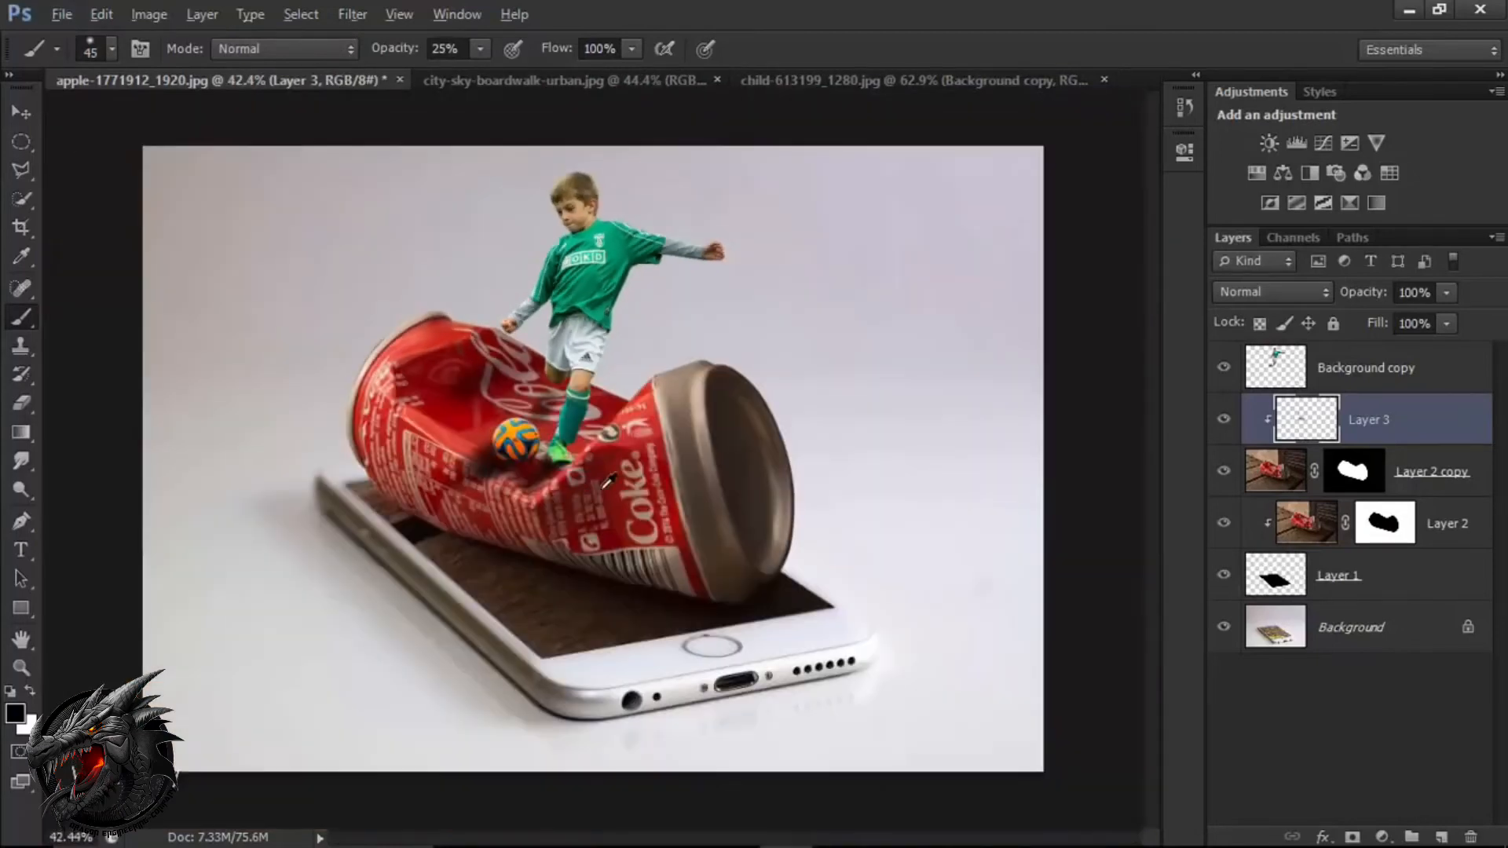
pyautogui.scroll(2, 605, 483)
pyautogui.scroll(-1, 609, 484)
pyautogui.press('v')
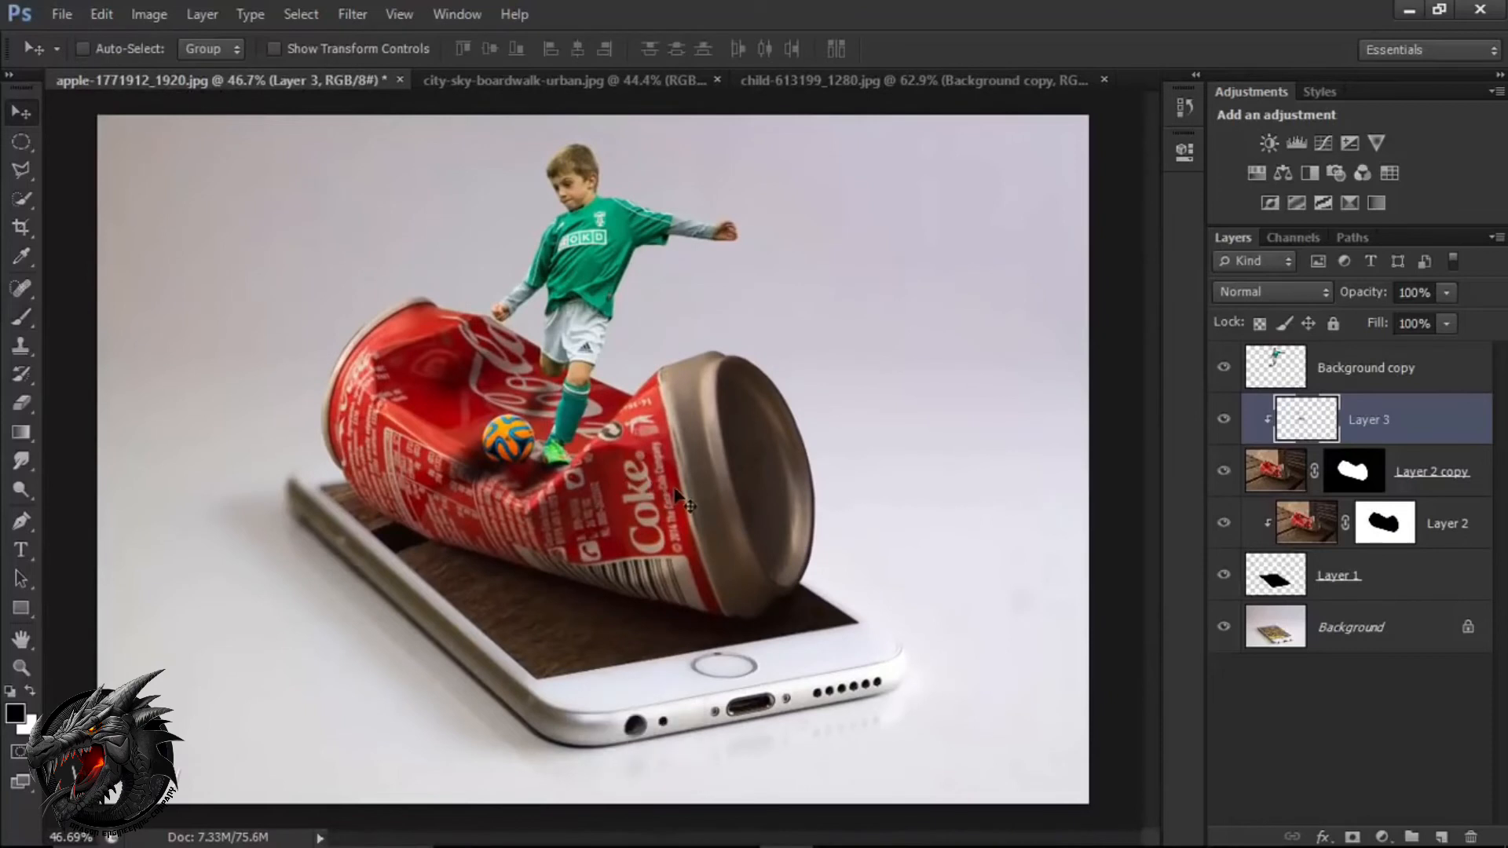
pyautogui.click(1446, 293)
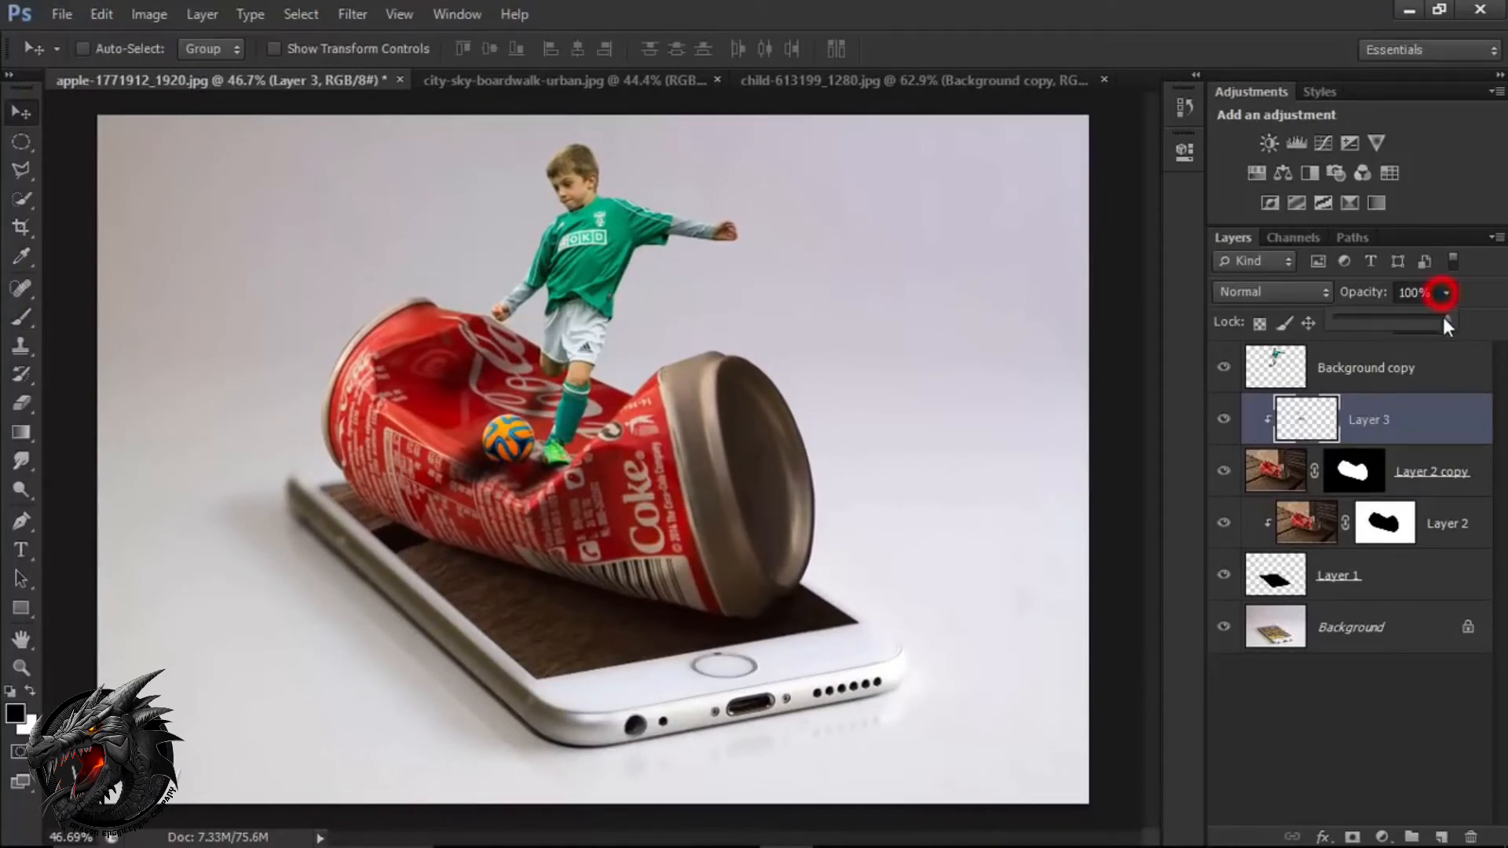
pyautogui.moveTo(1440, 315); pyautogui.dragTo(1400, 324)
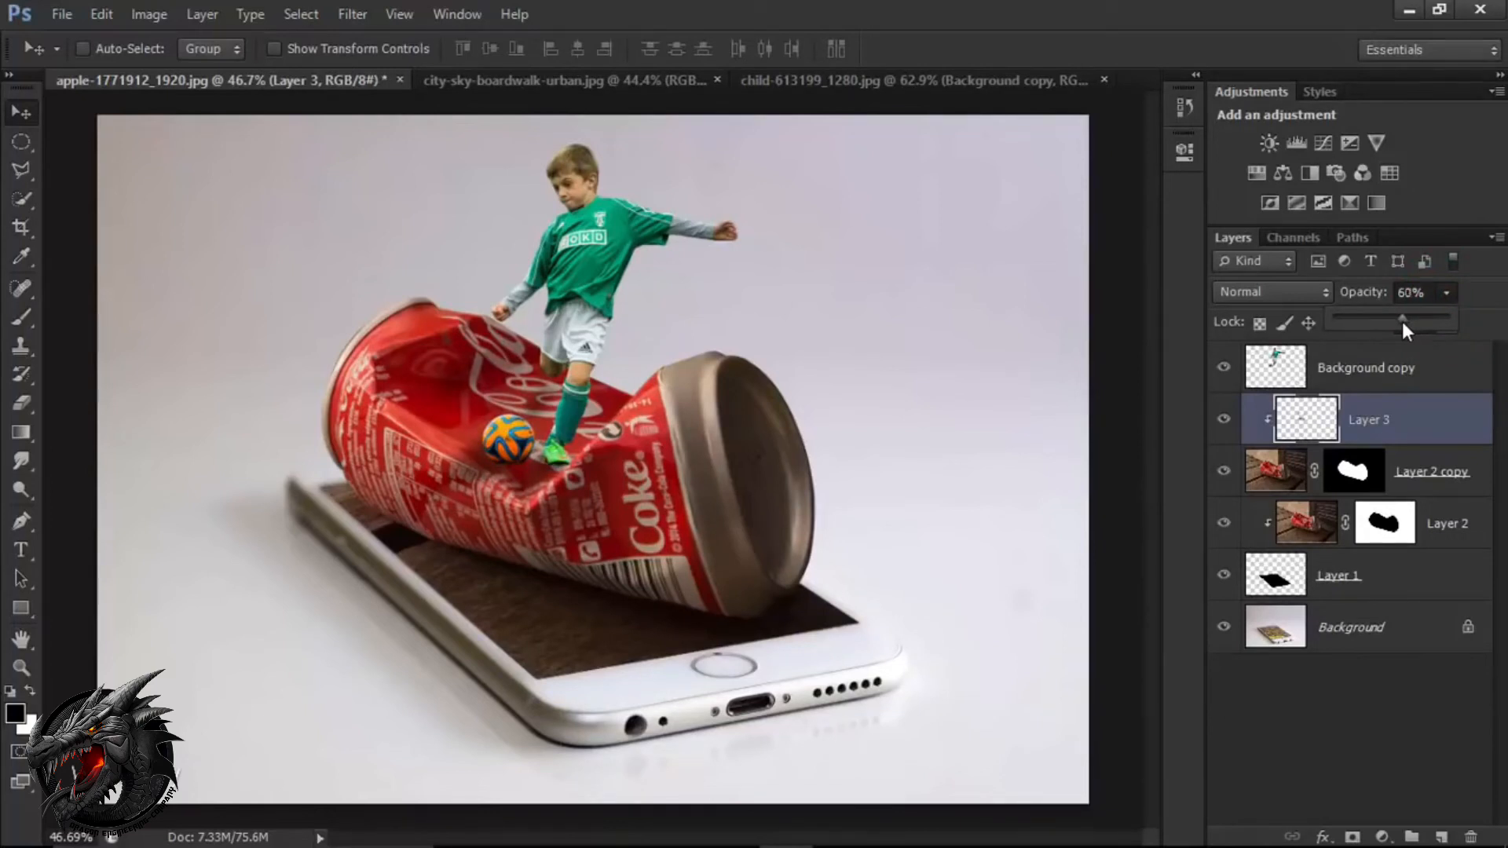
# Add a Gradient fill layer above the boy's layer using the Foreground to Transparent preset.
pyautogui.click(1414, 380)
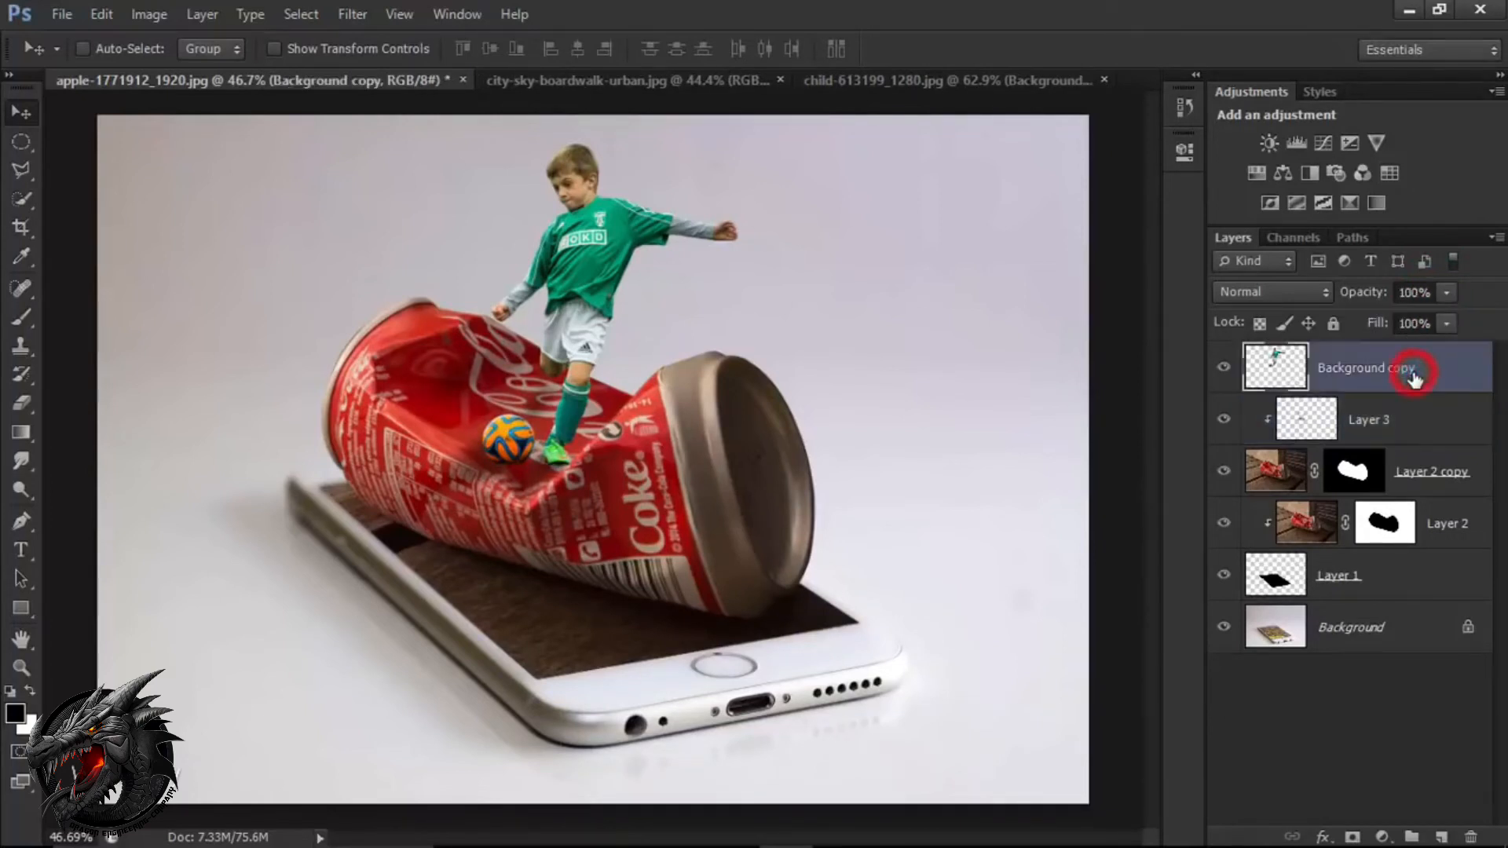
pyautogui.click(1380, 838)
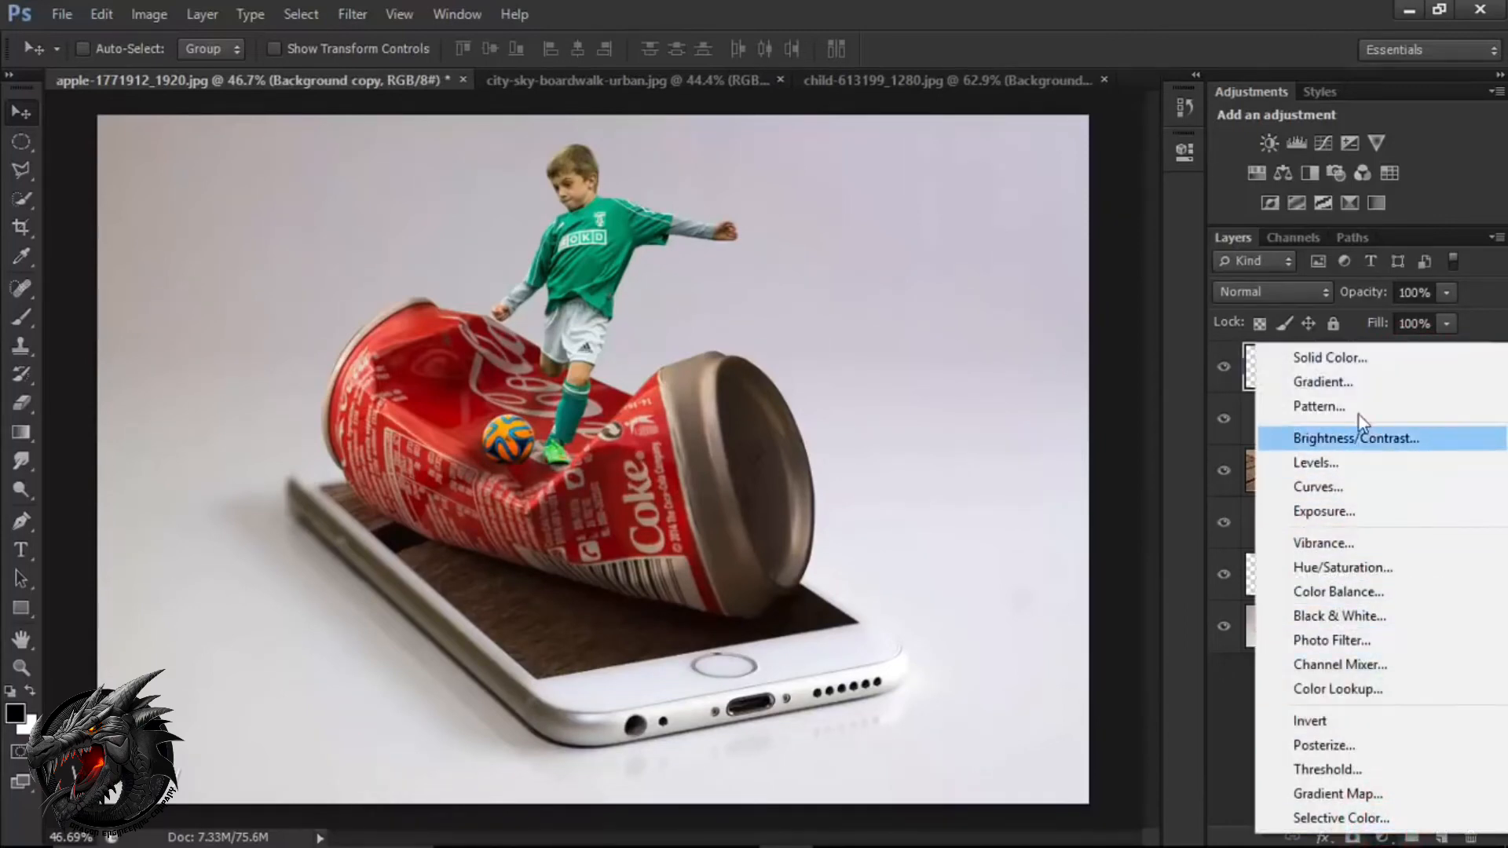
pyautogui.click(1355, 388)
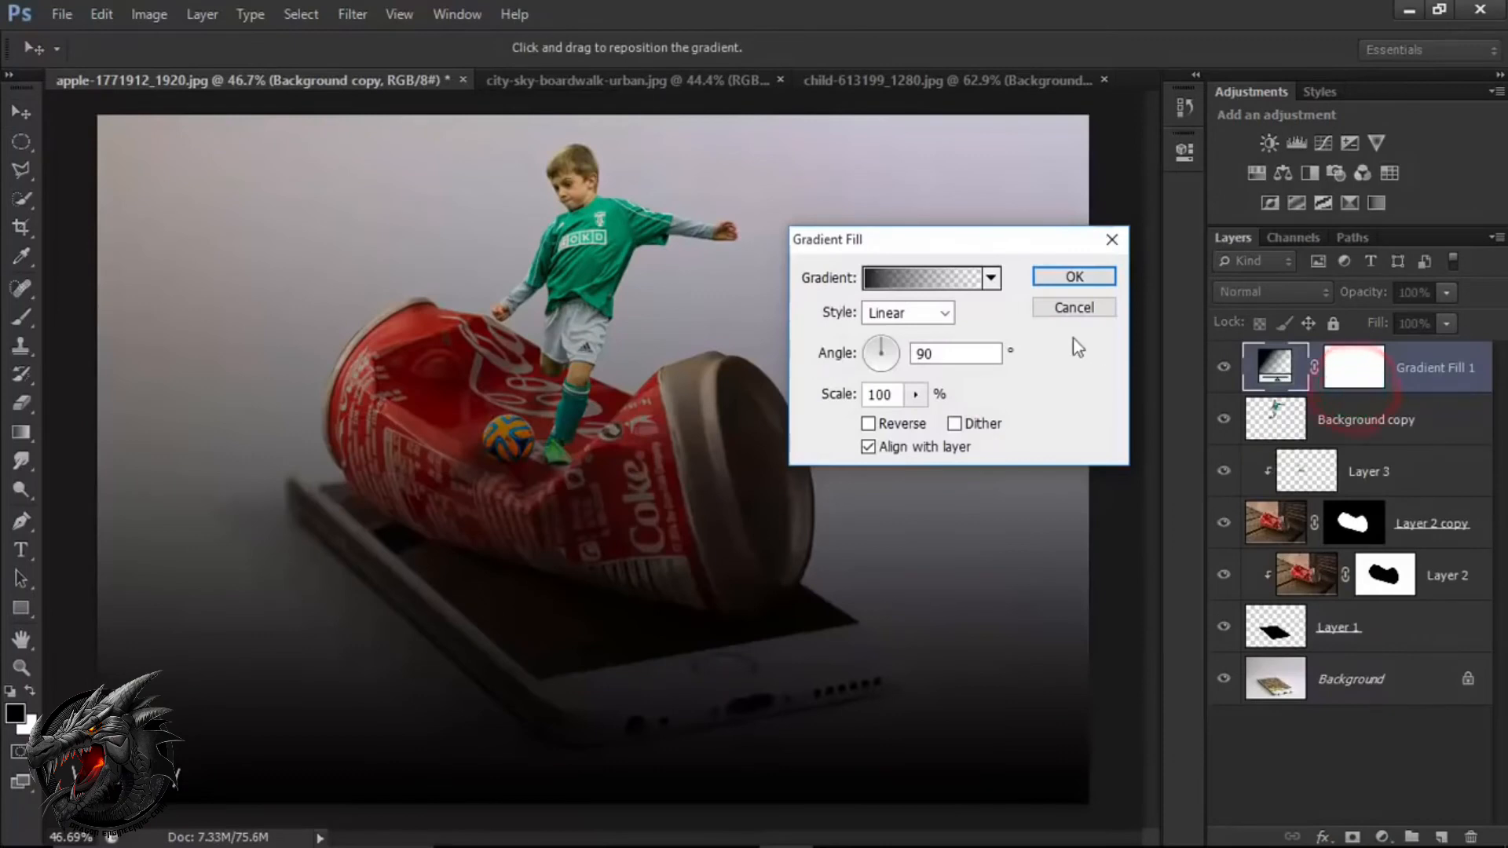
pyautogui.click(935, 279)
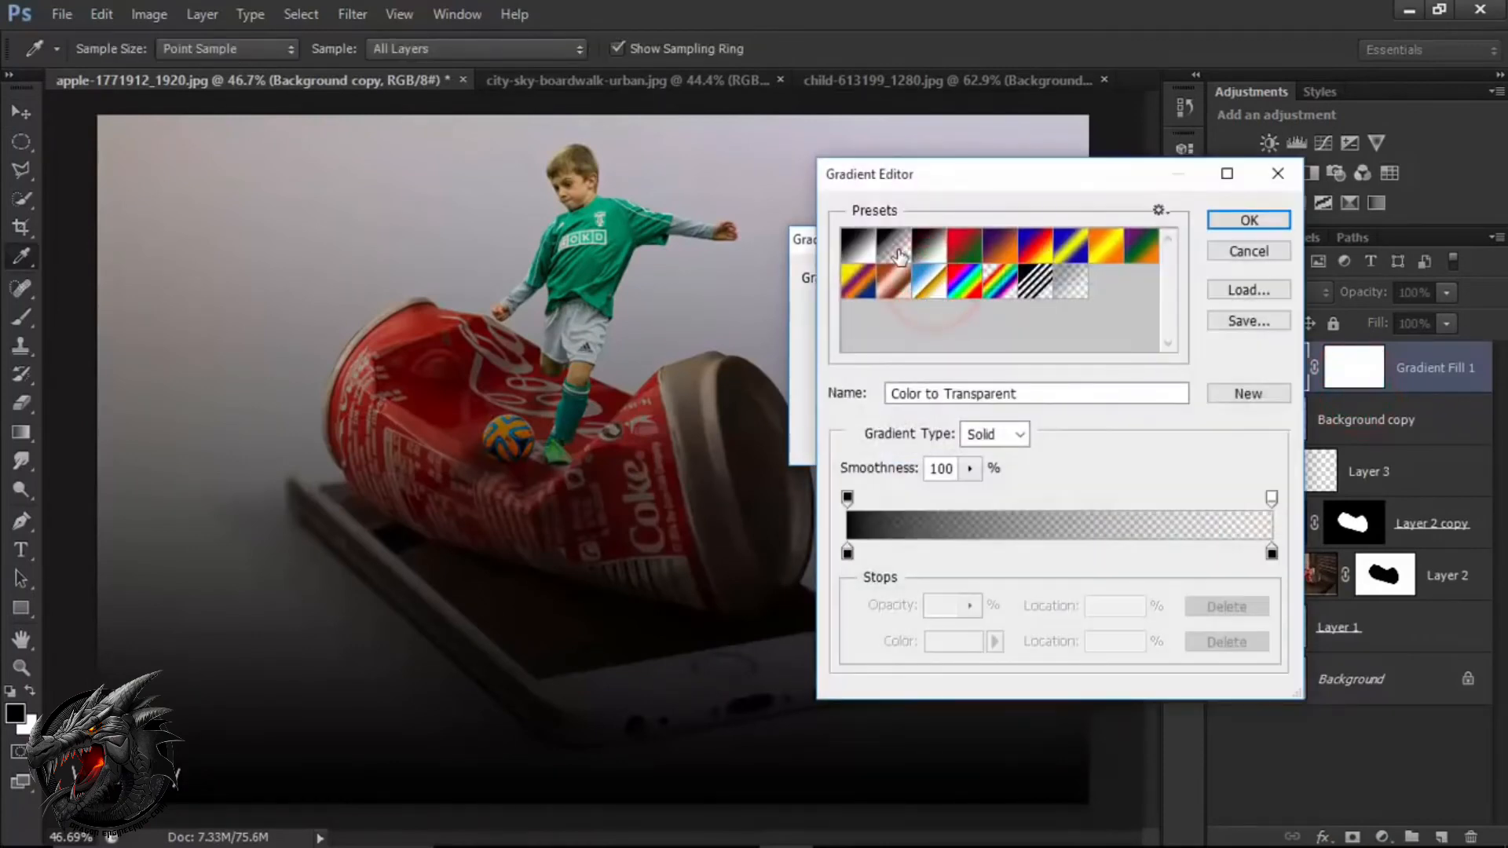
pyautogui.click(900, 256)
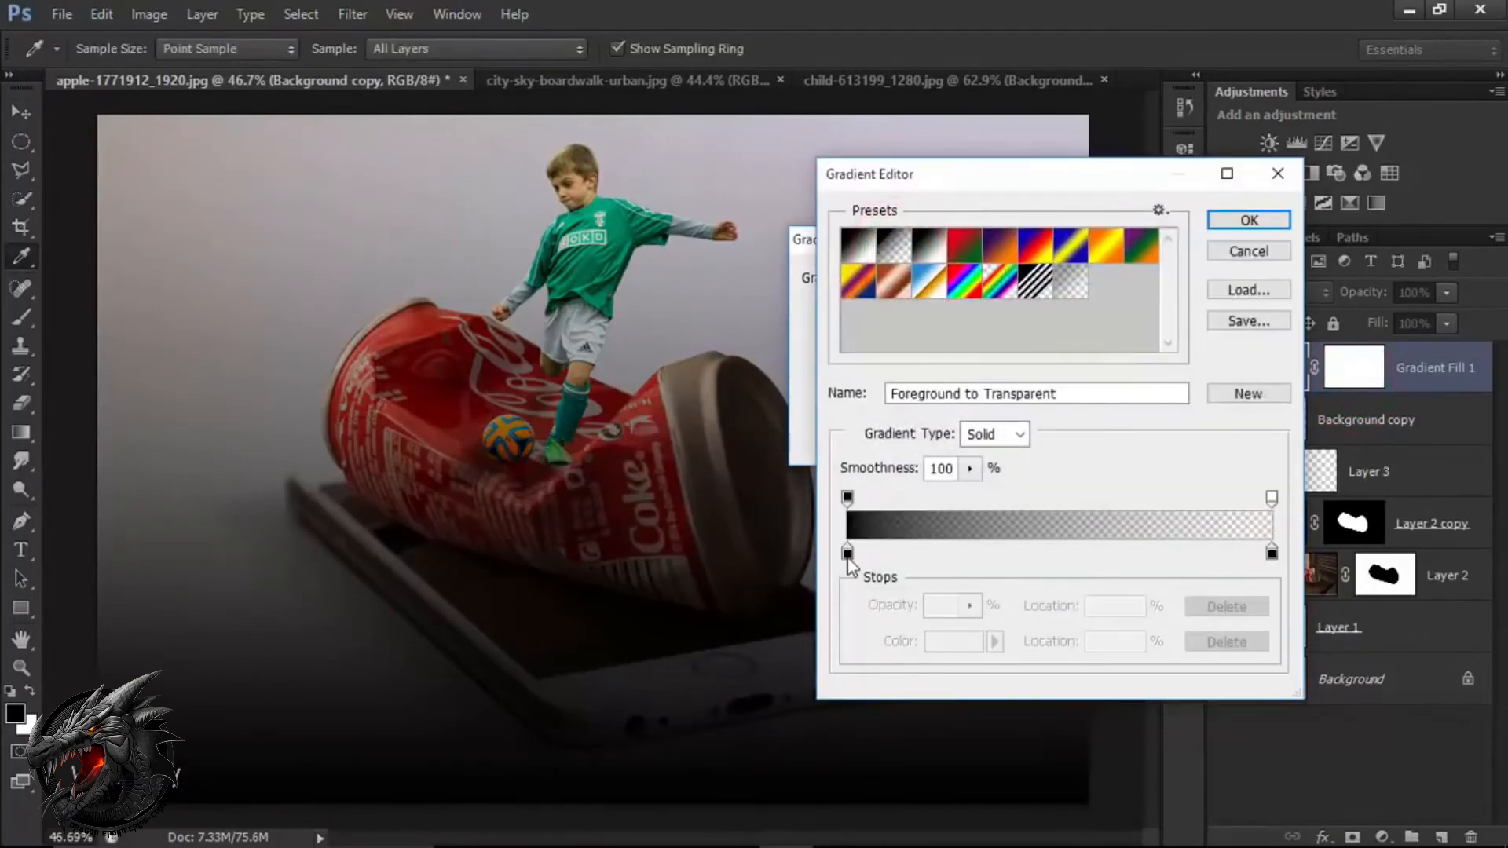
# Recolour the fill gradient's opaque starting stop to dark navy blue, 000925.
pyautogui.click(847, 554)
pyautogui.click(949, 641)
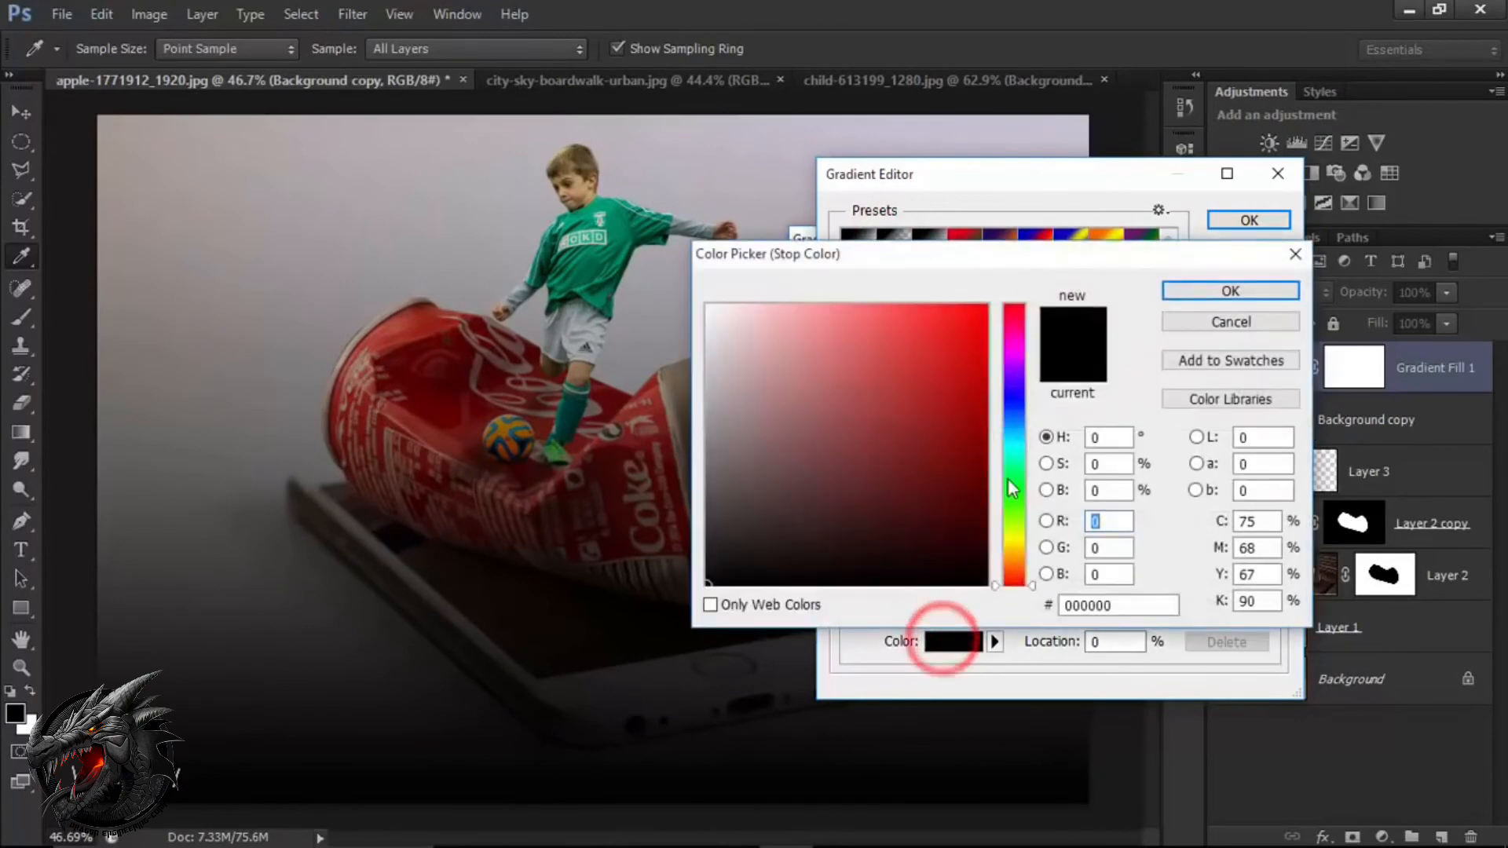
pyautogui.click(1016, 410)
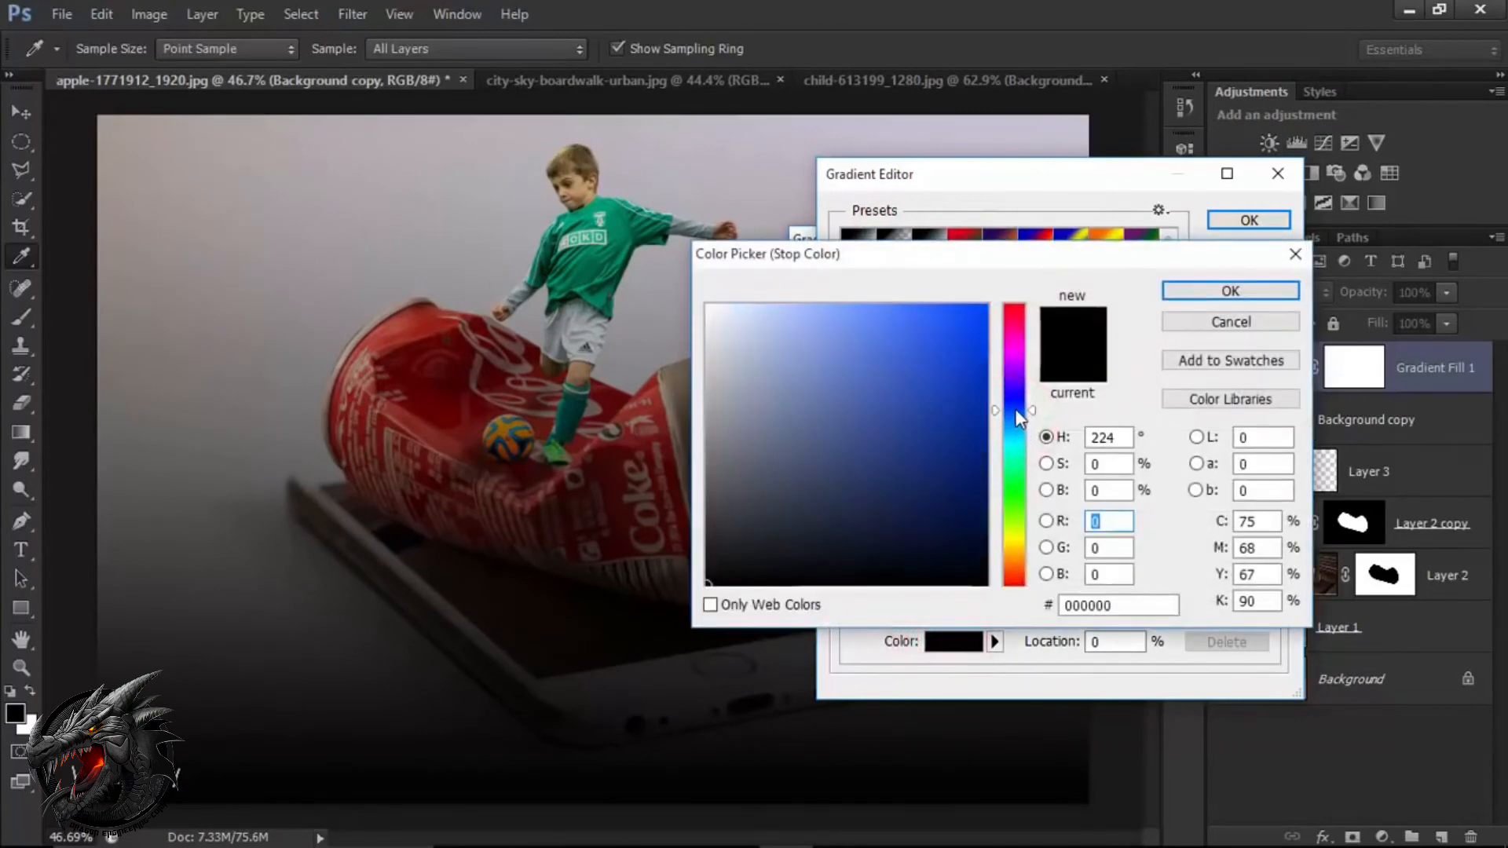
pyautogui.moveTo(960, 494); pyautogui.dragTo(996, 545)
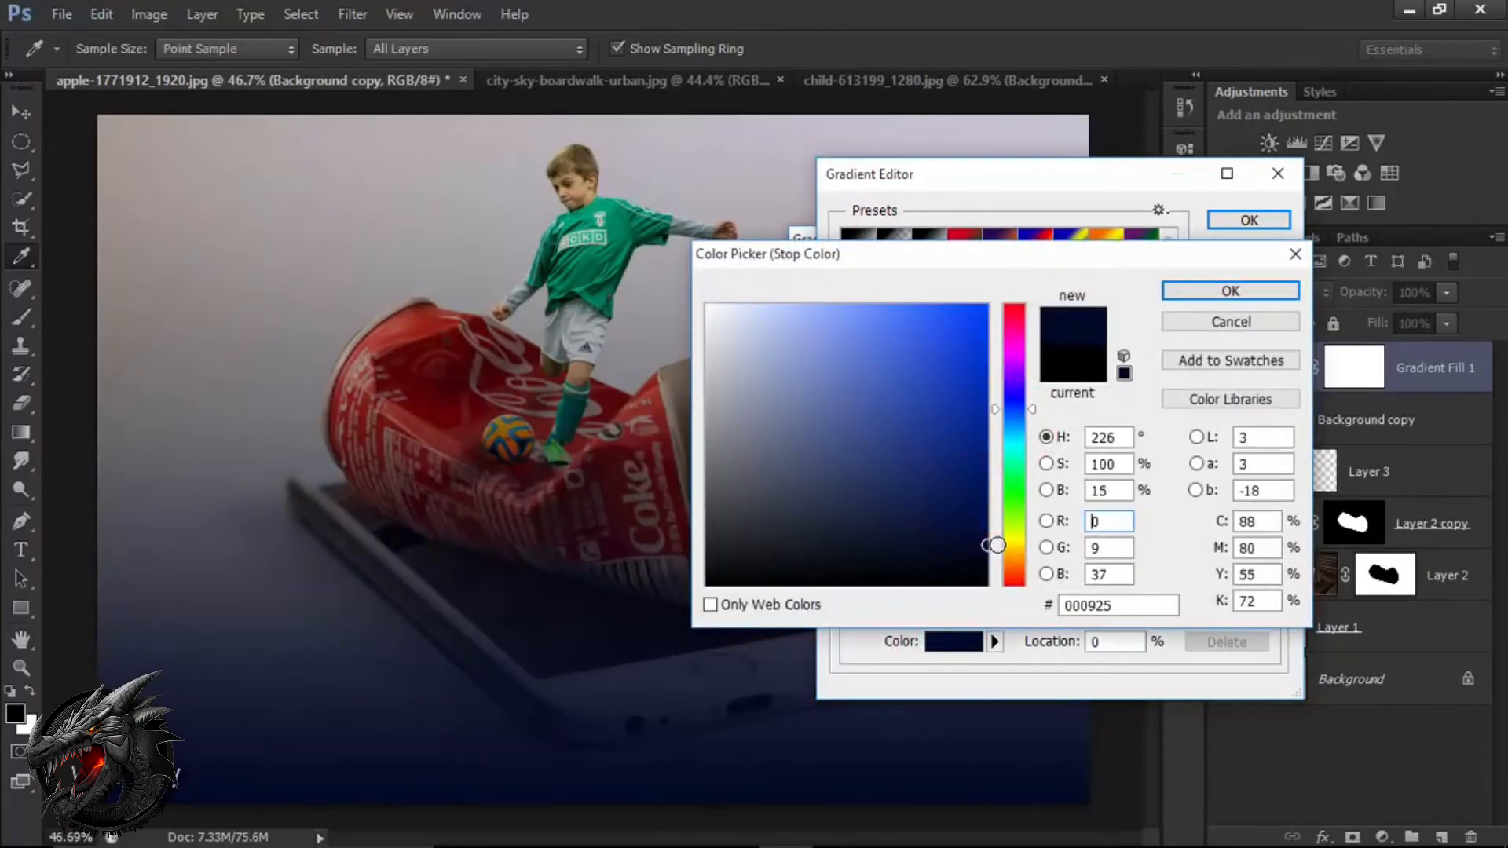
pyautogui.click(1210, 291)
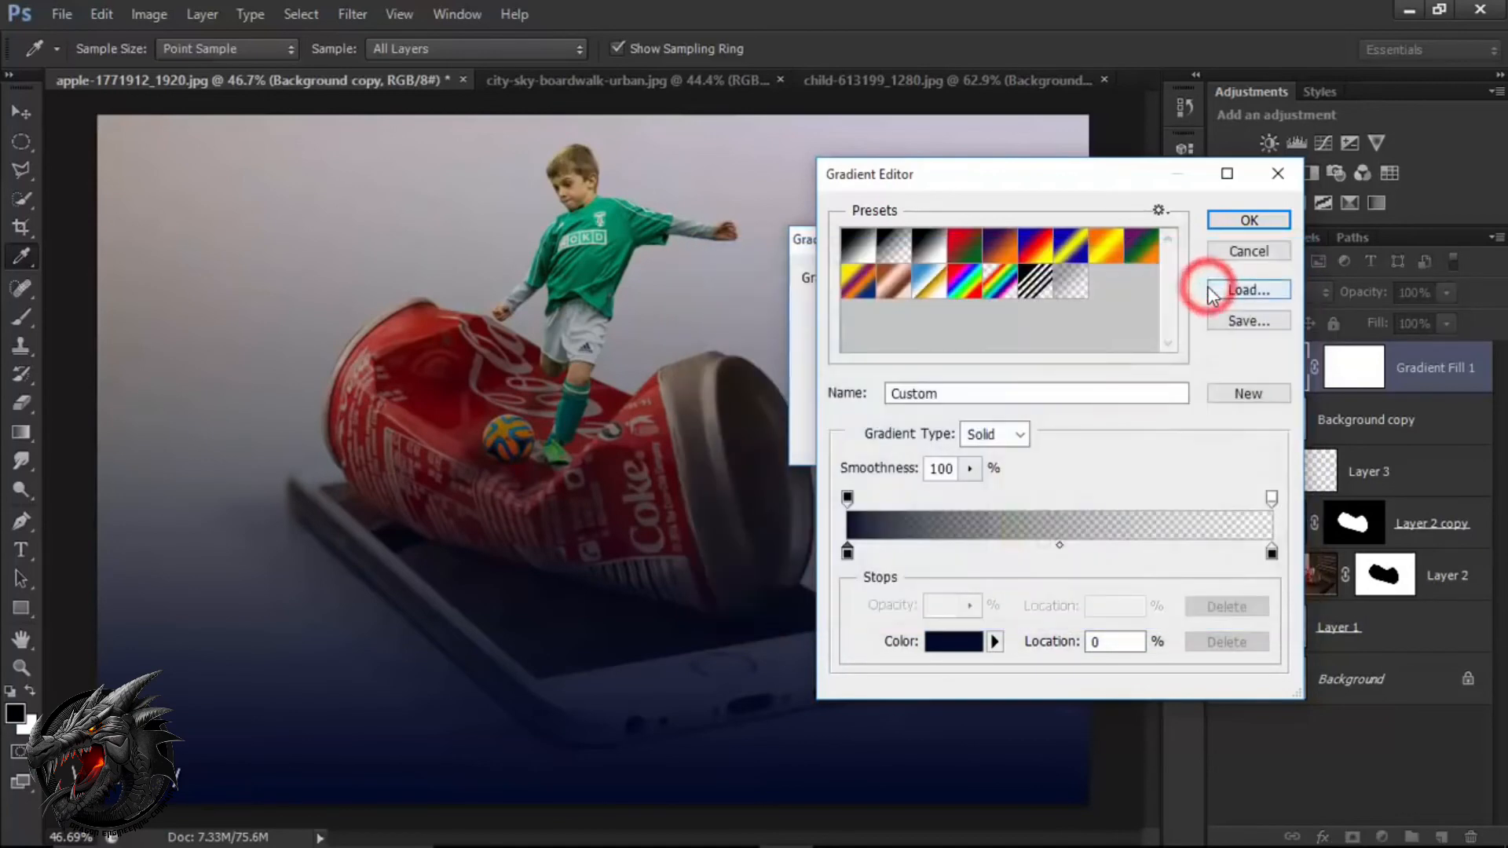
pyautogui.click(1238, 220)
# Turn the gradient fill into a reversed Radial vignette with a scale of 407%.
pyautogui.click(943, 311)
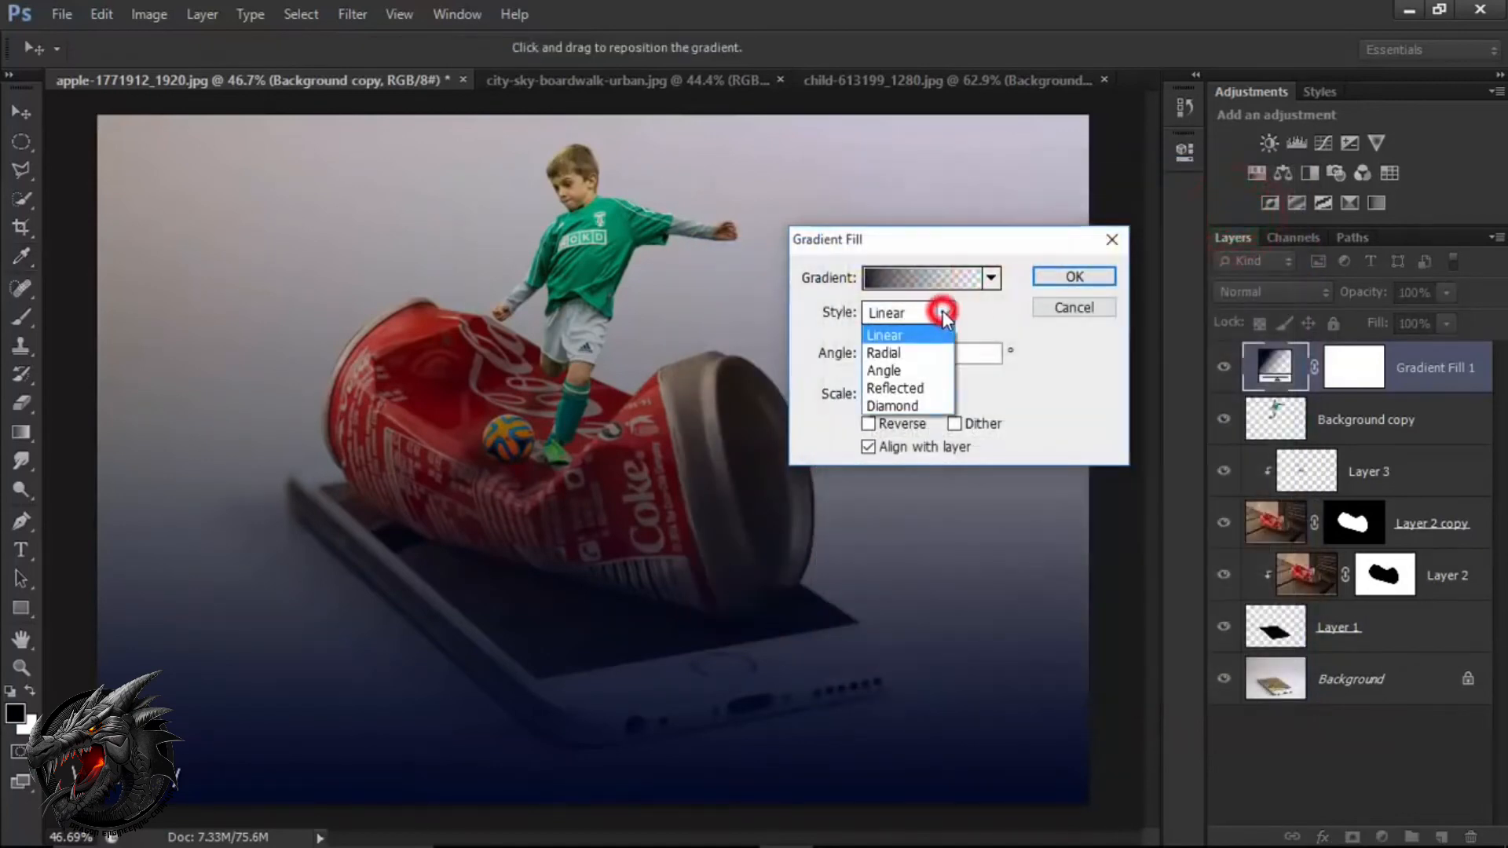
pyautogui.click(940, 353)
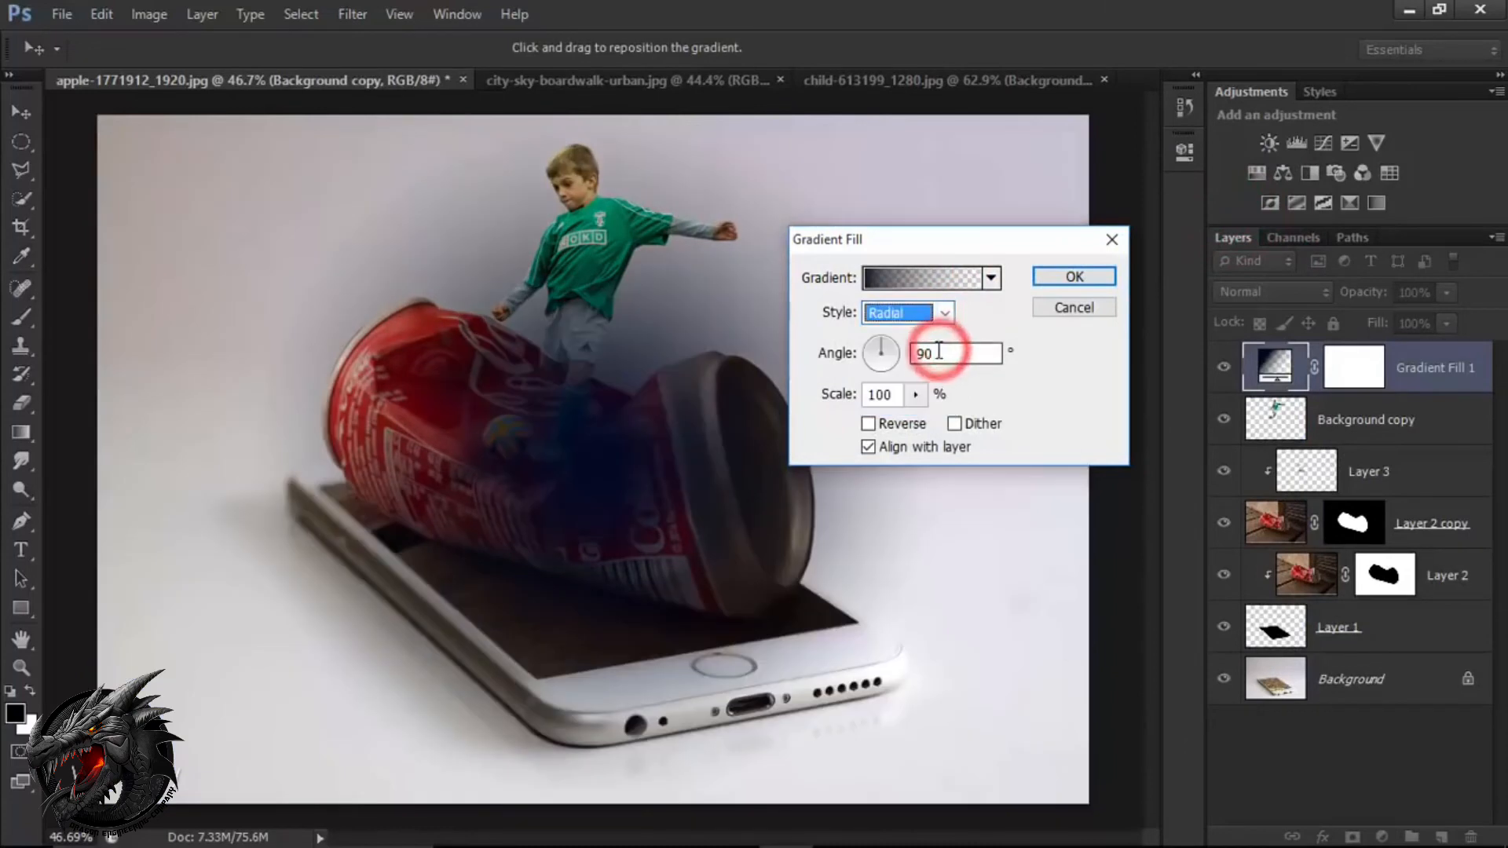
pyautogui.click(904, 424)
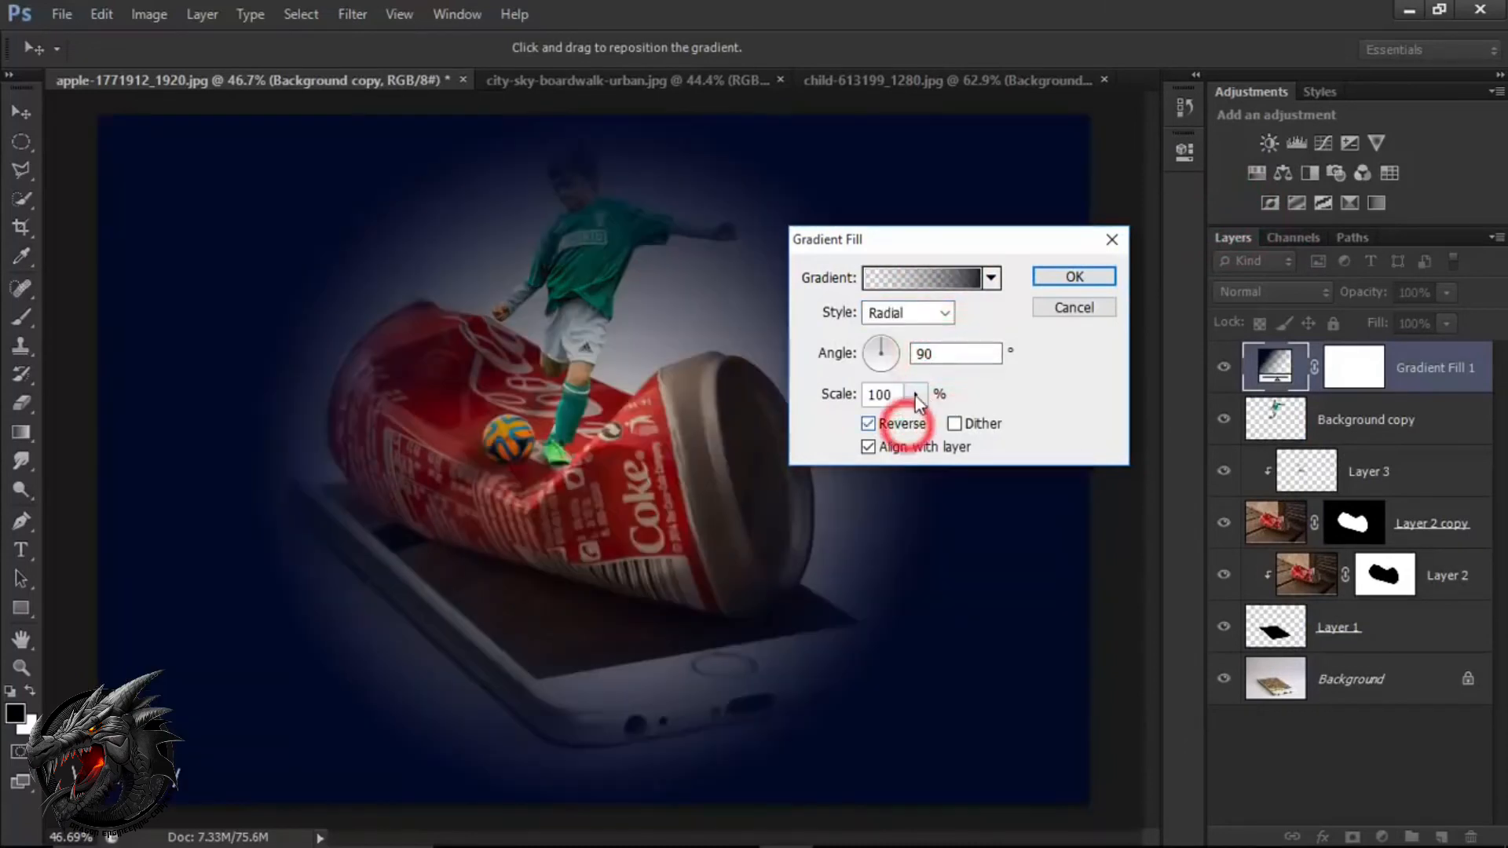
pyautogui.click(915, 395)
pyautogui.moveTo(920, 421); pyautogui.dragTo(951, 427)
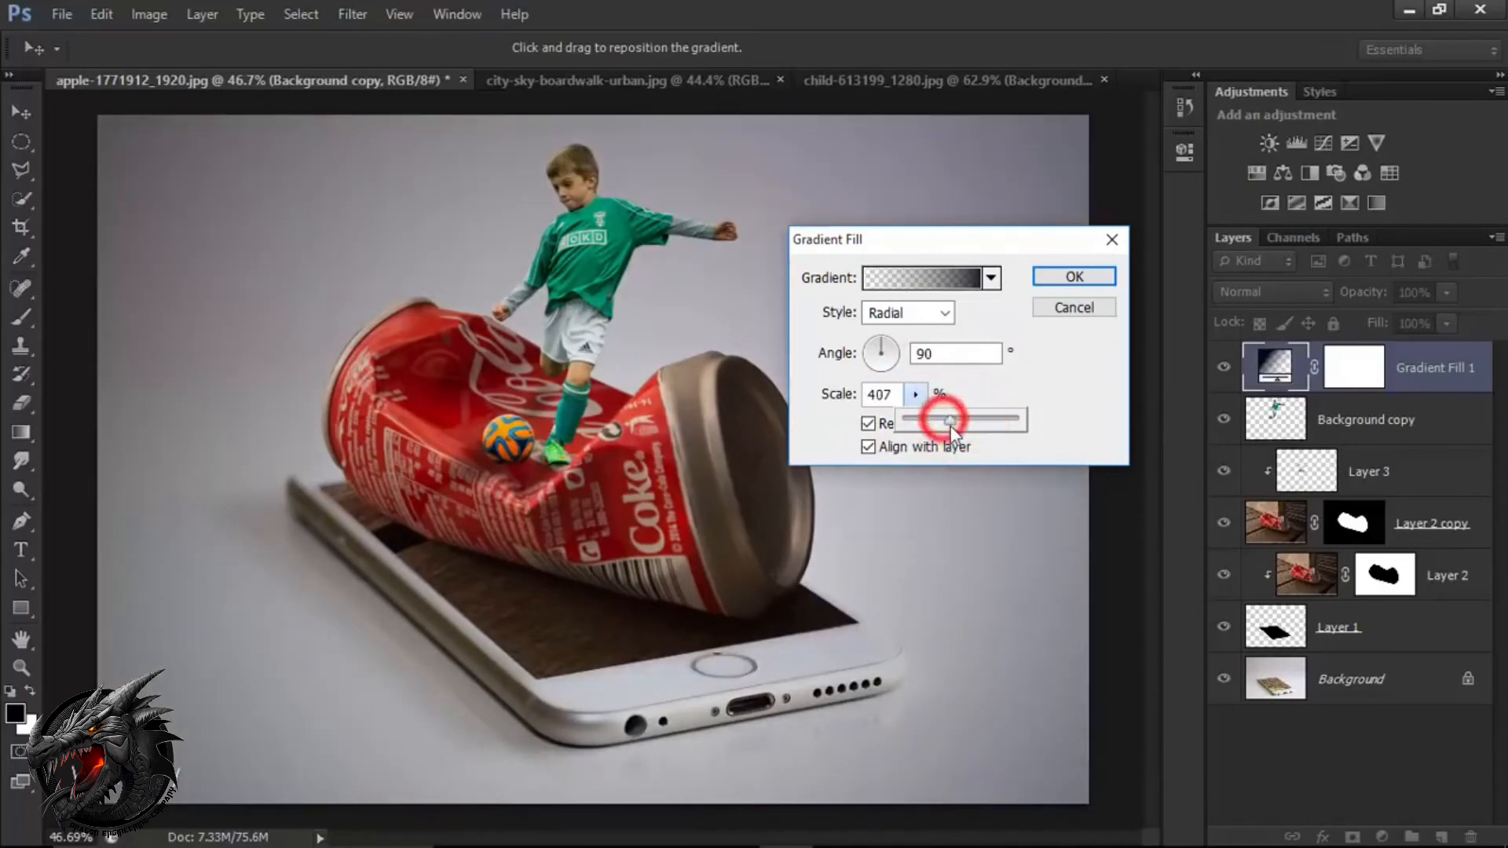
pyautogui.click(1057, 278)
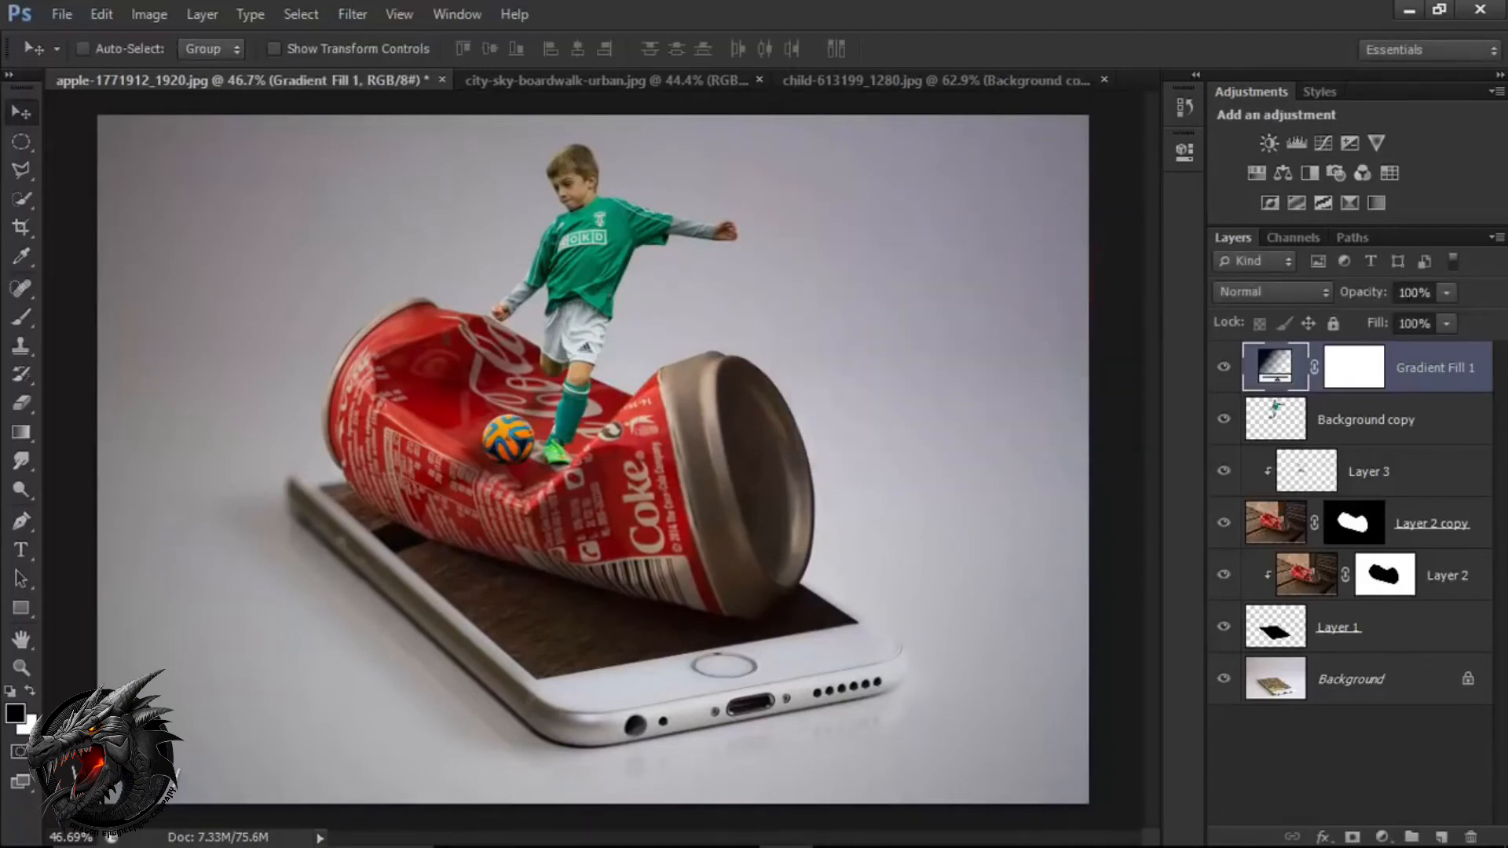
# Lower the gradient fill layer's opacity to 90%.
pyautogui.click(1449, 291)
pyautogui.moveTo(1423, 318); pyautogui.dragTo(1442, 318)
pyautogui.click(1431, 381)
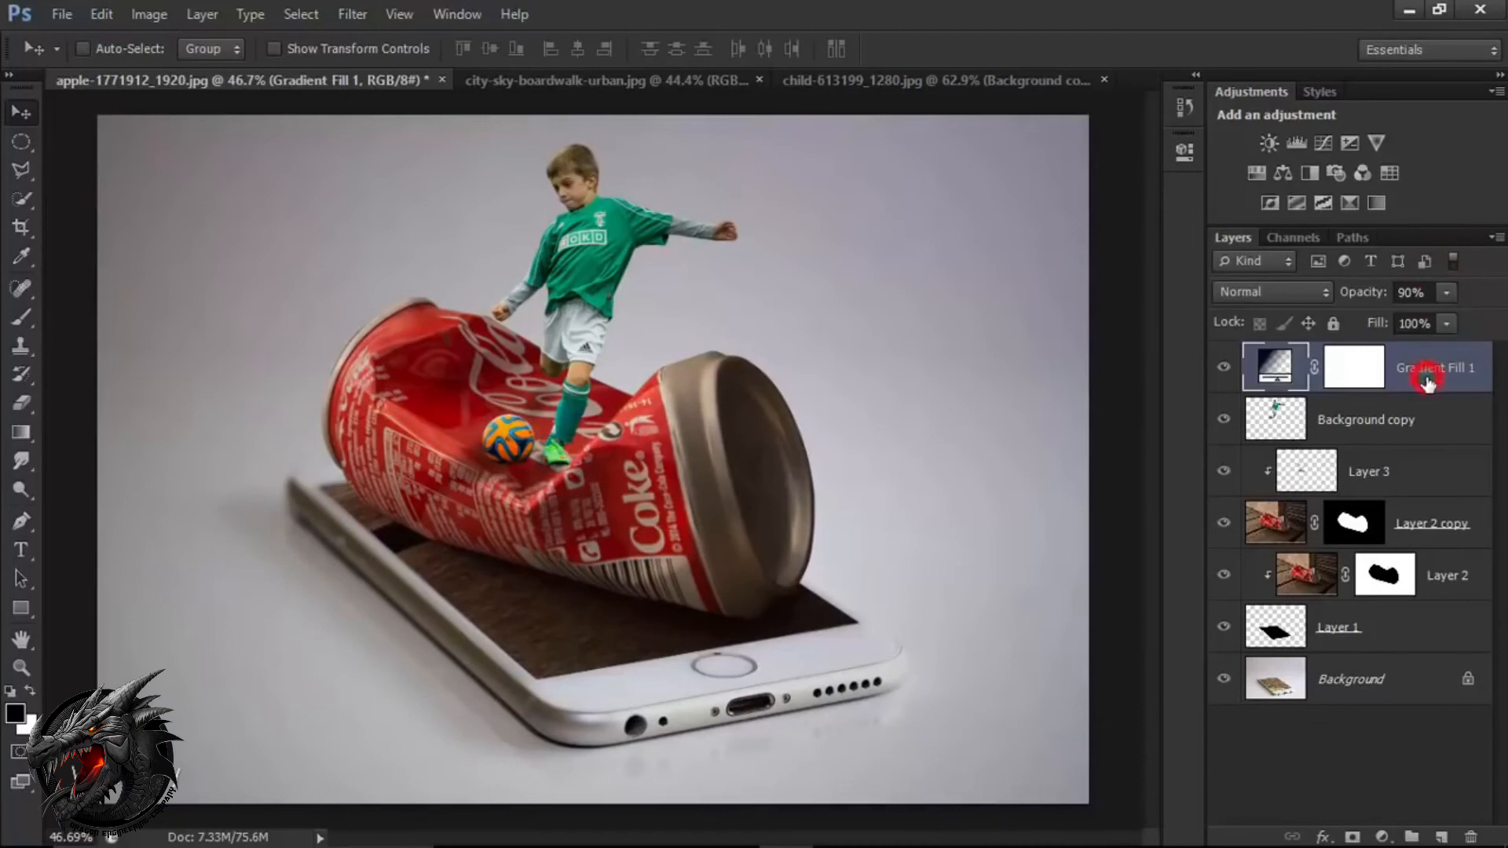
# Add a Gradient Map adjustment layer above the gradient fill using the Violet, Orange preset.
pyautogui.click(1382, 837)
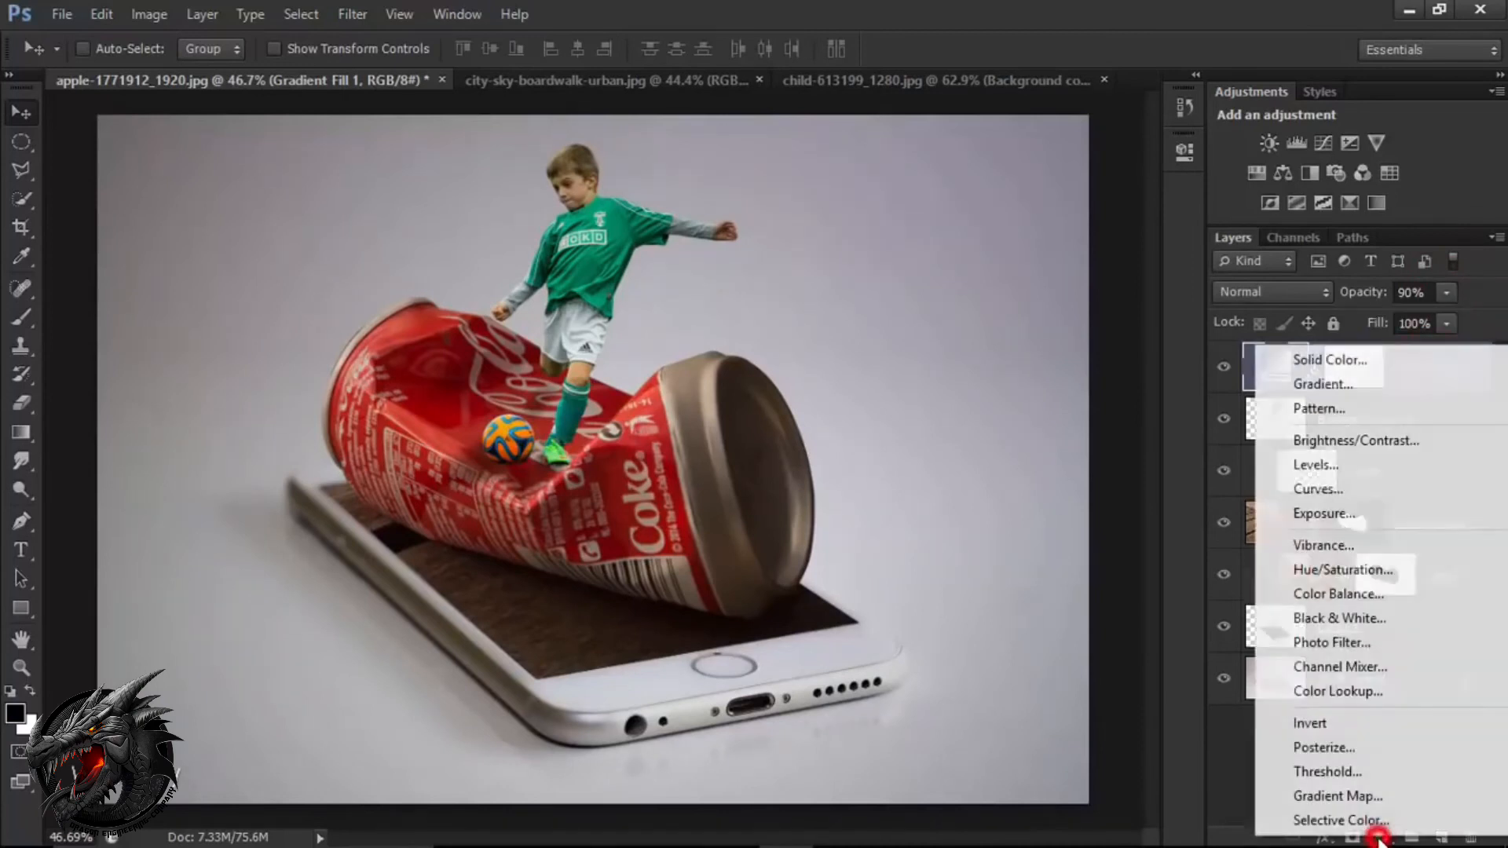
pyautogui.click(1335, 795)
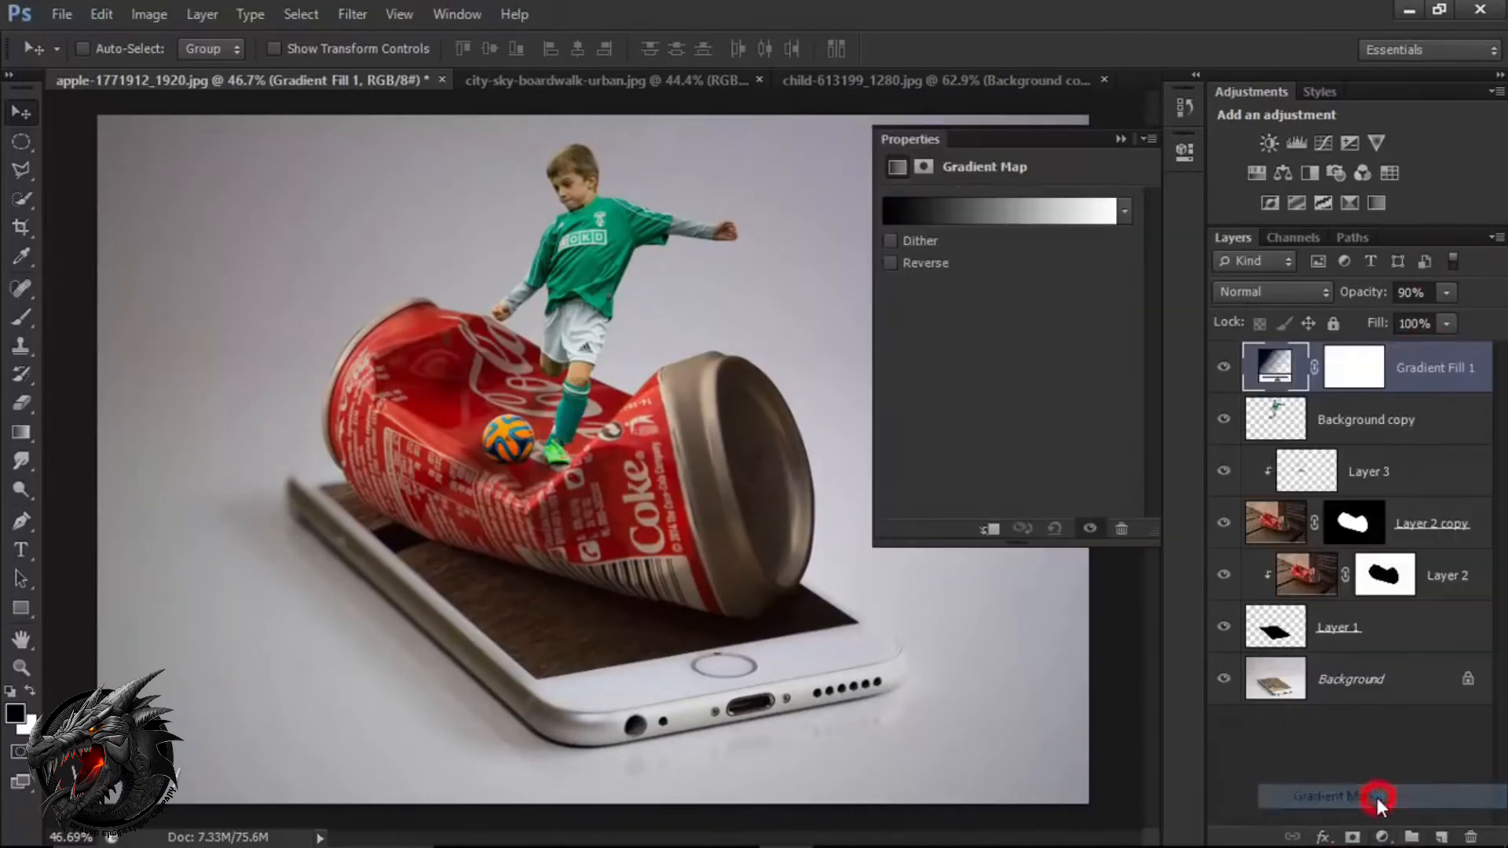
pyautogui.click(988, 212)
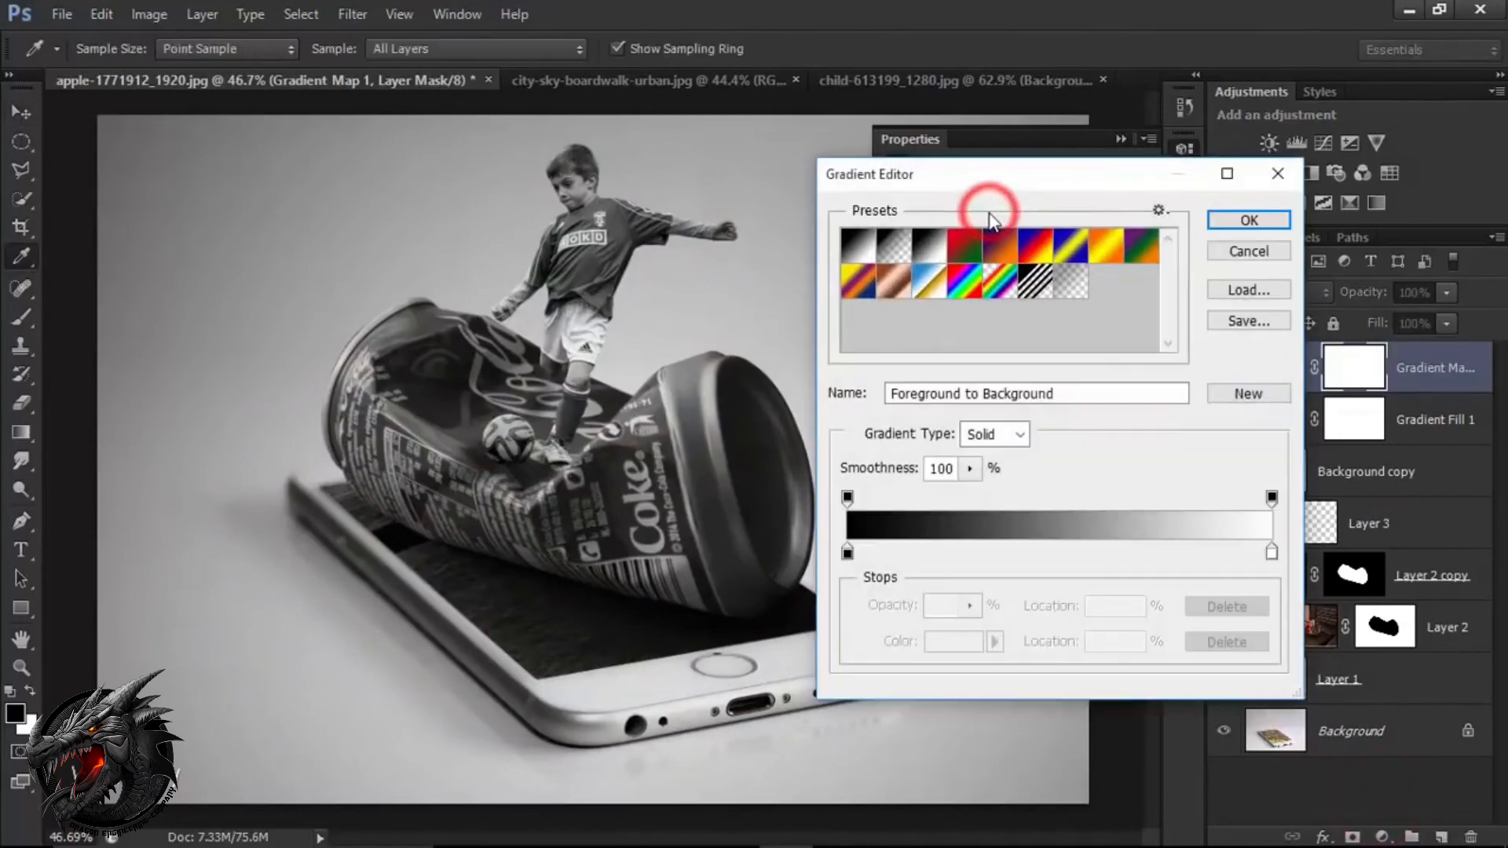
pyautogui.click(1001, 248)
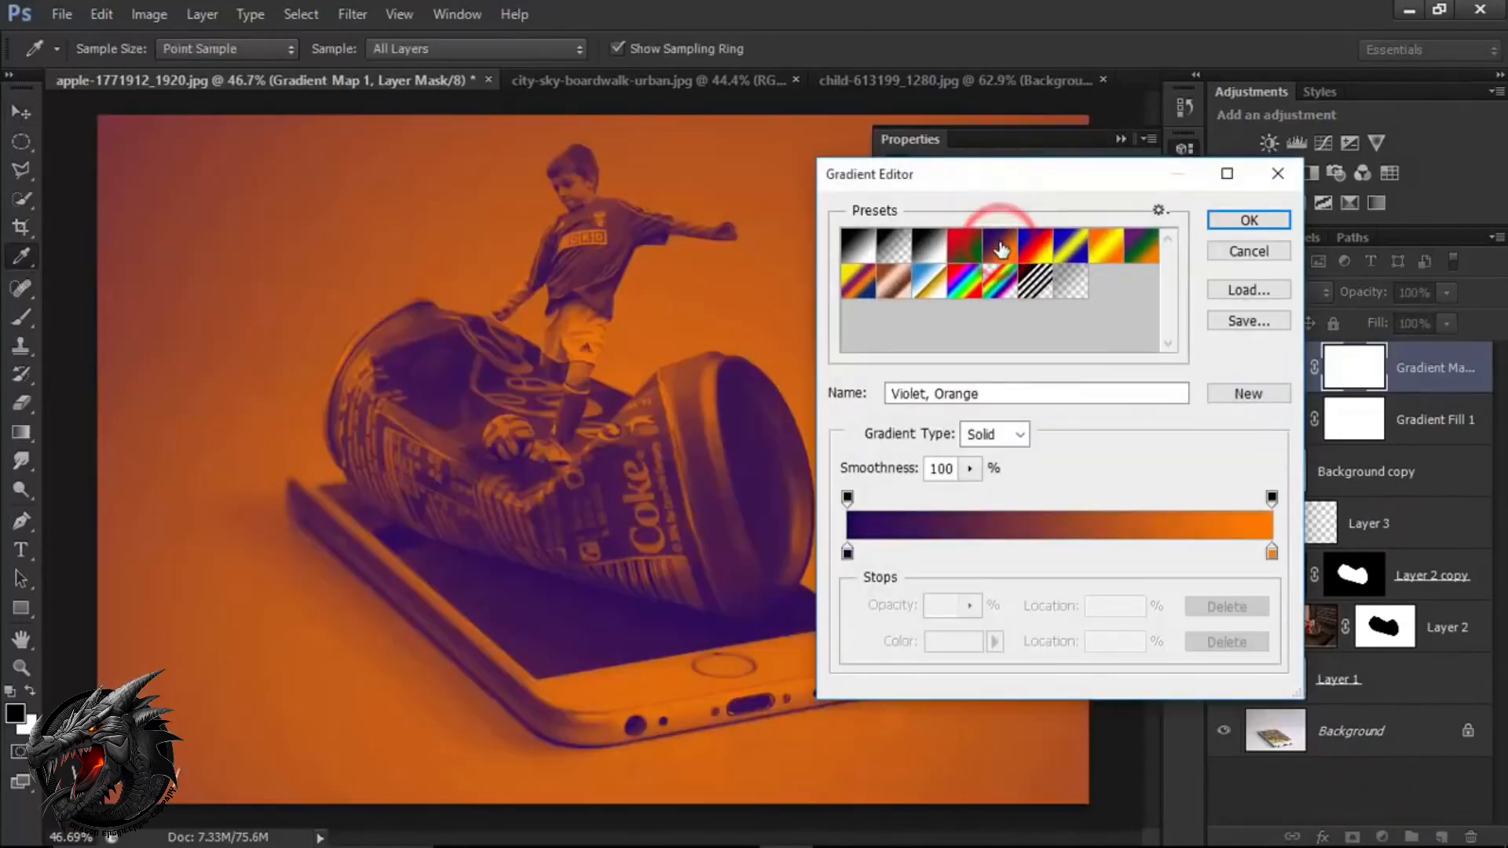
# Change the gradient map's orange end stop to the lighter orange ff9026.
pyautogui.click(1272, 557)
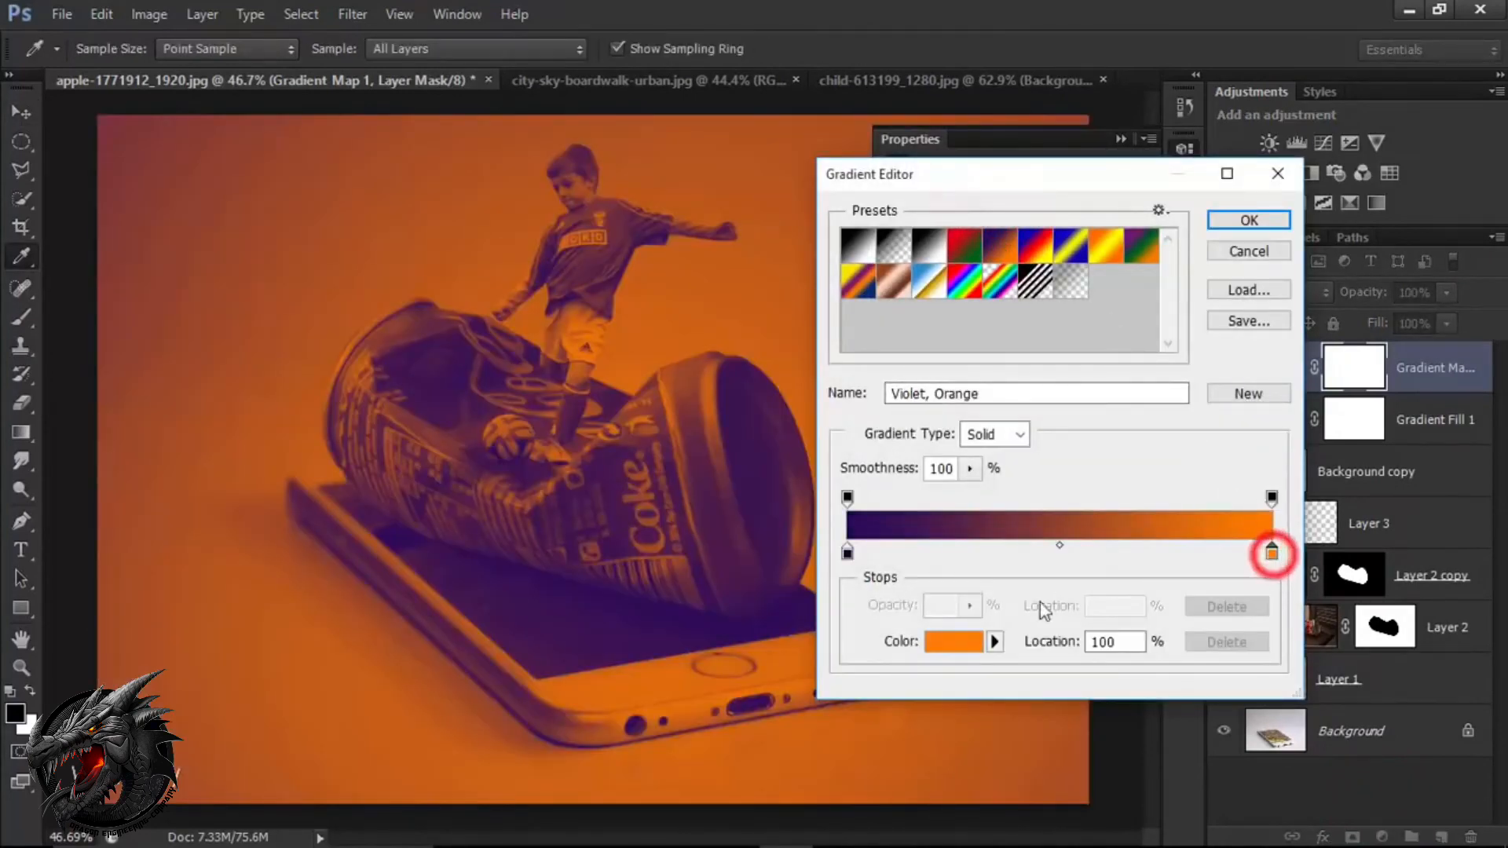
pyautogui.click(958, 643)
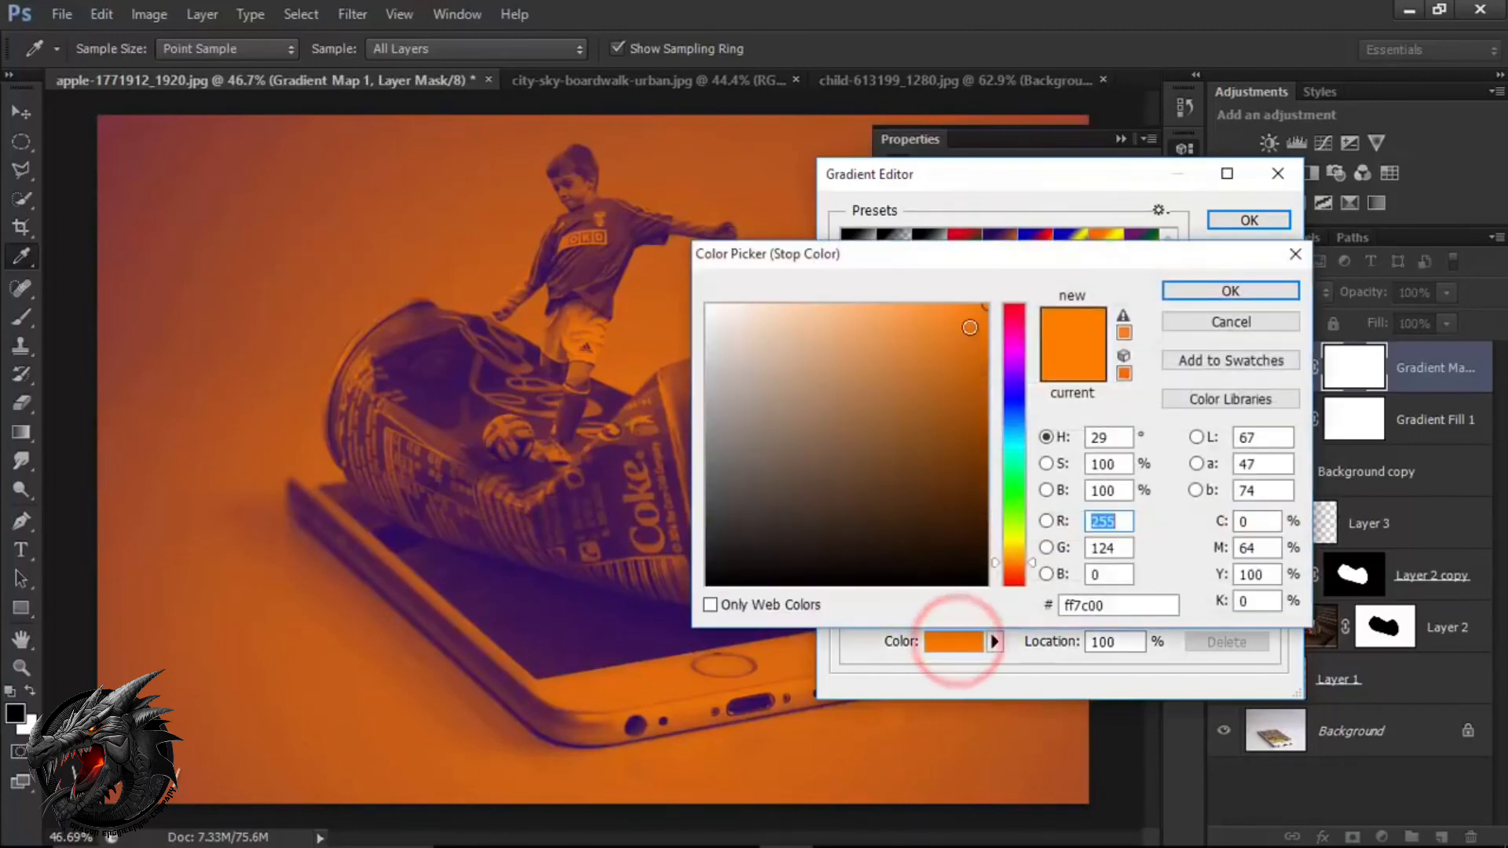
pyautogui.moveTo(965, 318); pyautogui.dragTo(946, 291)
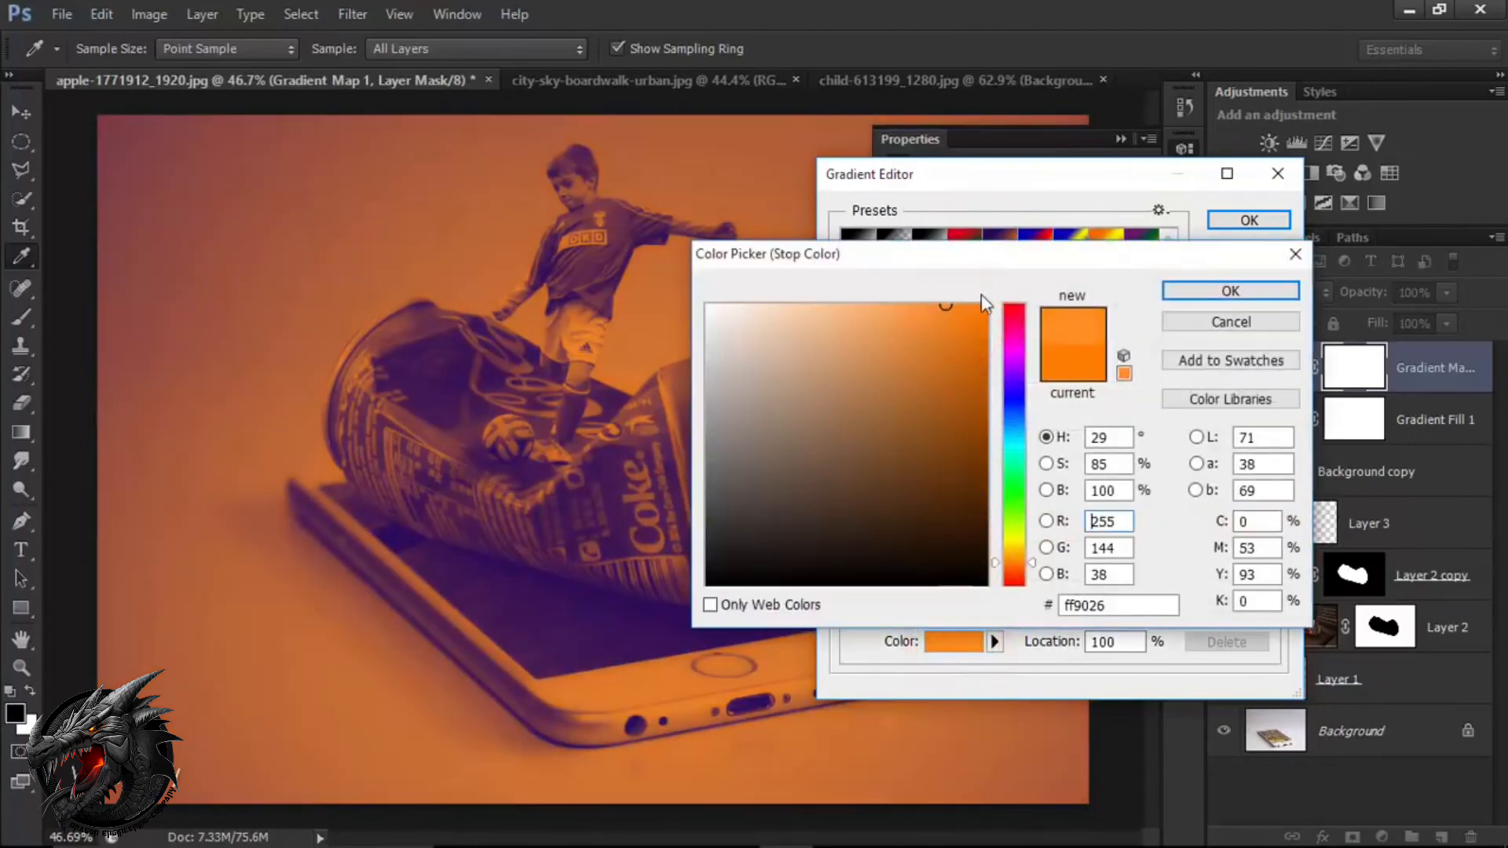
pyautogui.click(1232, 290)
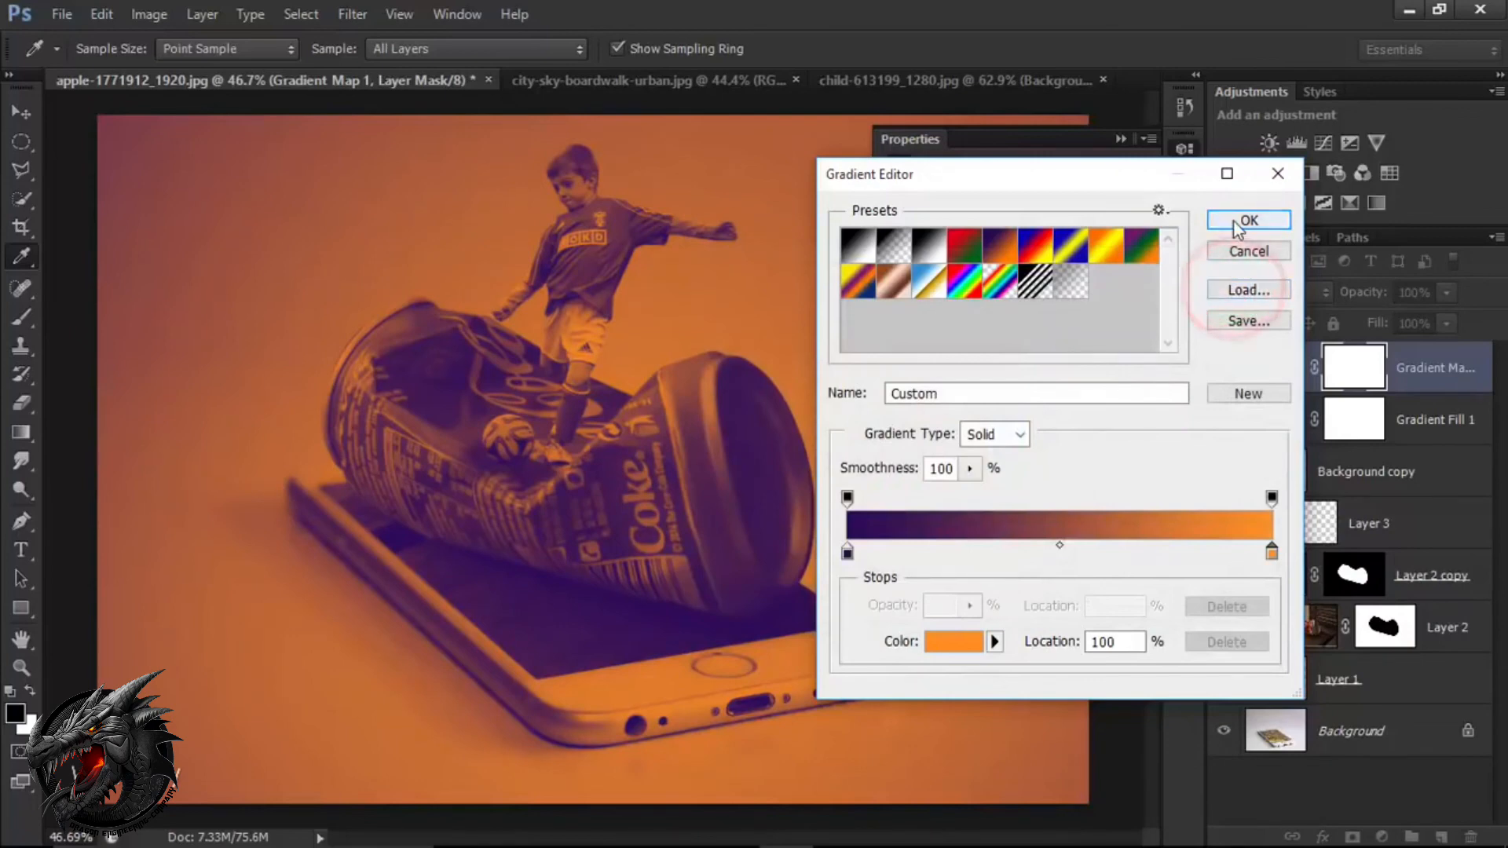
pyautogui.click(1237, 222)
pyautogui.click(1118, 141)
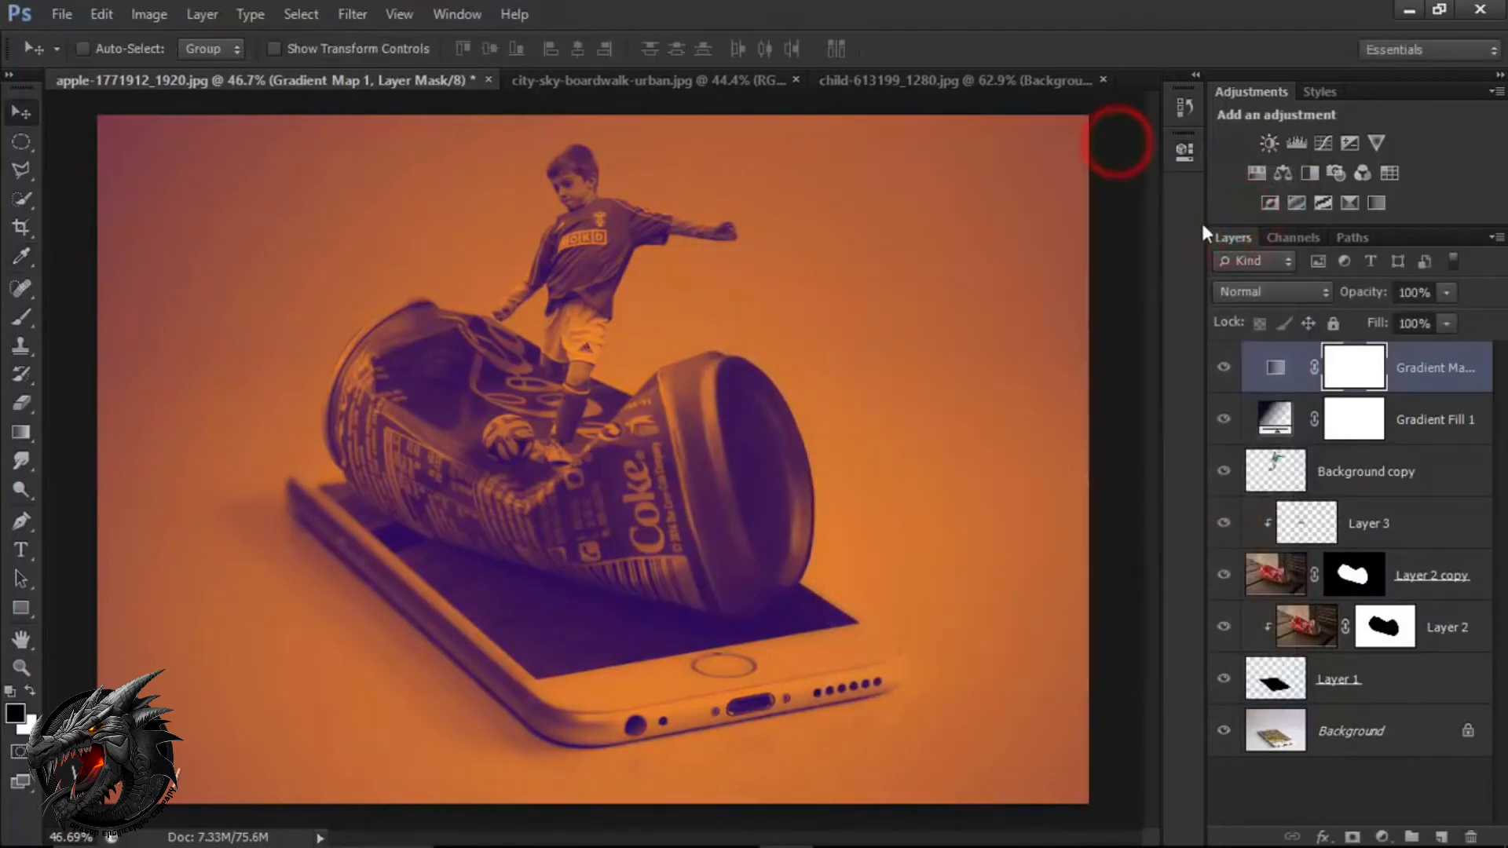
# Blend the gradient map layer in Soft Light mode at 76% opacity.
pyautogui.click(1297, 286)
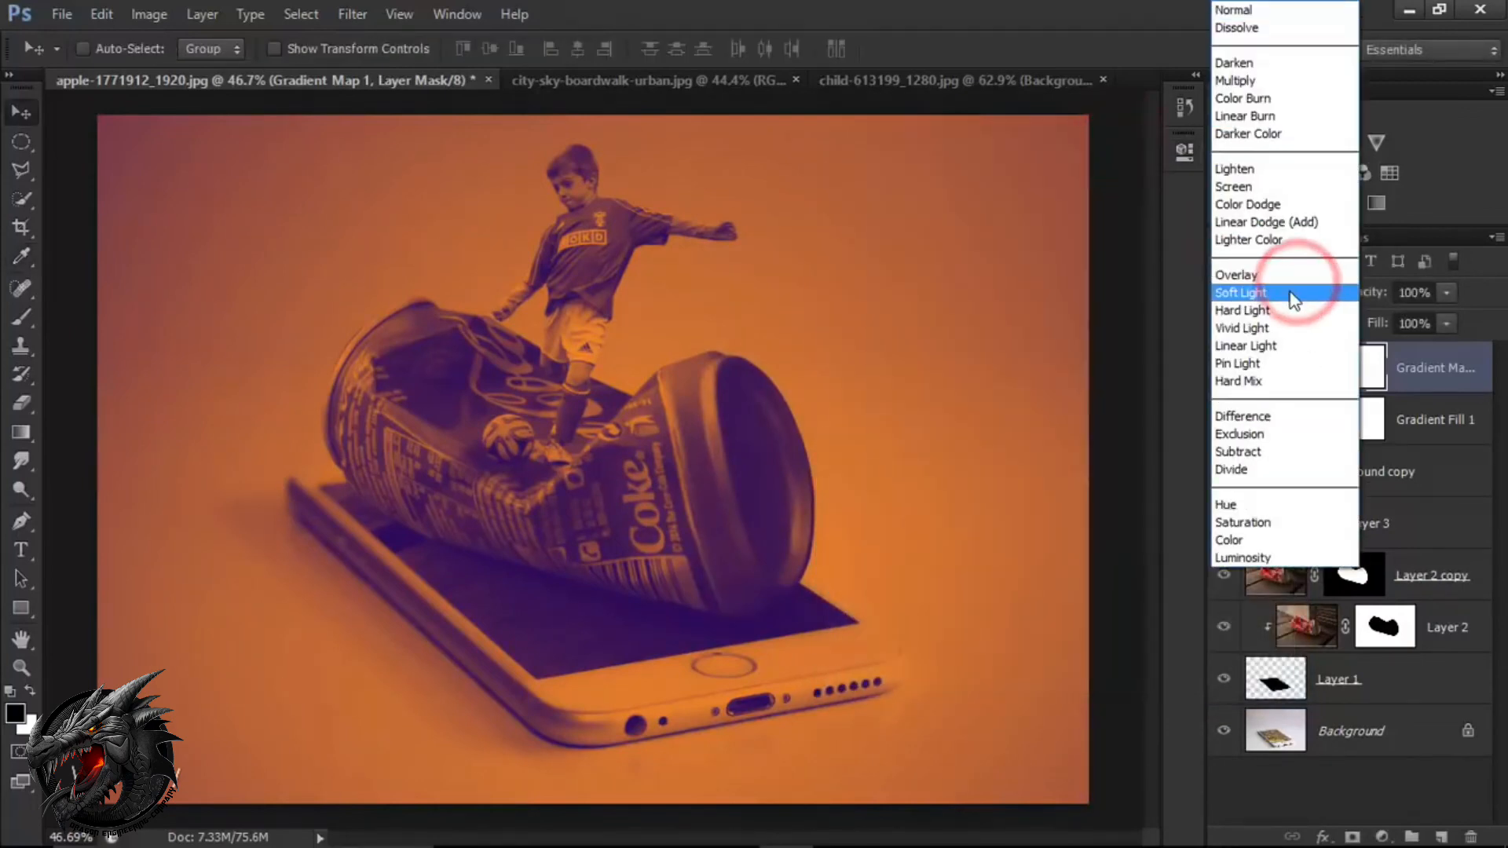
pyautogui.click(1291, 293)
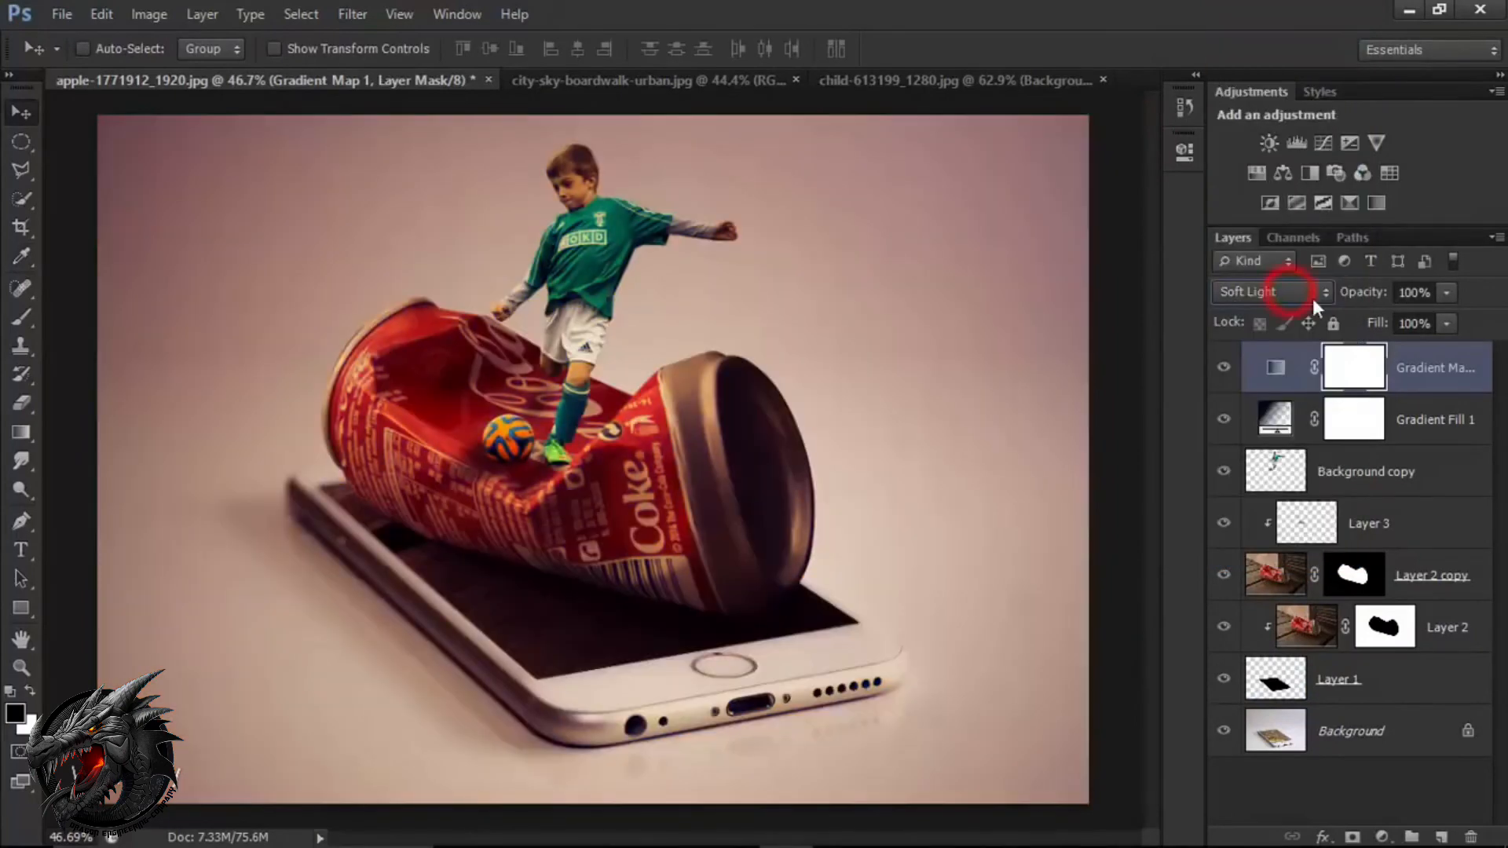
pyautogui.click(1446, 292)
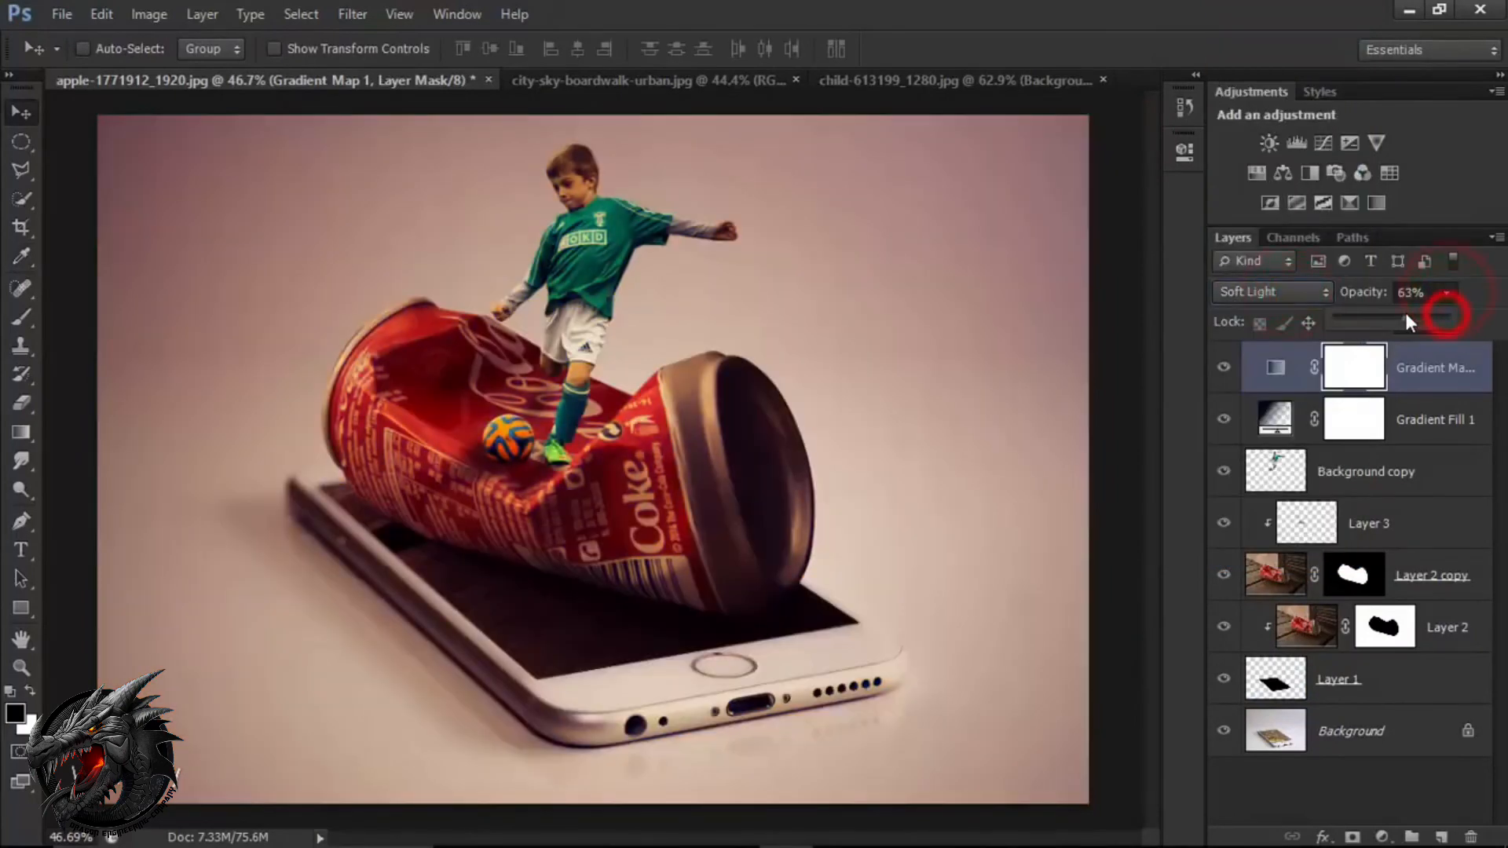
pyautogui.moveTo(1403, 316); pyautogui.dragTo(1423, 316)
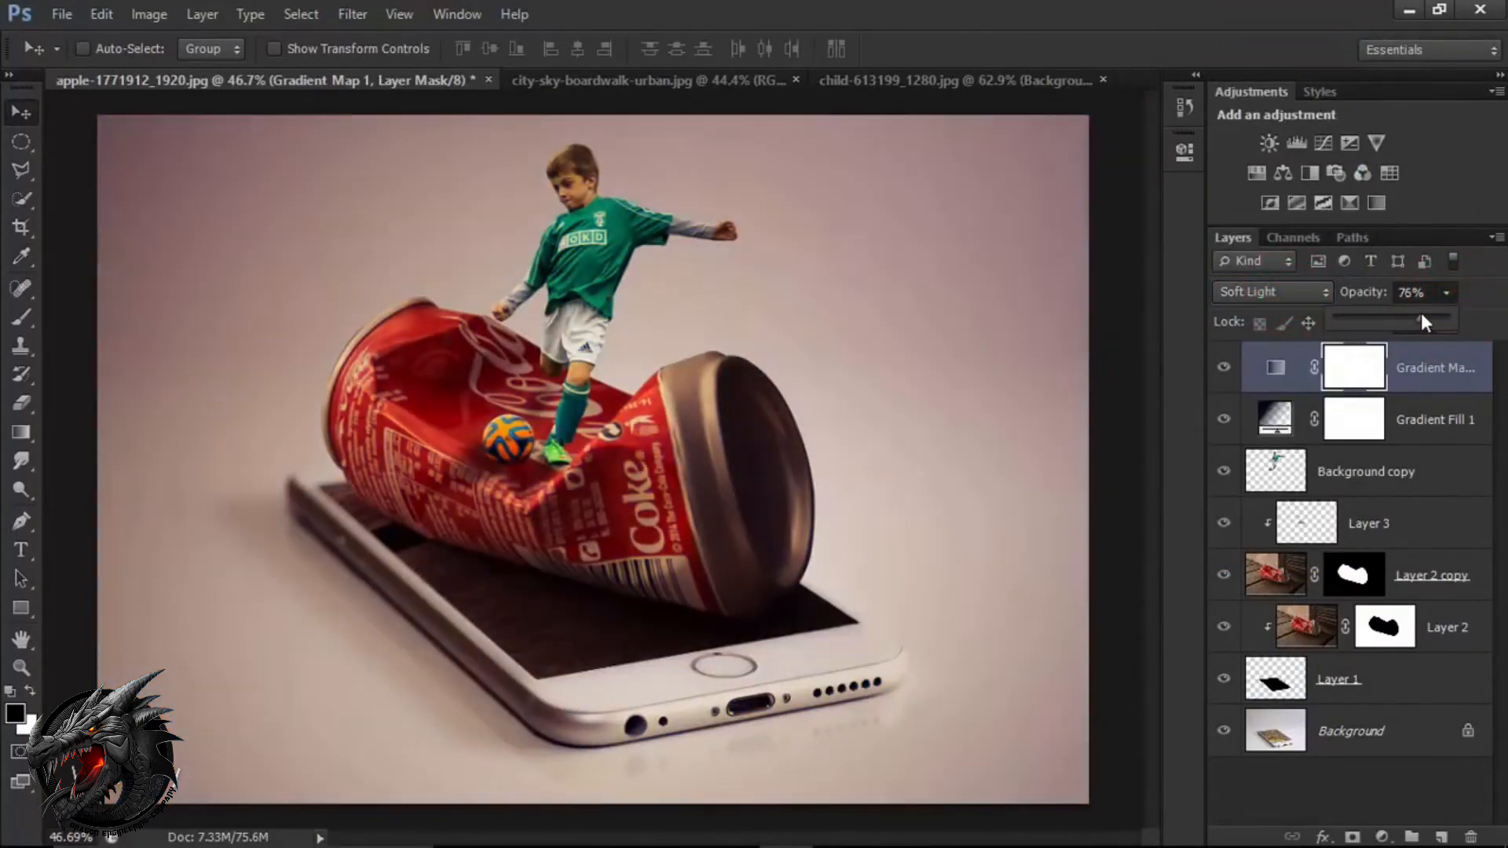